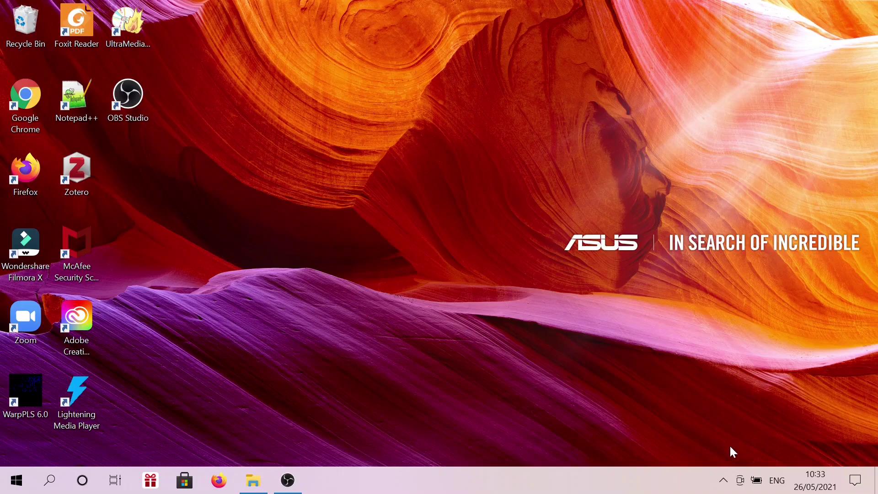
click(724, 481)
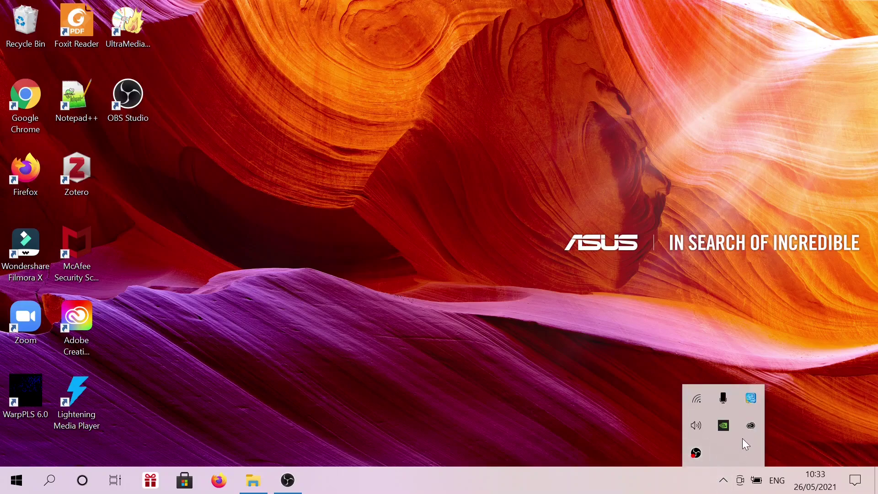
click(567, 414)
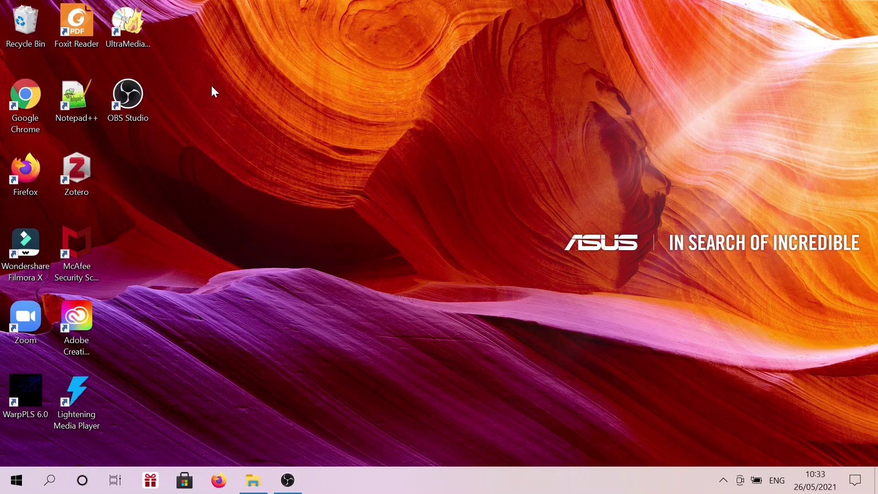
Step: Open the Documents folder in File Explorer and examine the names and types of the files it contains
click(253, 481)
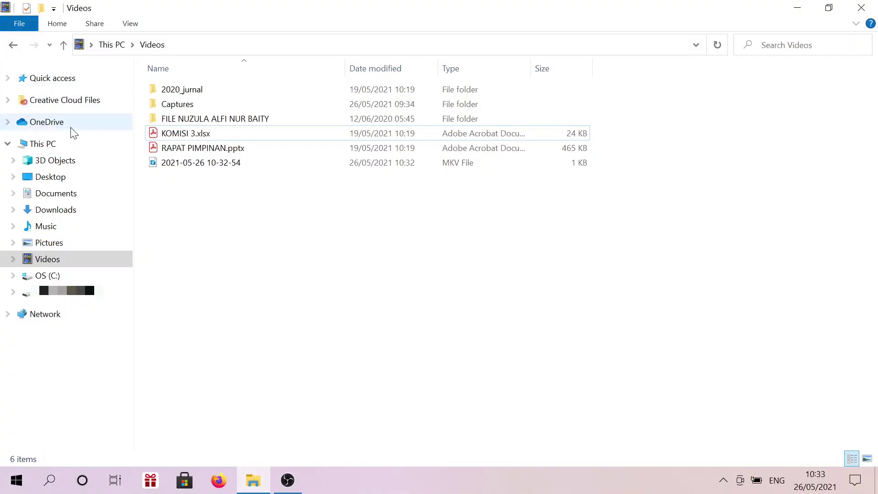
click(69, 163)
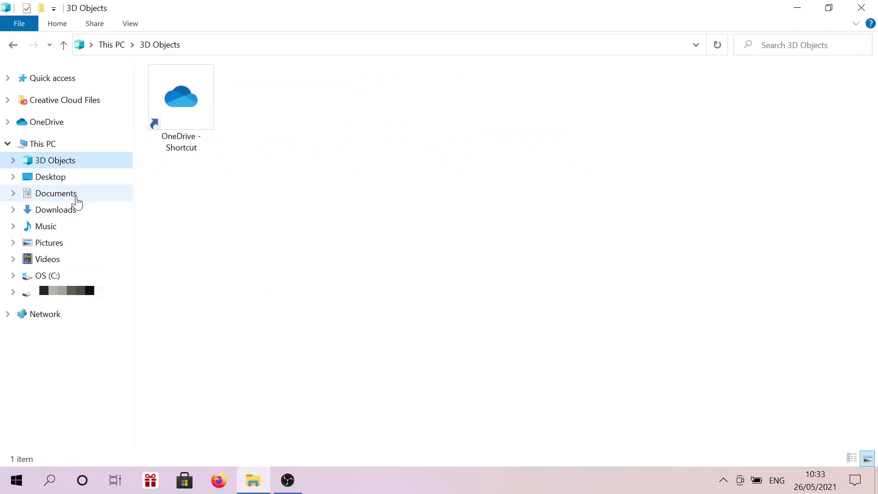
click(73, 195)
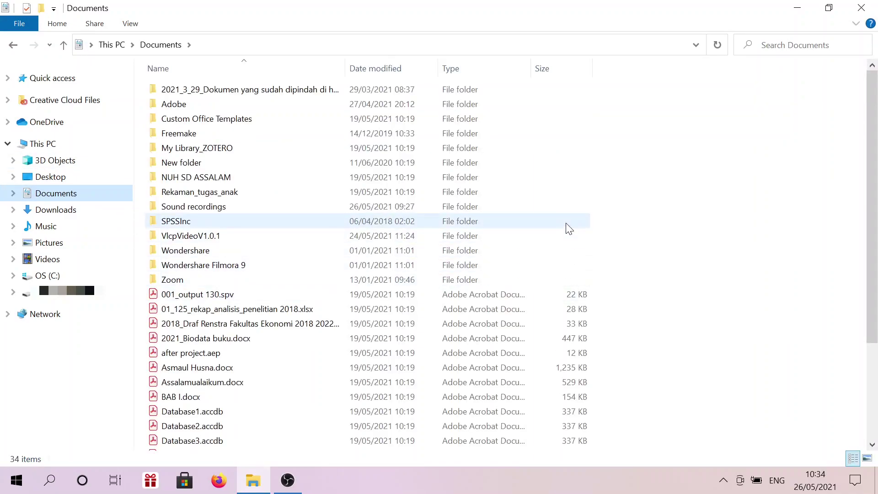
scroll(568, 224, down, 2)
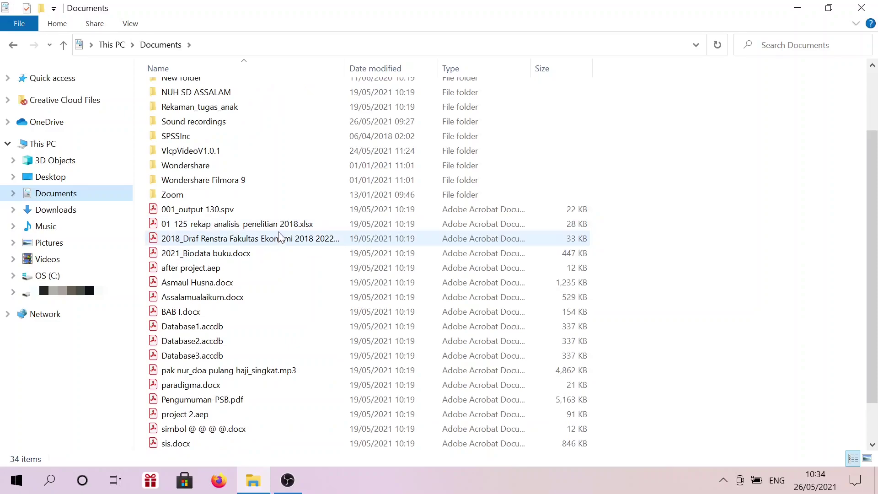
scroll(351, 315, down, 1)
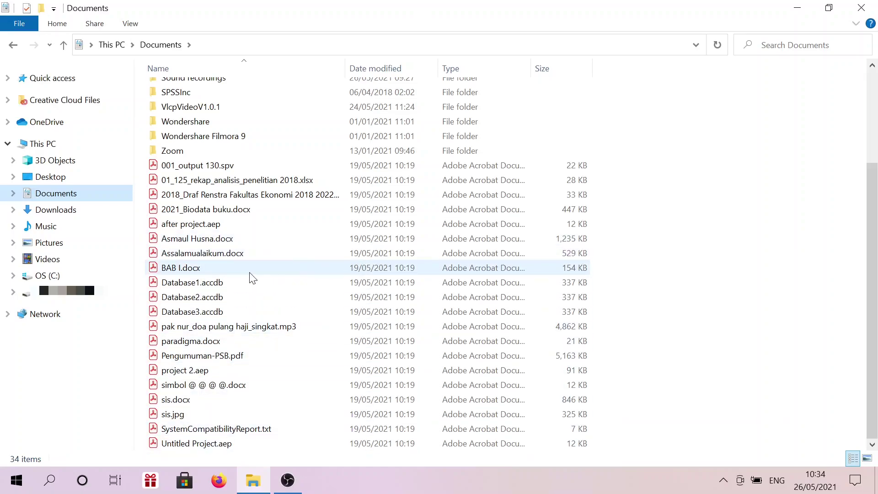
scroll(250, 277, up, 2)
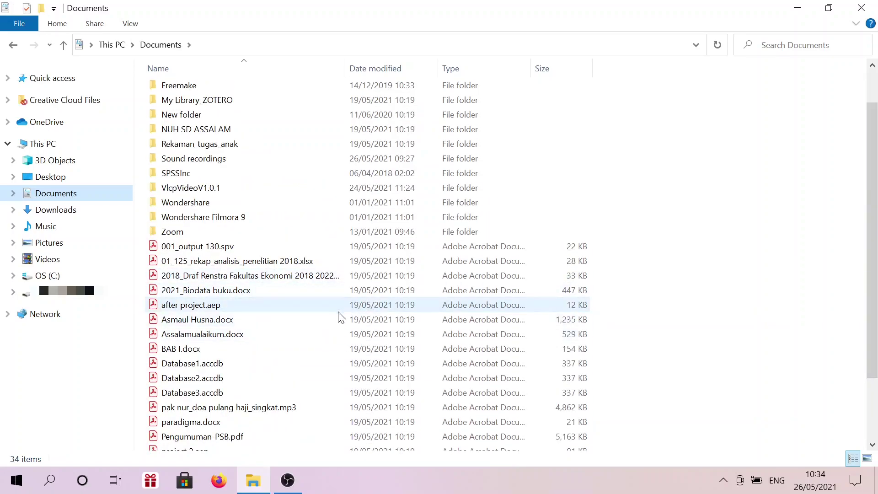
scroll(330, 348, down, 2)
scroll(330, 348, up, 3)
scroll(330, 348, down, 3)
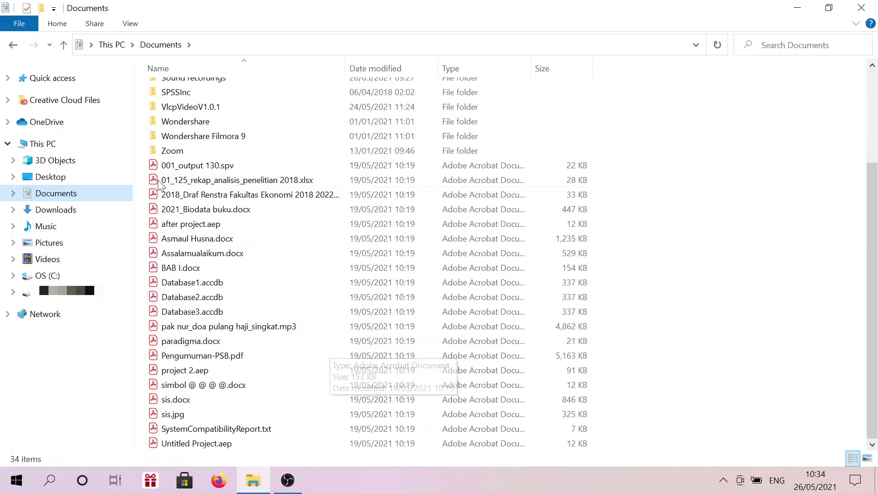
Step: Configure the folder options to show hidden files, folders and drives, extensions for known file types, and protected operating system files
click(18, 24)
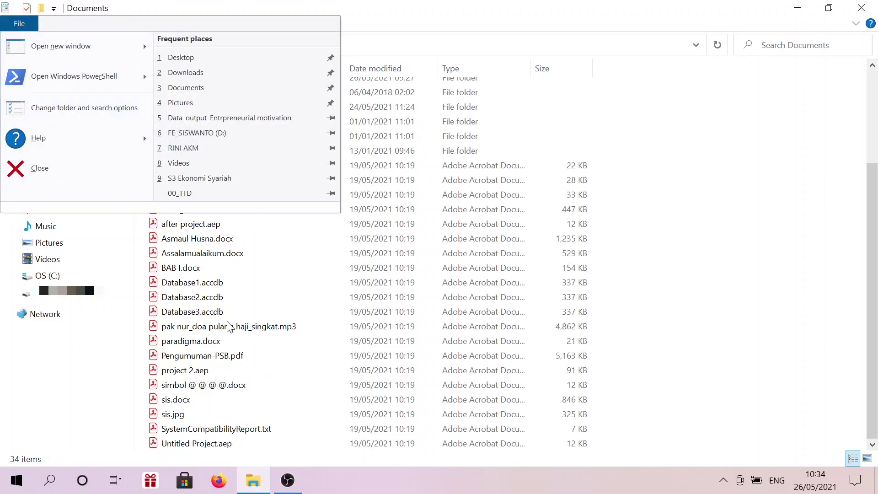
click(70, 111)
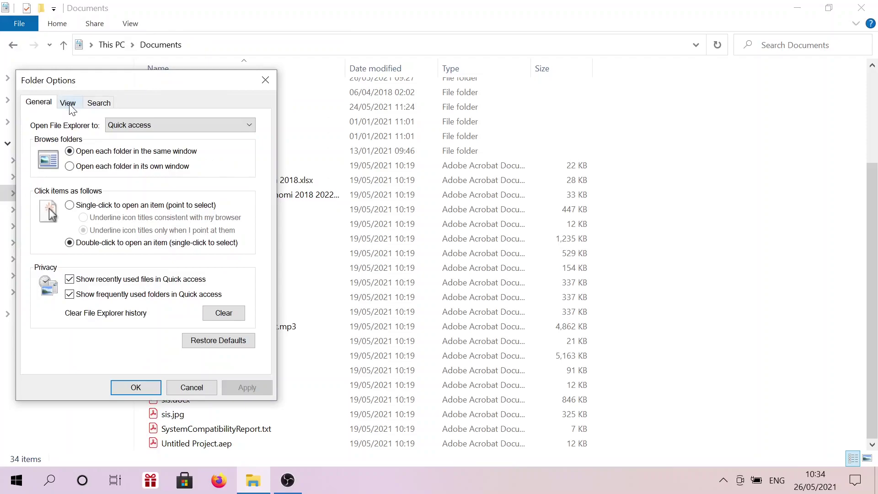
click(69, 104)
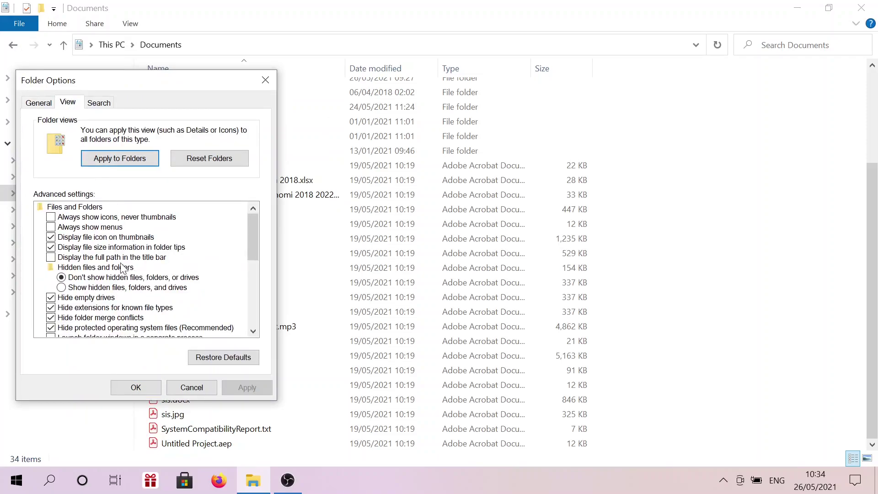
click(91, 288)
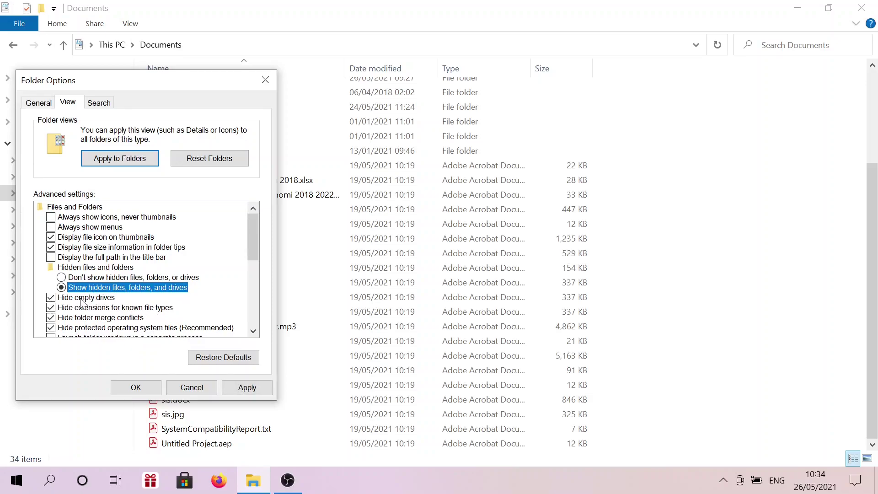
click(51, 308)
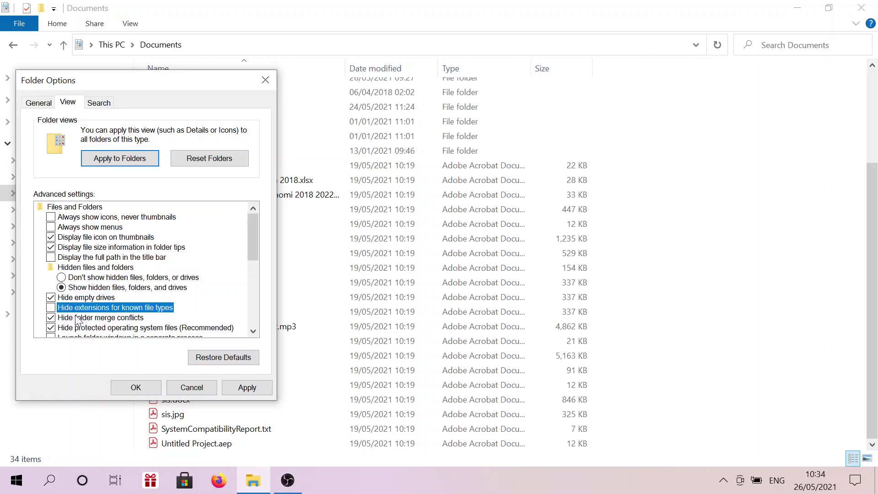
click(50, 328)
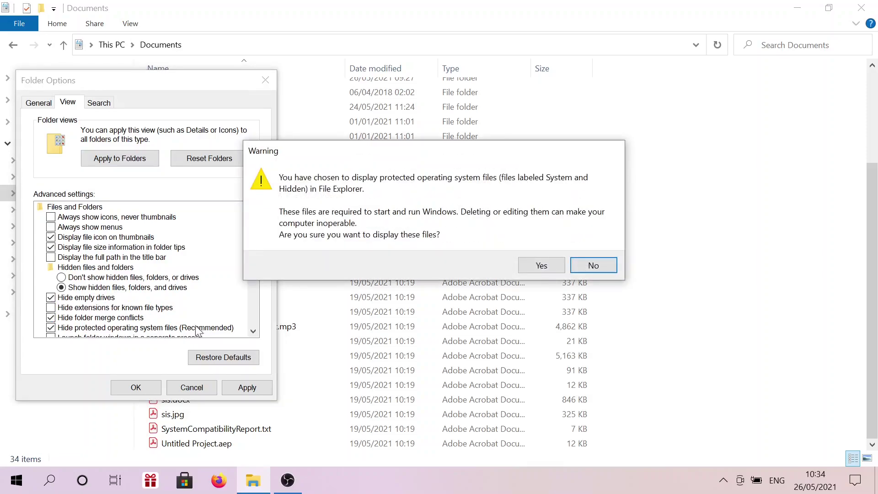
click(542, 266)
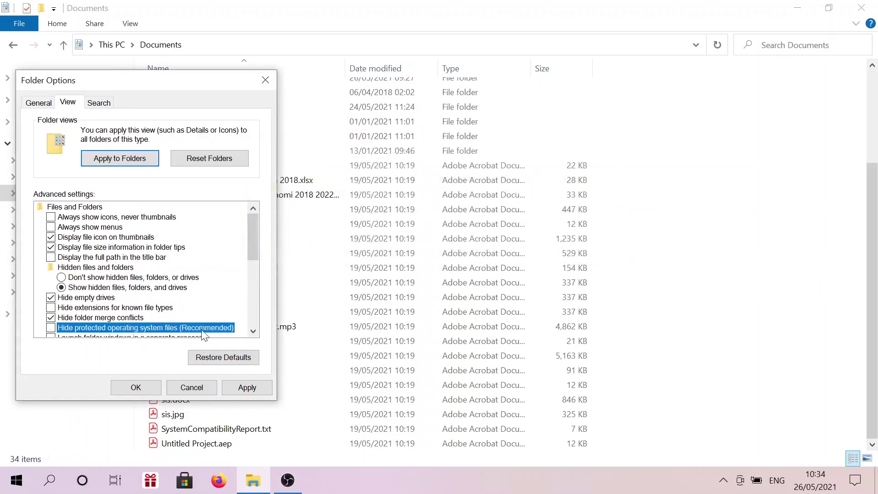
click(245, 387)
click(135, 387)
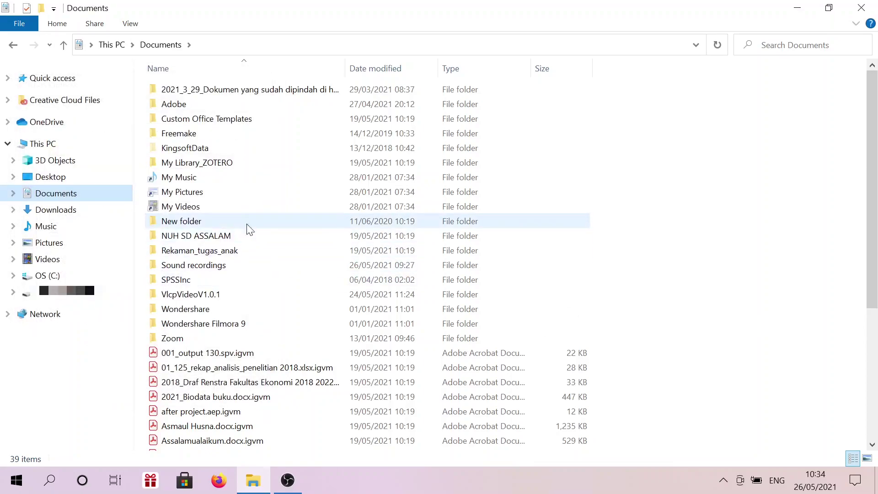
Step: Widen the Name column in the Documents file list to fit the long file names
scroll(265, 231, down, 5)
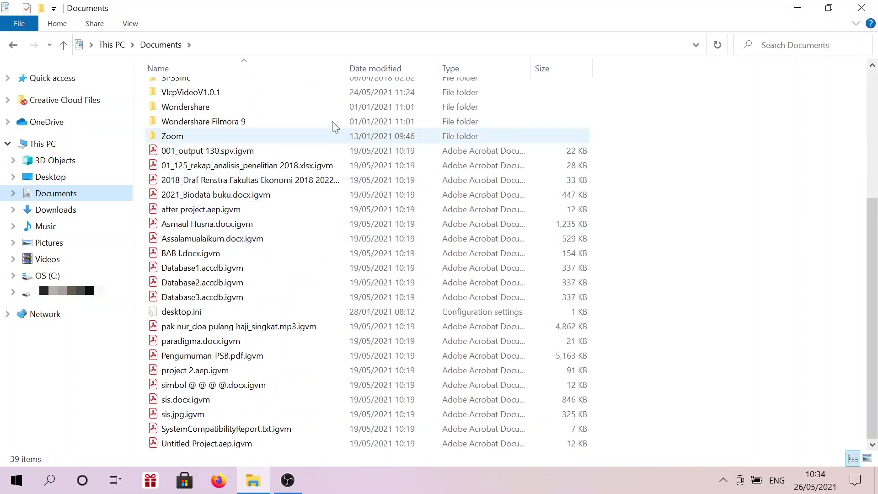
drag(346, 63, 399, 66)
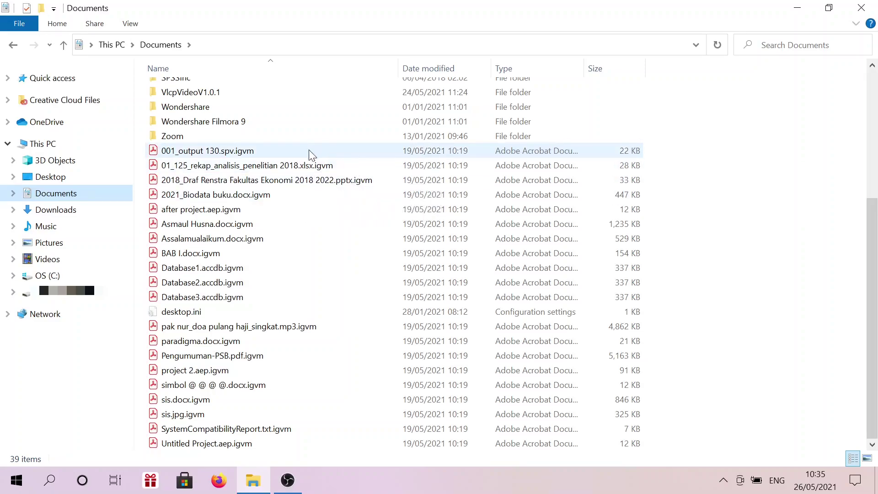
Step: Rename 01_125_rekap_analisis_penelitian 2018.xlsx.igvm to 01_125_rekap_analisis_penelitian 2018.xlsx, accepting the extension change
double_click(326, 168)
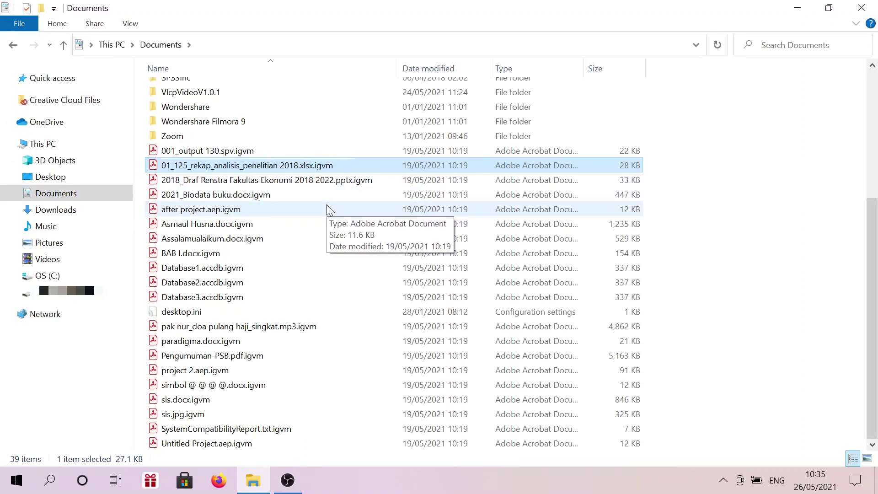
key(F2)
key(End)
key(BackSpace)
key(BackSpace)
key(BackSpace)
key(BackSpace)
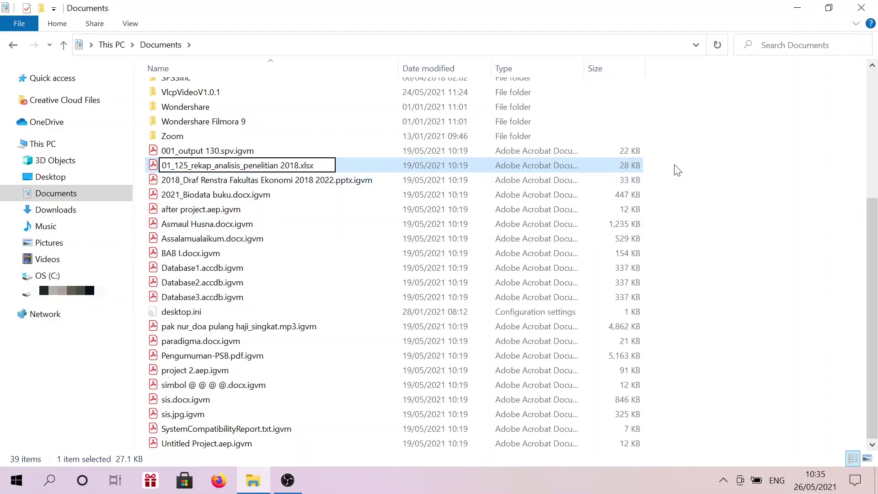
key(Return)
click(509, 247)
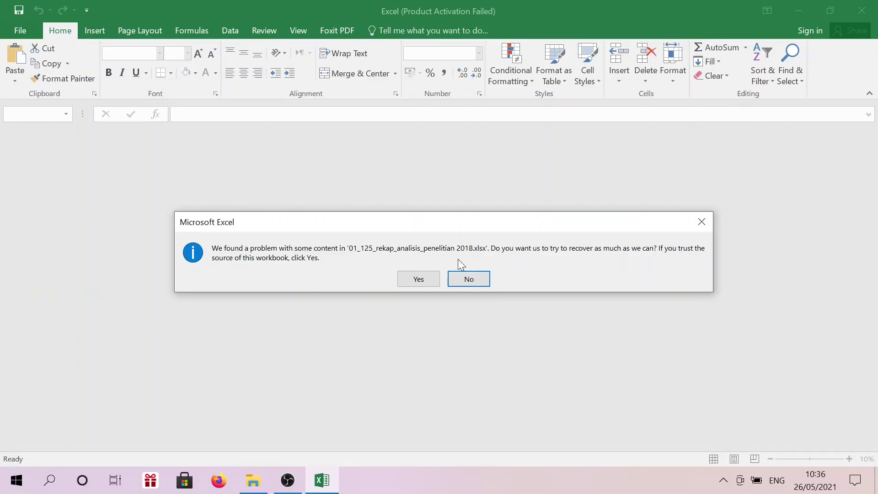
Step: Try to open and recover 01_125_rekap_analisis_penelitian 2018.xlsx in Excel, and close Excel
click(418, 281)
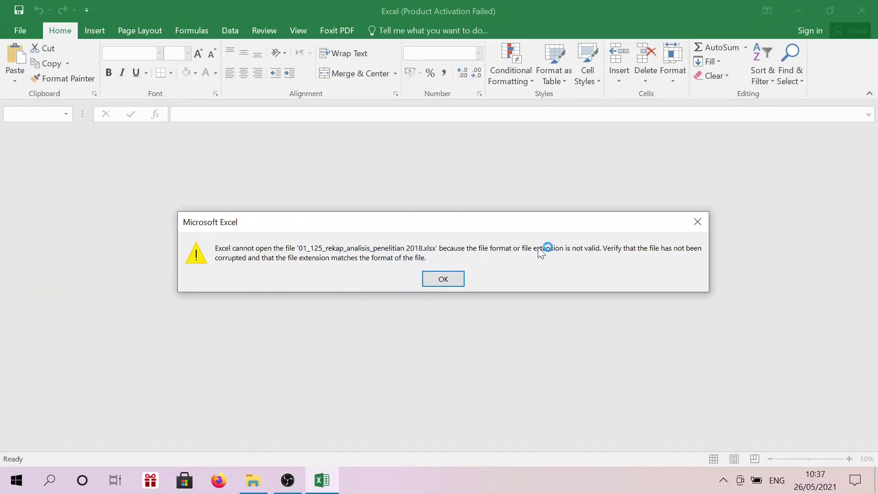
click(448, 279)
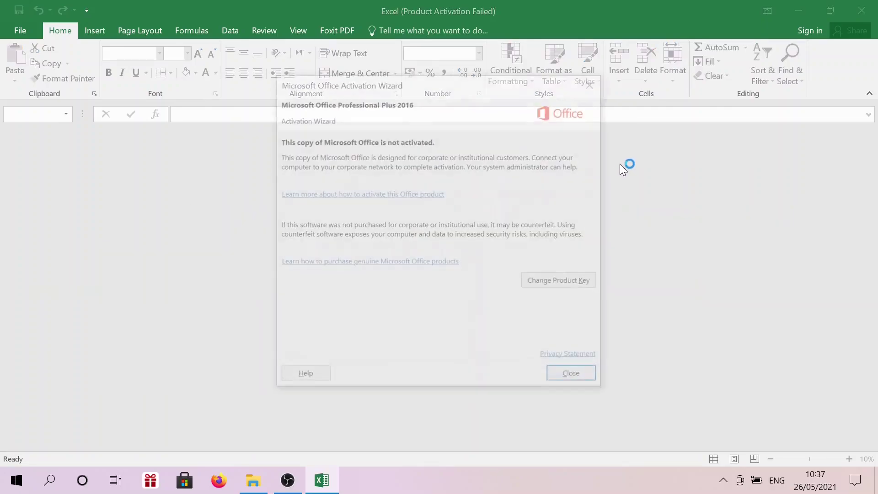
click(568, 377)
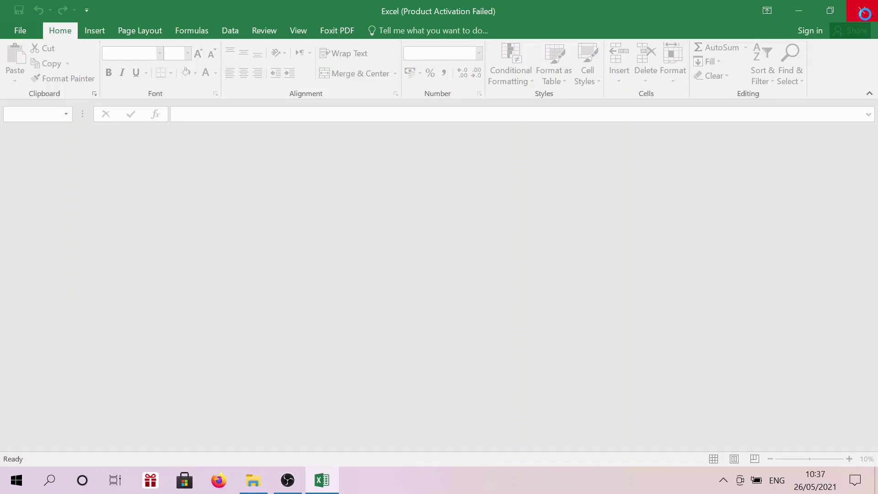
click(866, 17)
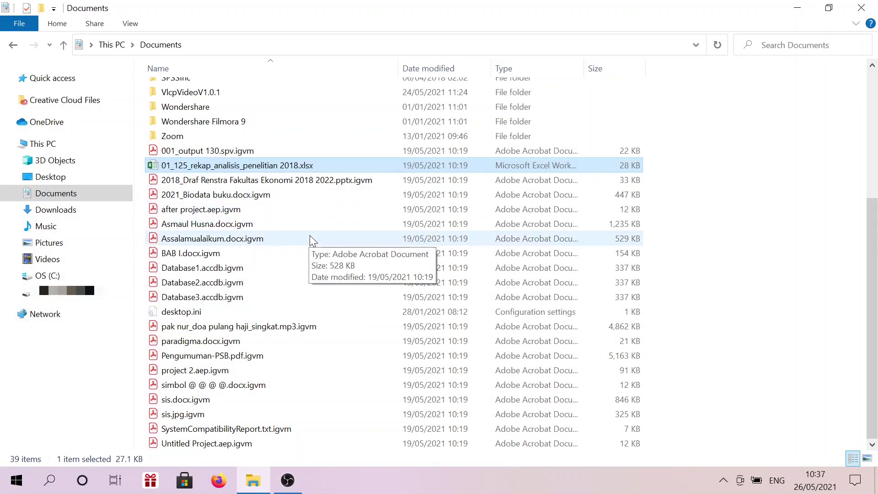
Step: Append the .igvm extension to 01_125_rekap_analisis_penelitian 2018.xlsx again, accepting the extension change
key(F2)
key(End)
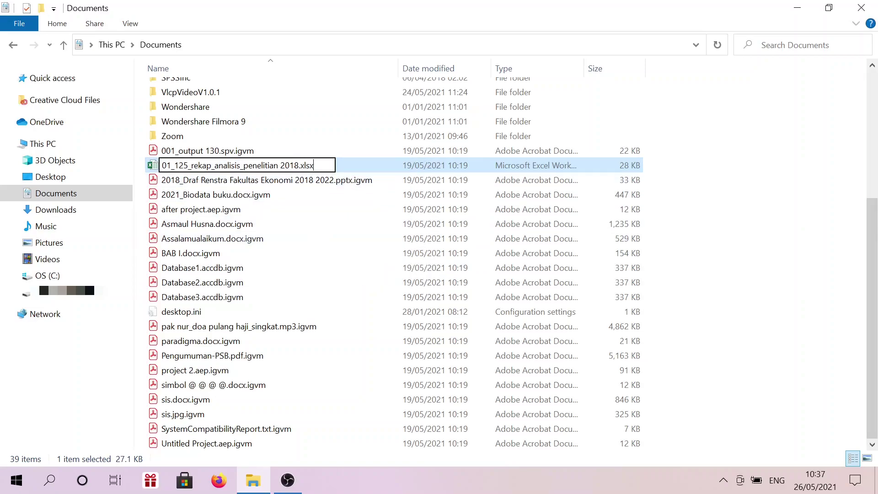
text(.igvm)
click(709, 161)
click(491, 246)
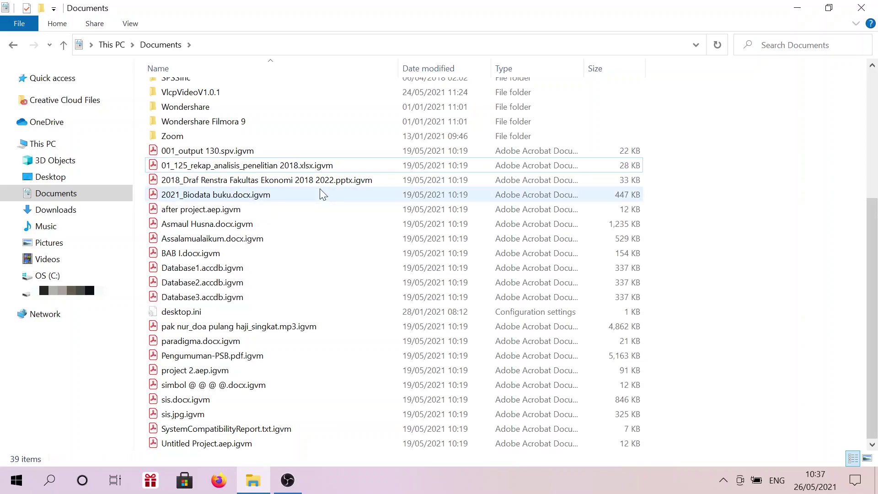
Step: Check the file extensions in the Documents, Downloads, Pictures and Music folders for encrypted .igvm files
scroll(332, 279, up, 5)
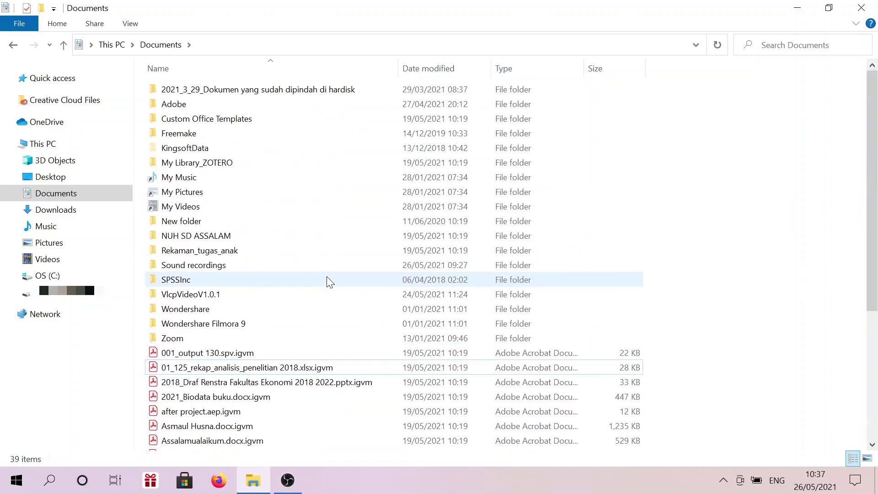
scroll(256, 217, down, 5)
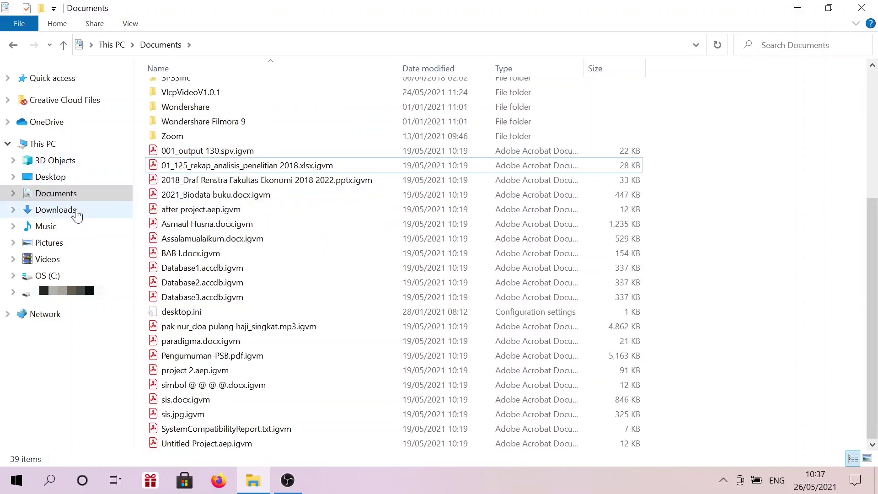
click(73, 213)
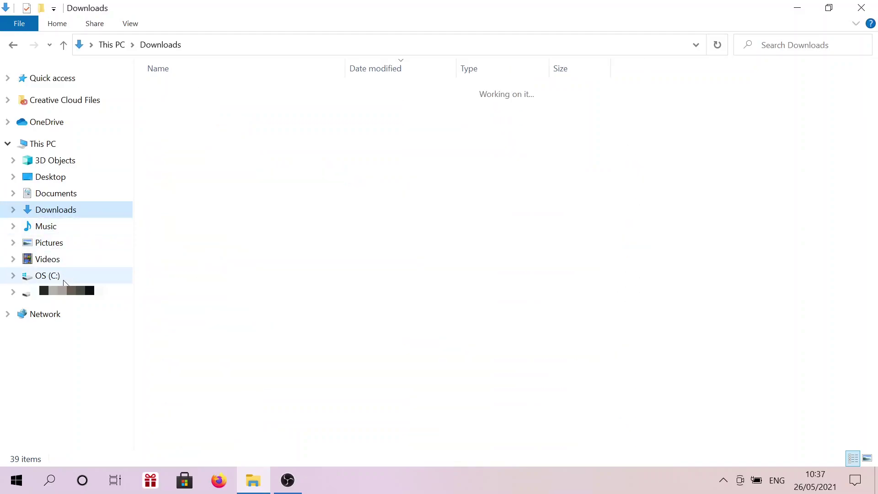
scroll(297, 220, down, 11)
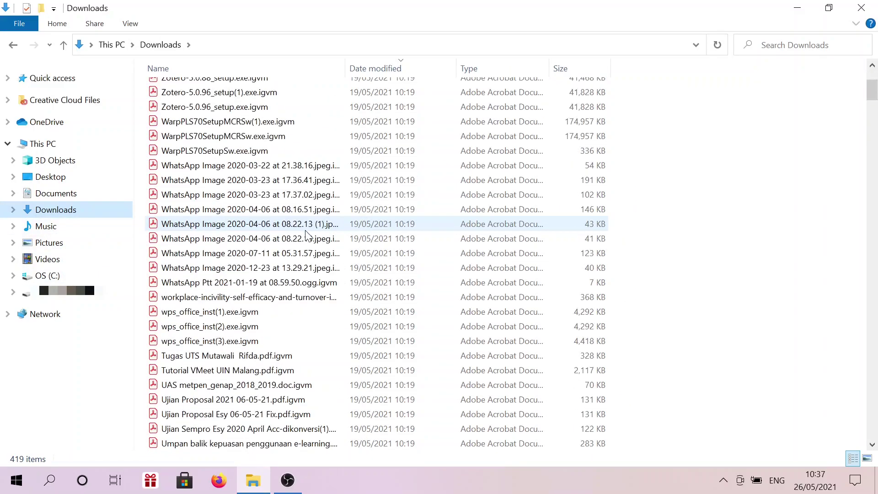
scroll(340, 244, down, 15)
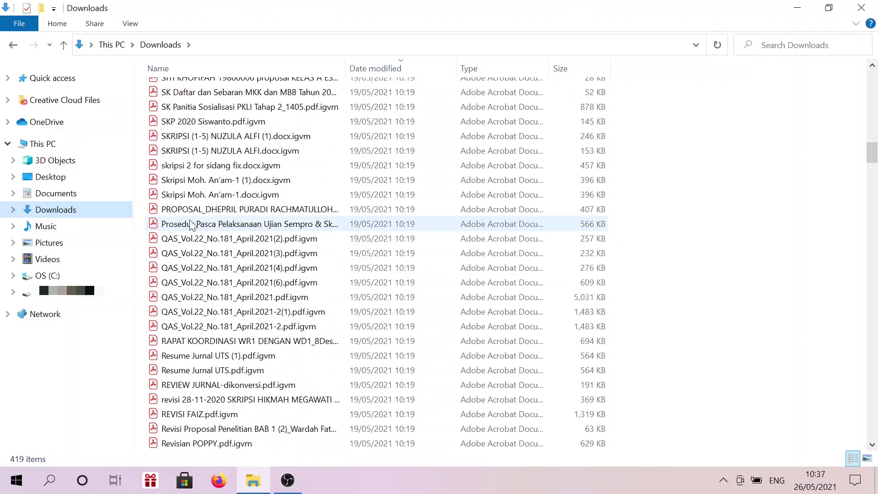
click(67, 251)
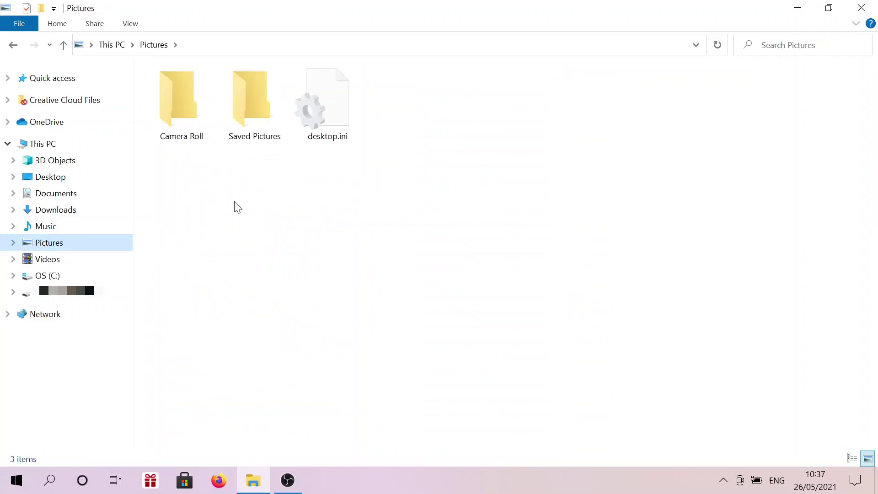
click(64, 226)
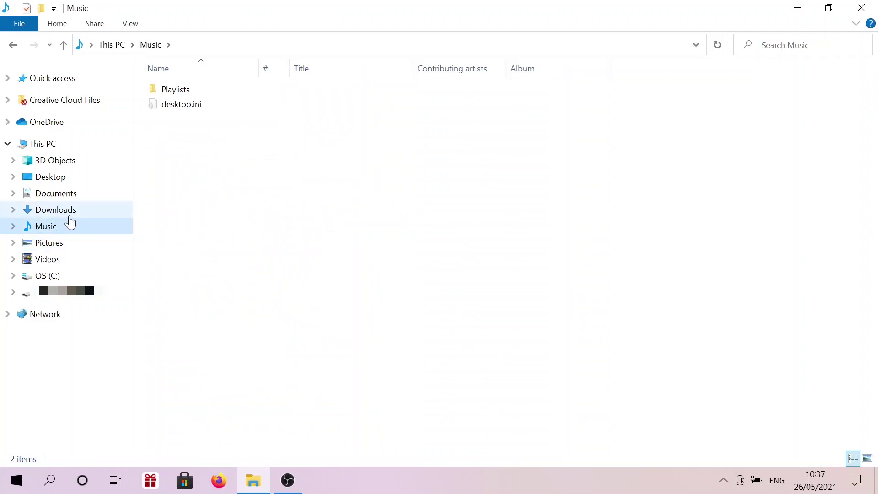
Step: Open the _readme.txt ransom note from the D: drive's root and move its window up so the whole text fits
click(68, 293)
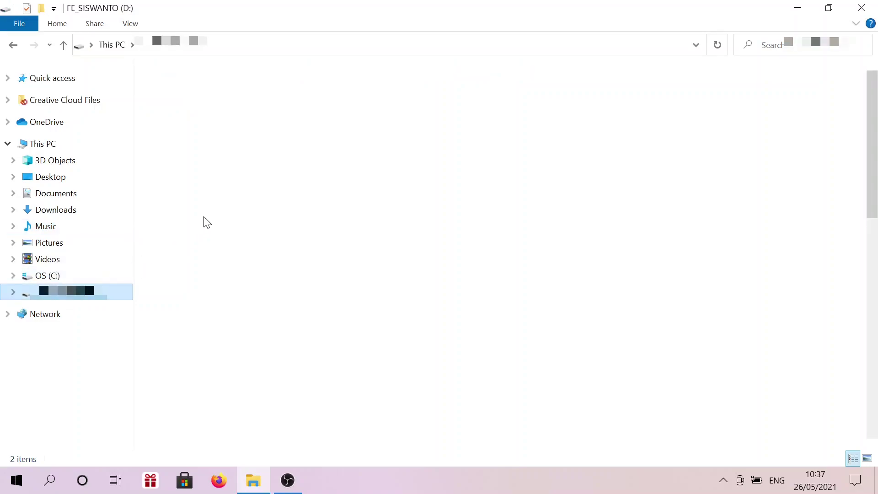
scroll(368, 251, down, 13)
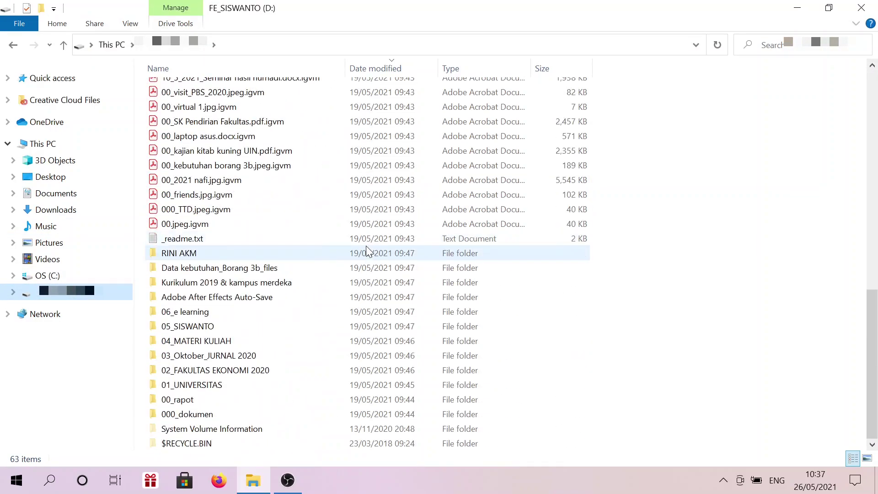
click(179, 238)
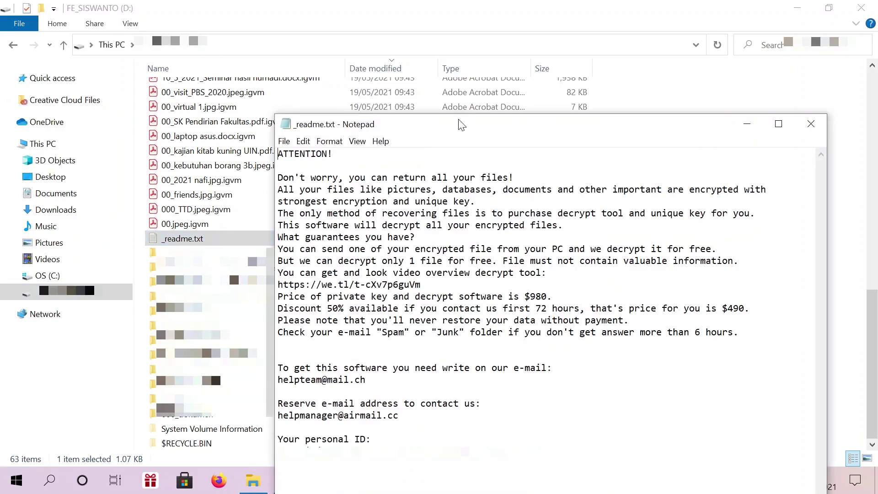
drag(527, 126, 435, 25)
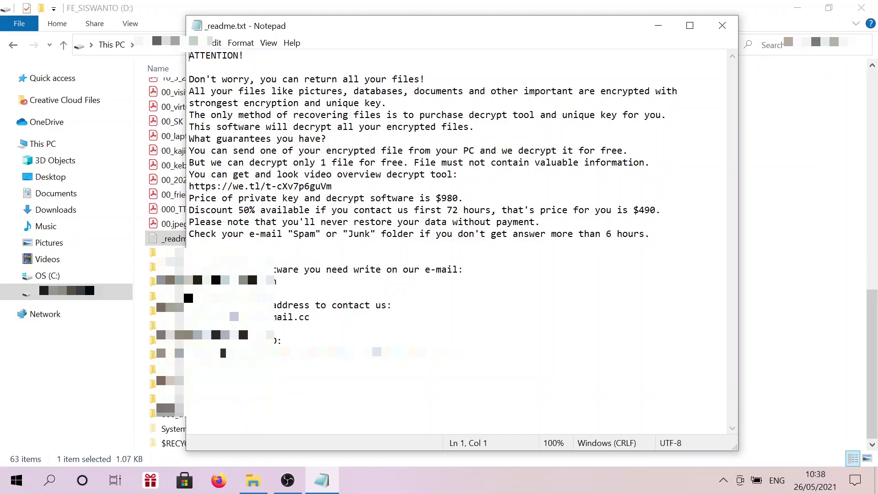
Step: Highlight the $980 decryption price line and the 50% discount line in the ransom note one after the other
click(458, 175)
click(216, 198)
drag(194, 198, 463, 198)
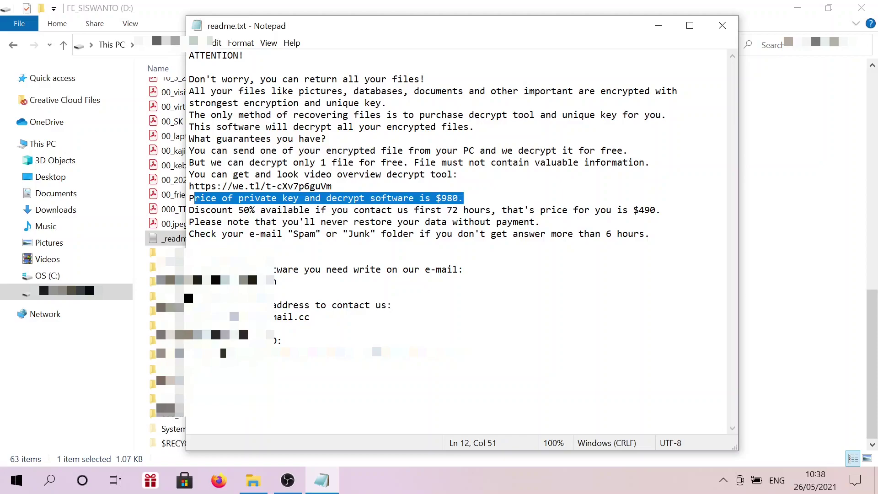
click(463, 198)
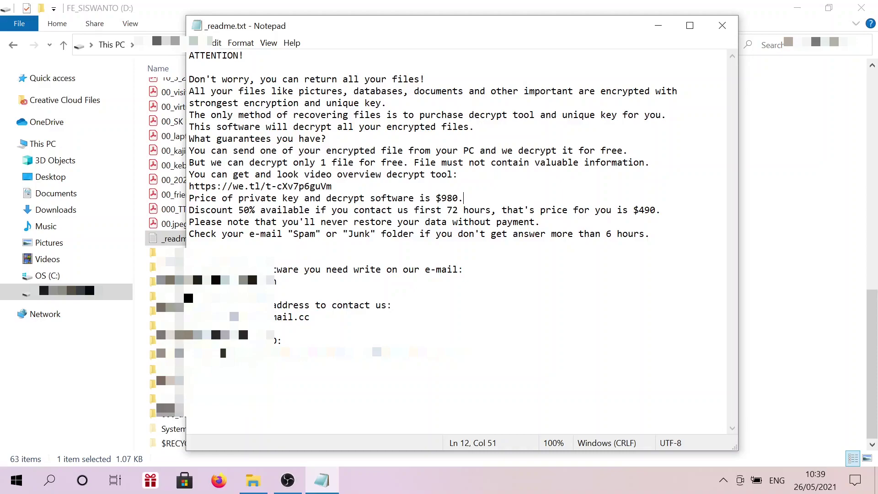
drag(194, 210, 661, 210)
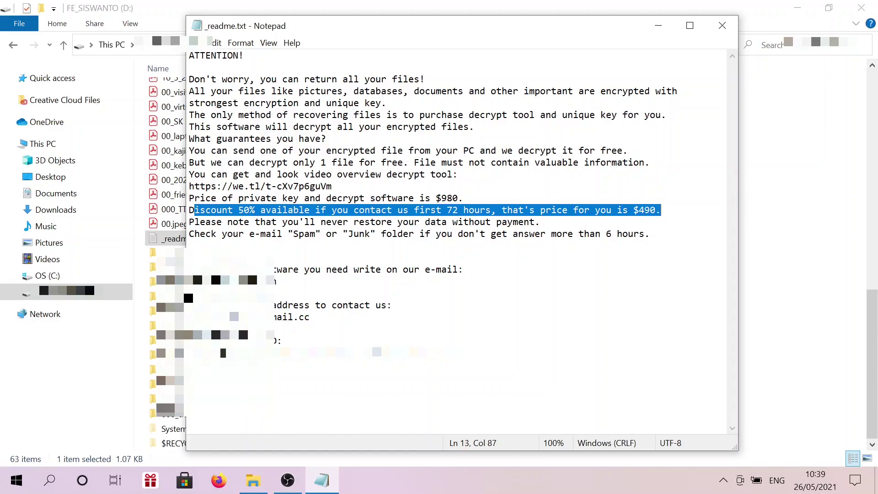
click(629, 210)
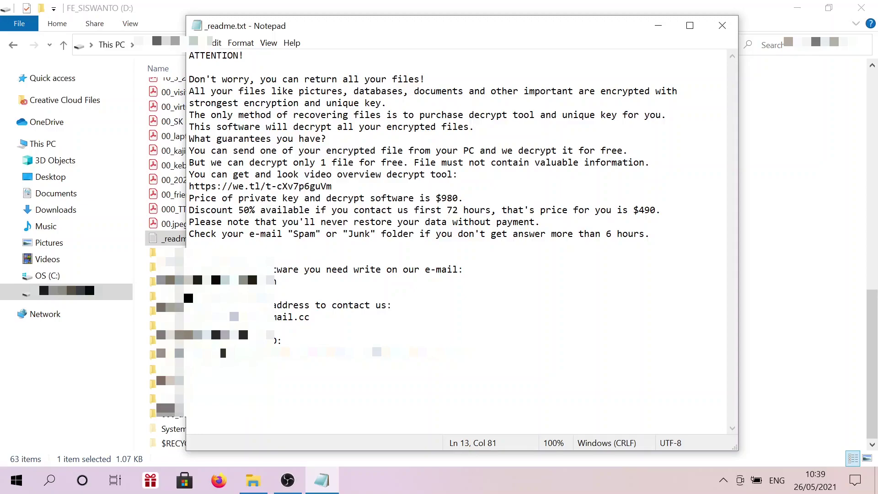
Step: Point out the attackers' contact e-mail addresses, the personal ID section and the decrypt-tool lines in the ransom note
double_click(240, 282)
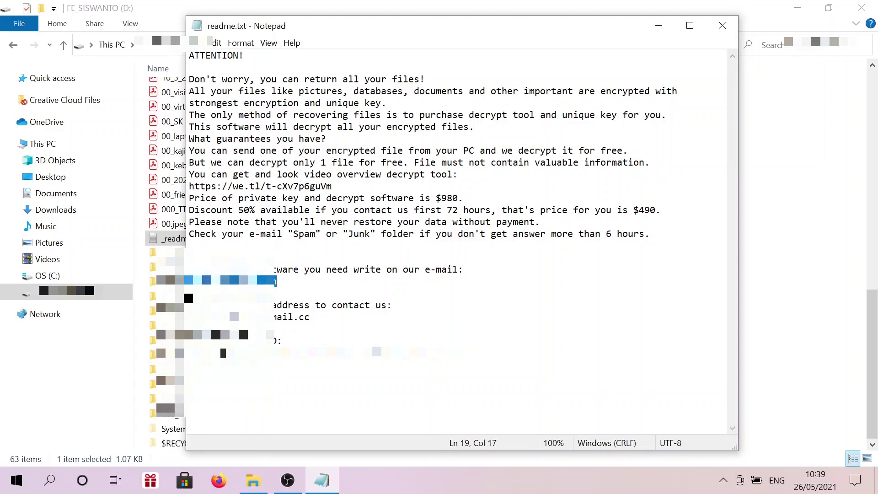
drag(192, 317, 310, 317)
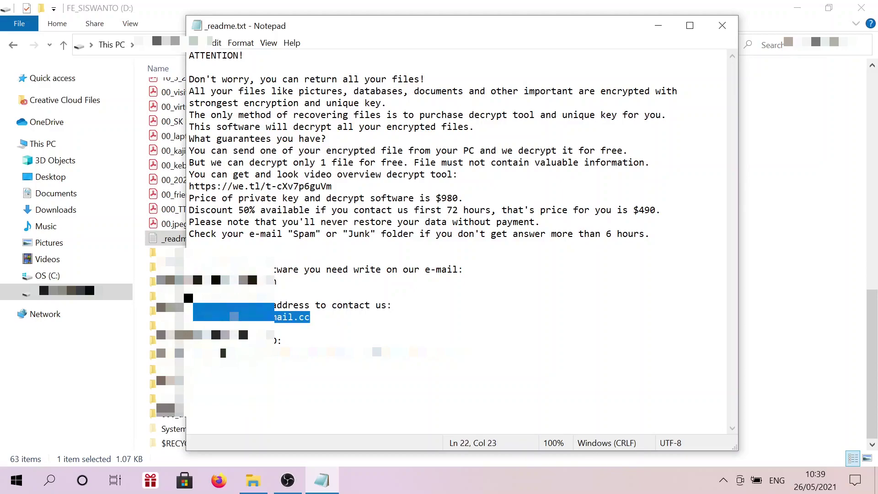
click(311, 329)
drag(192, 353, 371, 353)
click(283, 341)
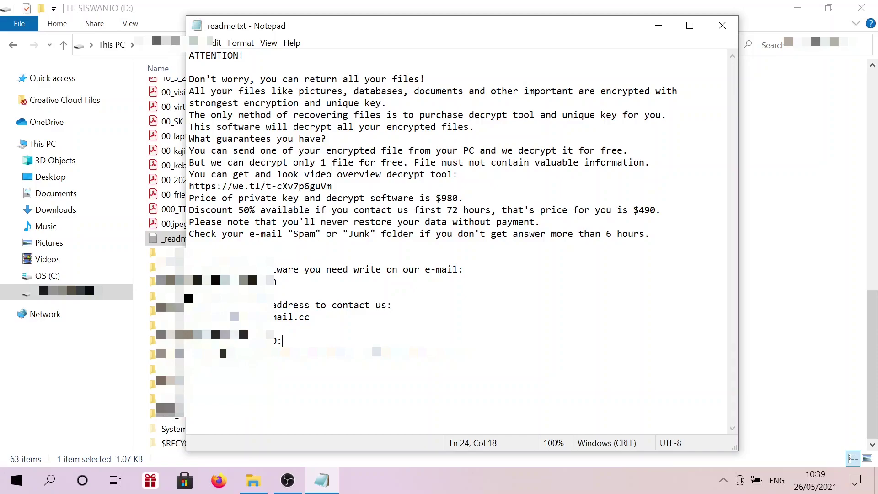
click(458, 174)
click(463, 198)
Step: Open the folder listed just below _readme.txt on the D: drive, view its unencrypted WhatsApp JPEG image and close the viewer
click(762, 220)
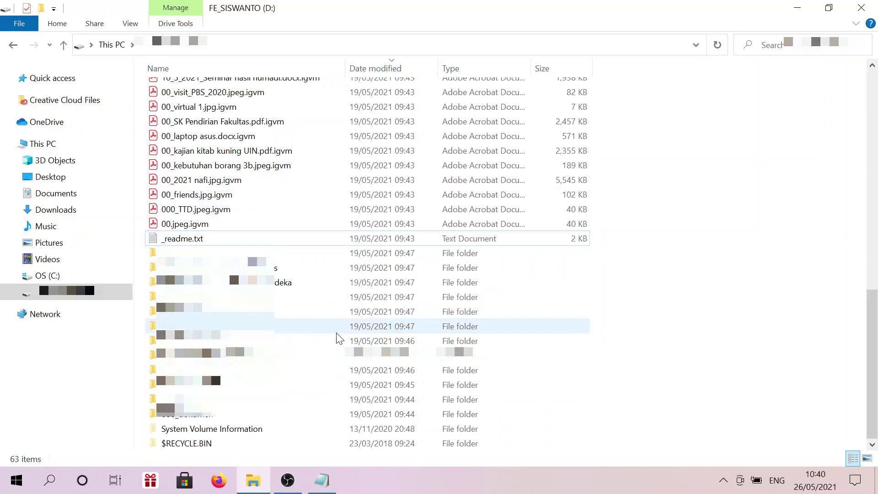
scroll(215, 336, up, 2)
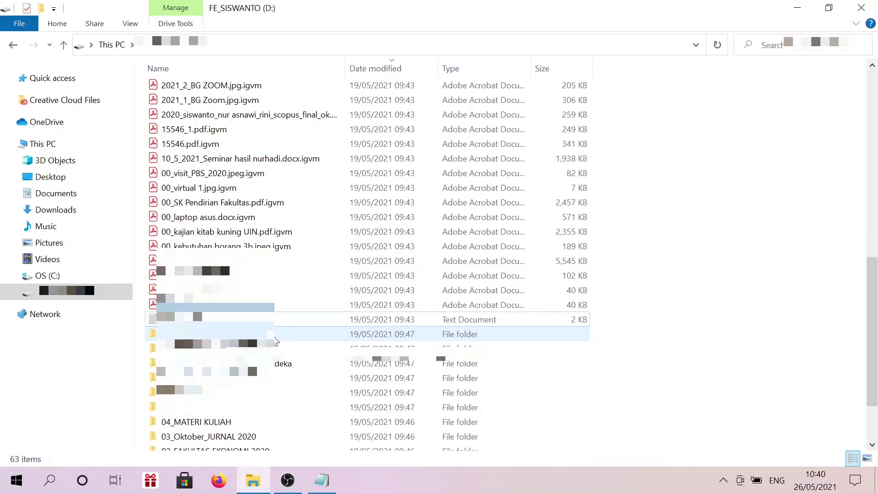
click(224, 334)
double_click(225, 333)
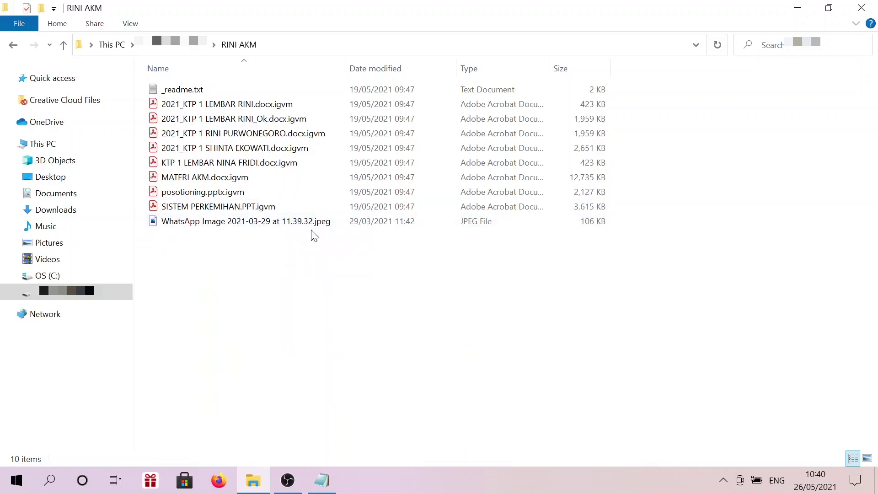
double_click(275, 224)
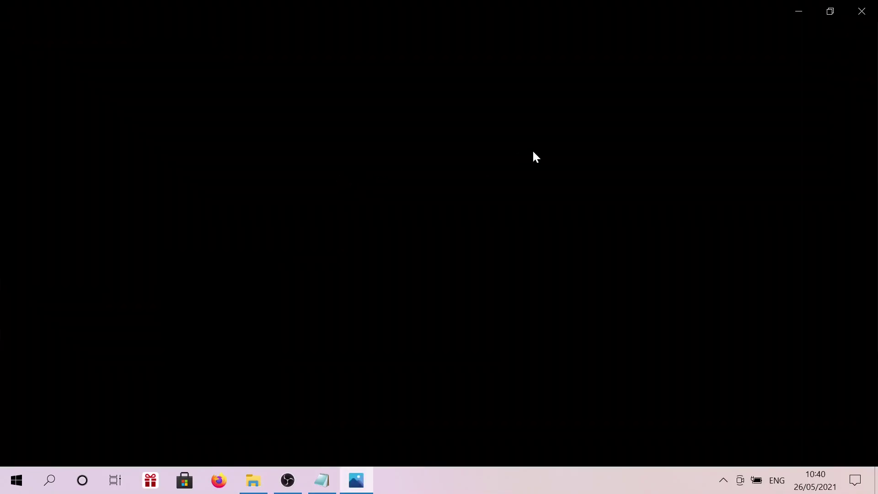
click(864, 12)
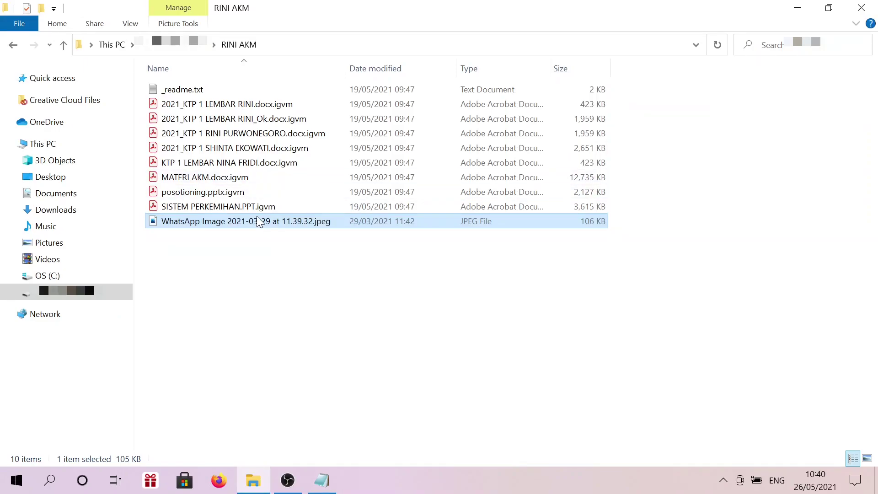
click(271, 298)
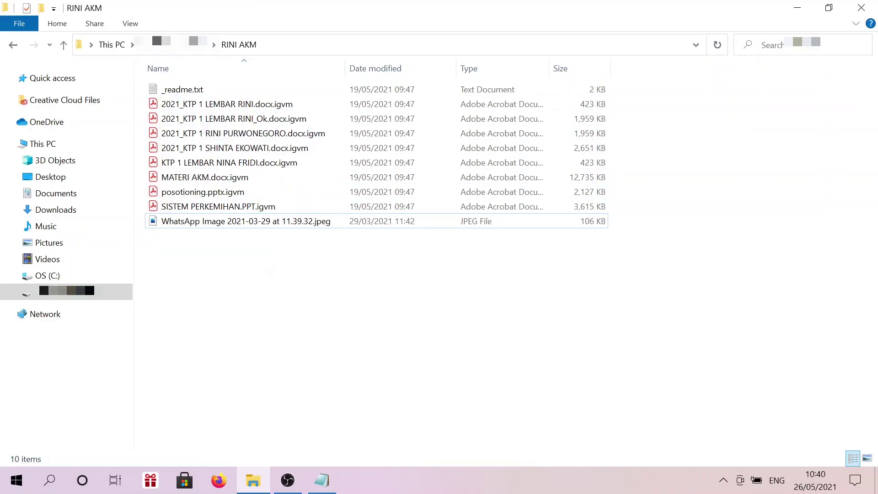
Step: Examine the file extensions in the D: drive's Data kebutuhan_Borang 3b_files folder and return to the drive's root
click(176, 44)
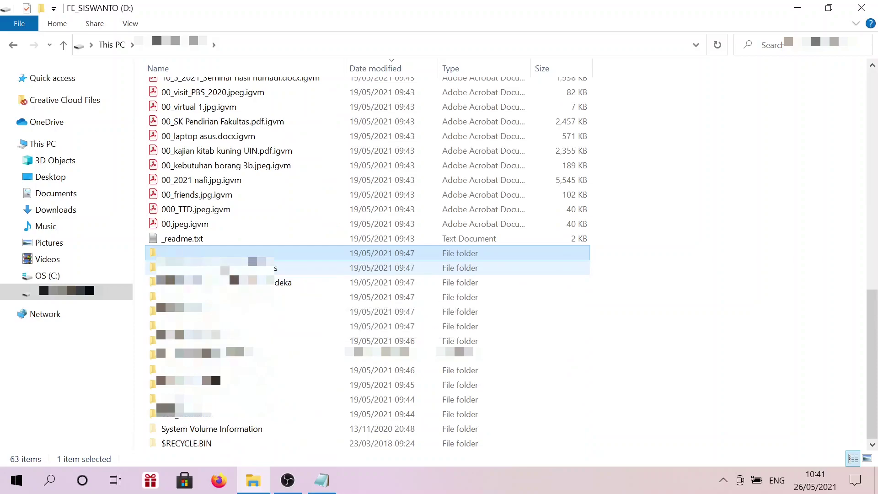
click(268, 268)
double_click(300, 269)
scroll(441, 293, down, 4)
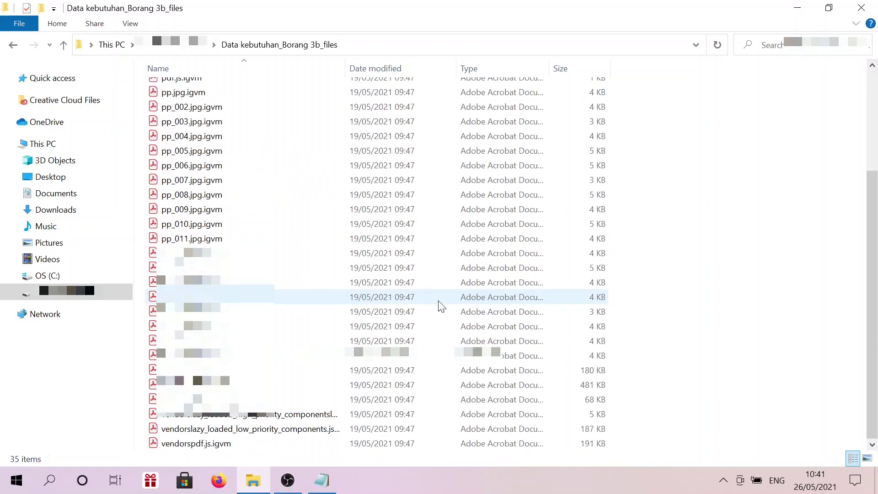
scroll(448, 292, up, 4)
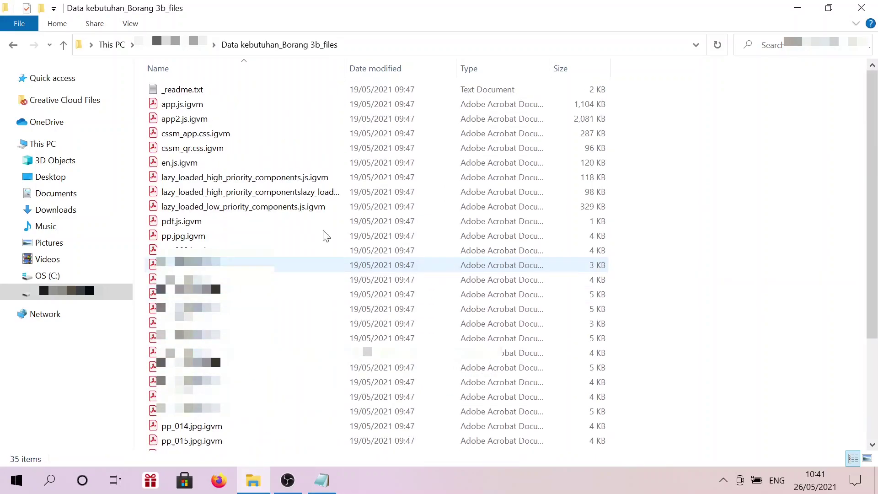
click(176, 51)
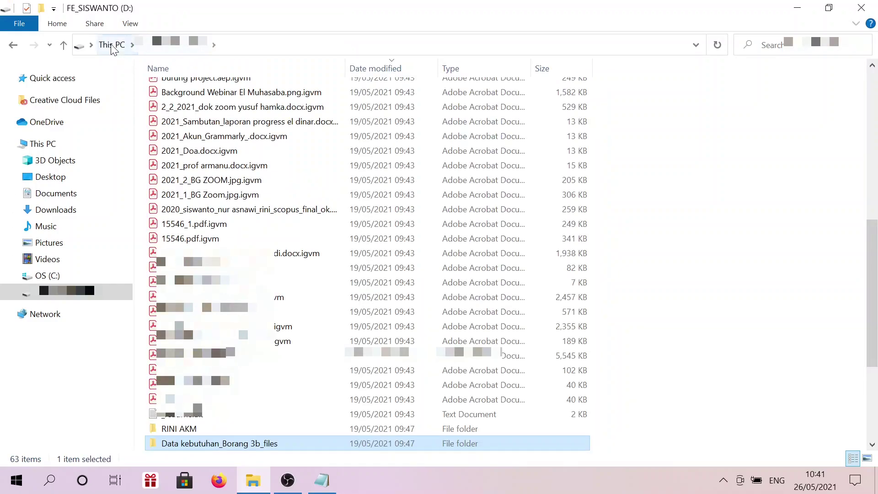
Step: Go back to This PC and minimize both File Explorer and the _readme.txt note to show the desktop
click(109, 45)
click(424, 317)
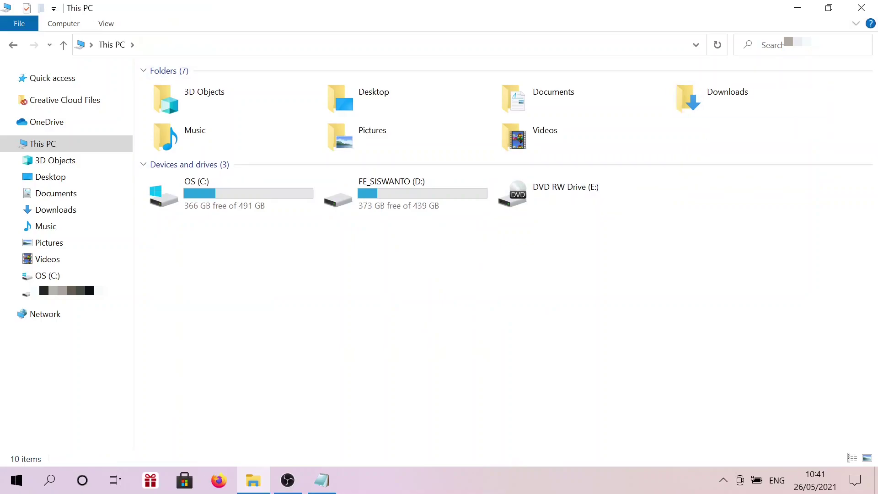
click(797, 7)
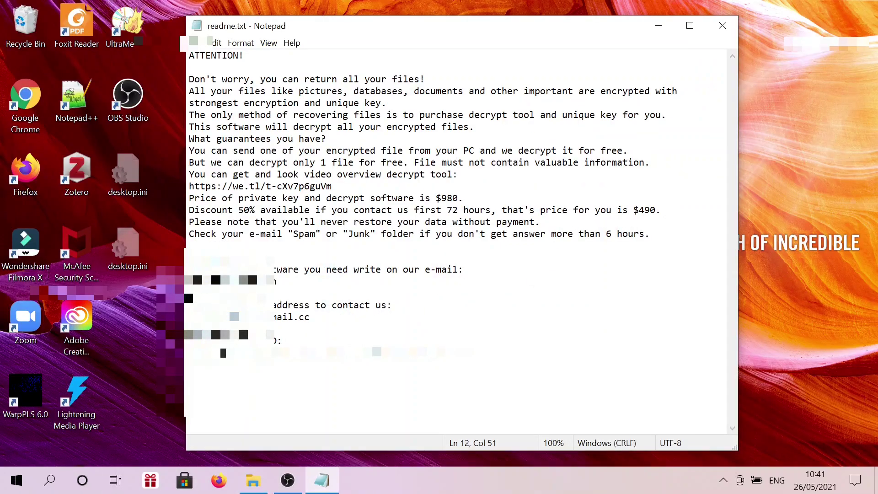
click(659, 25)
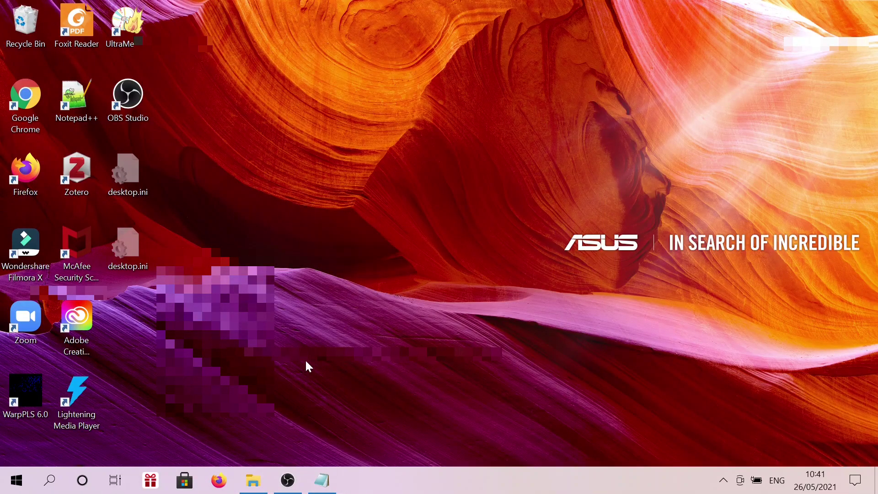
Step: Restore File Explorer, view the encrypted files on the D: drive once more and minimize the window
click(247, 489)
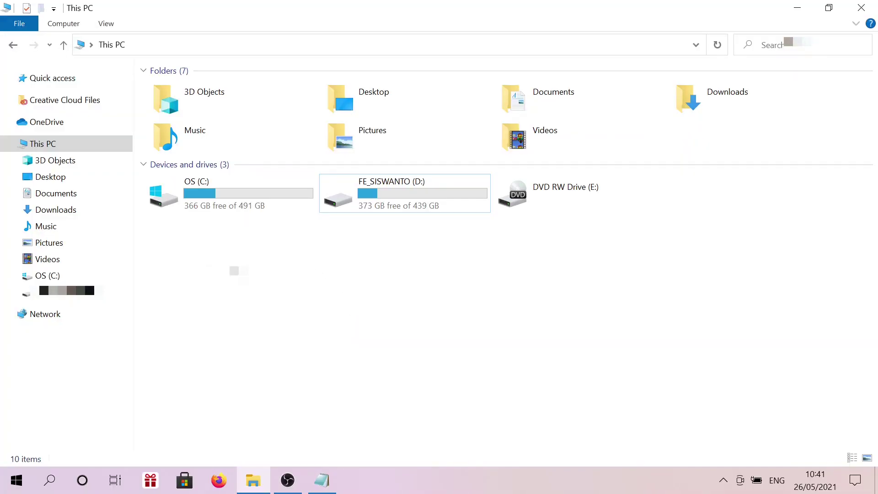
click(410, 214)
double_click(410, 215)
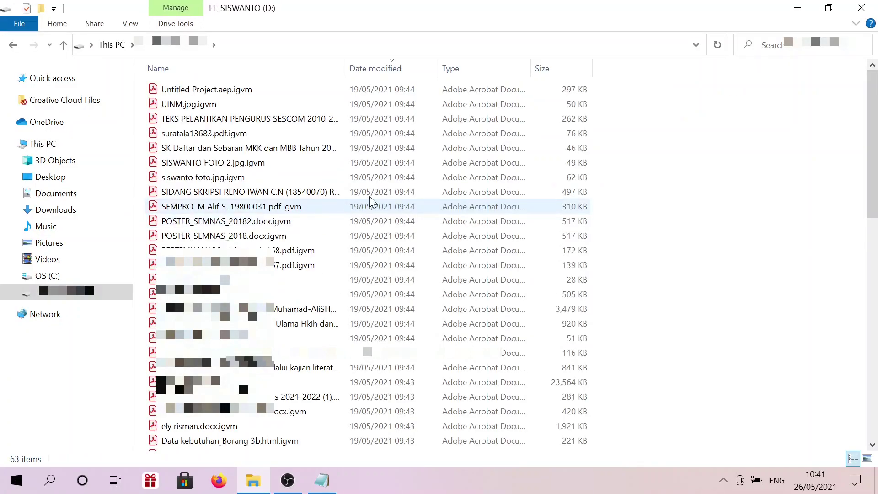
click(797, 8)
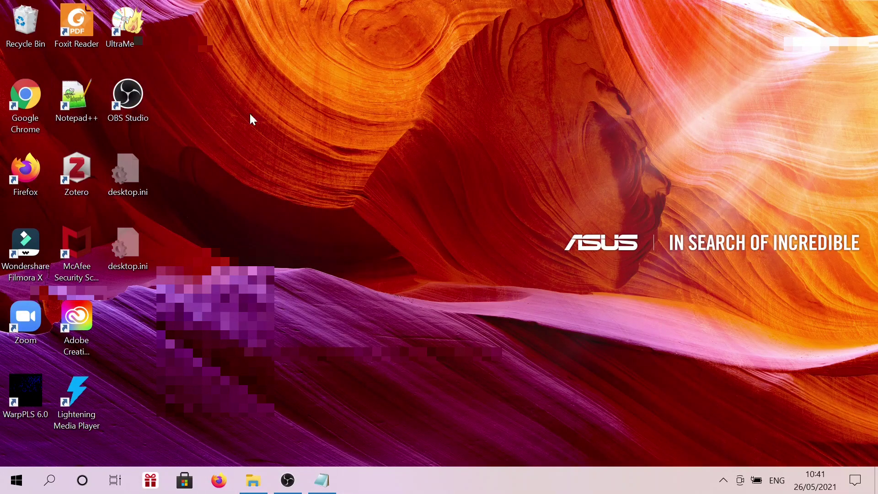
Step: Switch to Google Chrome, briefly bring up the ransom note again, and open the full browsing history page
double_click(32, 96)
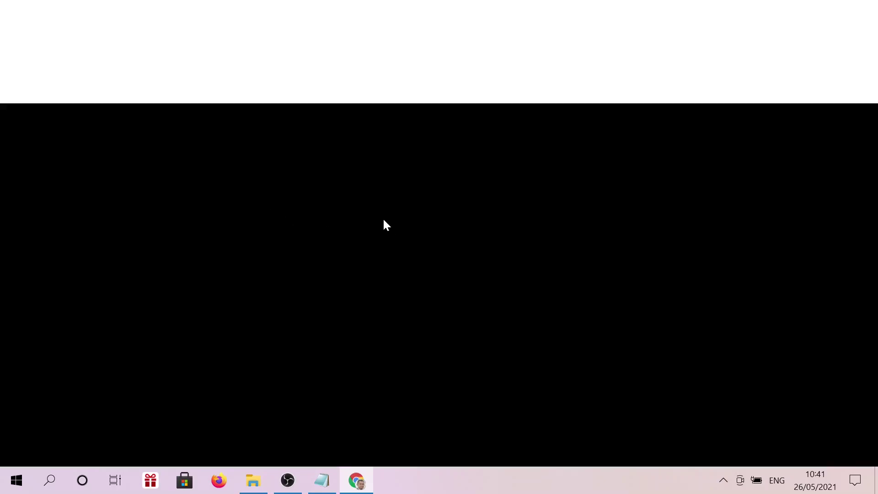
click(323, 481)
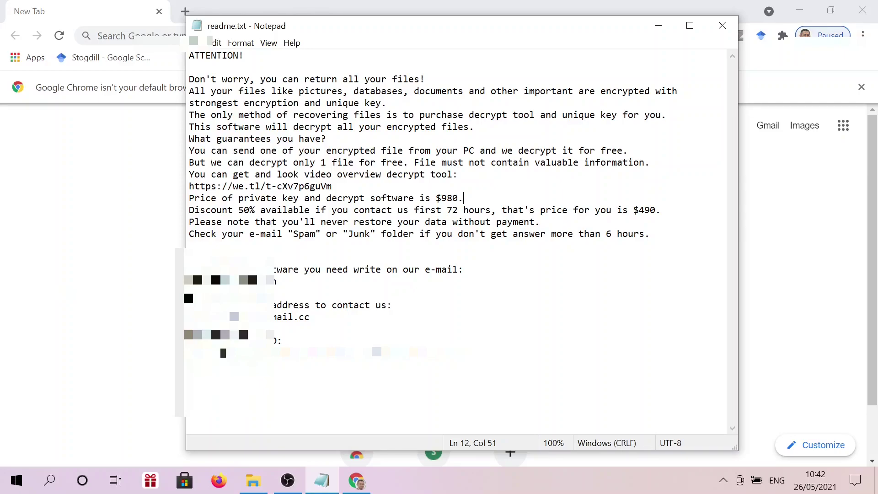
click(553, 14)
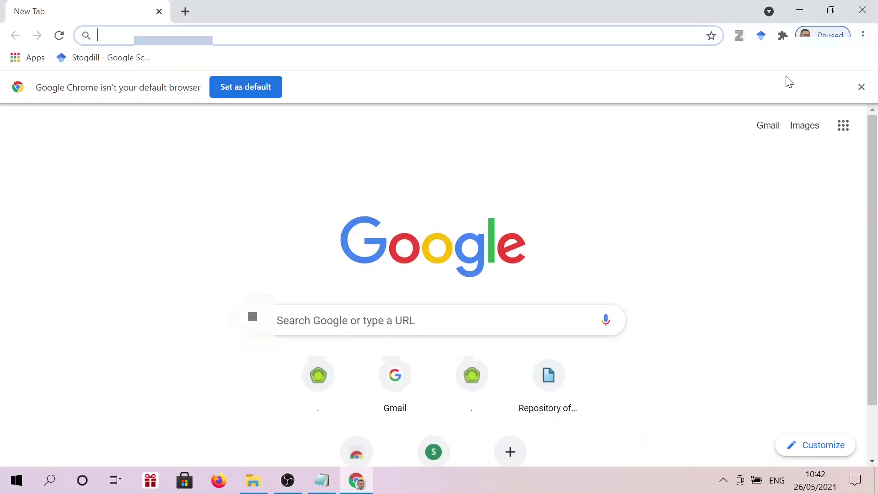
click(863, 36)
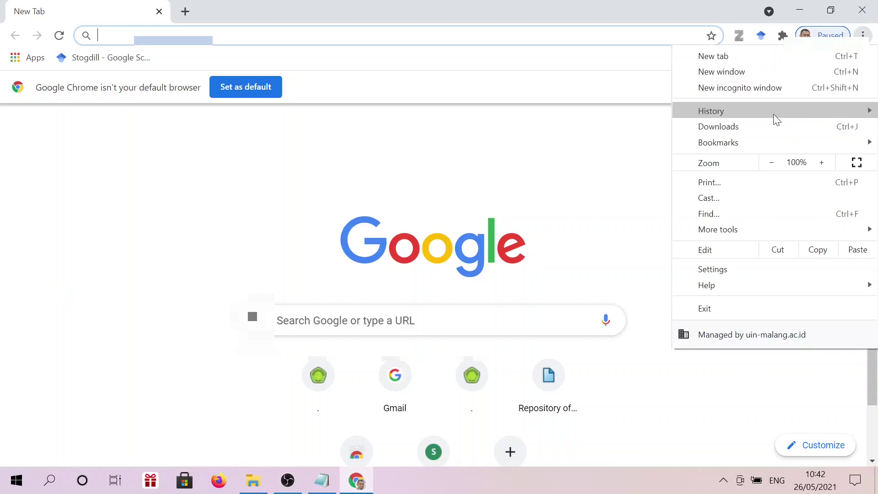
mouse_move(773, 116)
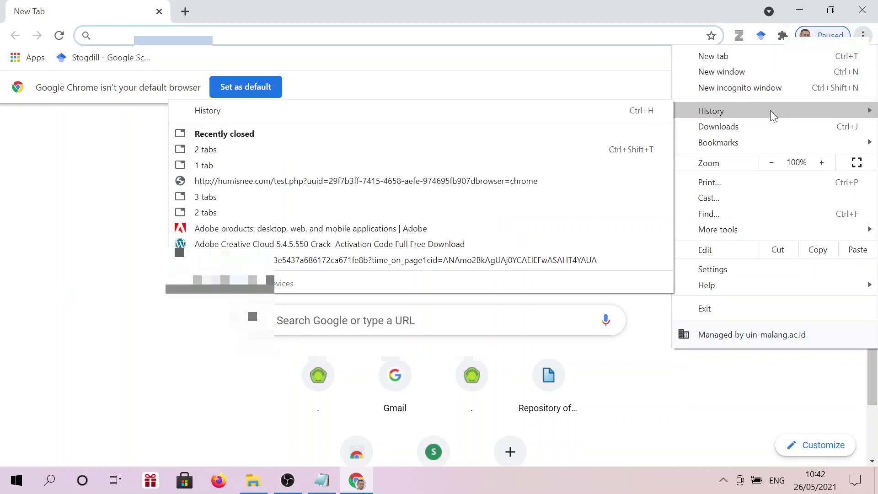
click(231, 112)
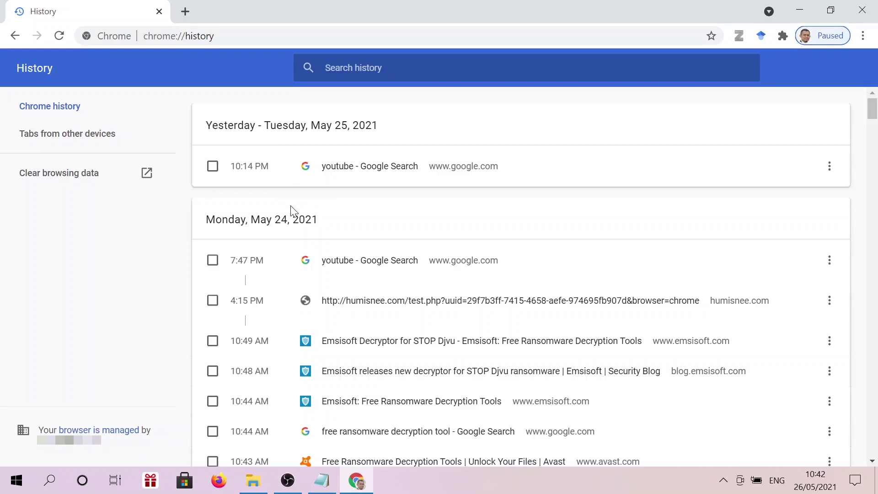
Step: Look through the browsing history back to May 10, 2021 and up to the Adobe Premiere Pro crack download visits
scroll(292, 211, down, 20)
scroll(369, 222, down, 20)
scroll(439, 201, down, 20)
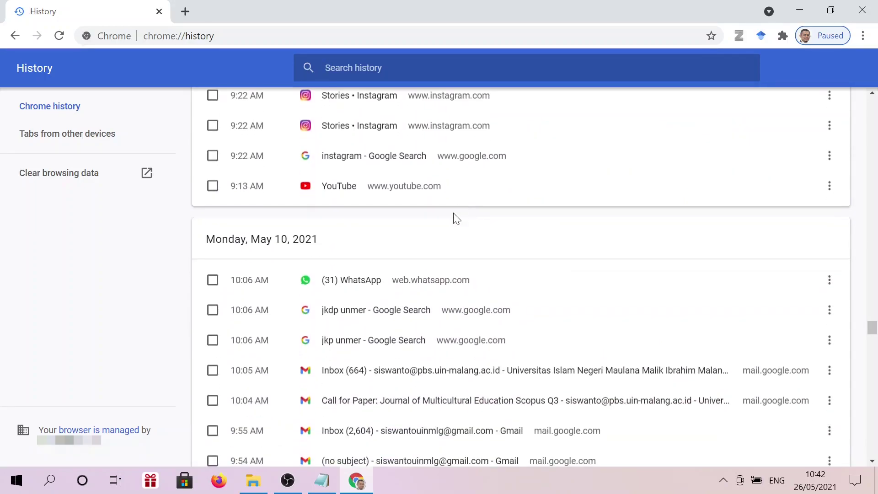
scroll(376, 251, up, 15)
scroll(376, 251, up, 3)
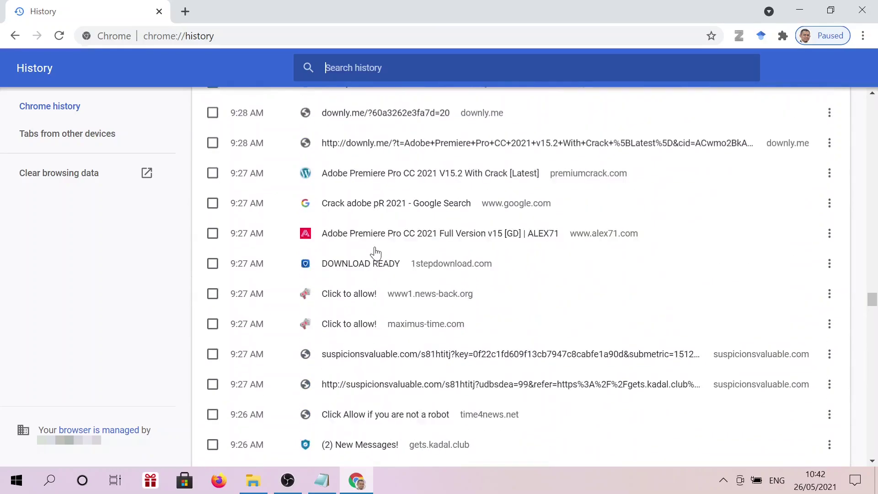
Step: Review the history entries around the Premiere Pro crack visits and trace them up to the Tuesday, May 18, 2021 date heading
scroll(376, 252, down, 8)
scroll(377, 251, up, 5)
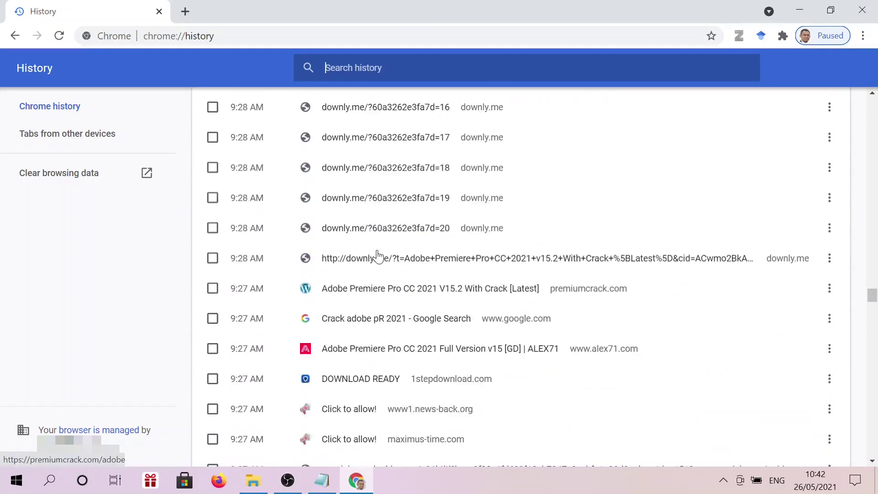
scroll(394, 268, down, 12)
scroll(396, 273, down, 3)
scroll(397, 273, up, 10)
scroll(396, 273, up, 15)
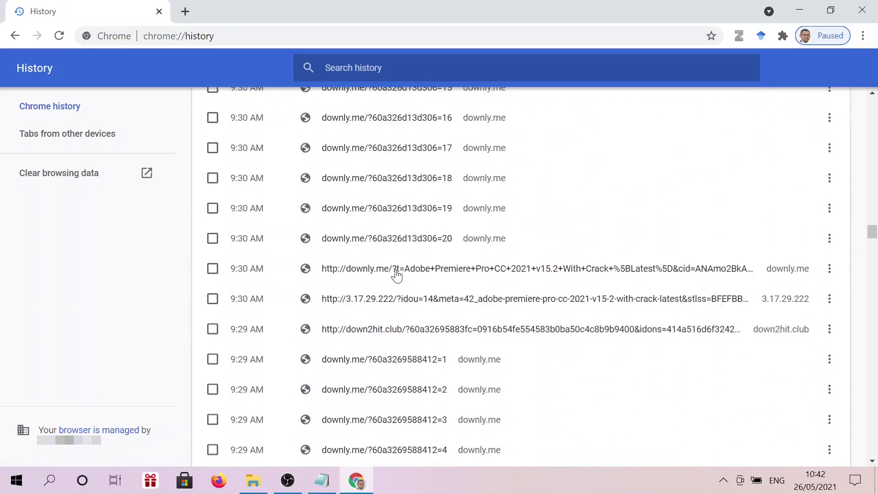
scroll(398, 273, up, 6)
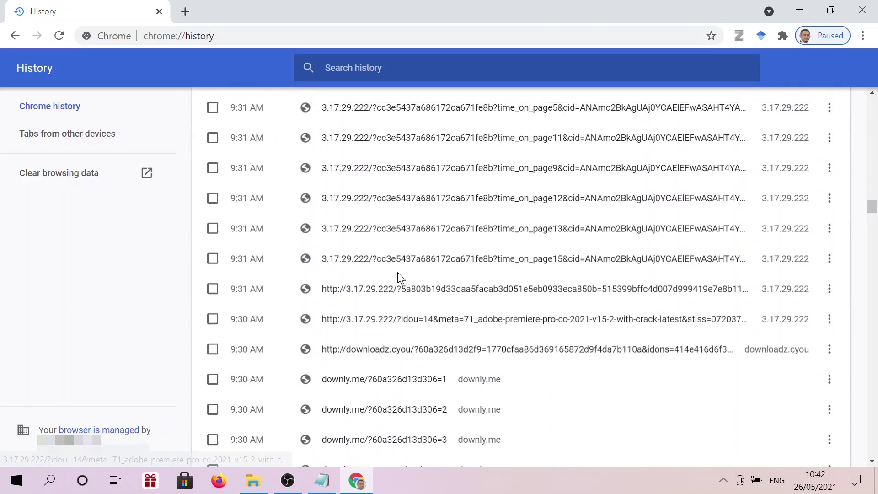
scroll(401, 277, up, 12)
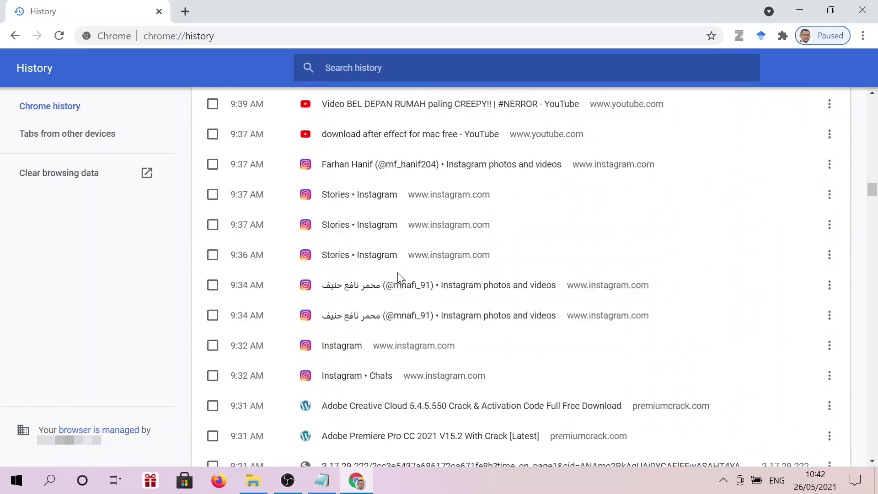
scroll(398, 278, up, 15)
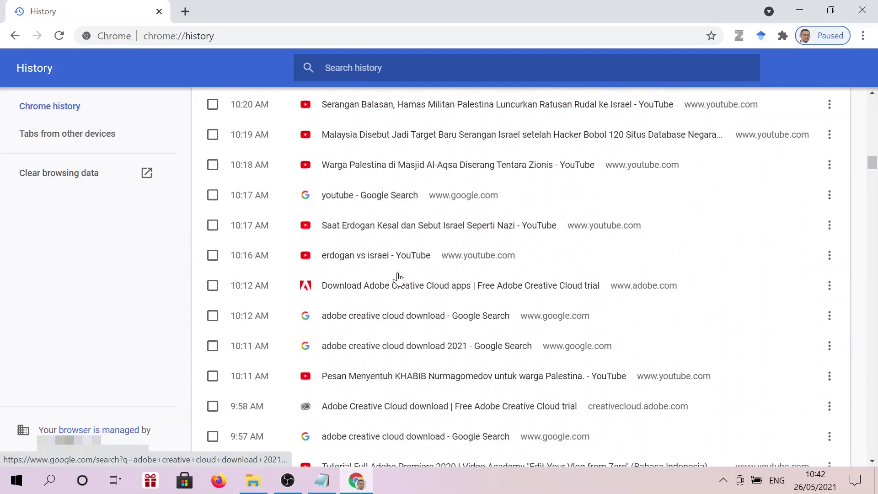
scroll(398, 277, up, 14)
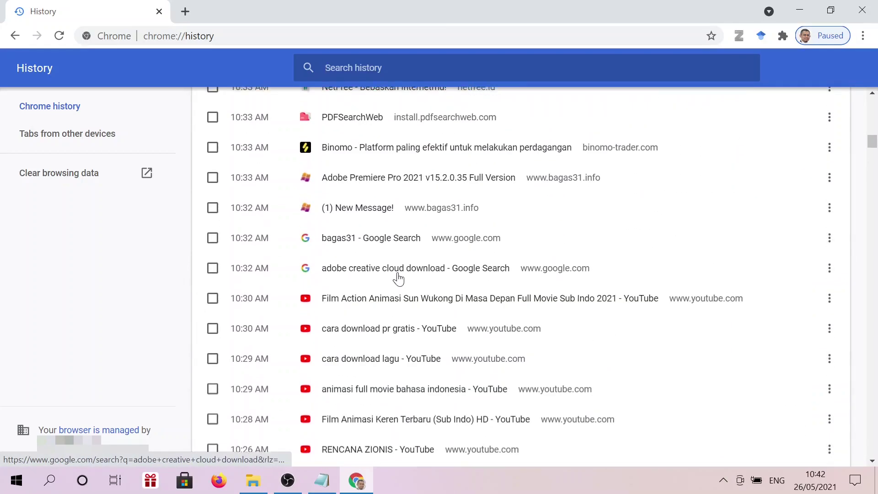
scroll(398, 277, up, 3)
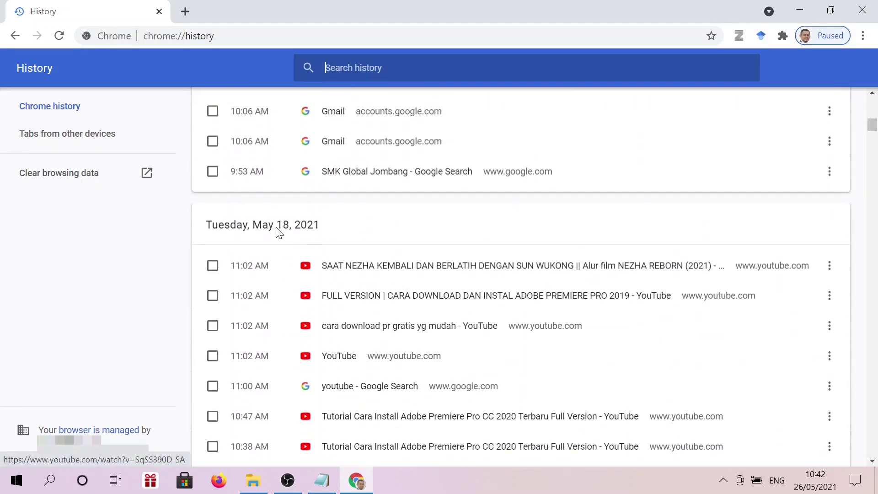
Step: Look through the May 18, 2021 entries down to the 3.17.29.222 and downloadz.cyou visits around 9:30 AM
scroll(337, 249, down, 14)
scroll(379, 279, down, 15)
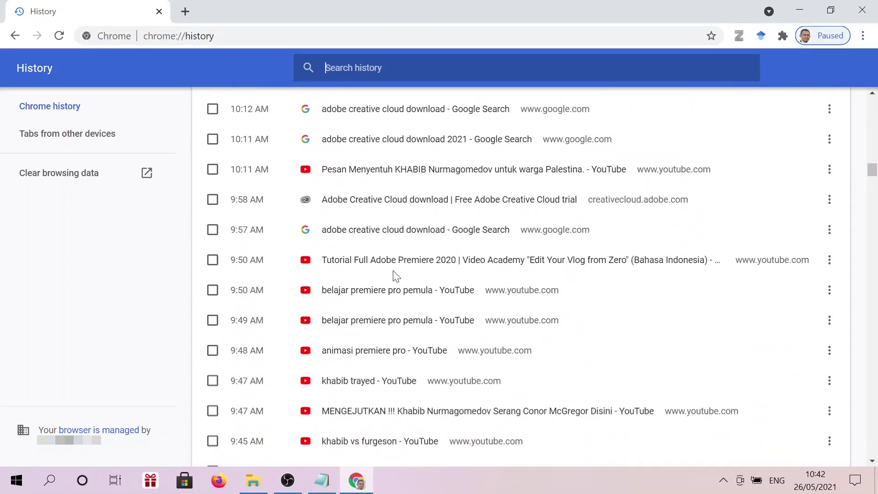
scroll(402, 283, down, 2)
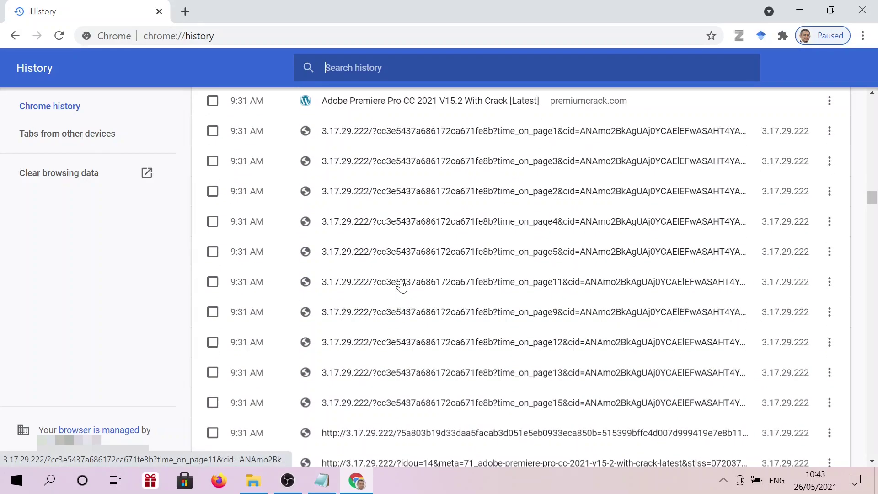
scroll(446, 176, down, 2)
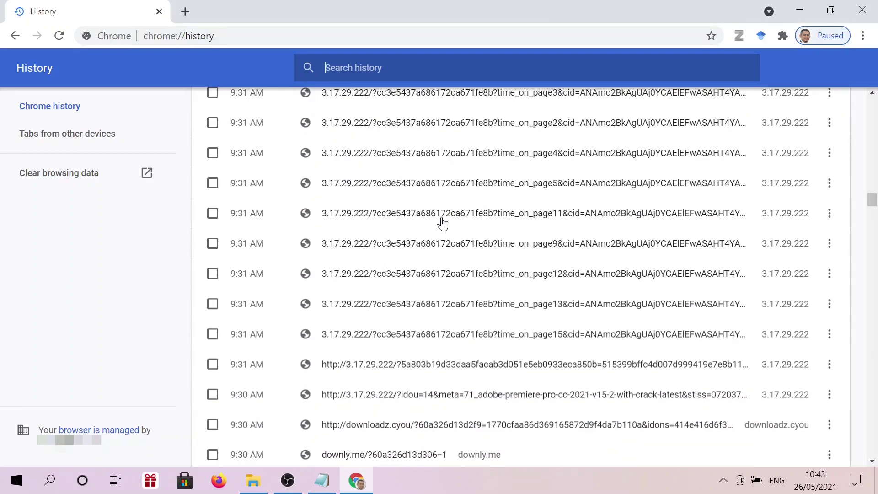
scroll(441, 224, down, 3)
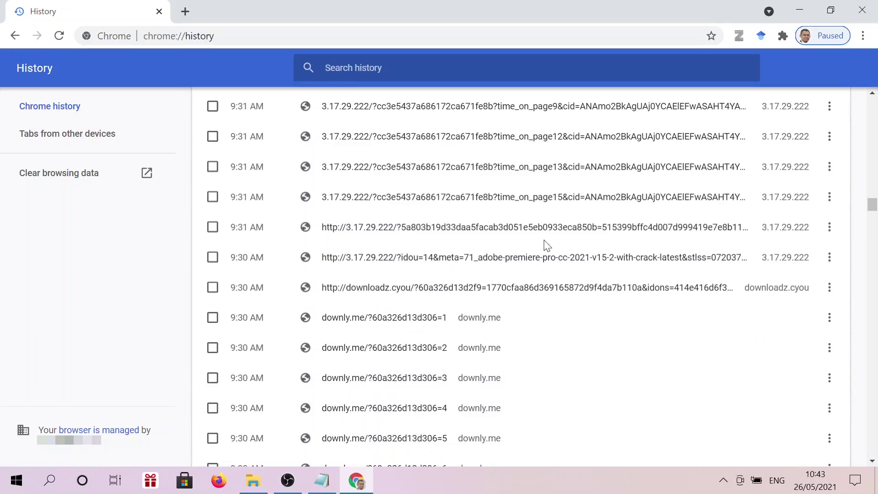
scroll(494, 272, down, 2)
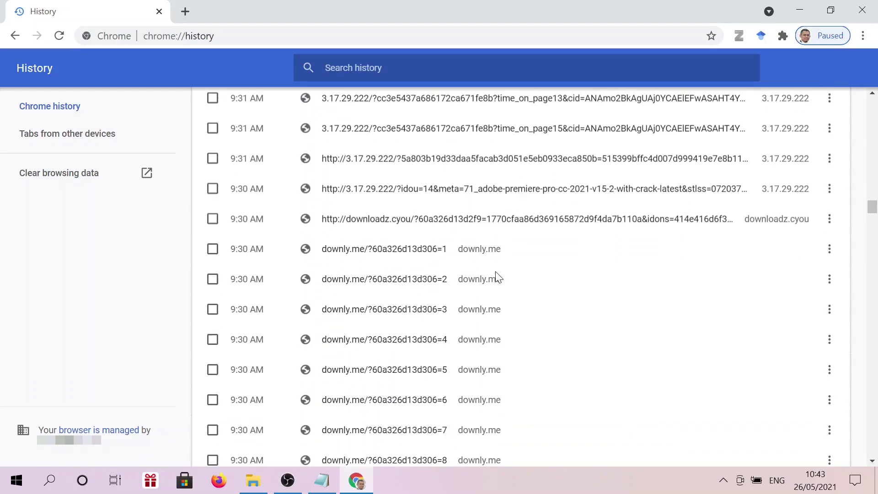
scroll(467, 265, down, 2)
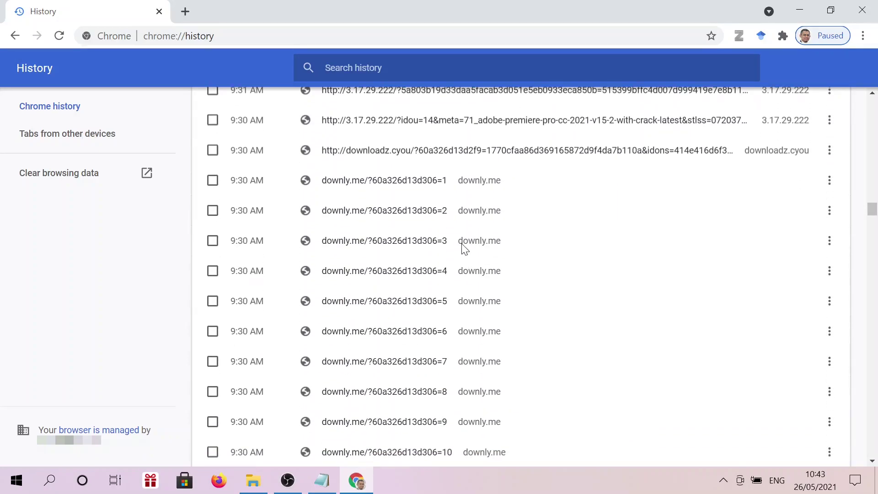
Step: Follow the downly.me redirect entries from 9:30 AM back to the premiumcrack.com and alex71.com visits at 9:27 AM
scroll(446, 263, down, 12)
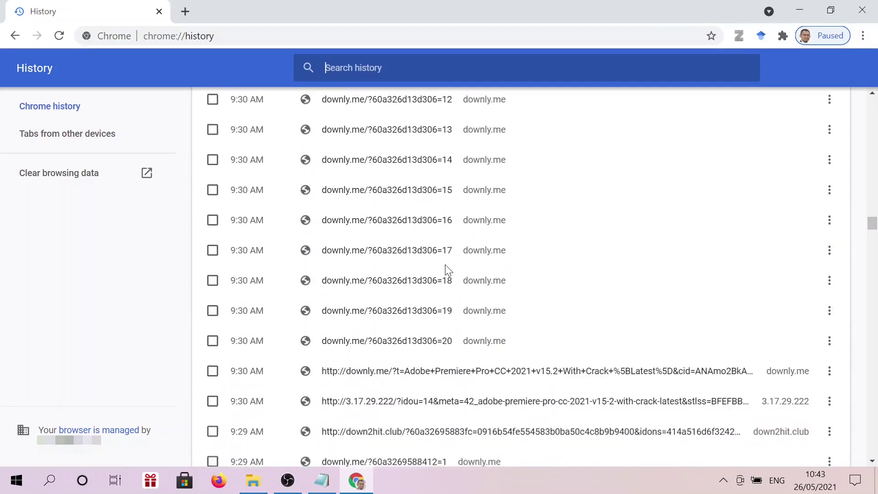
scroll(443, 290, down, 3)
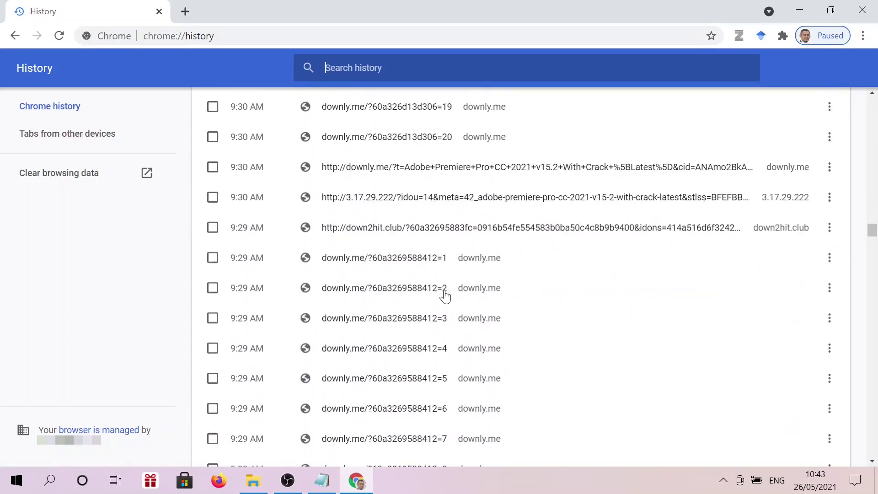
scroll(450, 302, down, 7)
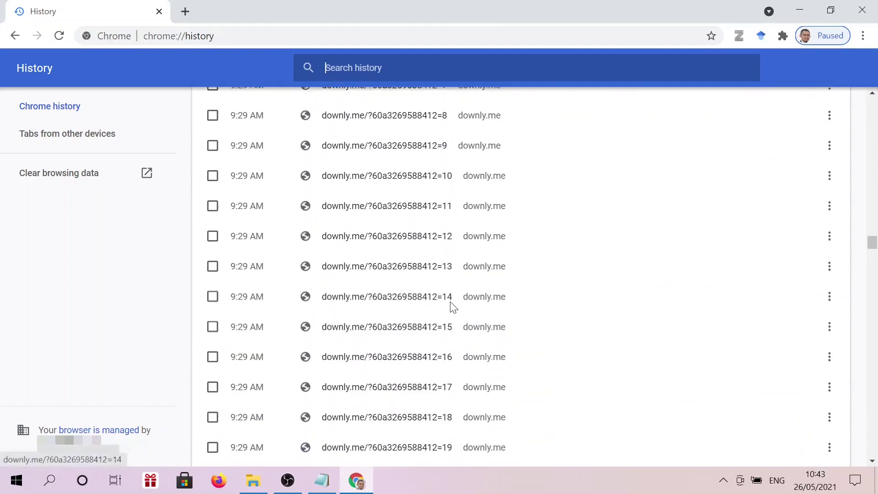
scroll(451, 306, down, 12)
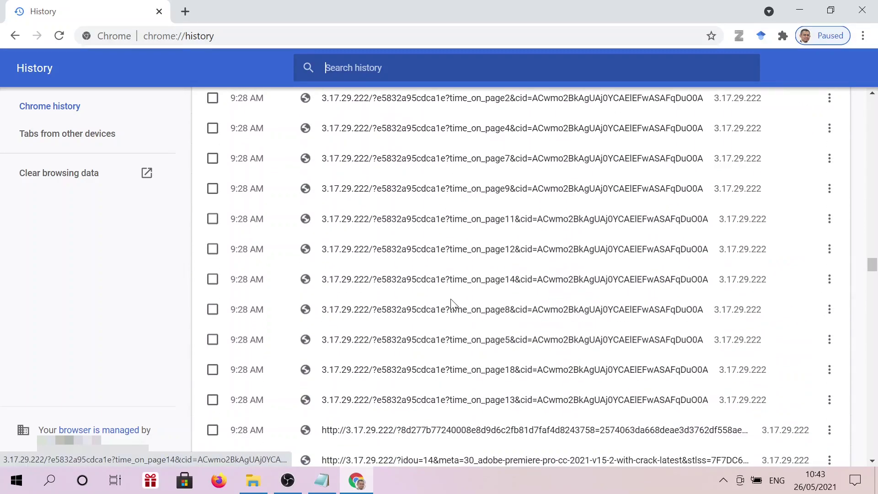
scroll(453, 304, down, 9)
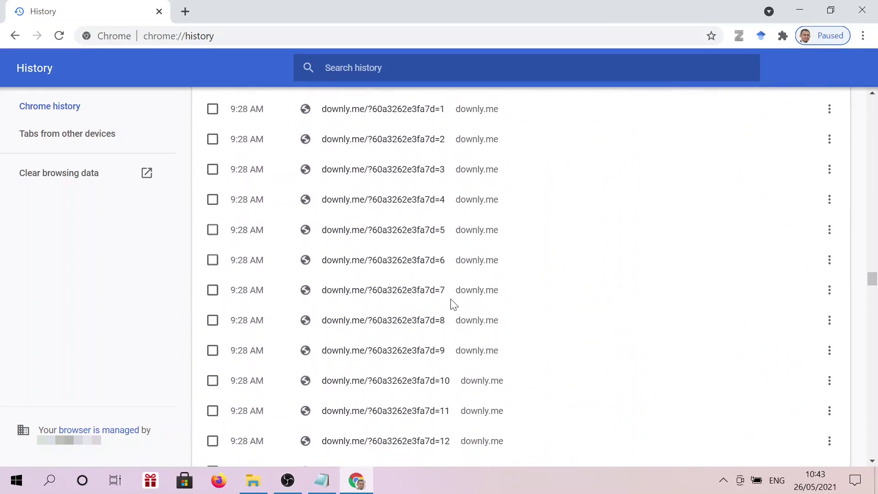
scroll(453, 304, down, 7)
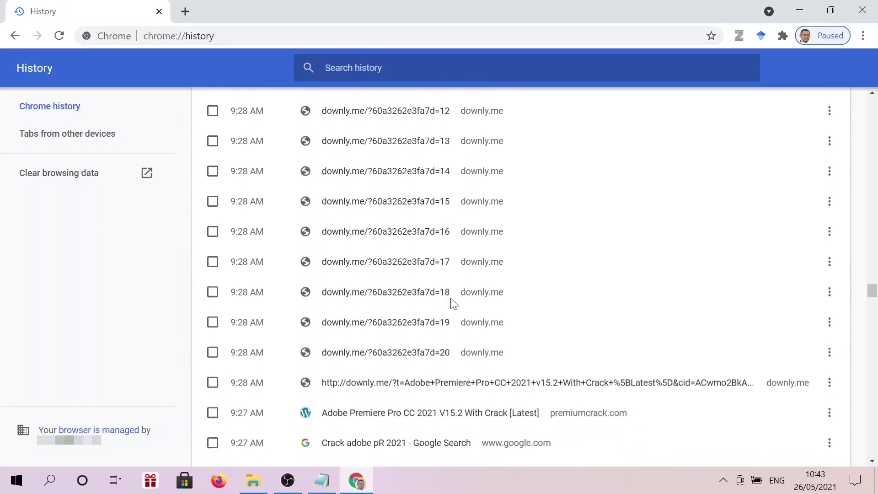
scroll(453, 293, down, 2)
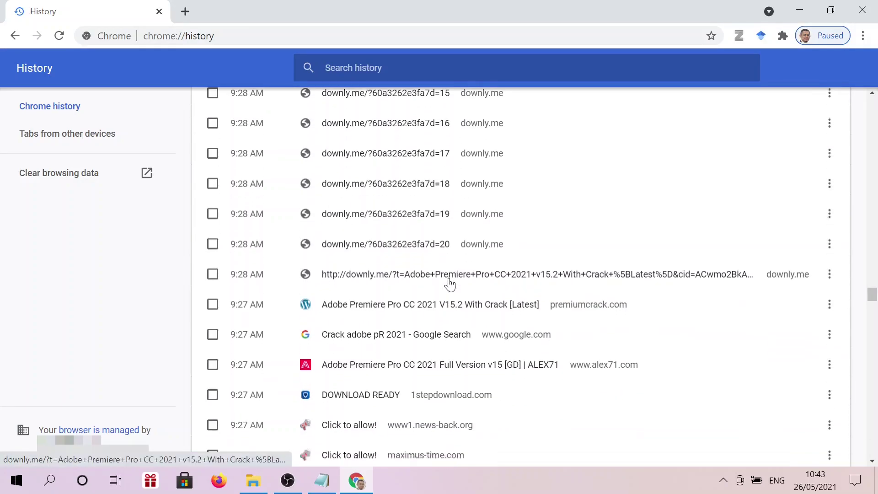
scroll(460, 295, down, 2)
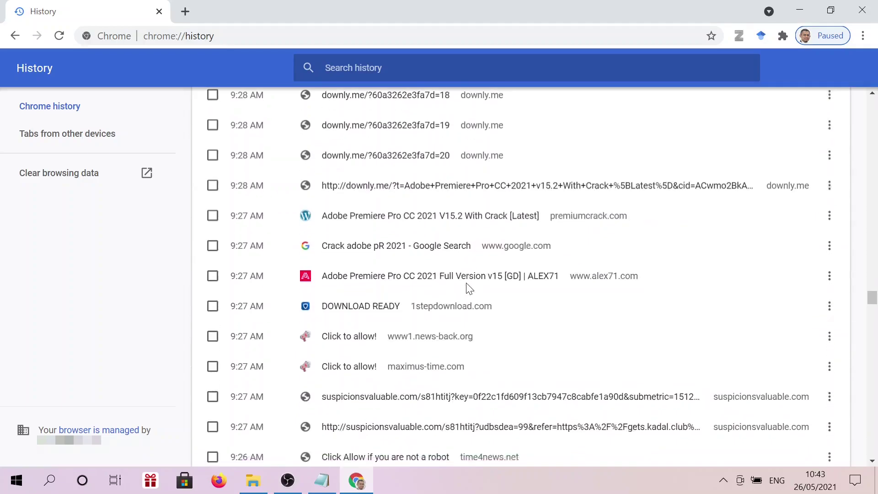
Step: Examine the 9:25 to 9:27 AM entries covering the Adobe crack searches, crack sites and suspicious pop-up pages
scroll(461, 311, down, 1)
scroll(463, 362, down, 3)
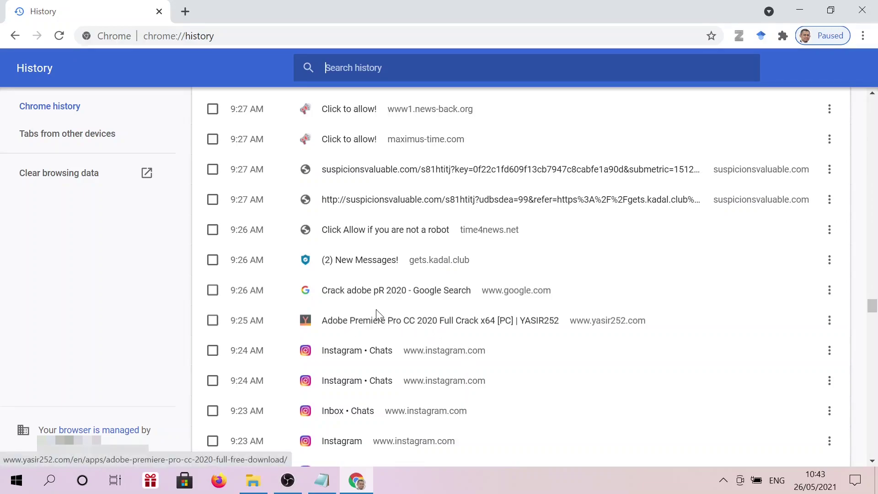
scroll(401, 291, up, 1)
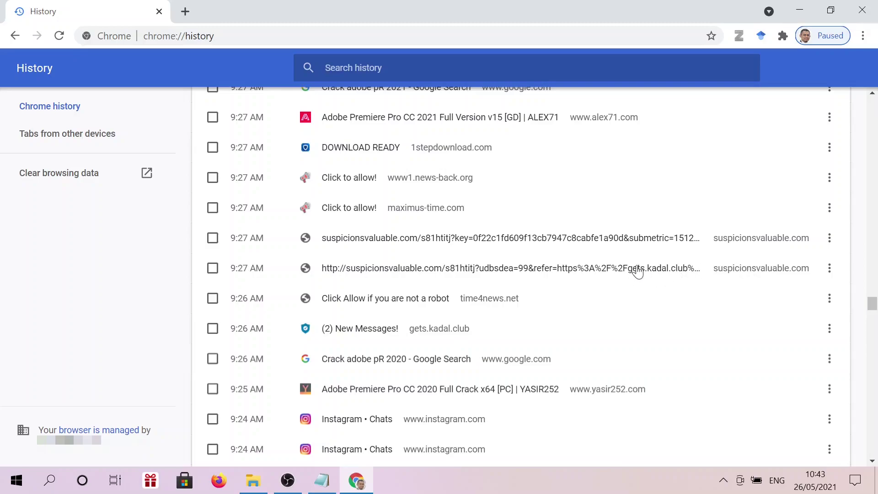
scroll(405, 216, up, 1)
scroll(404, 216, up, 1)
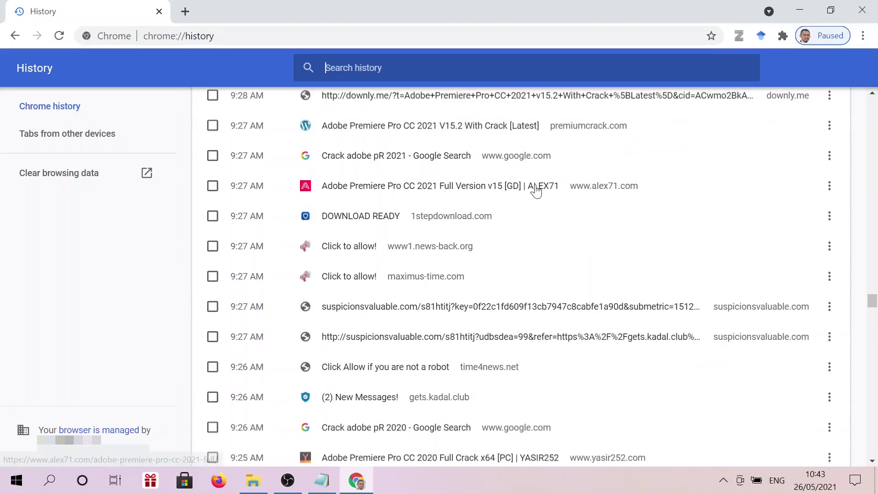
scroll(498, 224, up, 1)
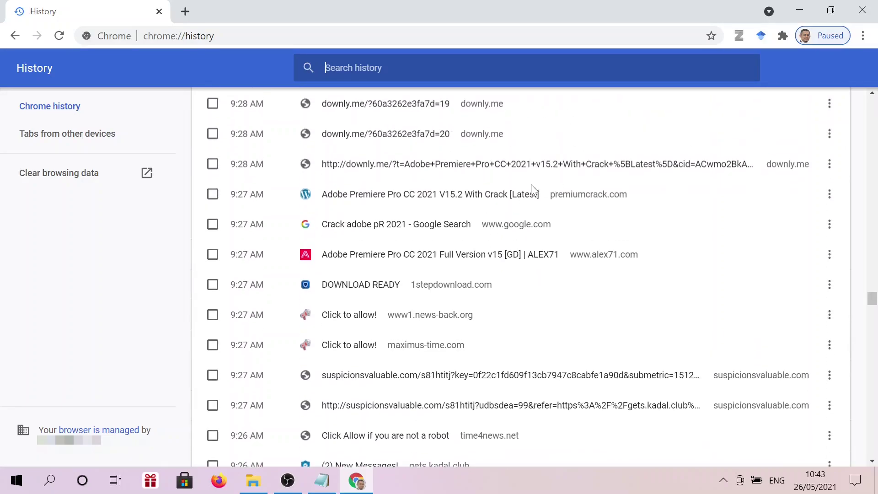
scroll(460, 183, up, 1)
scroll(460, 183, up, 1)
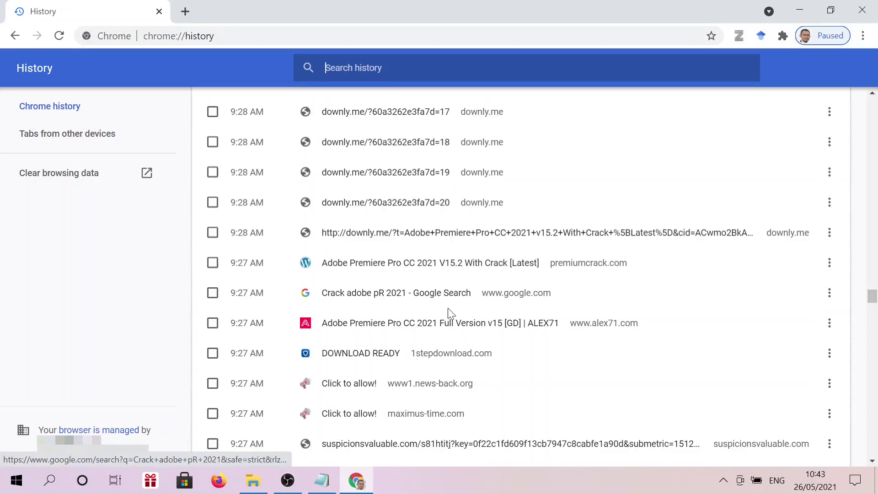
Step: Examine the downly.me, hitly.cyou and 3.17.29.222 entries from 9:28 to 9:29 AM, then return to the premiumcrack.com visit at 9:27 AM
scroll(471, 238, up, 3)
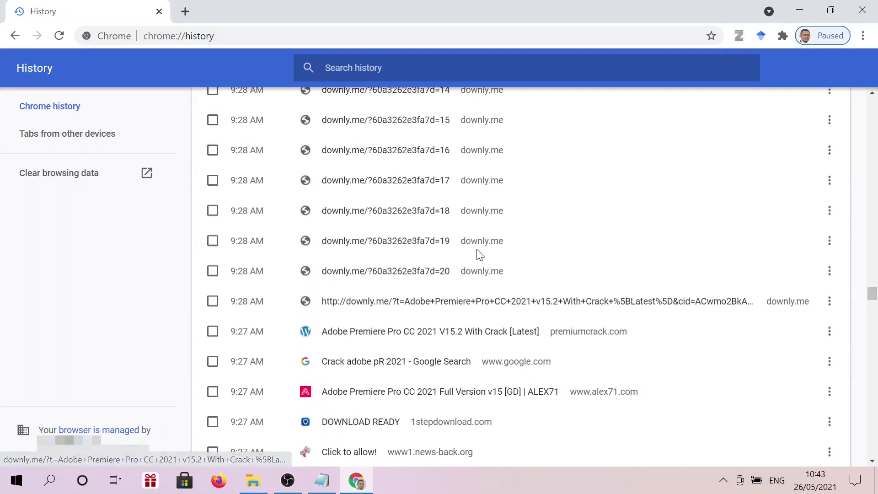
scroll(500, 279, up, 5)
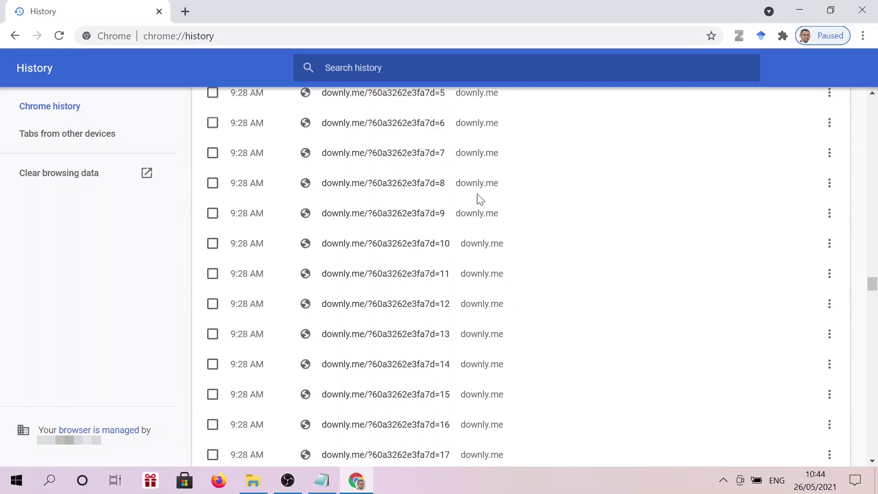
scroll(482, 203, up, 3)
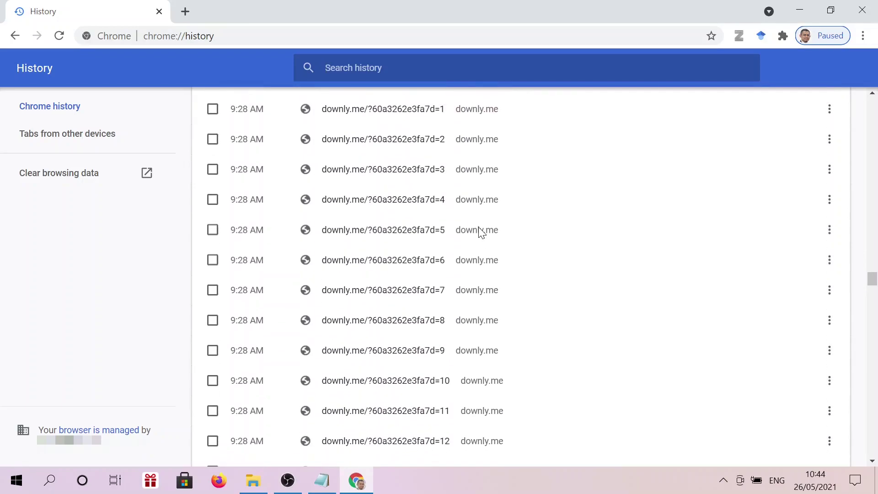
scroll(480, 231, up, 3)
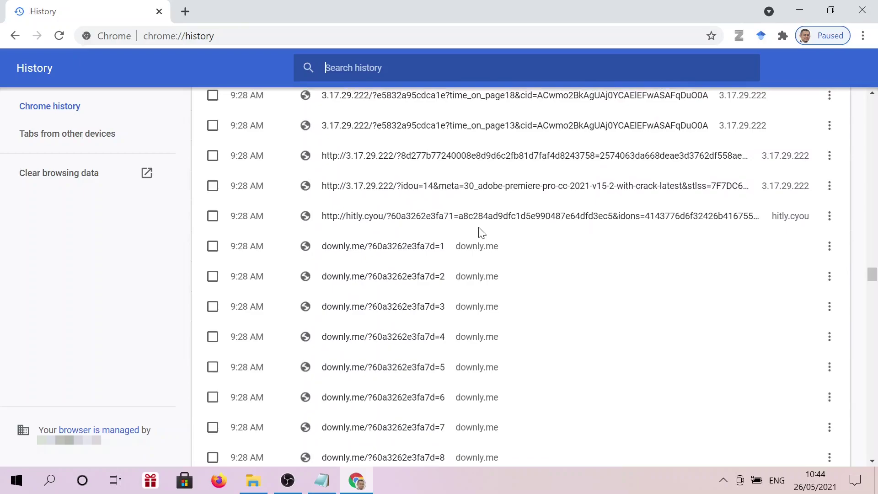
scroll(765, 235, up, 1)
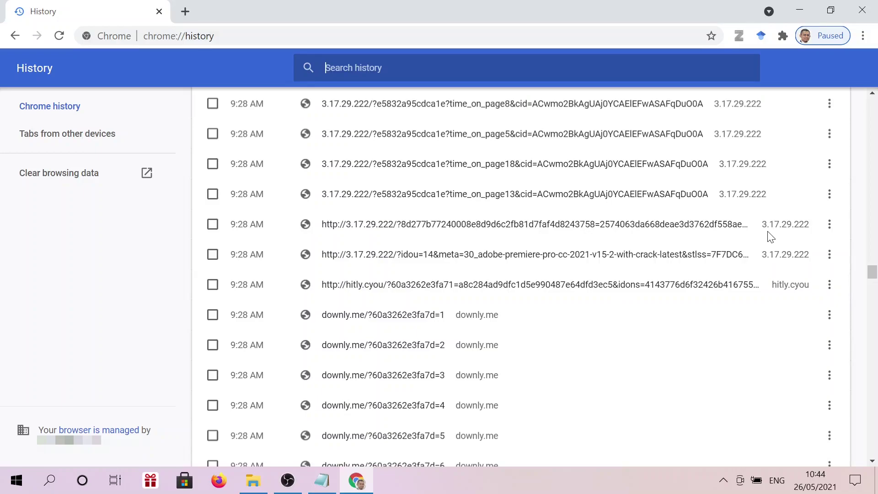
scroll(716, 275, up, 7)
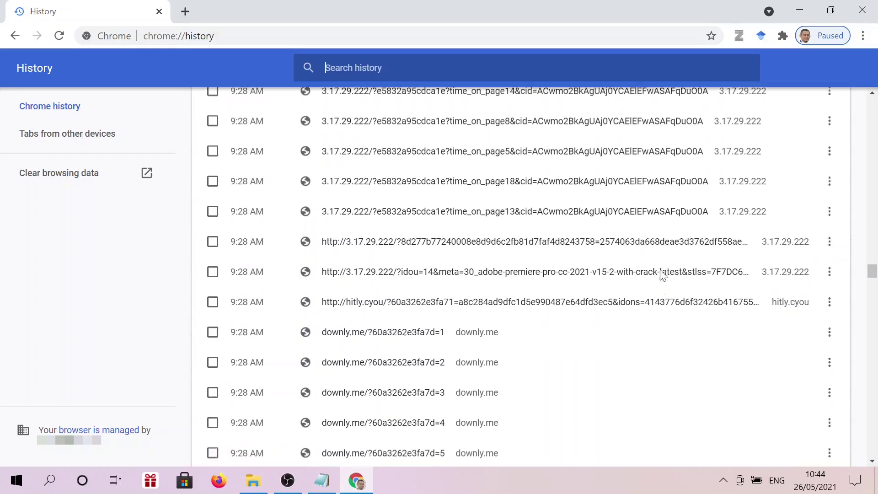
scroll(567, 325, up, 6)
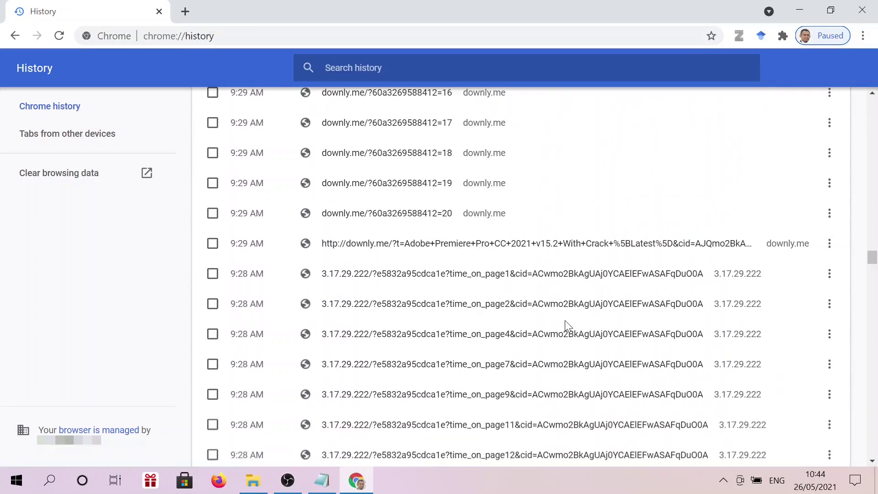
scroll(567, 326, up, 3)
scroll(567, 325, down, 15)
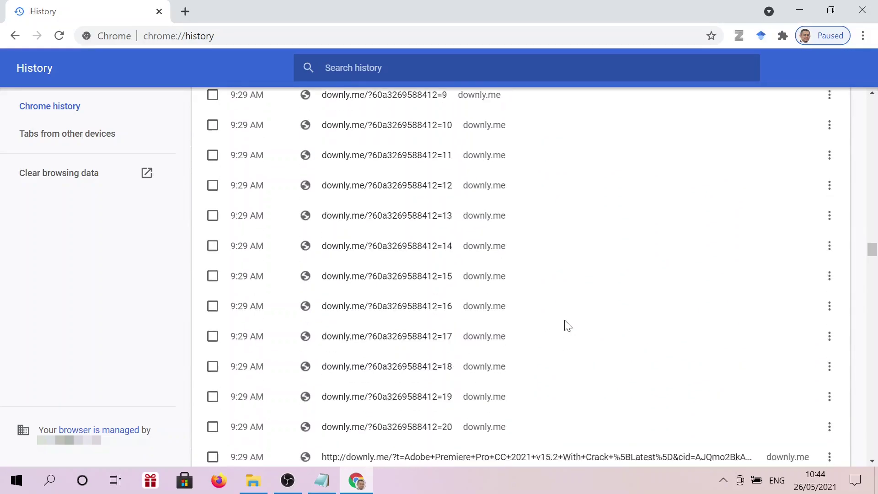
scroll(524, 337, down, 12)
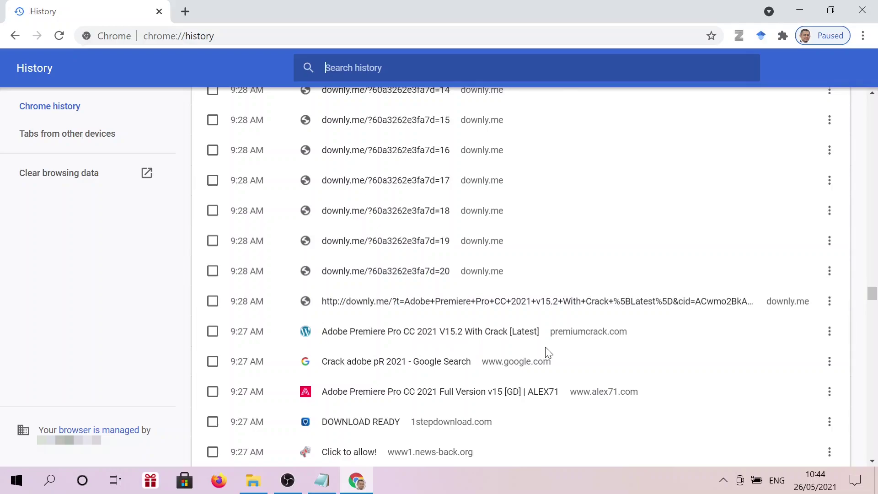
Step: Examine the numbered downly.me redirect entries logged at 9:28 AM, just after the premiumcrack.com visit
scroll(546, 348, up, 3)
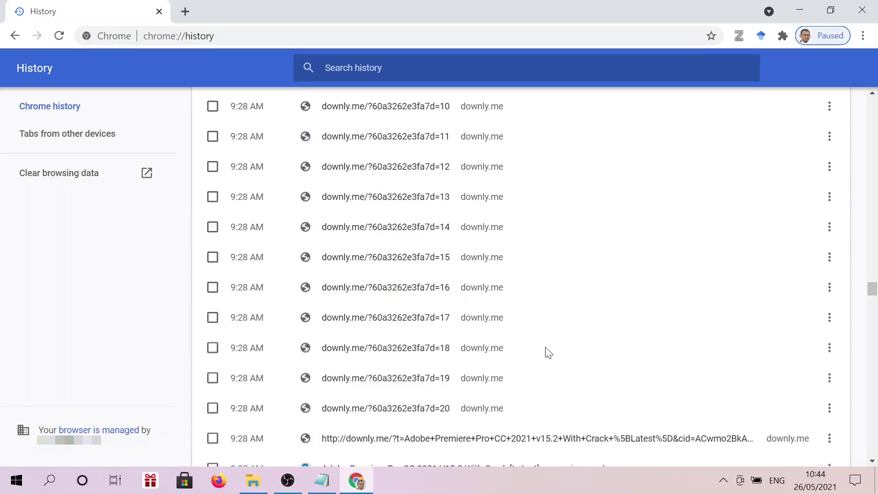
scroll(548, 353, down, 3)
scroll(550, 351, up, 3)
scroll(551, 352, up, 2)
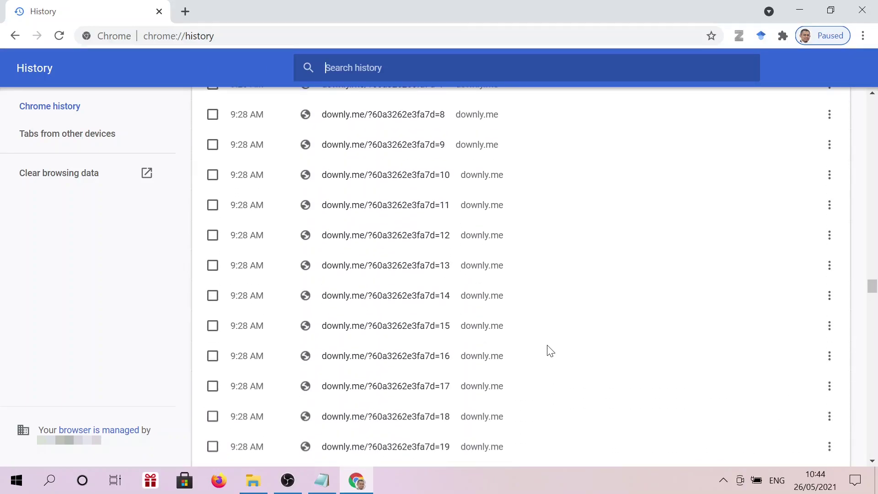
scroll(550, 351, down, 2)
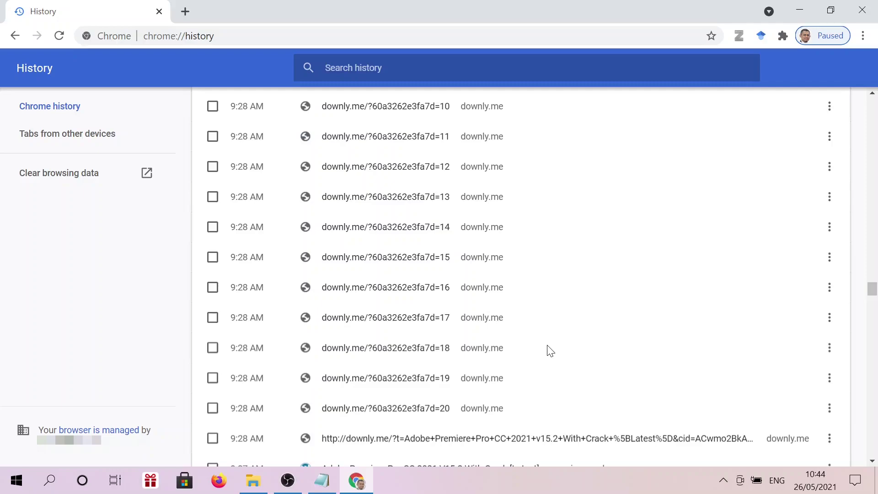
scroll(550, 351, down, 2)
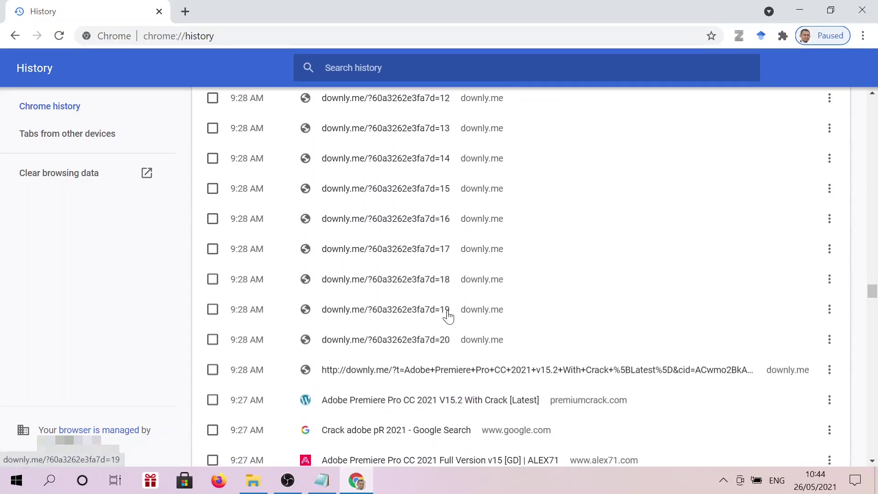
Step: Follow the redirect chain forward from the 9:28 AM downly.me entries through hitly.cyou and 3.17.29.222 to the 9:30 AM downly.me entries
scroll(449, 316, up, 5)
scroll(449, 315, up, 3)
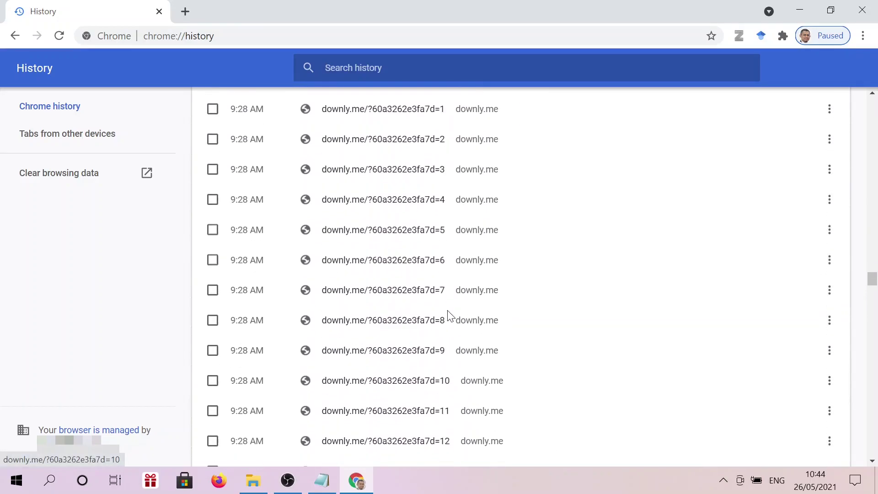
scroll(449, 315, up, 4)
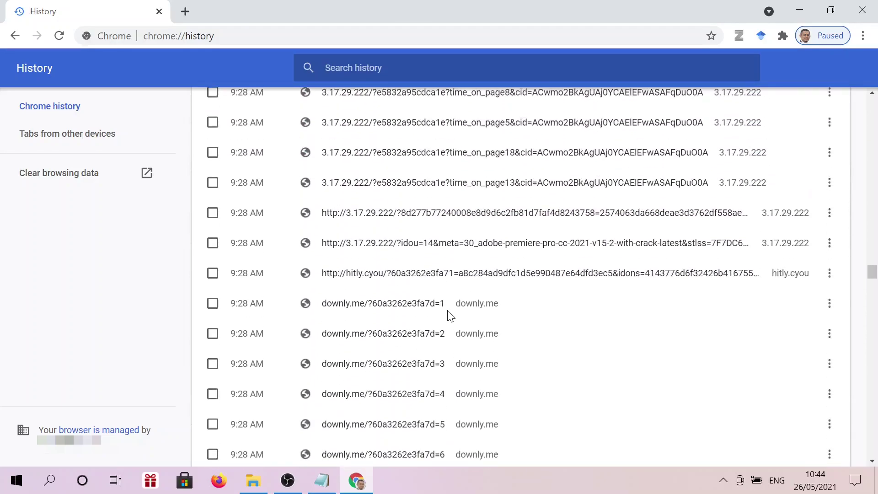
scroll(449, 315, up, 1)
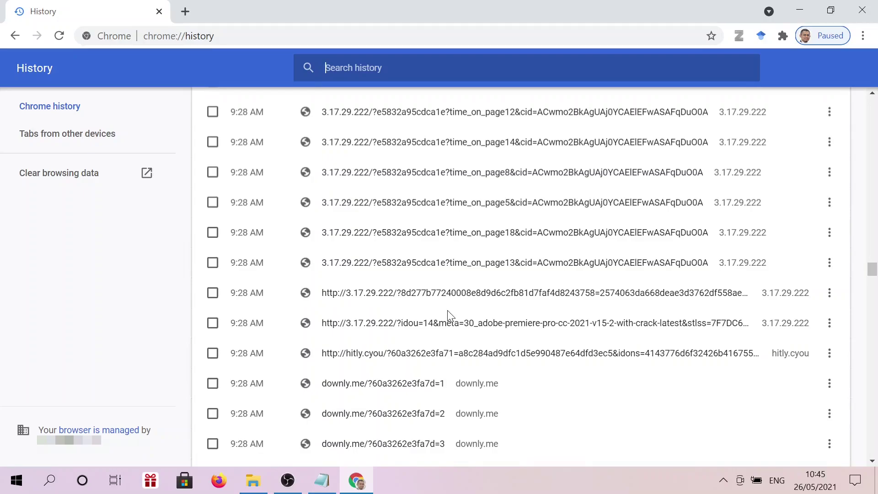
scroll(378, 305, down, 6)
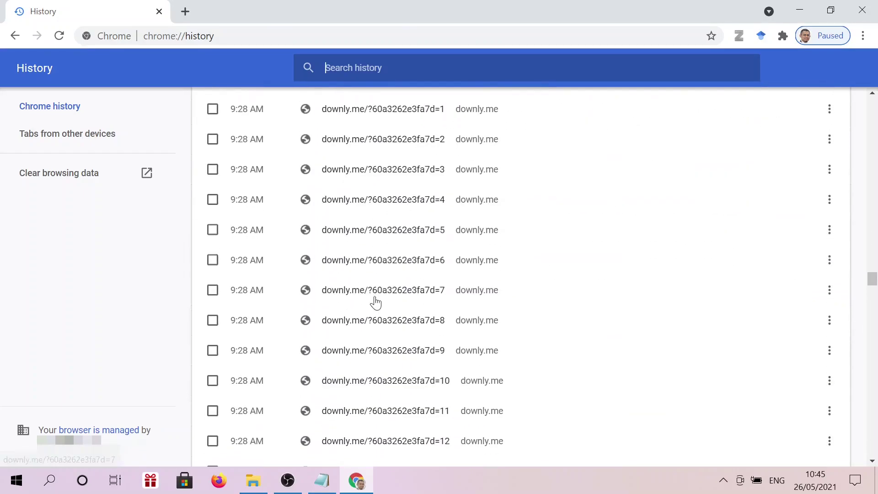
scroll(453, 296, up, 8)
scroll(454, 297, up, 10)
scroll(454, 296, up, 7)
scroll(454, 296, up, 6)
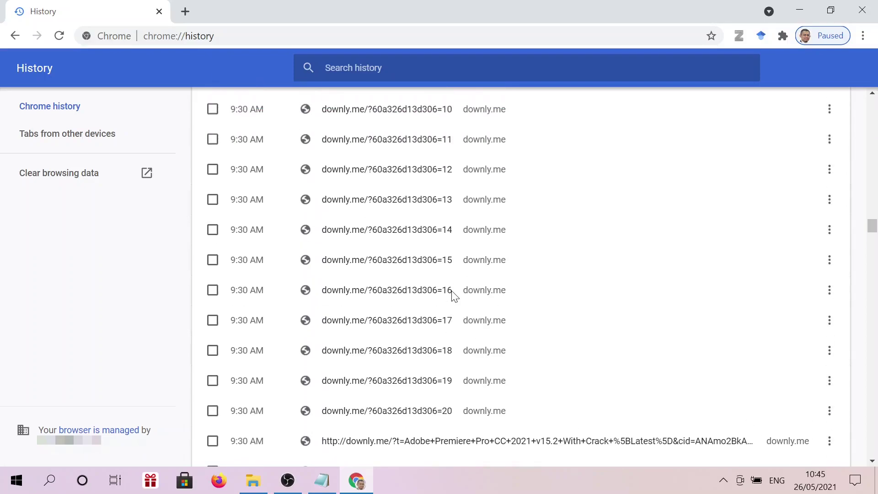
Step: Minimize Chrome and the _readme.txt note, open Task Manager, and move its window toward the middle of the desktop
click(801, 8)
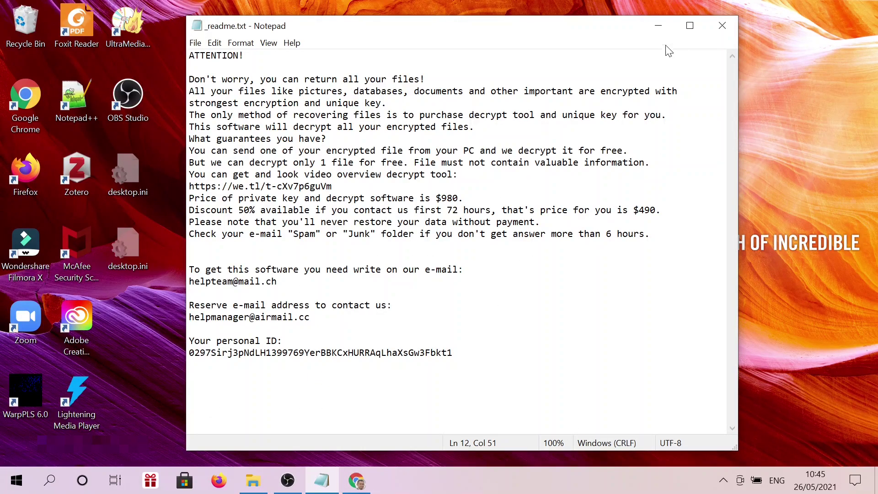
click(658, 27)
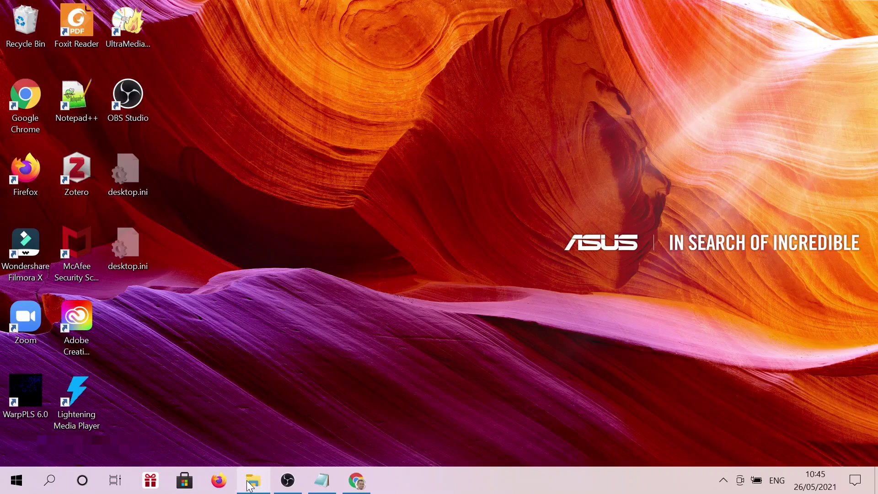
right_click(541, 475)
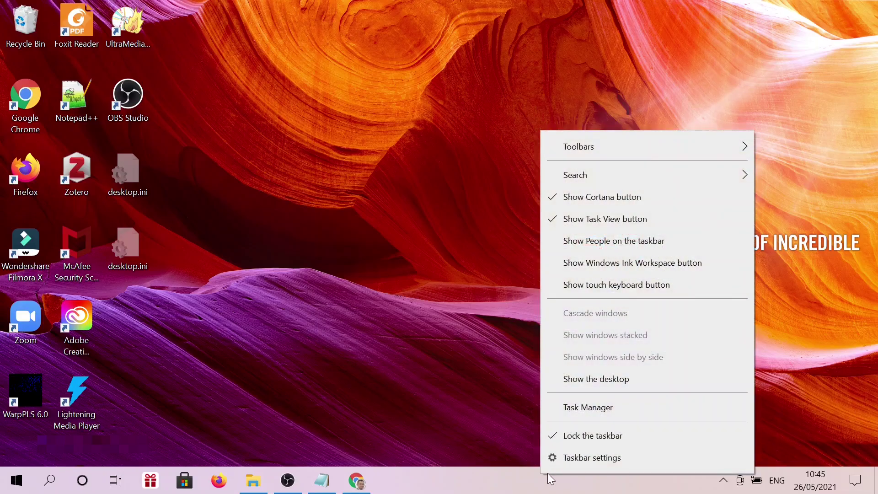
click(590, 411)
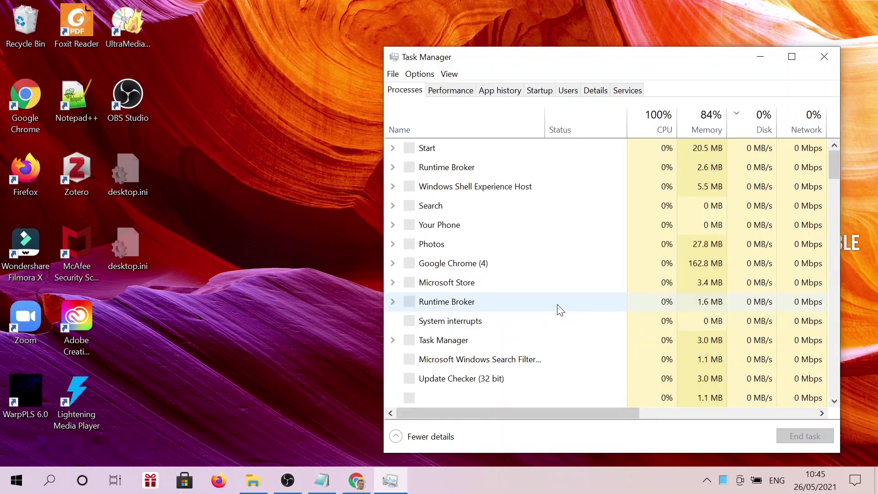
drag(663, 58, 536, 47)
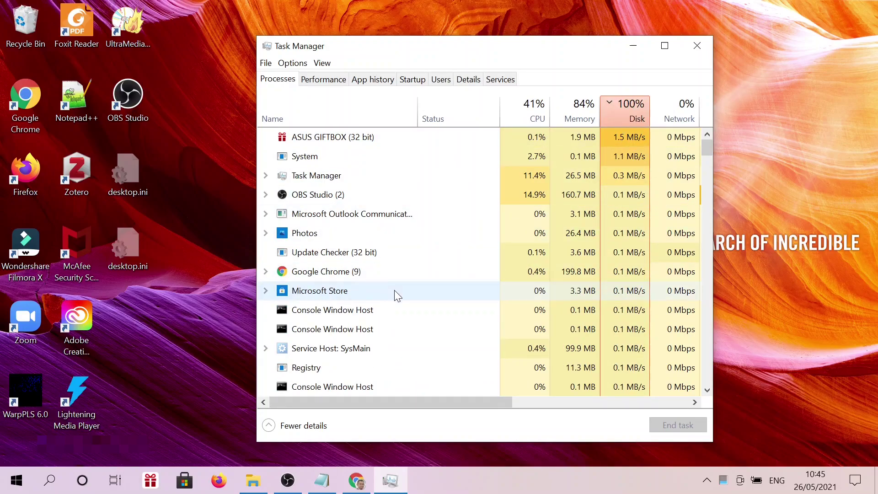
Step: Look through the running processes in the disk-sorted list for suspicious entries and return to the beginning of the list
scroll(396, 295, down, 3)
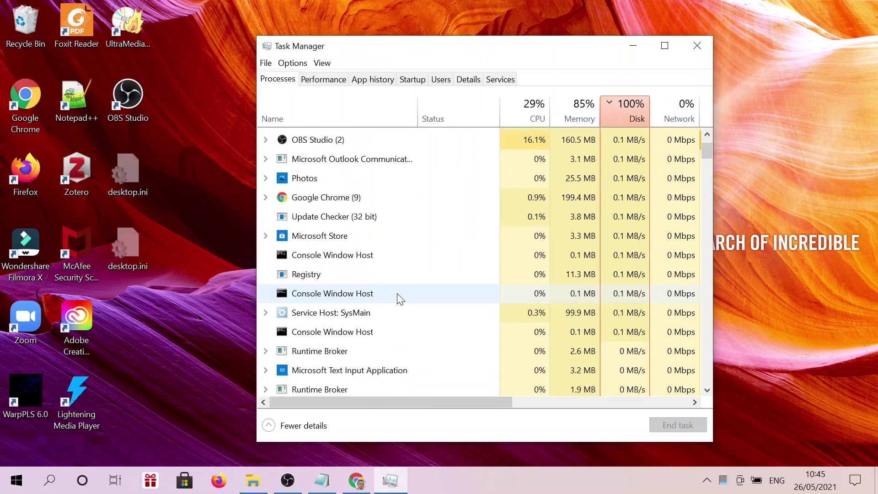
scroll(397, 294, down, 3)
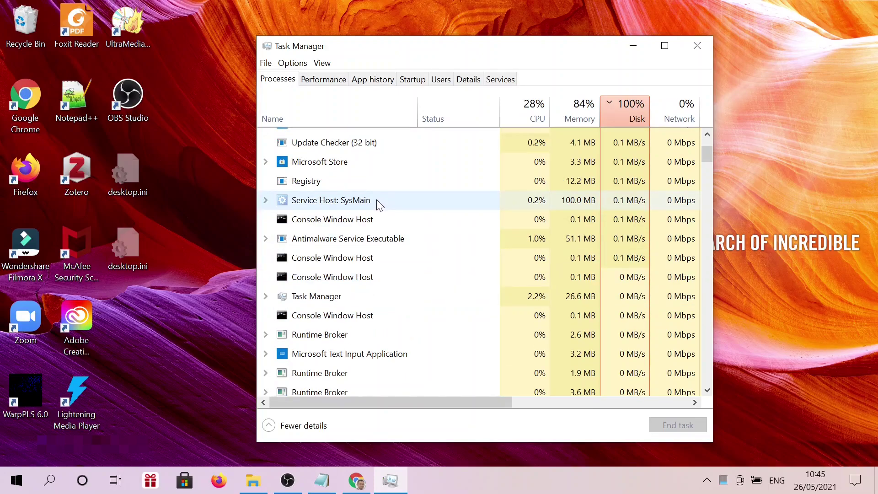
scroll(380, 206, down, 2)
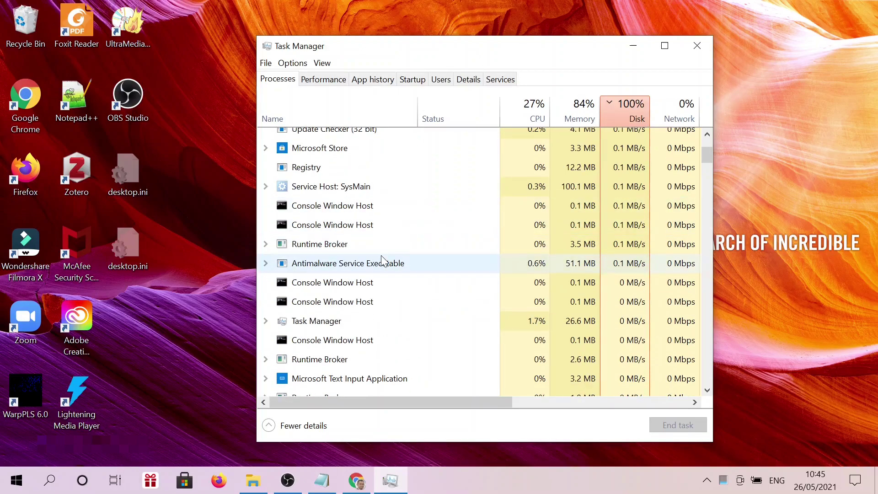
scroll(375, 249, down, 1)
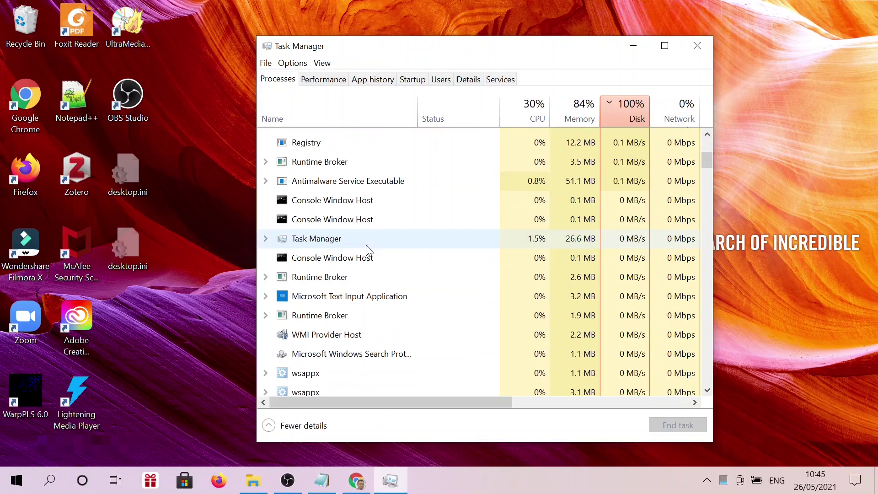
scroll(366, 247, down, 1)
scroll(364, 241, up, 3)
scroll(364, 241, up, 3)
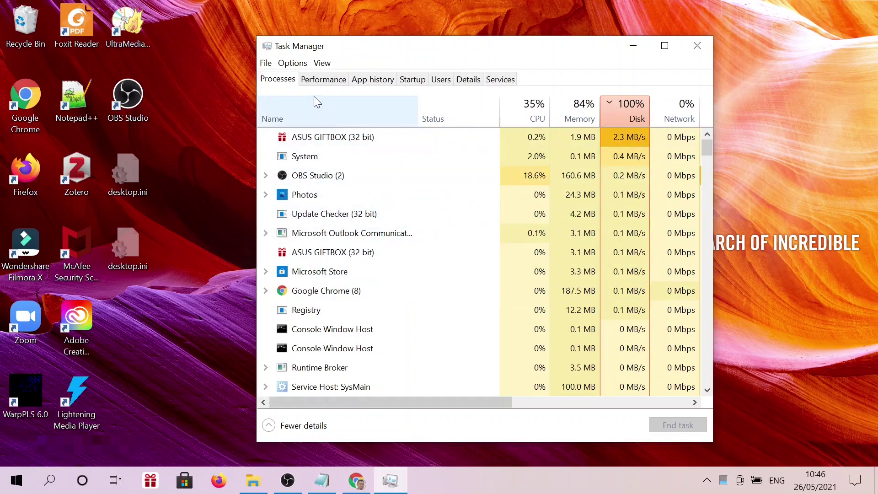
Step: Show the startup programs and sort them by publisher in both directions, finishing with a sort by status
click(410, 80)
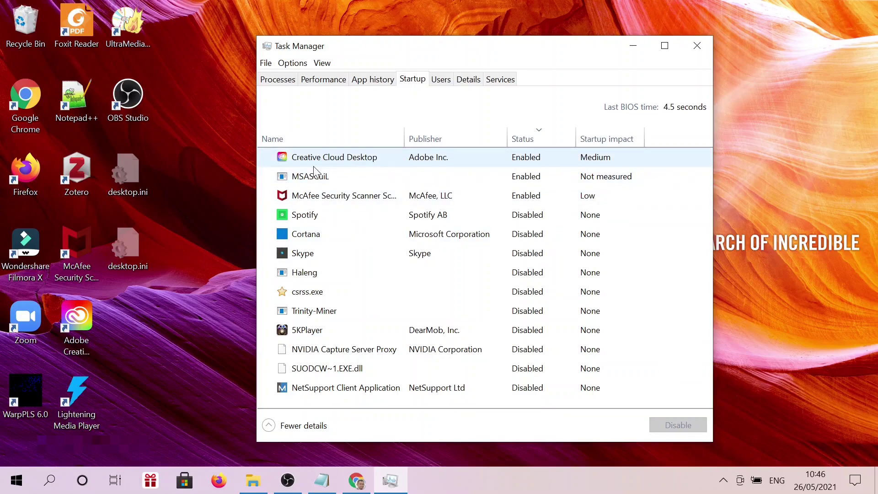
click(427, 139)
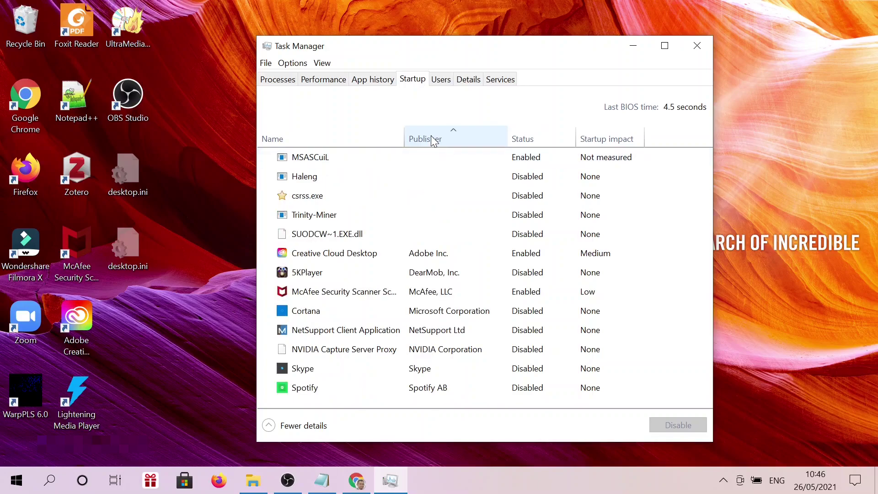
click(441, 139)
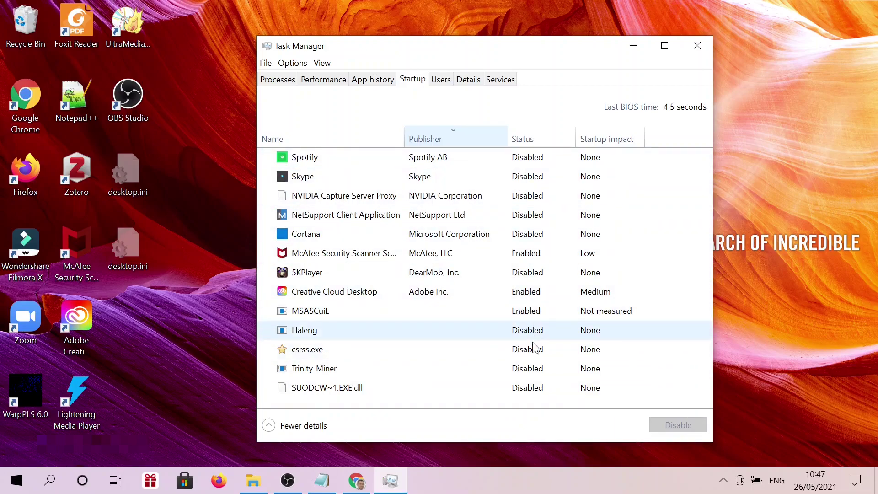
click(538, 137)
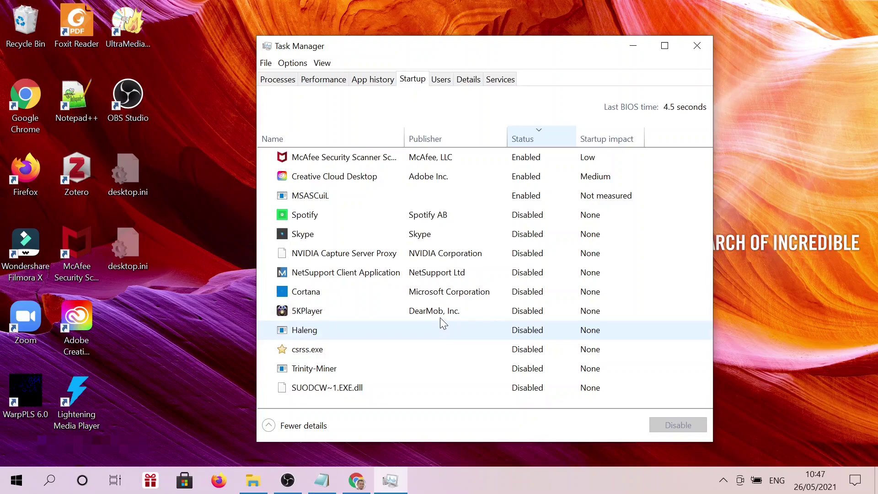
Step: Switch to Chrome to recheck the downly.me and 3.17.29.222 entries from 9:30 back to 9:28 AM, and return to Task Manager
click(348, 478)
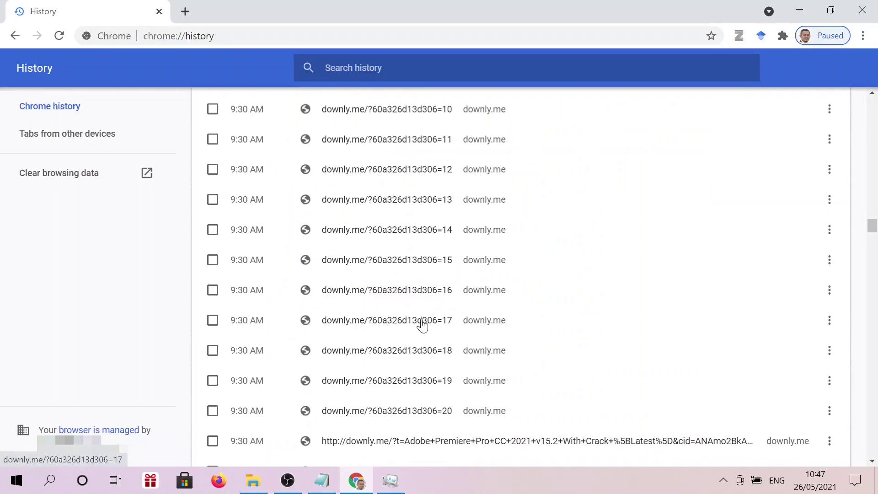
scroll(428, 339, down, 6)
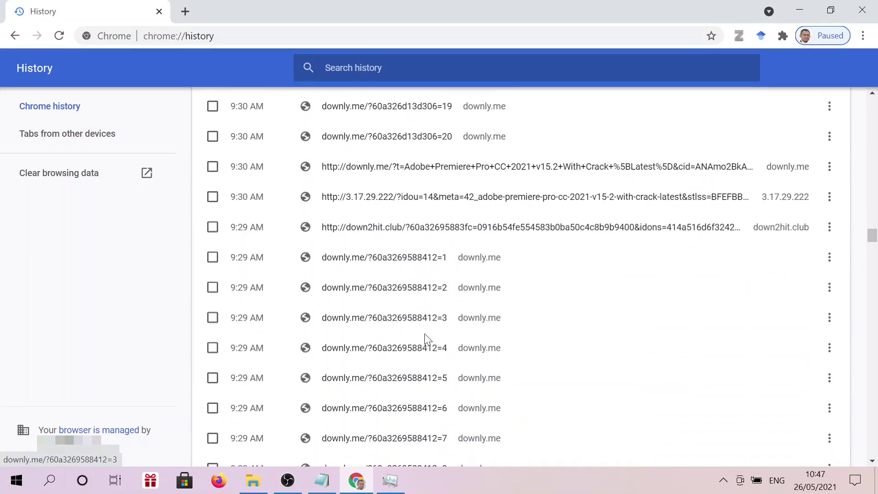
scroll(422, 321, down, 6)
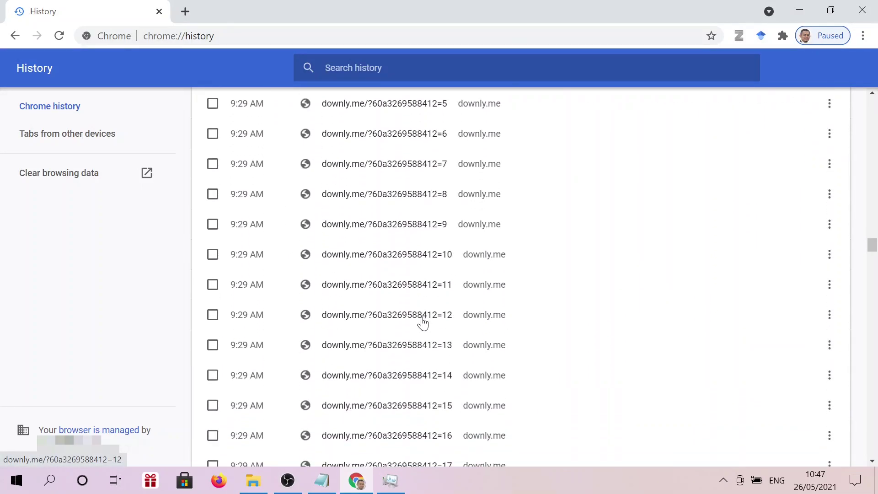
scroll(422, 325, down, 6)
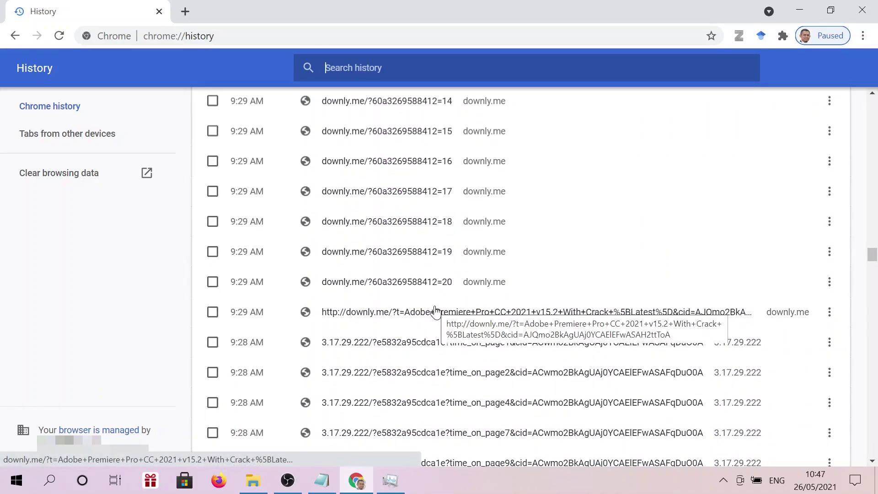
scroll(434, 313, down, 5)
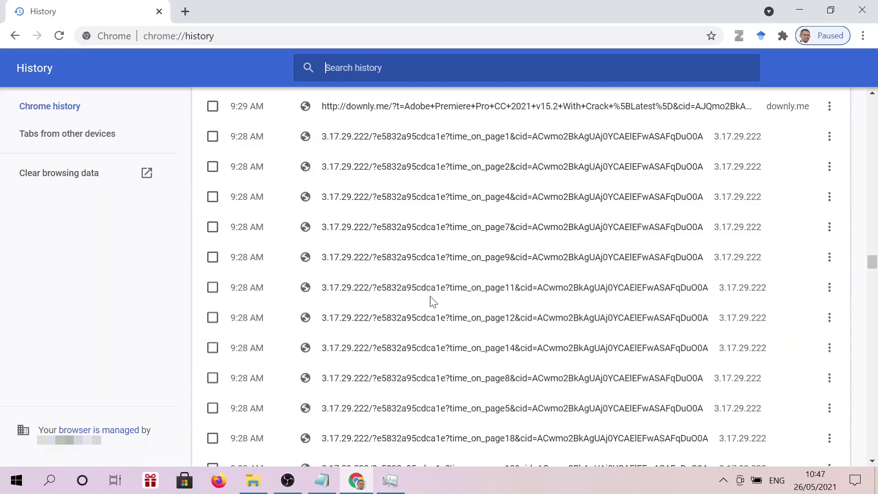
scroll(430, 301, up, 3)
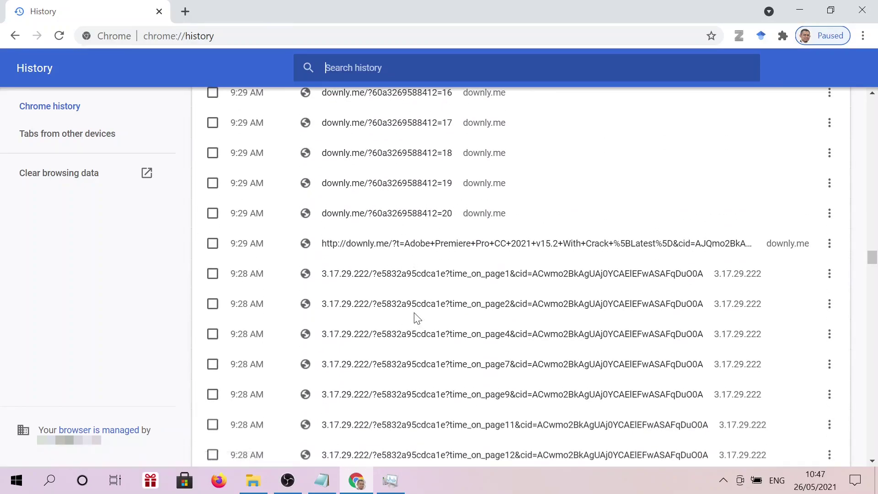
click(800, 10)
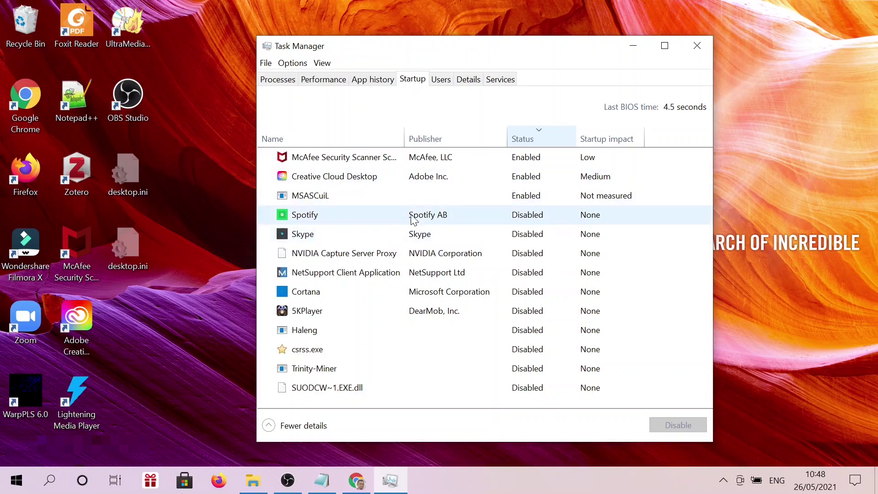
Step: Disable Creative Cloud Desktop from running at startup
click(489, 184)
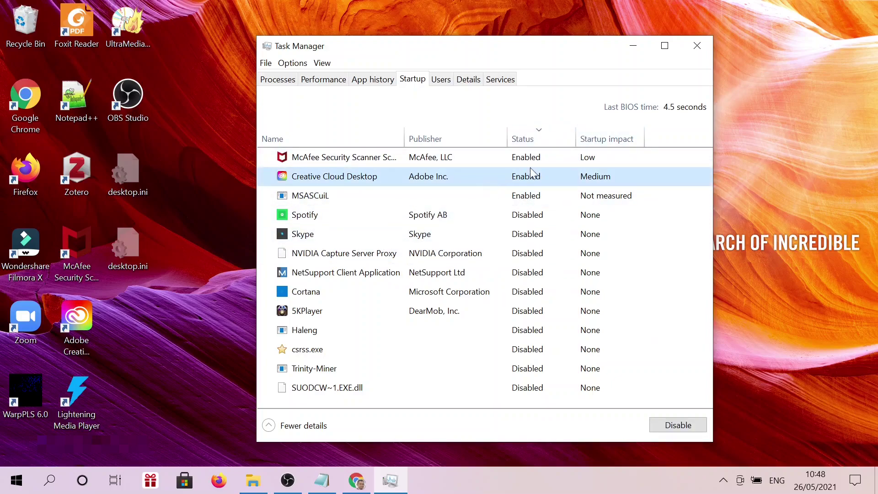
right_click(507, 179)
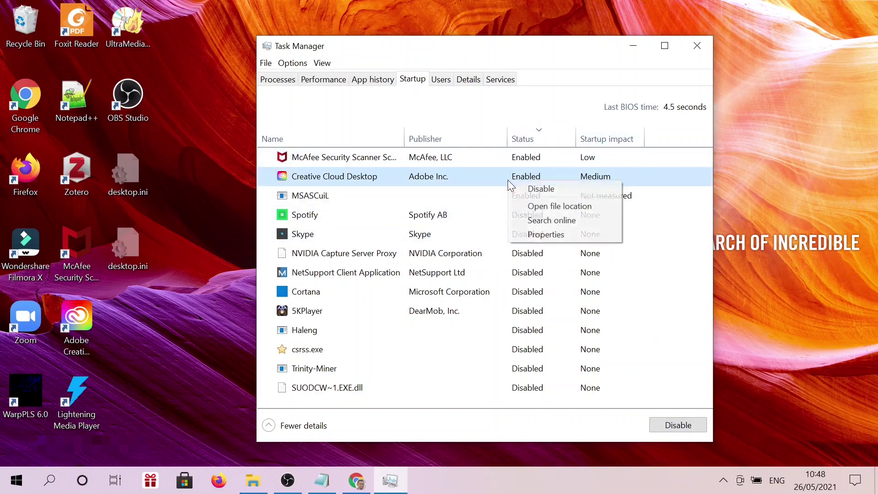
click(550, 189)
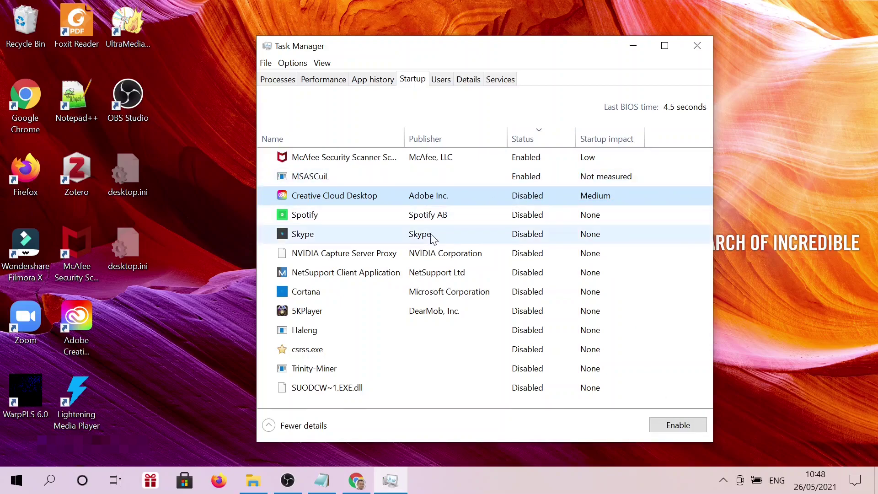
Step: Open the file location of the SUODCW~1.EXE.dll startup entry, check the highlighted file, and return to Task Manager
click(376, 393)
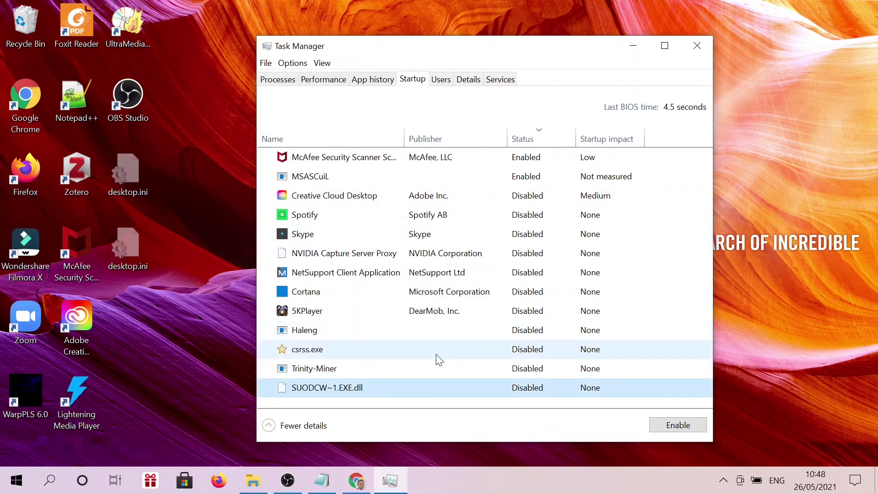
right_click(372, 392)
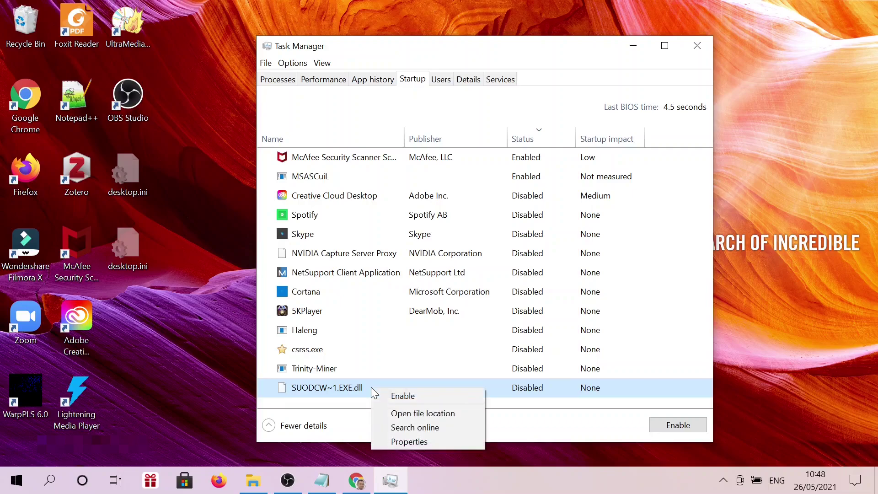
click(410, 413)
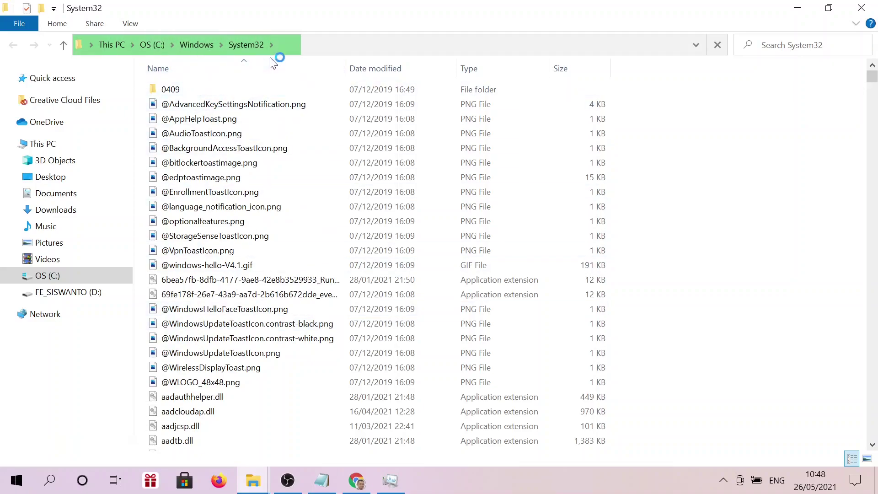
text(rundll32)
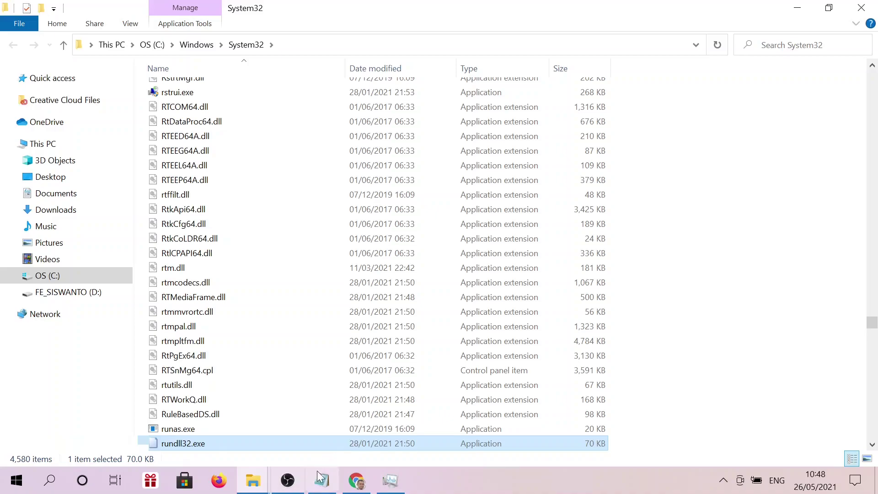
click(392, 480)
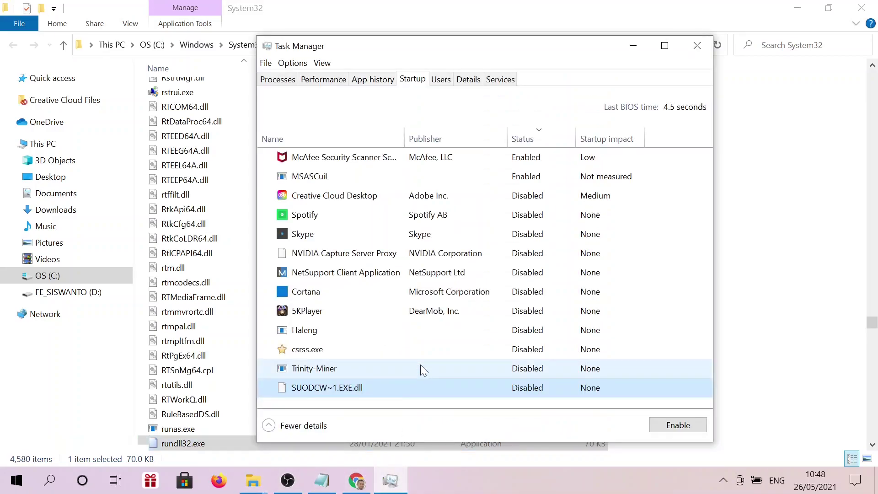
Step: Open the file location of the Trinity-Miner startup entry and look through the files and folders in AppData\Roaming
click(345, 369)
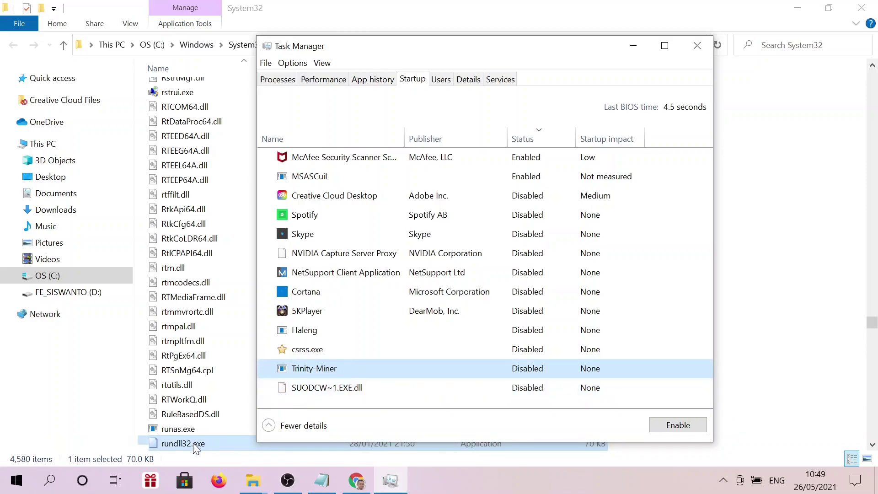
right_click(351, 369)
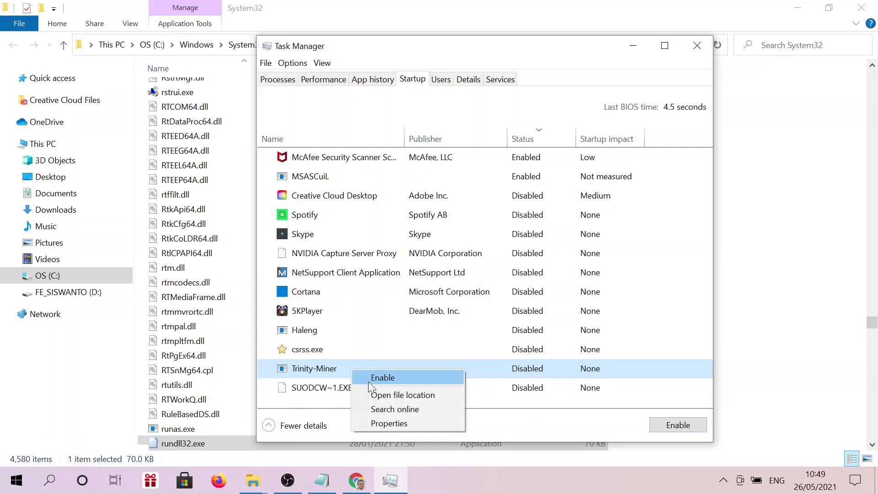
click(386, 399)
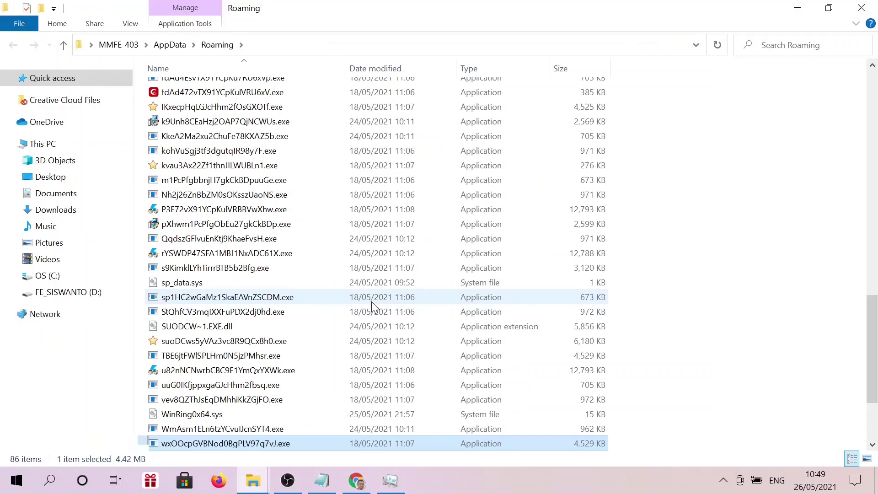
scroll(316, 330, up, 4)
scroll(319, 332, up, 10)
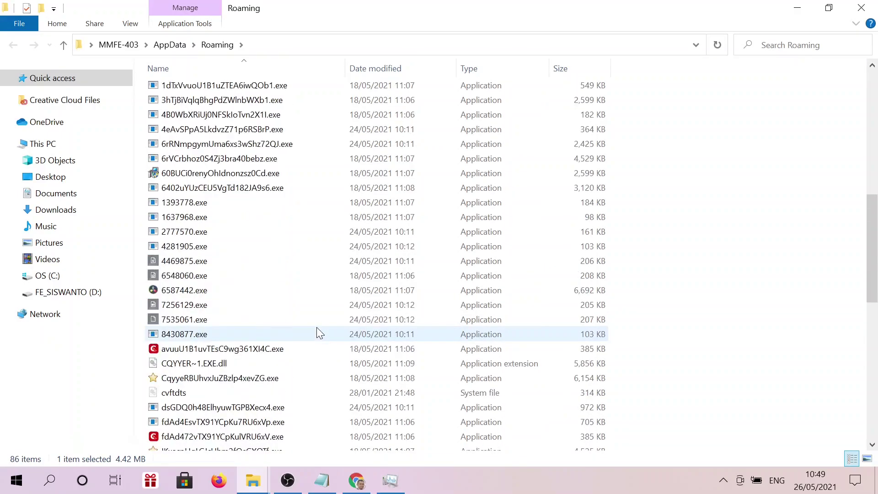
scroll(318, 333, up, 2)
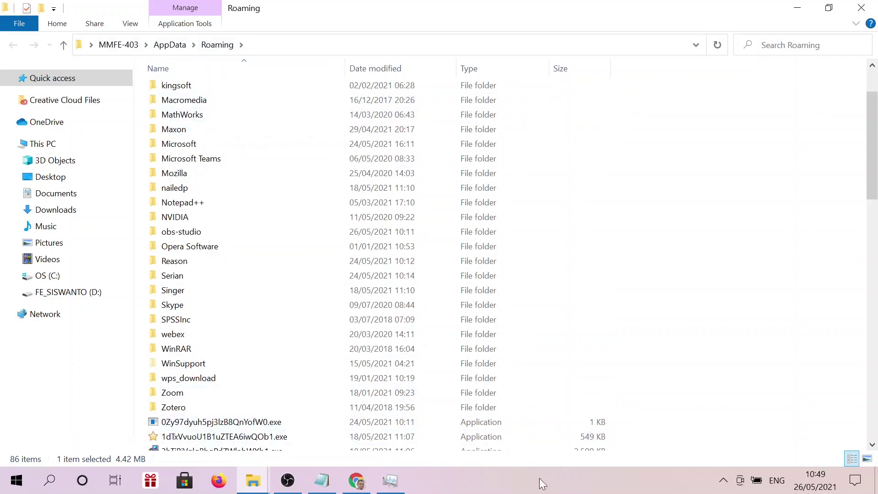
Step: Check the startup list against the executables in the Roaming folder and return to Task Manager
click(390, 480)
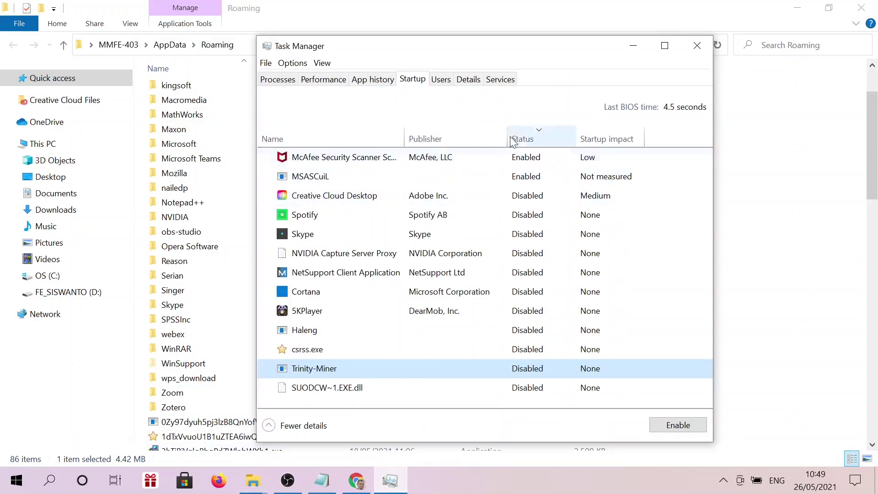
click(771, 293)
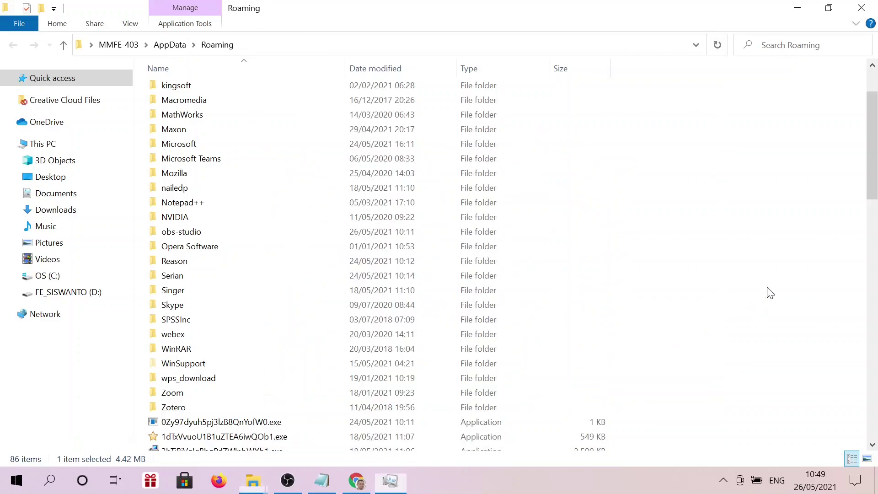
scroll(298, 256, down, 5)
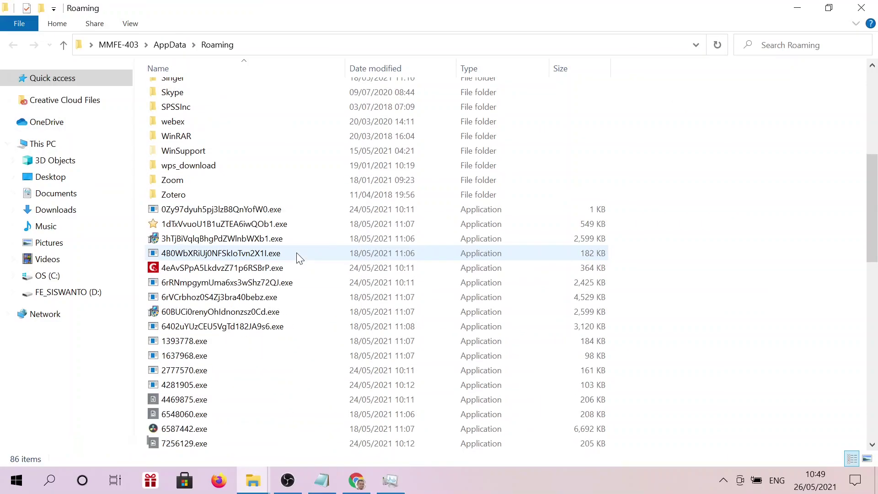
scroll(306, 243, down, 2)
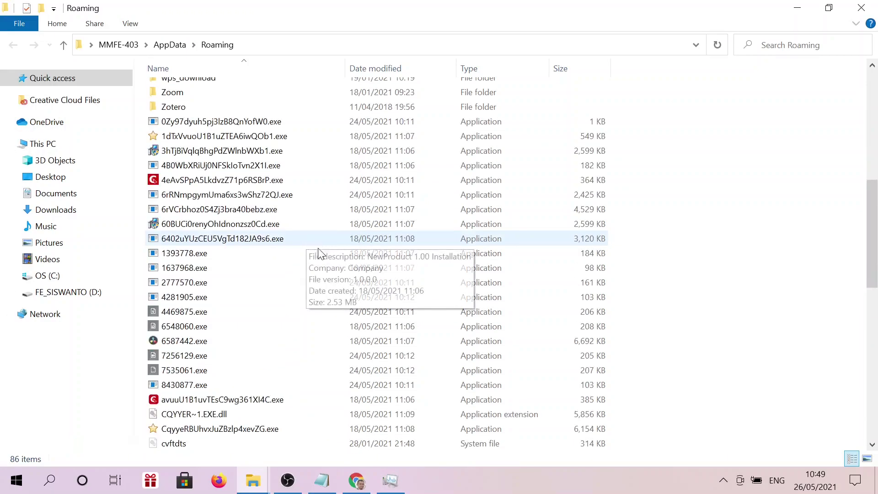
click(391, 481)
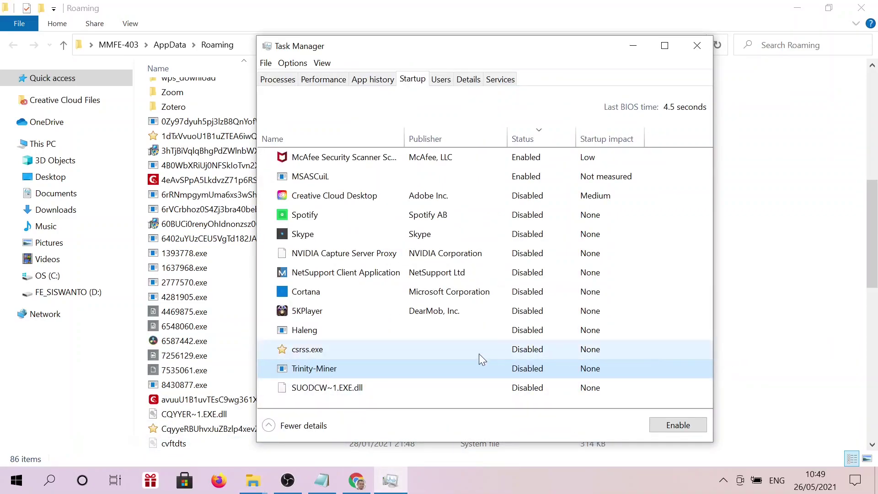
Step: Reopen the Trinity-Miner file location and examine the executables from the highlighted file to the end of the Roaming folder
right_click(332, 371)
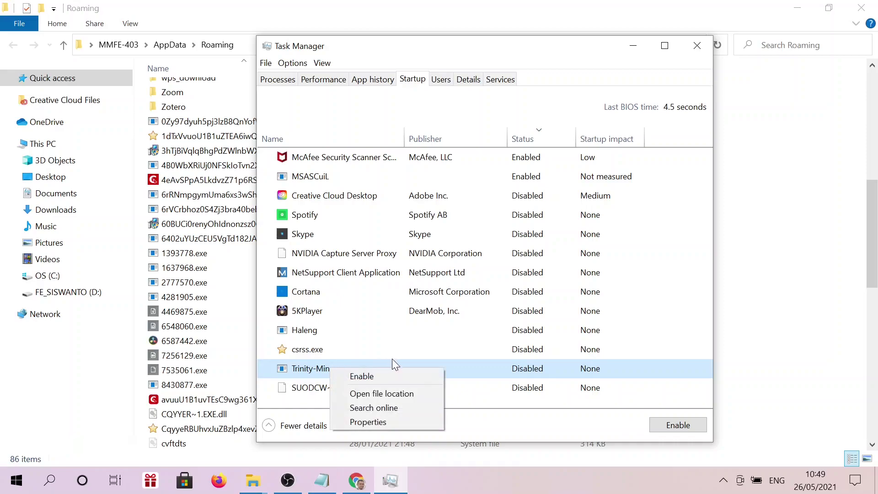
click(399, 394)
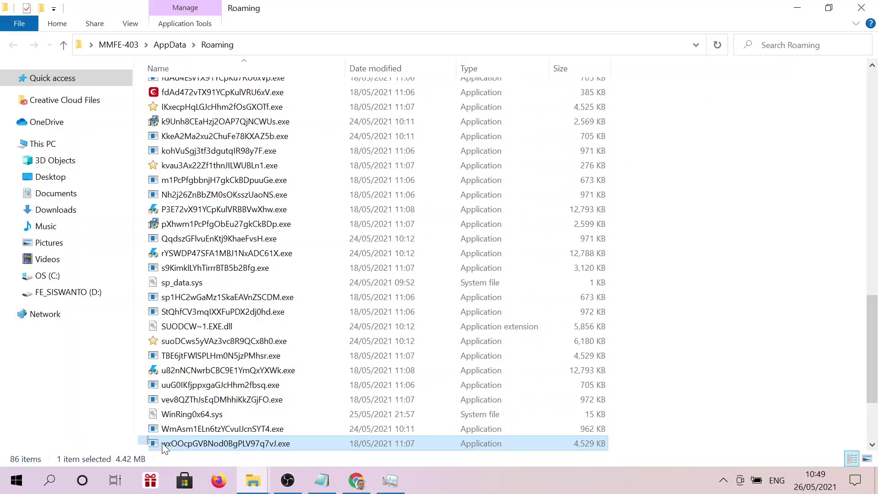
mouse_move(287, 448)
scroll(279, 419, down, 1)
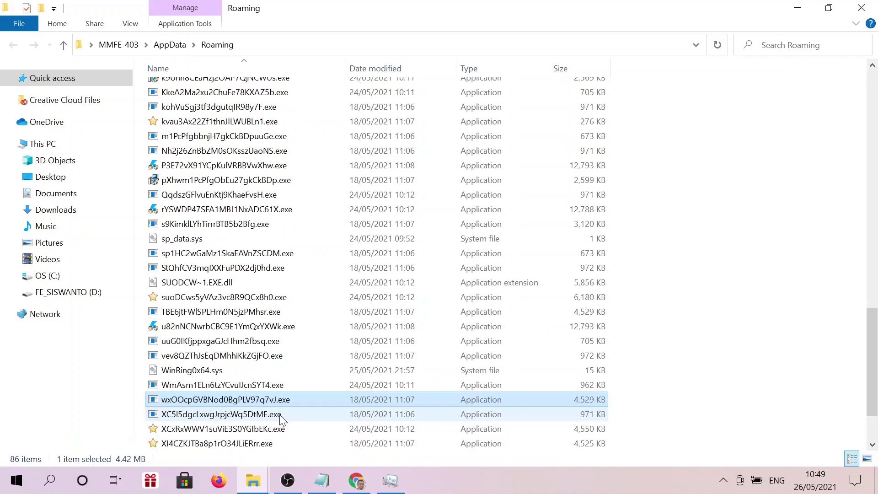
mouse_move(199, 405)
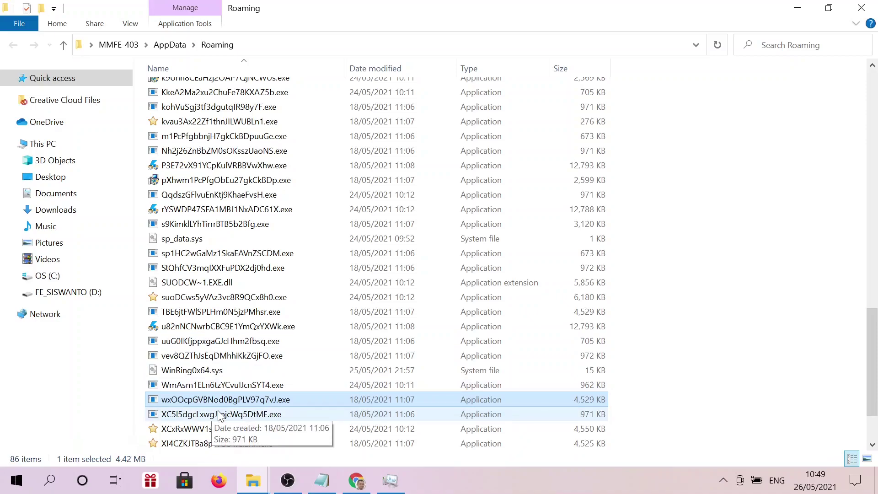
scroll(219, 415, down, 1)
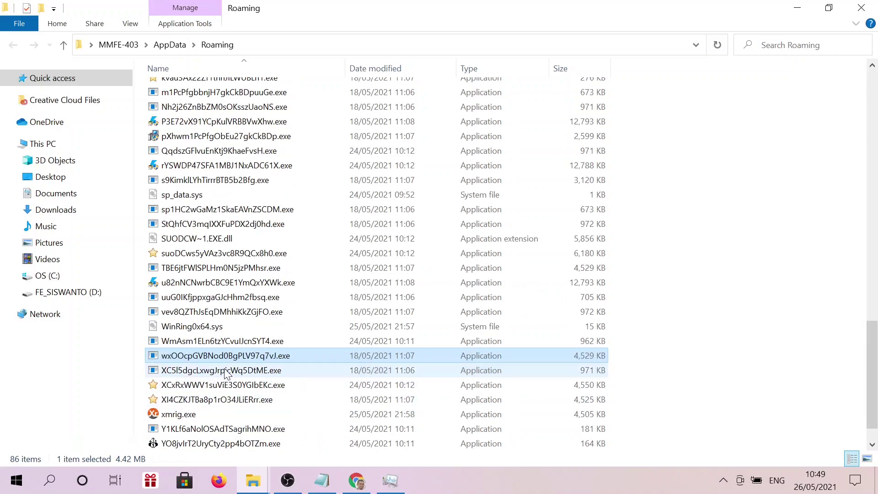
scroll(226, 373, down, 1)
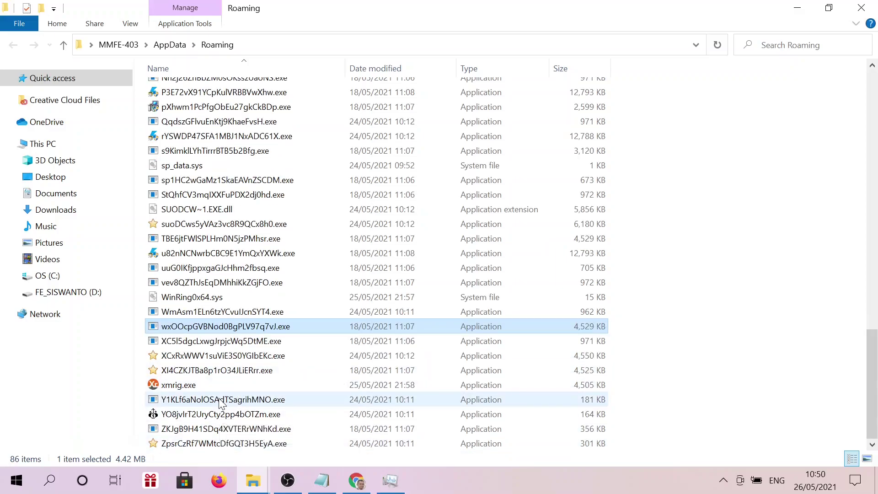
Step: Sort the Roaming folder's contents by type to group the application files together
scroll(461, 254, up, 20)
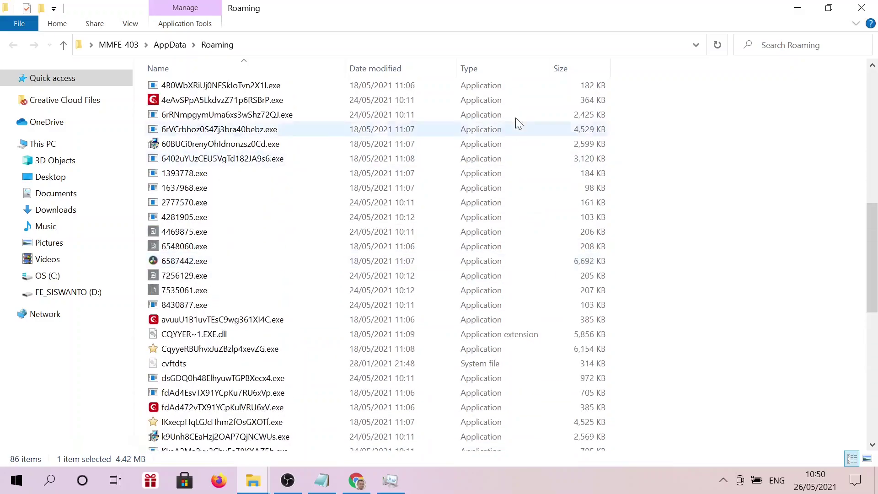
click(492, 78)
scroll(435, 216, up, 5)
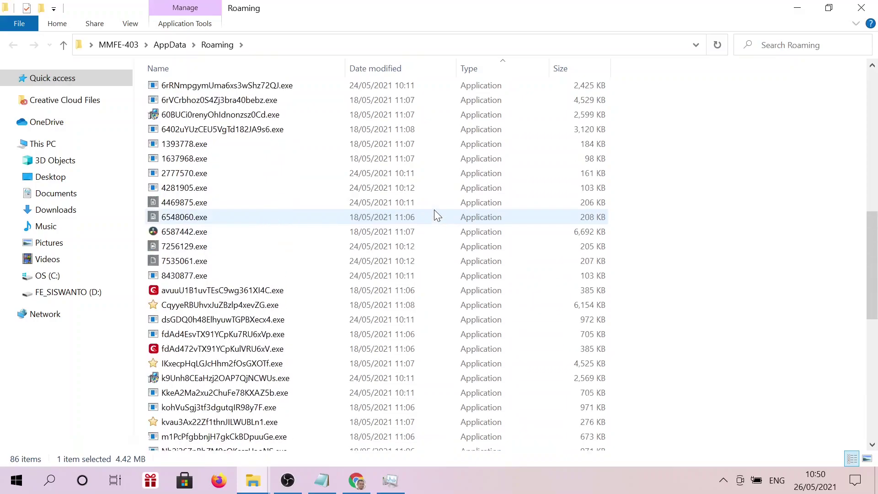
scroll(390, 233, down, 8)
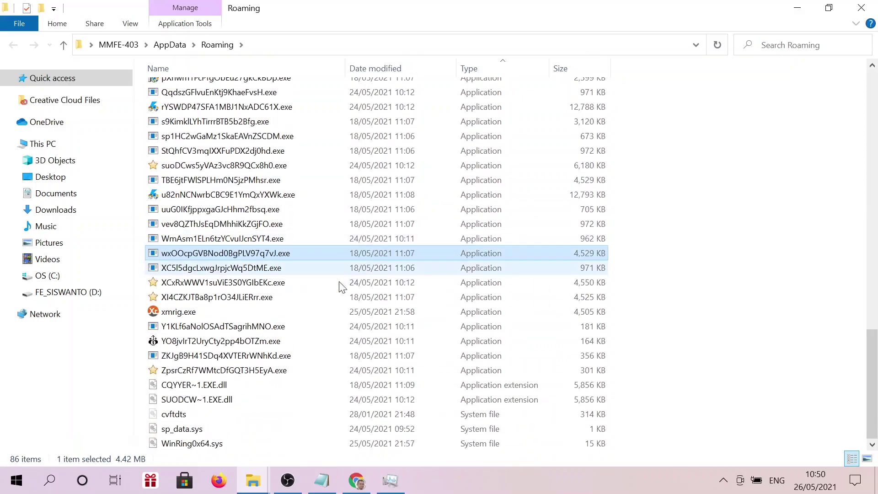
Step: Permanently delete all application files in the Roaming folder, from 0Zy97dyuh5pj3lzB8QnYofW0.exe through ZpsrCzRf7WMtcDfGQT3H5EyA.exe
click(257, 372)
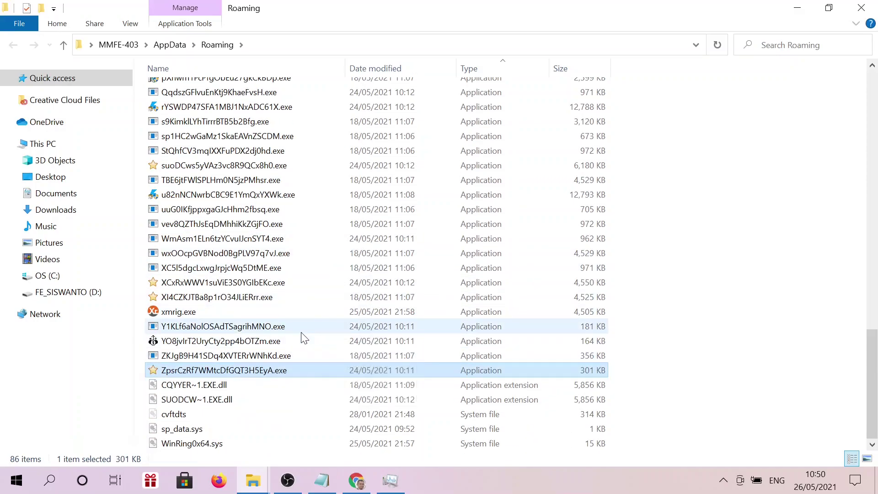
scroll(305, 338, up, 10)
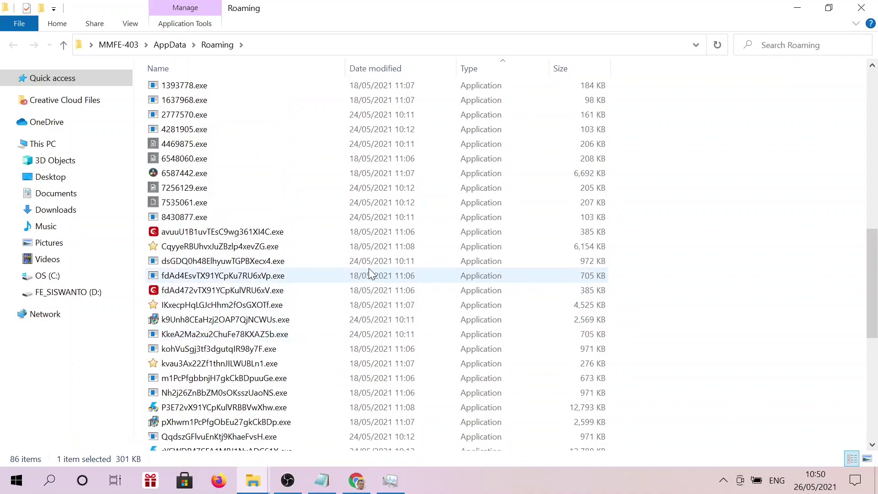
scroll(371, 273, up, 2)
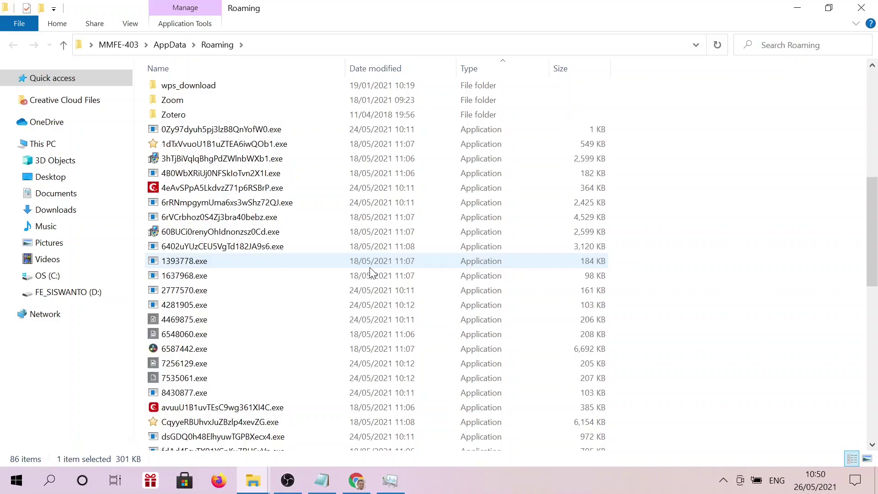
shift+click(235, 128)
scroll(357, 310, down, 4)
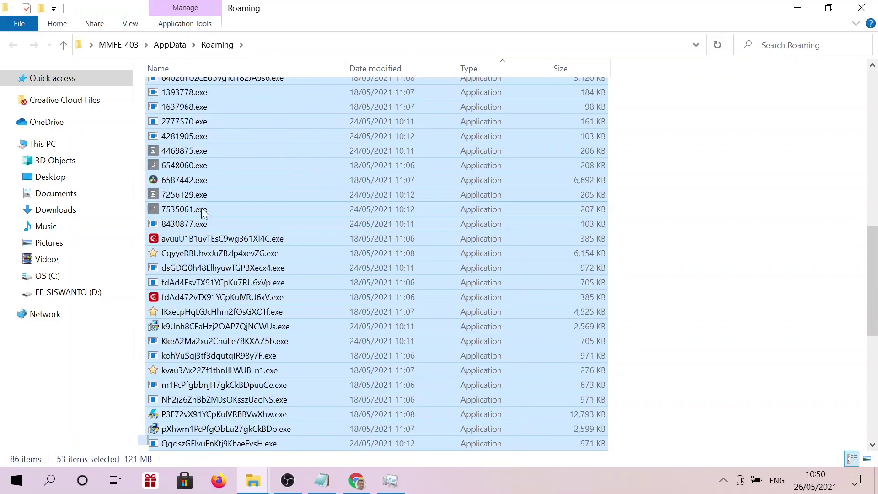
scroll(207, 255, down, 3)
scroll(213, 275, down, 4)
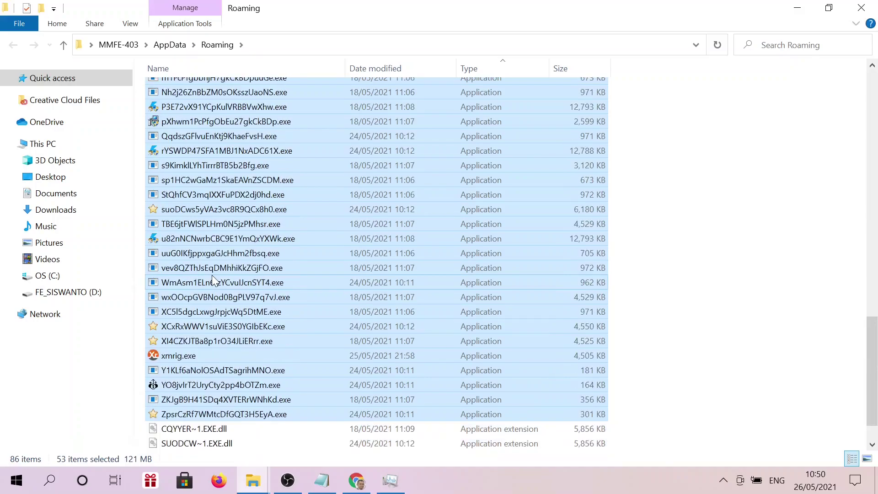
scroll(212, 276, down, 1)
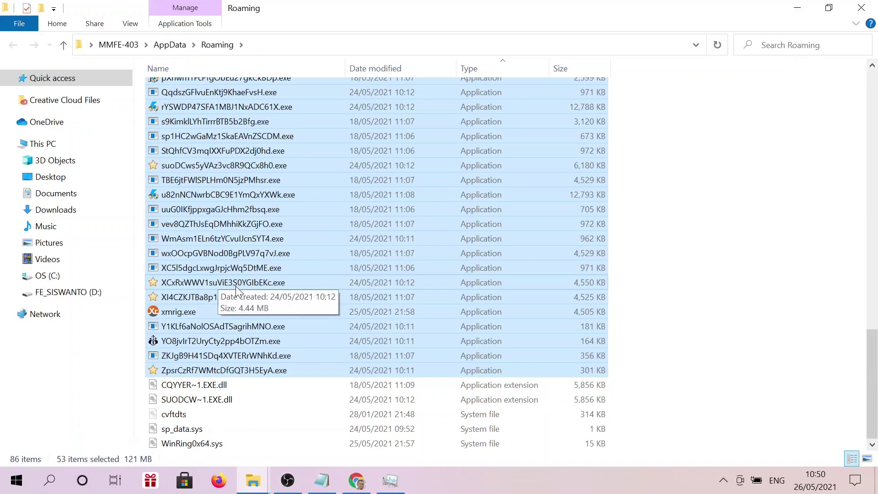
scroll(236, 287, up, 15)
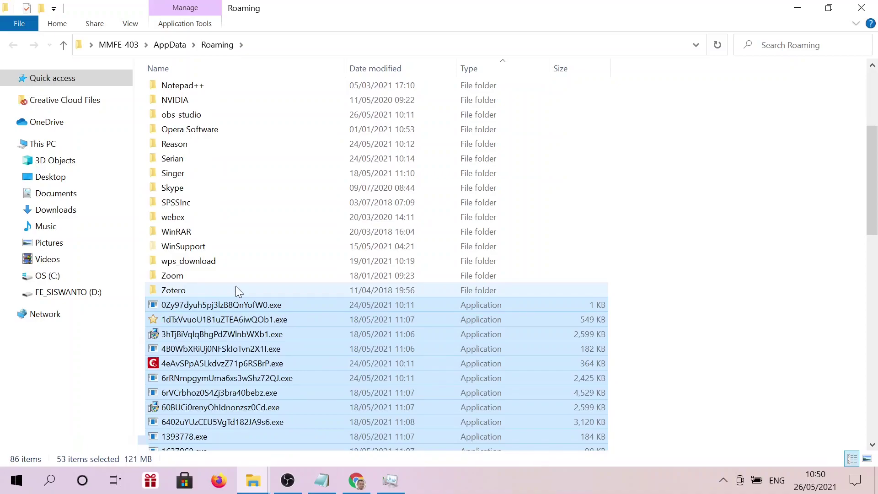
scroll(242, 293, down, 5)
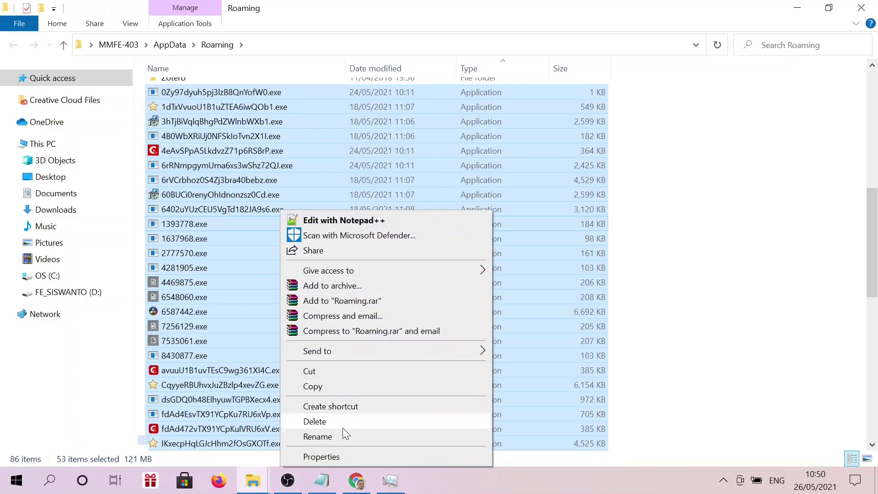
click(322, 422)
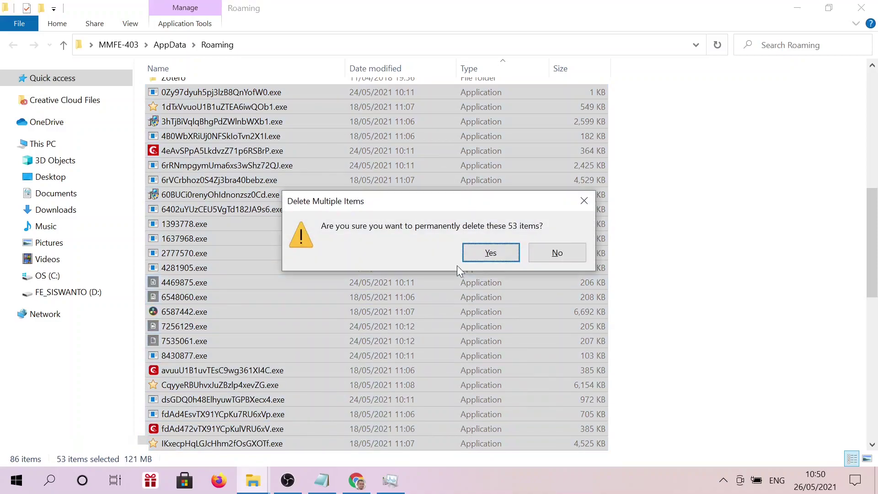
click(505, 251)
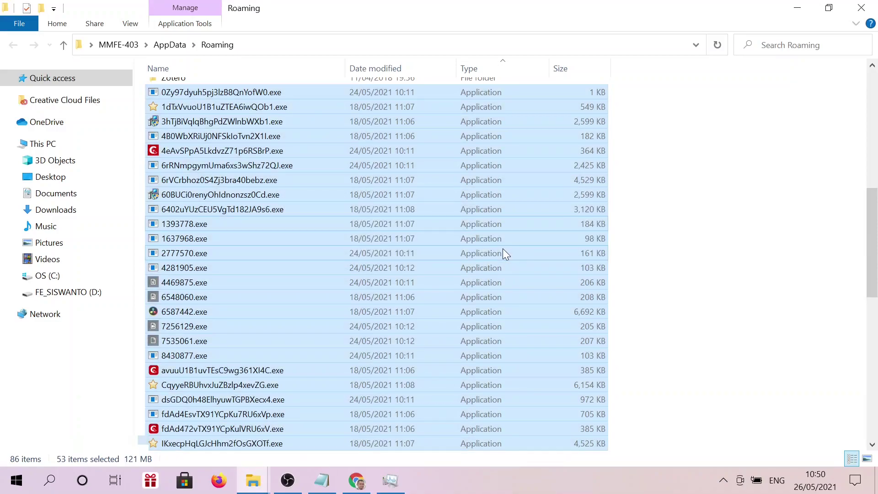
scroll(497, 368, up, 3)
scroll(495, 366, down, 3)
scroll(471, 363, up, 3)
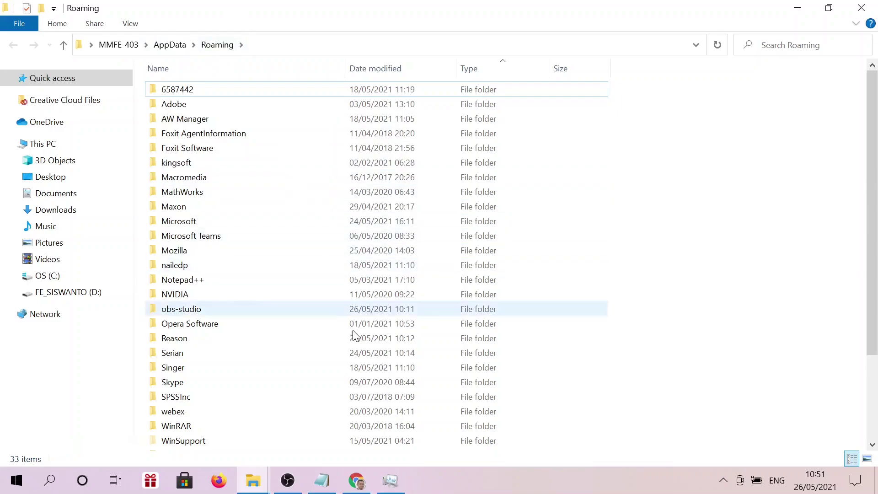
Step: Open the file location of the csrss.exe startup entry from Task Manager, check the folder, and close it
scroll(355, 339, down, 3)
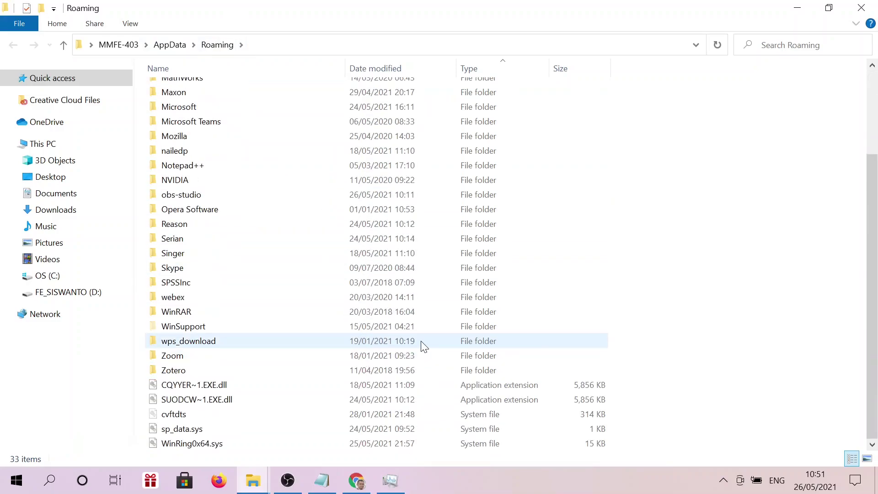
click(390, 486)
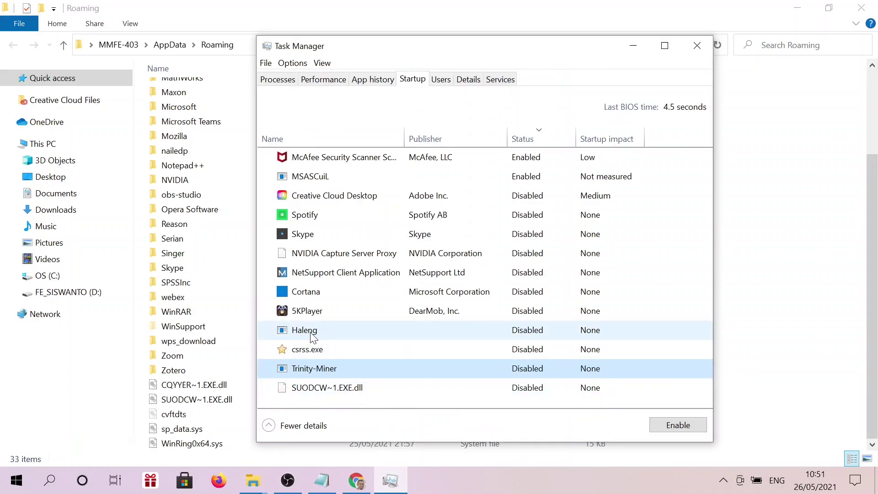
click(324, 348)
right_click(325, 347)
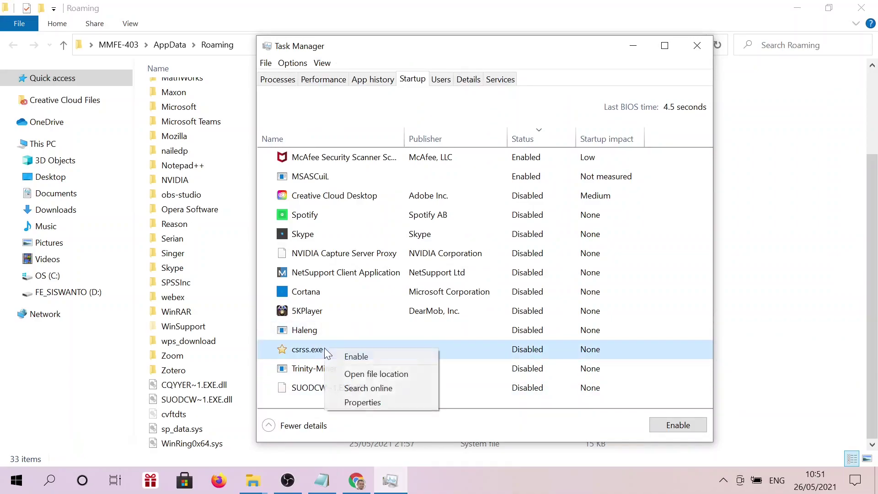
click(367, 373)
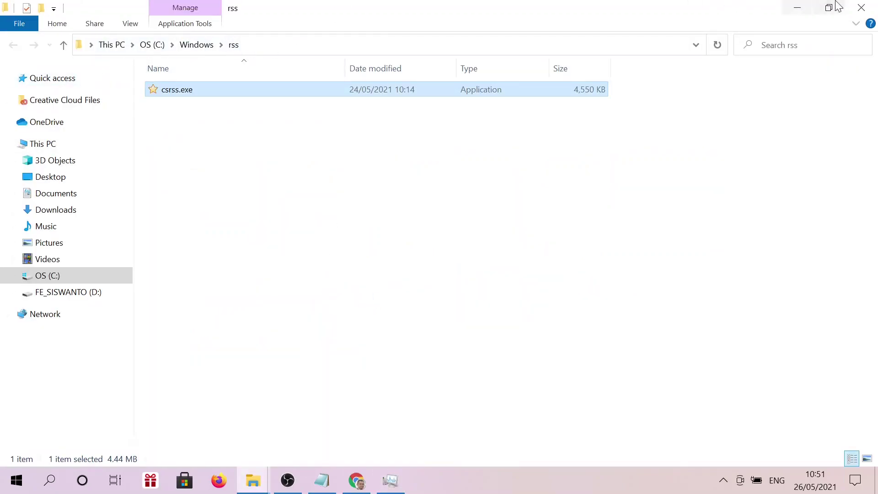
click(862, 7)
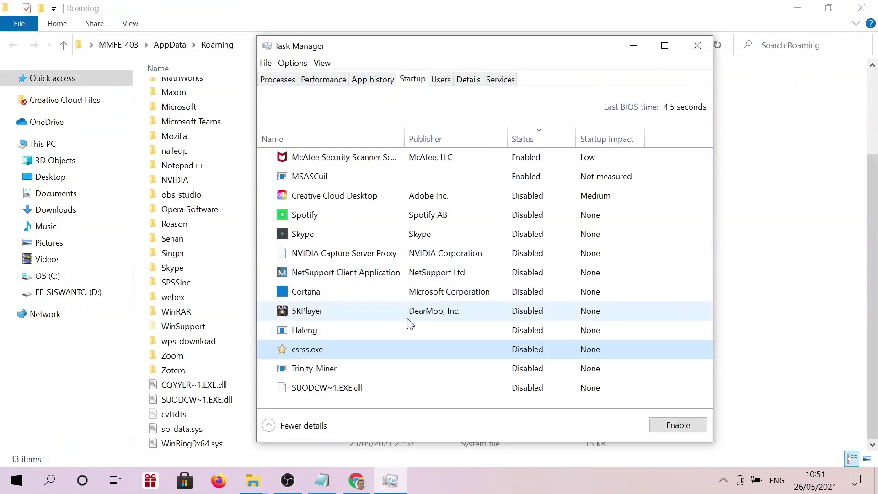
Step: Check whether the Haleng startup entry offers a file location to open, and dismiss its options
right_click(322, 332)
click(322, 332)
right_click(322, 335)
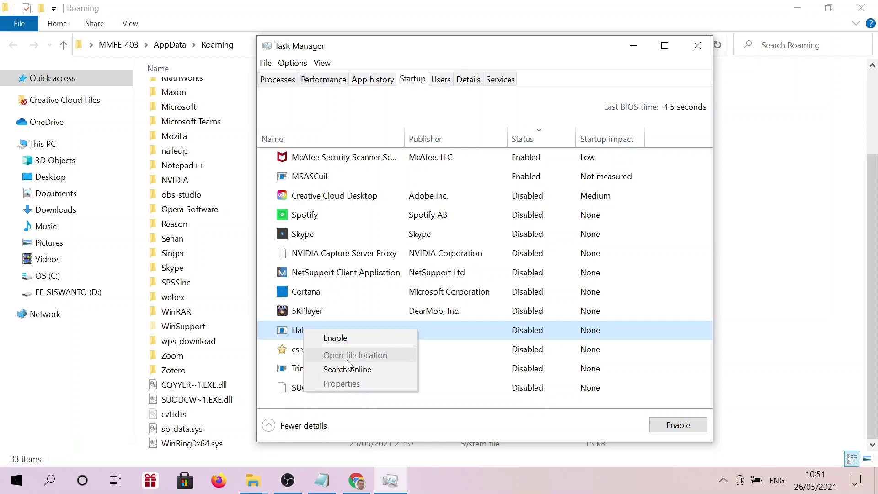
click(759, 311)
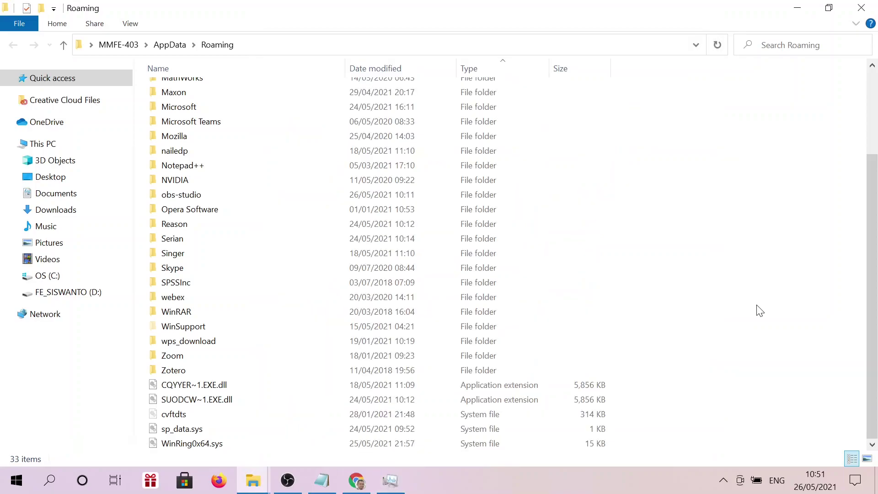
Step: Disable the MSASCuiL entry in Task Manager's startup list
click(400, 488)
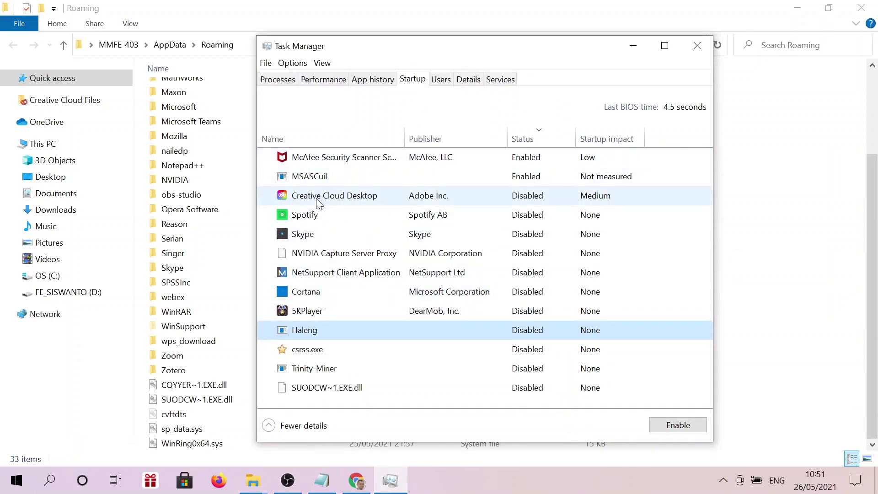
right_click(322, 175)
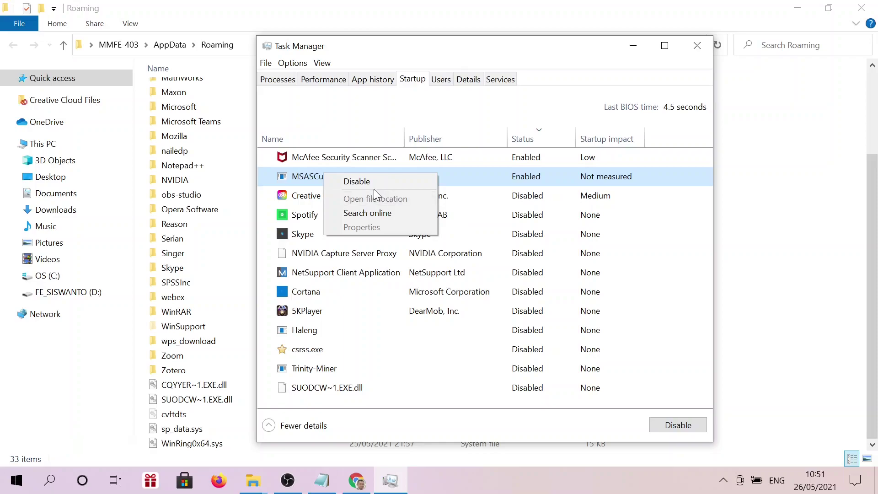
click(356, 182)
right_click(336, 182)
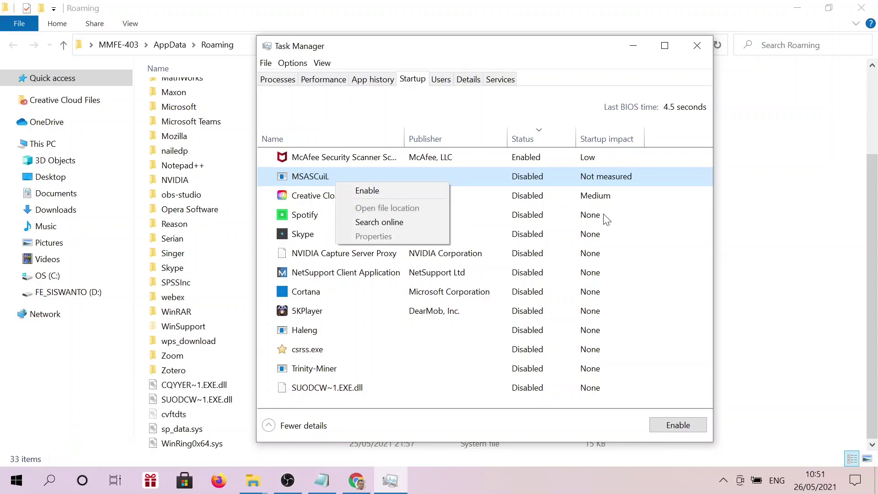
click(732, 238)
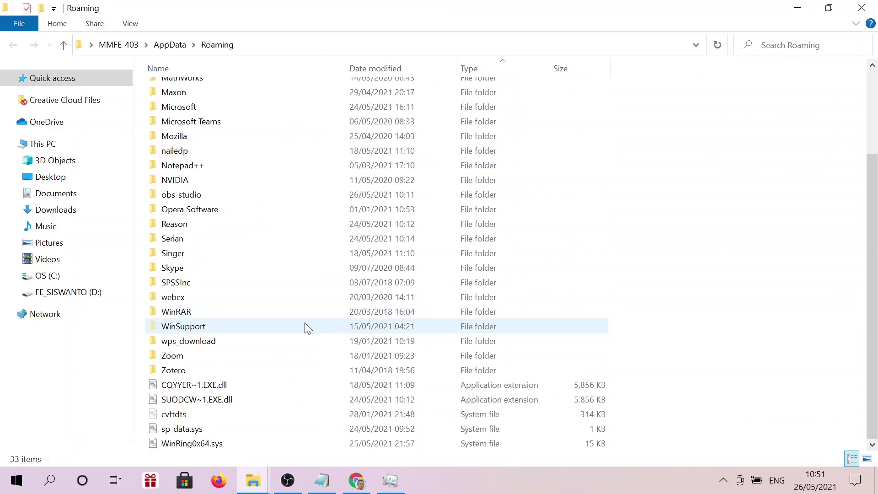
Step: Check the remaining contents of the Roaming folder against Task Manager's startup list
scroll(304, 327, up, 3)
scroll(323, 309, down, 3)
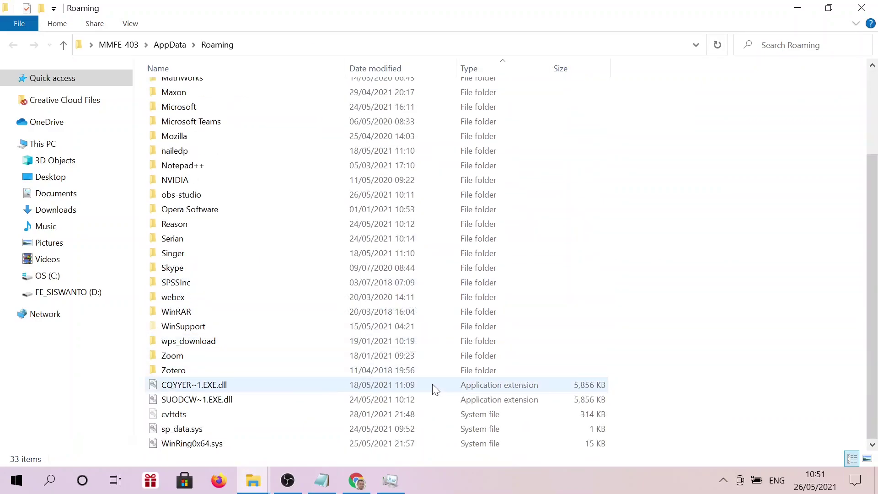
click(391, 480)
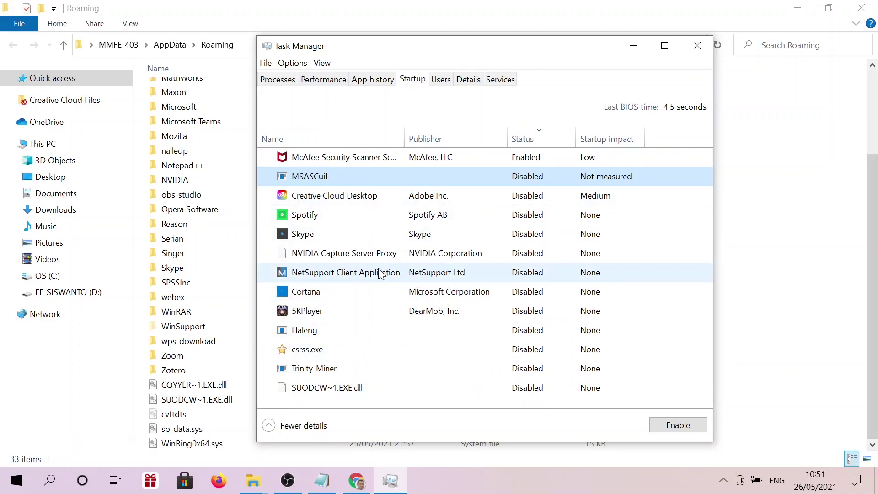
click(770, 249)
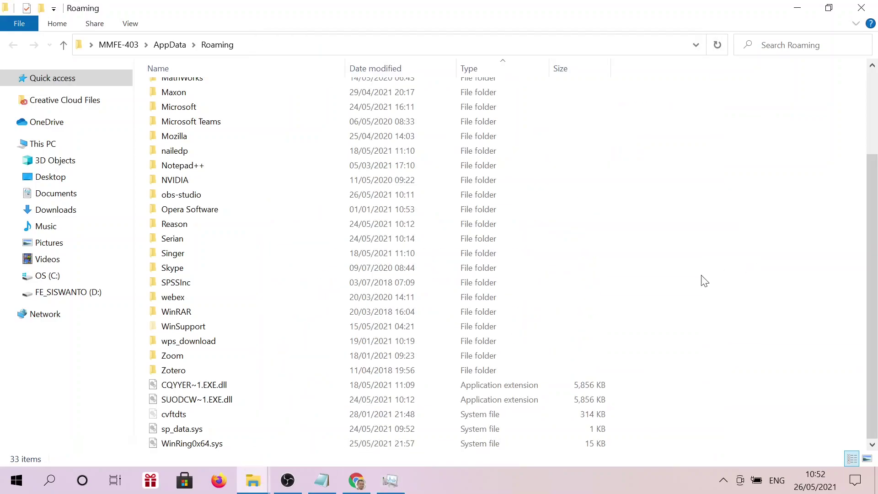
Step: Go up to AppData, open the Local folder and look through its contents for suspicious files
click(171, 47)
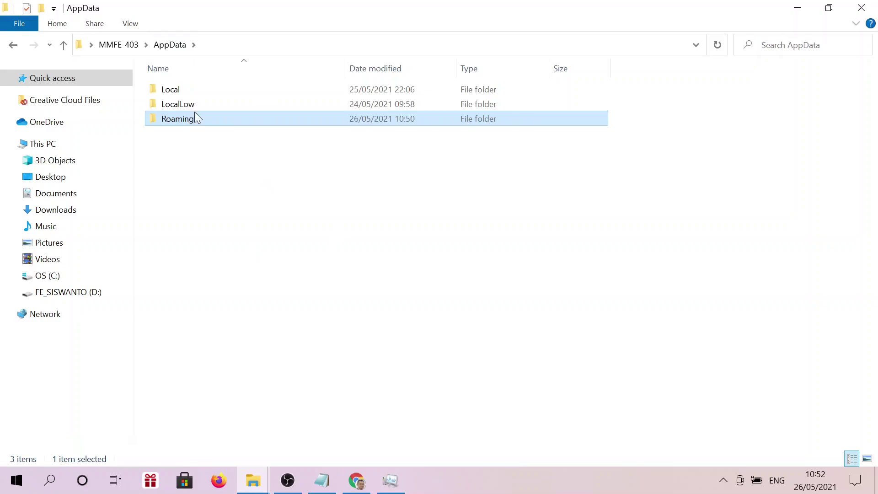
double_click(173, 96)
scroll(412, 192, down, 10)
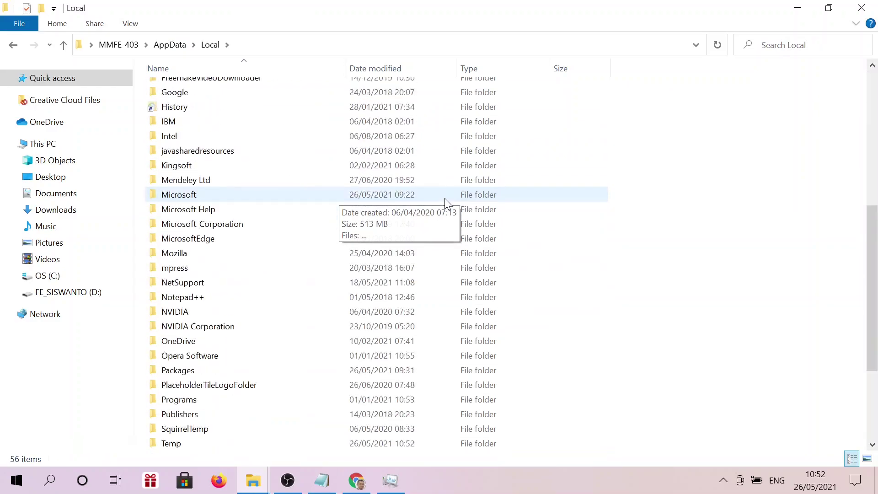
scroll(463, 196, up, 10)
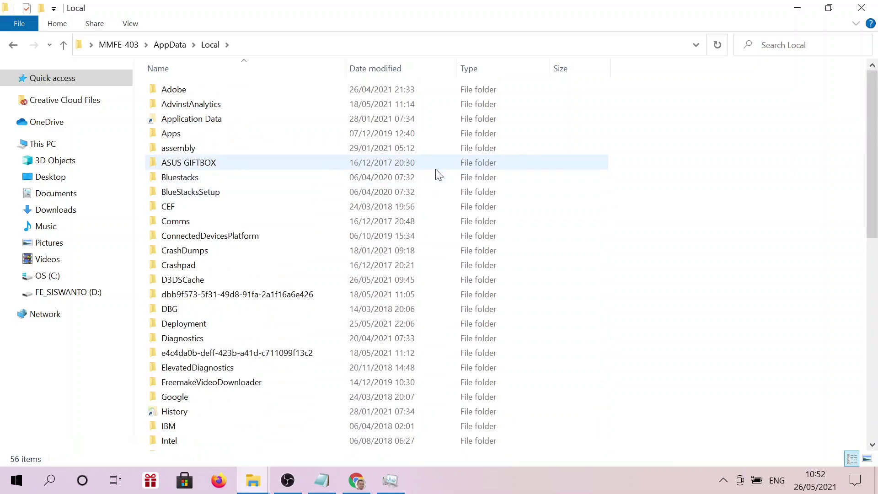
scroll(437, 171, down, 1)
scroll(438, 174, down, 9)
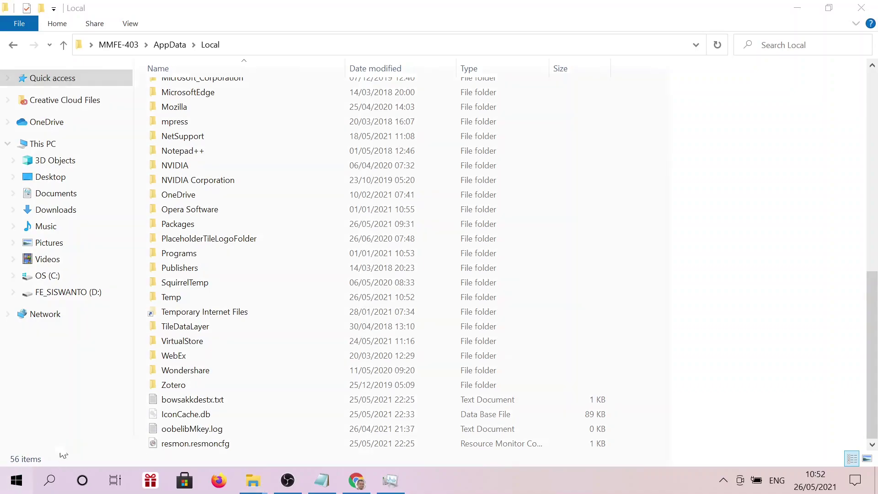
Step: Find Virus & threat protection by searching for "defe", open it and look over the page
click(16, 480)
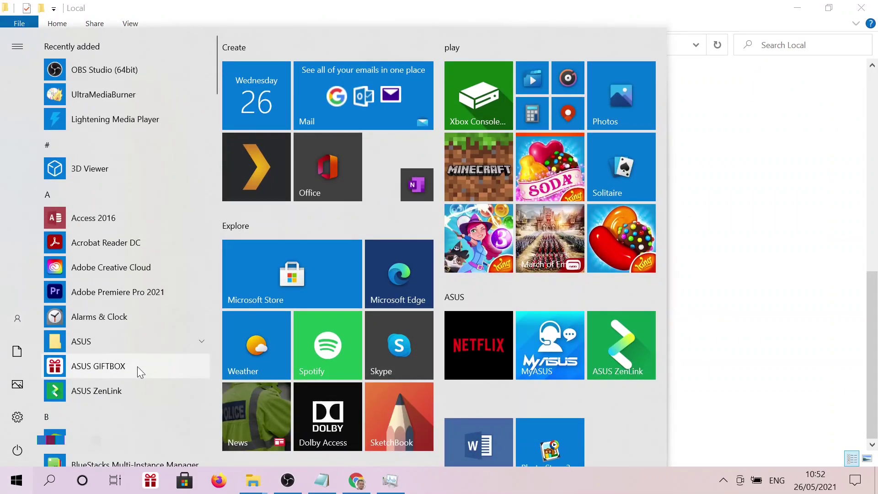
text(defe)
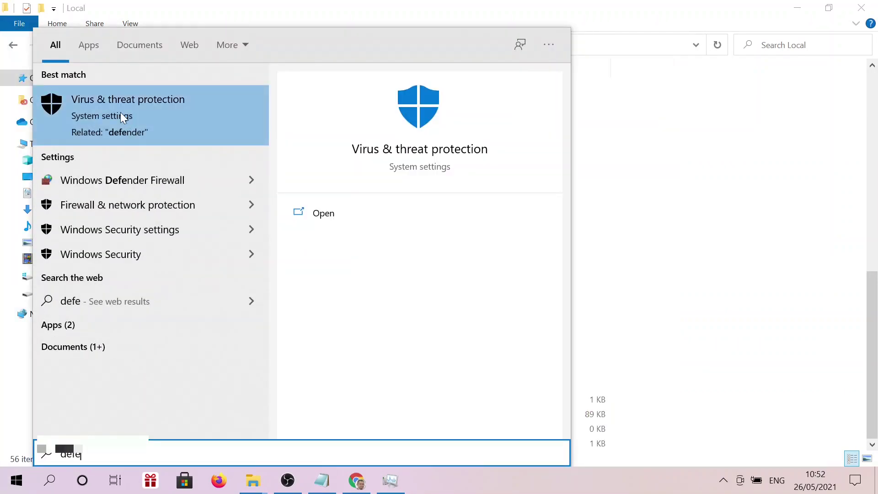
click(197, 161)
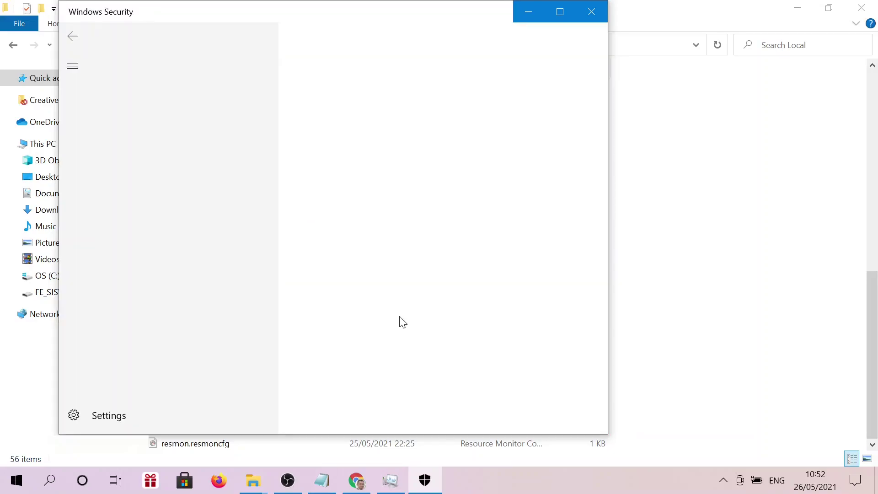
scroll(349, 284, down, 2)
scroll(349, 284, down, 5)
scroll(349, 285, up, 7)
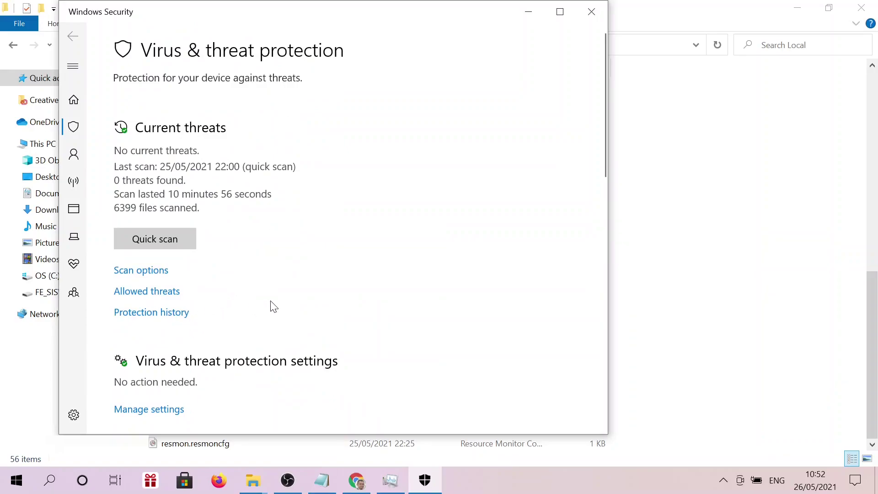
Step: Look through the Local folder's subfolders again and return to Windows Security
click(649, 287)
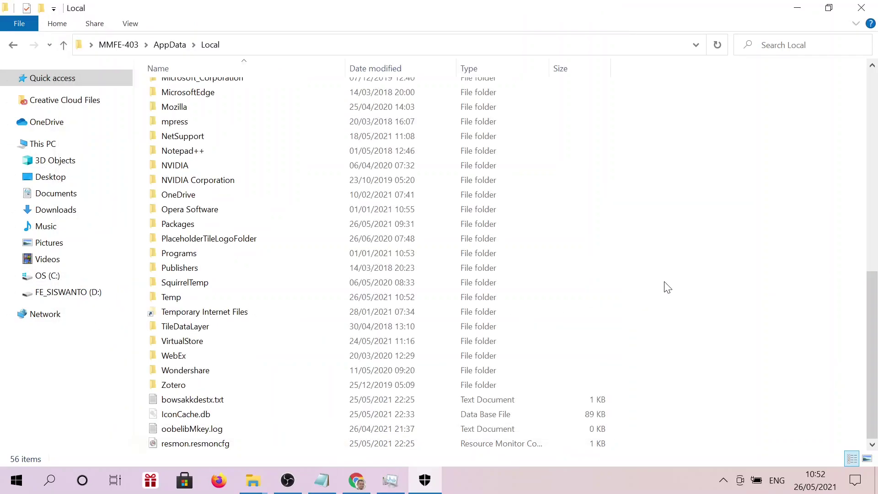
scroll(222, 275, up, 10)
scroll(302, 302, down, 4)
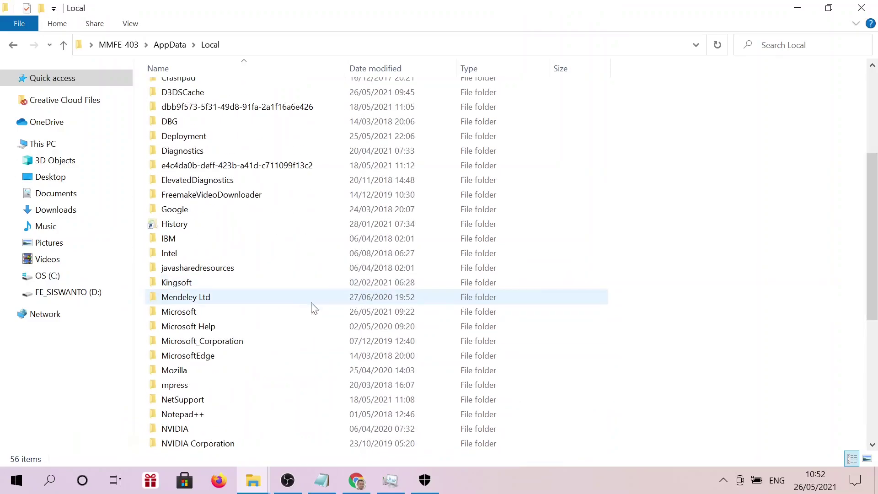
click(429, 489)
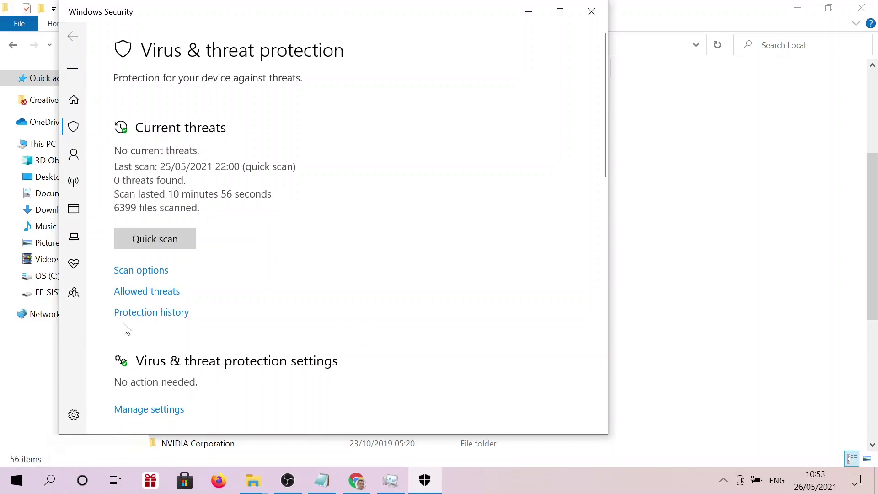
right_click(6, 485)
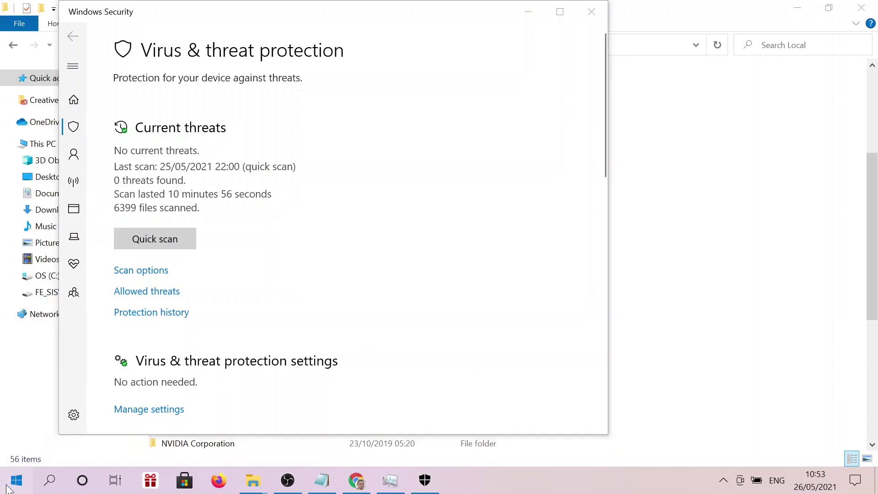
click(7, 488)
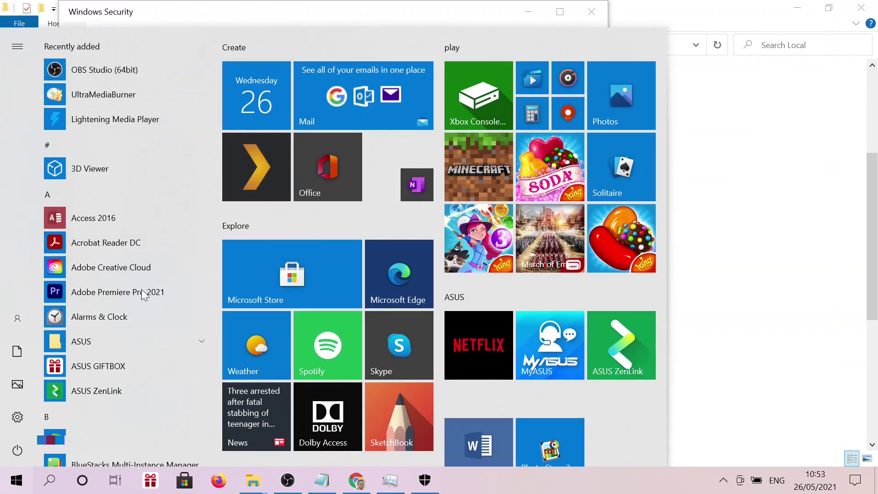
scroll(141, 298, down, 5)
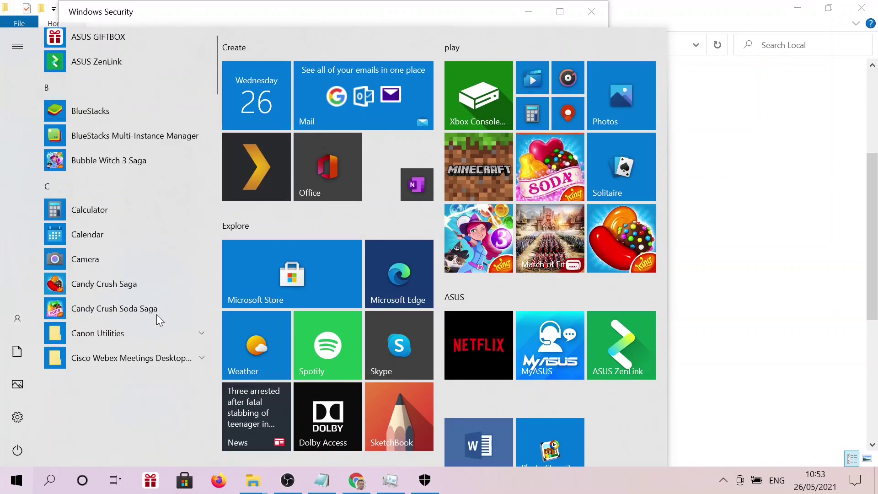
click(783, 274)
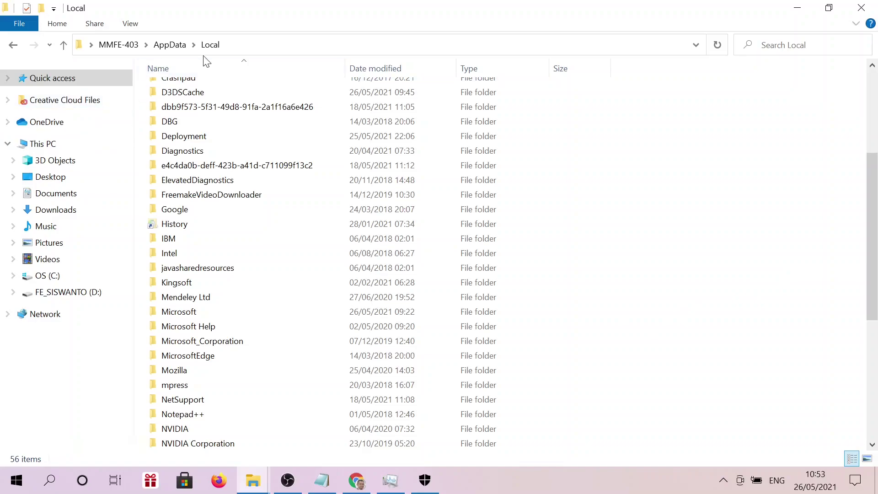
Step: Inspect the LocalLow folder, go back to AppData and review the Local folder down to its last files
click(193, 46)
click(211, 78)
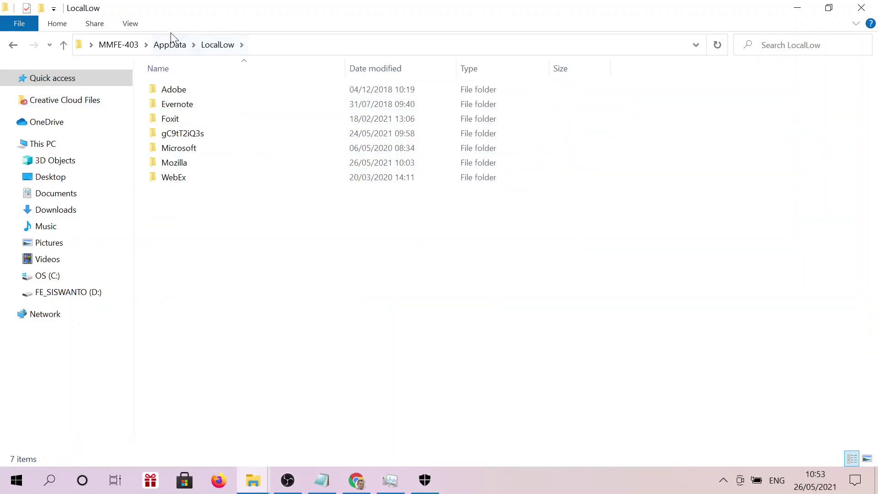
click(170, 44)
double_click(182, 91)
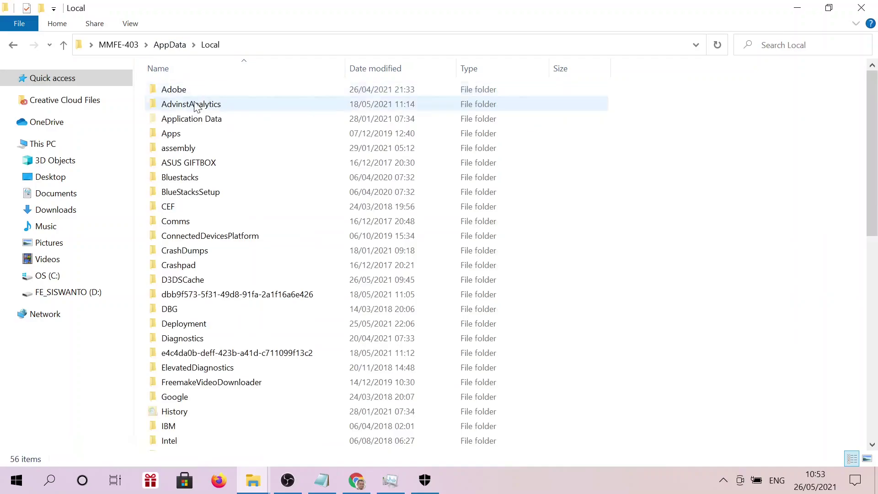
scroll(286, 287, down, 10)
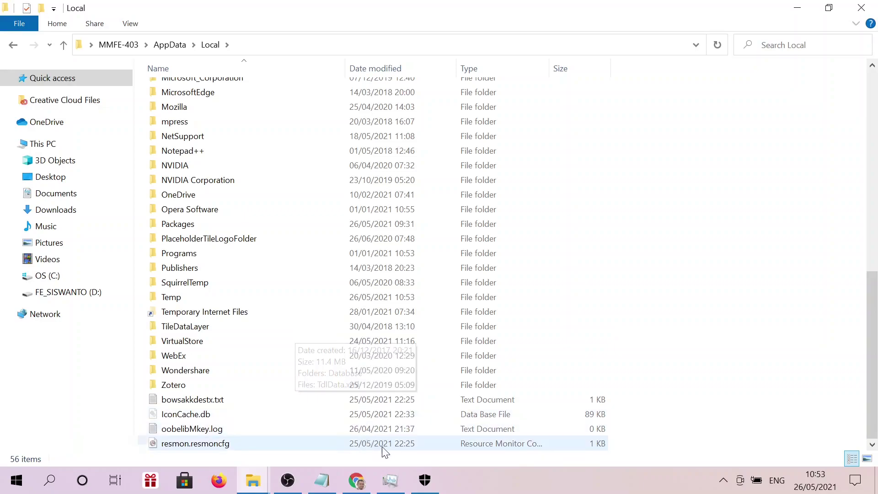
Step: Review the threat status, protection settings and update sections in Windows Security, and close its window
click(425, 480)
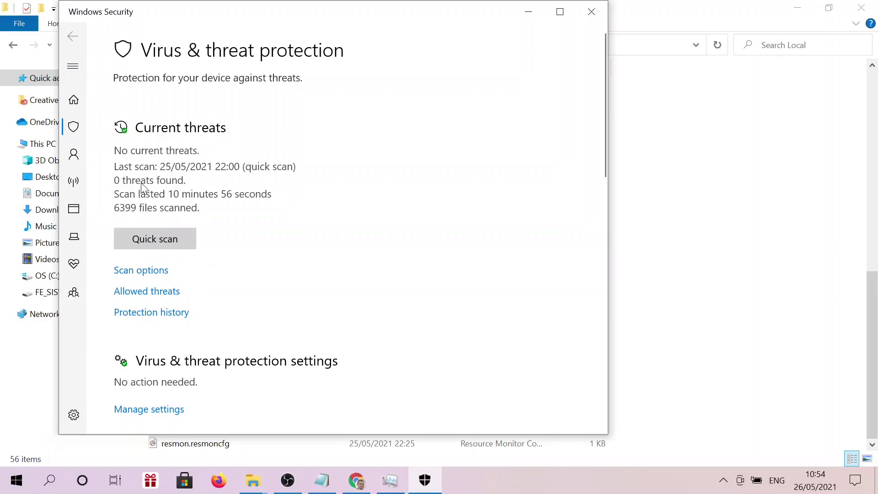
scroll(230, 287, down, 2)
scroll(231, 288, down, 2)
scroll(210, 251, up, 1)
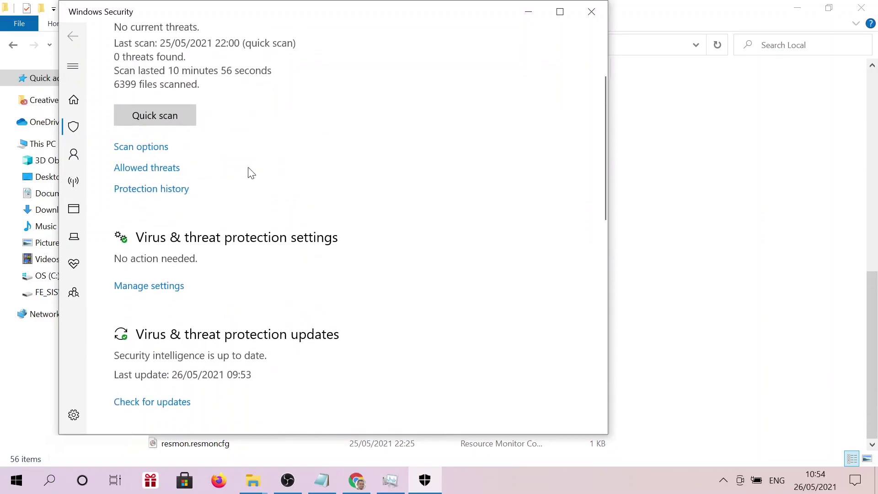
scroll(249, 171, up, 3)
click(591, 10)
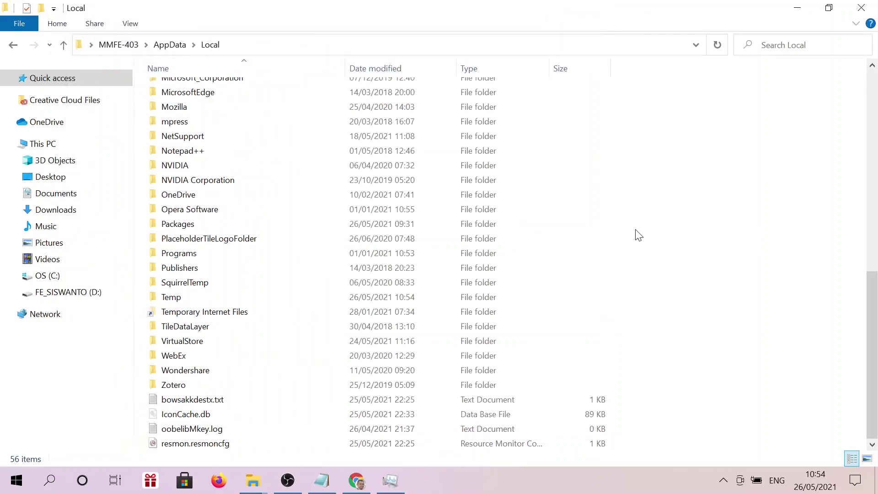
Step: Open the Documents folder and look through its .igvm-encrypted files
scroll(414, 254, up, 3)
scroll(413, 251, up, 1)
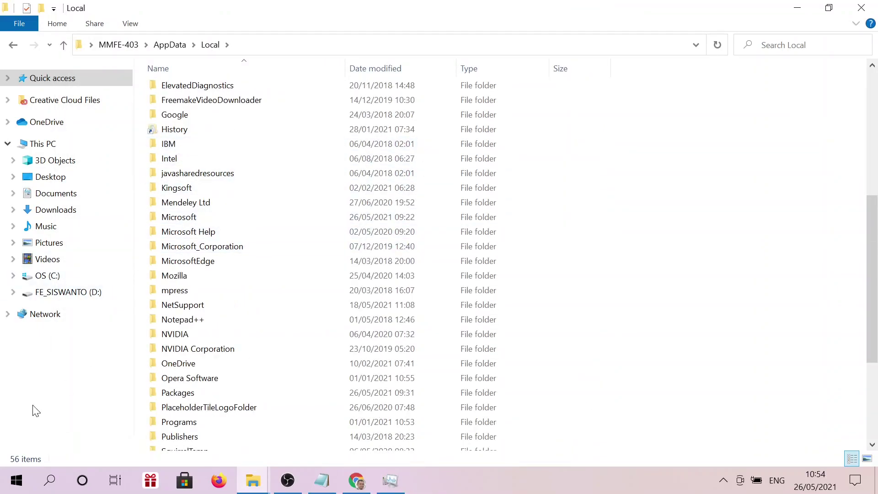
click(73, 193)
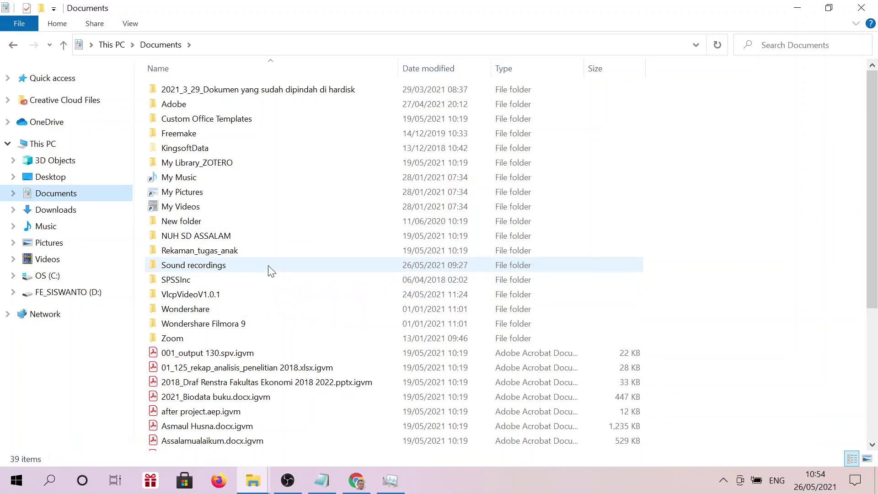
scroll(270, 269, down, 4)
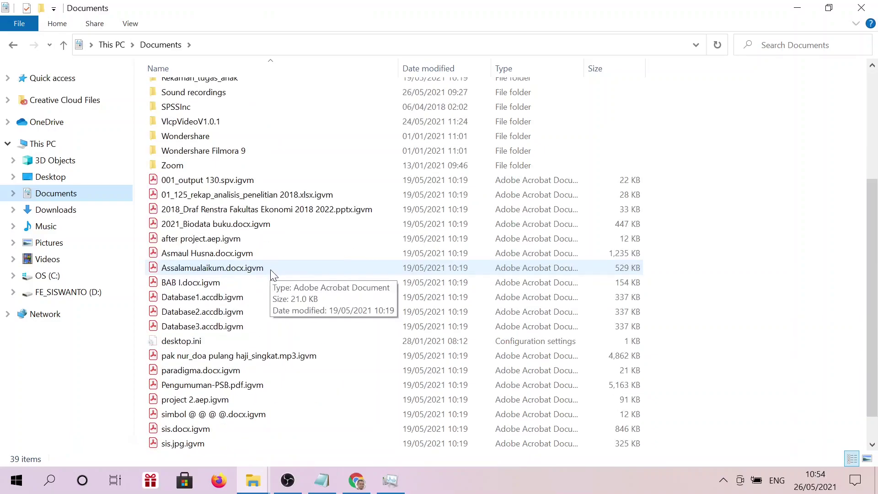
scroll(274, 274, up, 2)
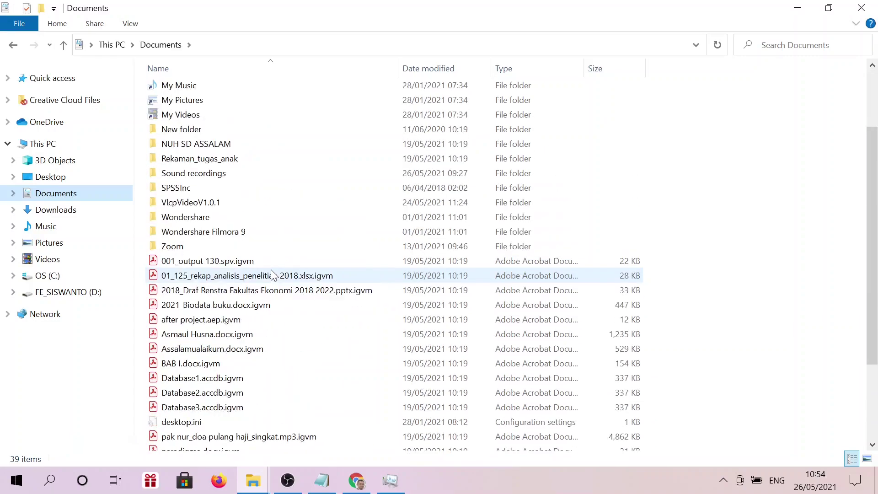
Step: Launch Word, dismiss the Office activation wizard and create a blank document
click(16, 480)
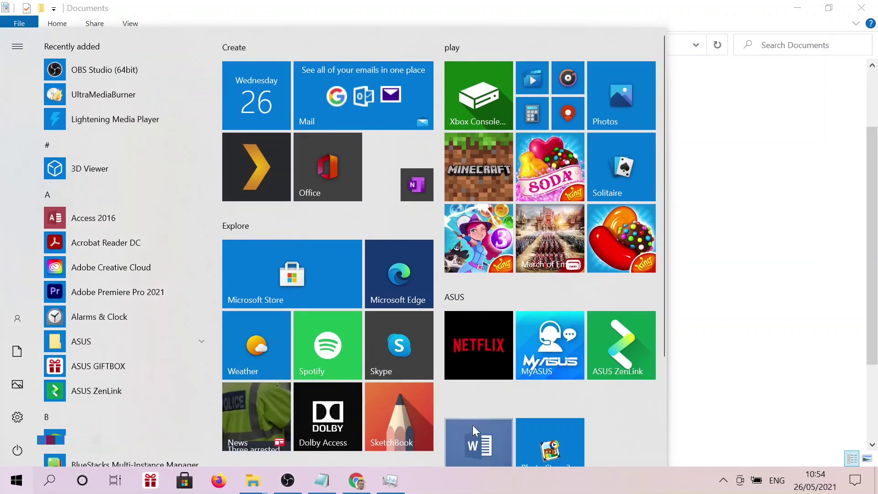
click(485, 421)
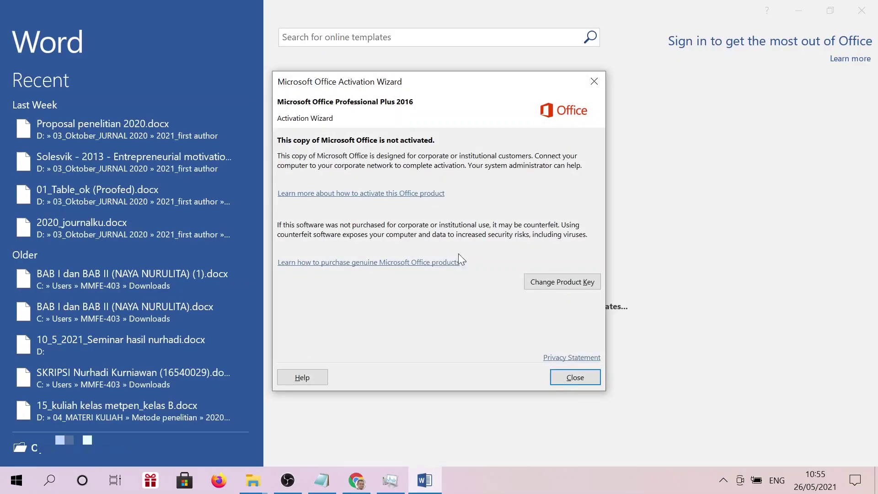
click(583, 380)
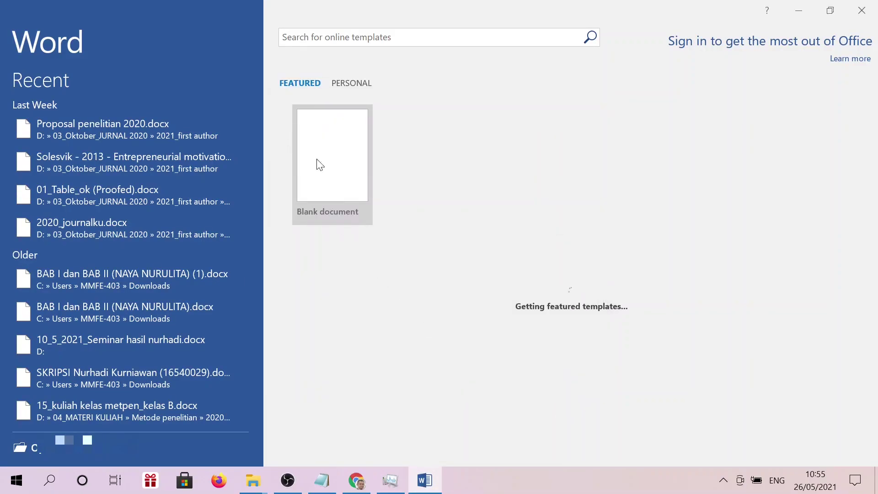
click(332, 171)
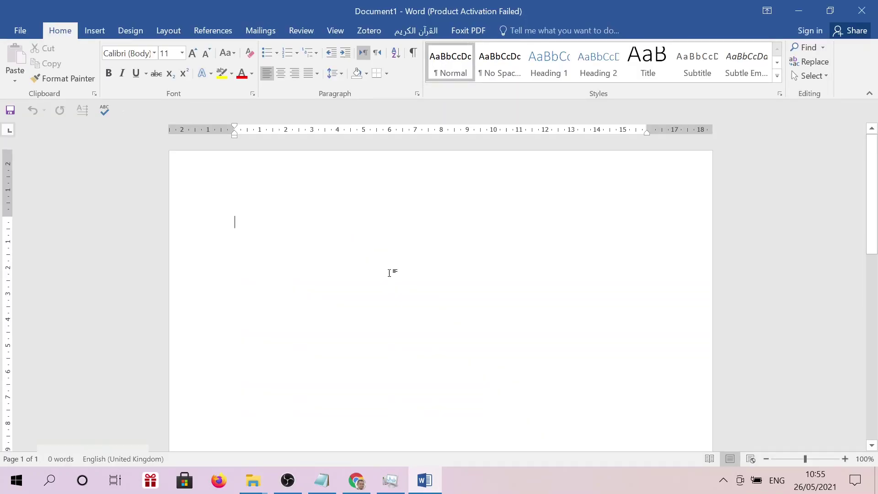
Step: Copy the whole text of _readme.txt into the blank Word document and add the test text "ADASF" and "BMN,V" on its empty lines
mouse_move(356, 485)
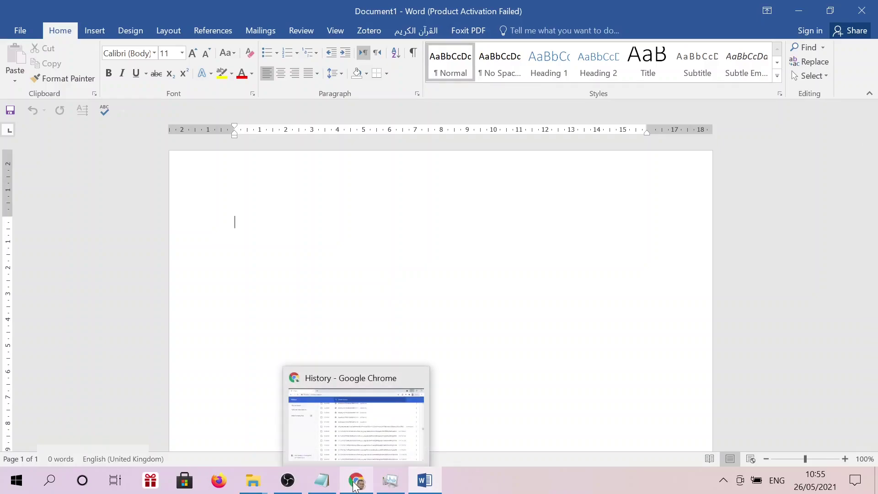
click(322, 481)
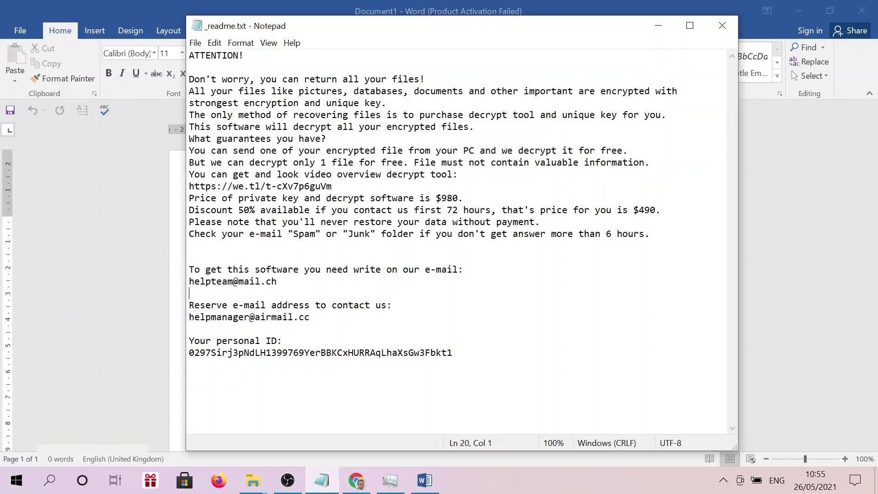
key(ctrl+a)
key(alt+Tab)
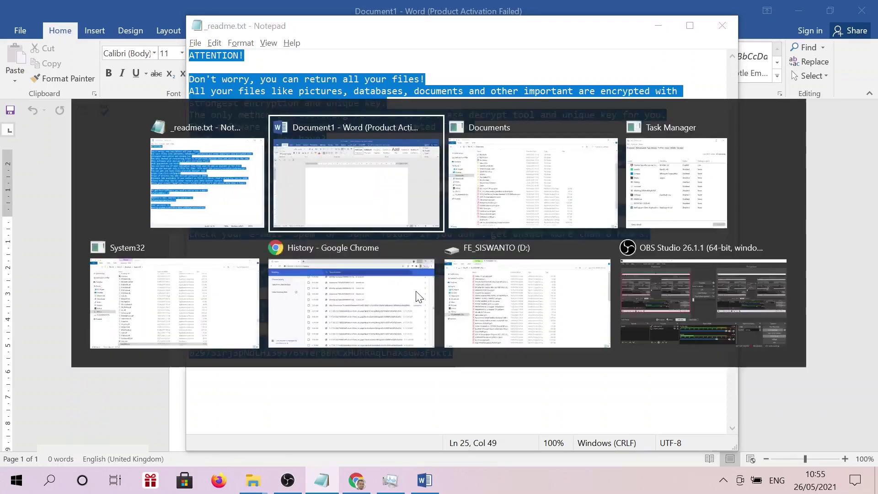
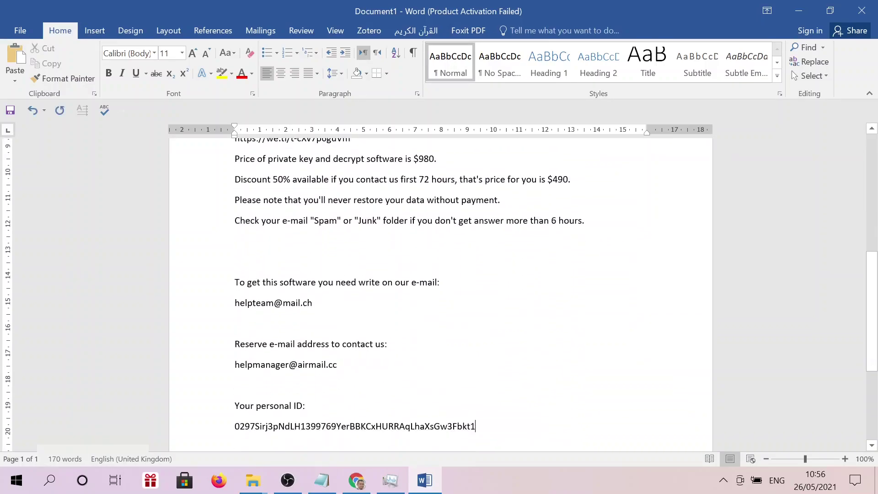
scroll(441, 295, down, 1)
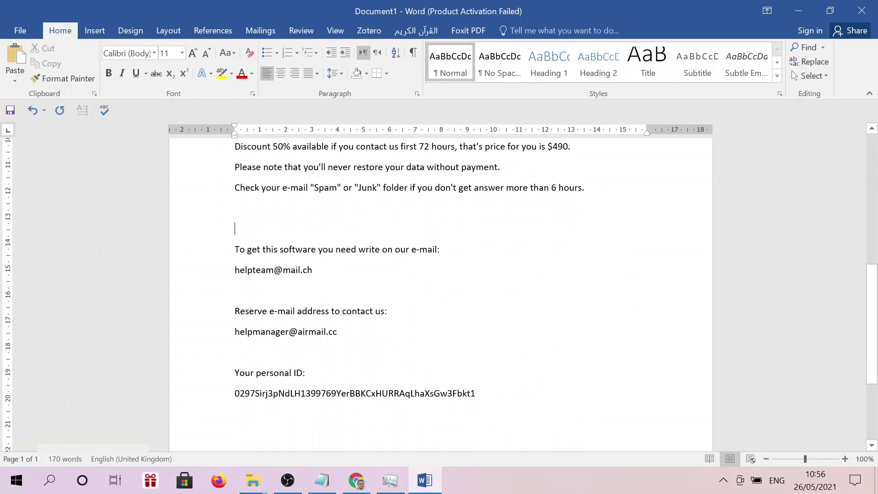
text(ADASF)
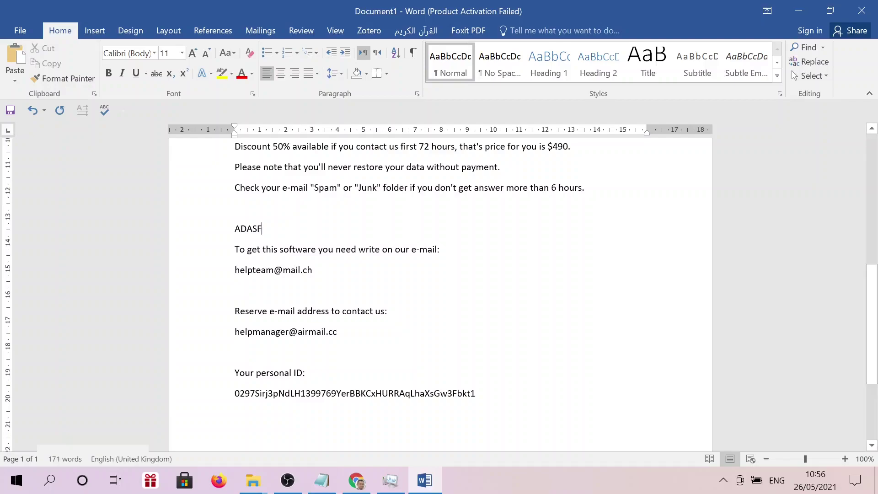
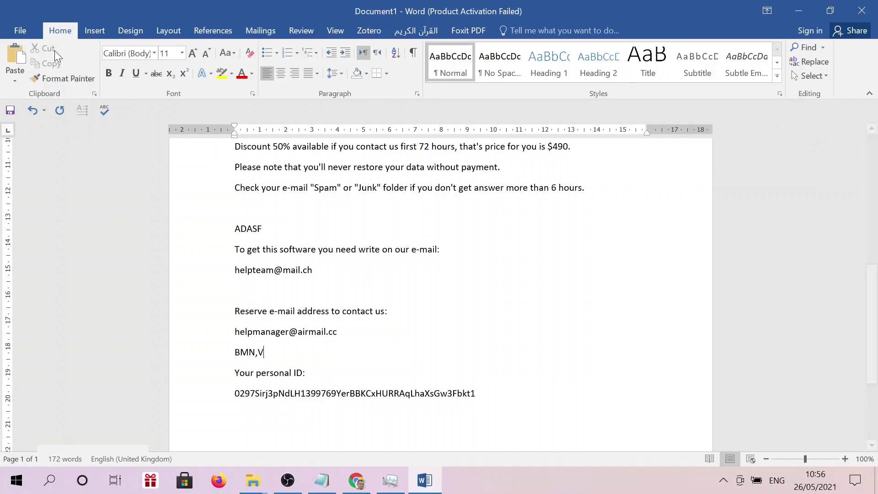
Step: Save the Word document in Documents under the name FILE COBA as a .docx file
key(alt+f)
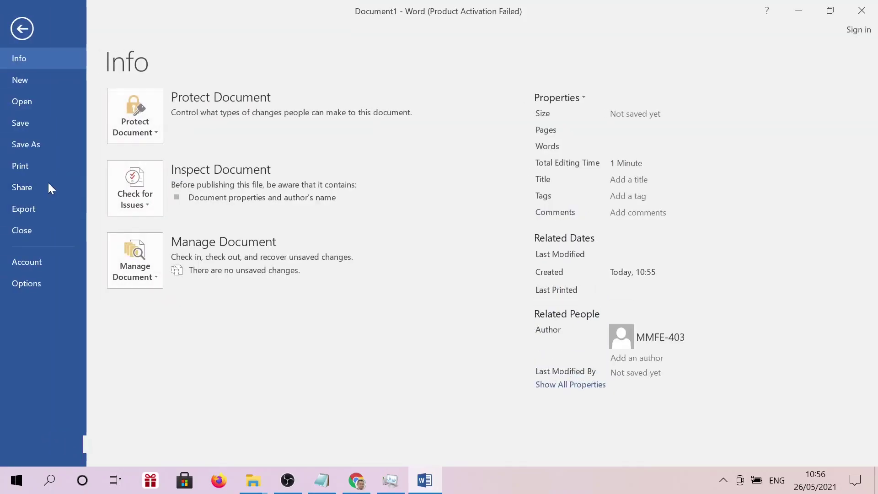
click(40, 120)
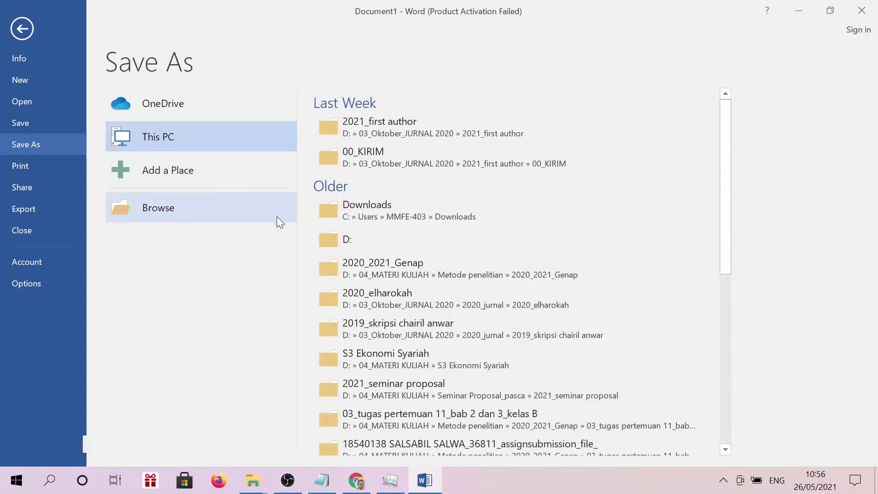
click(165, 210)
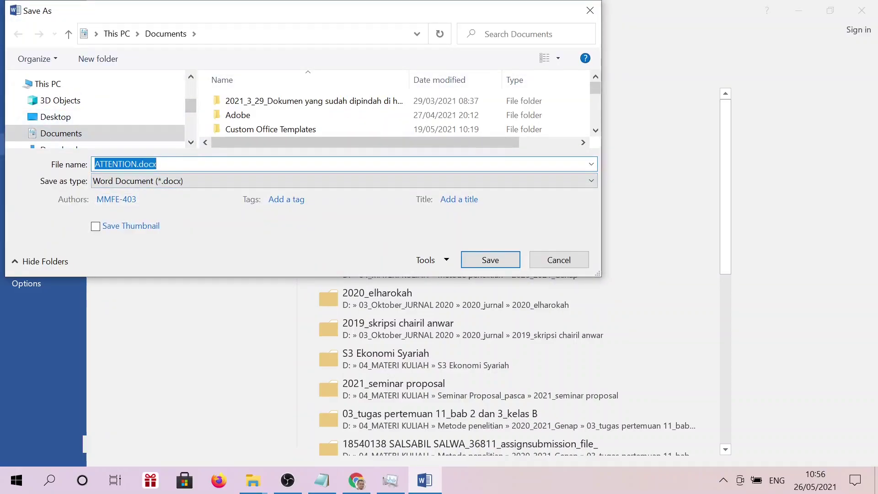
text(FILE)
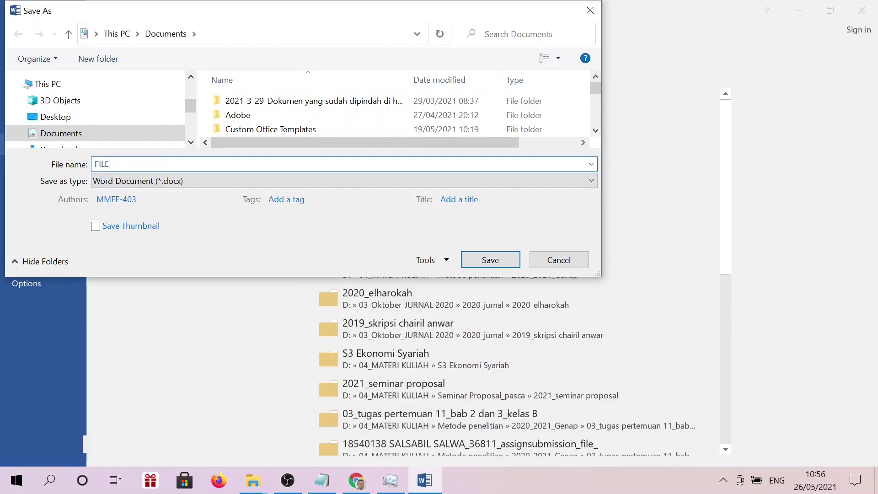
text( COBA)
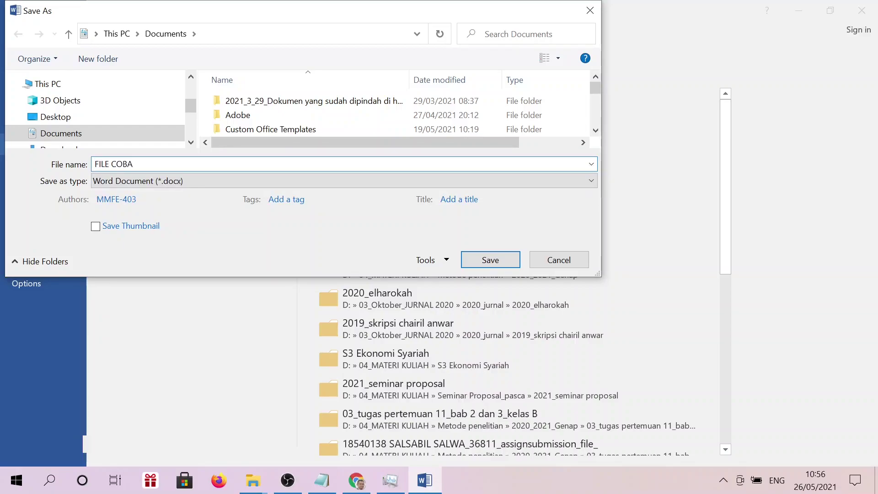
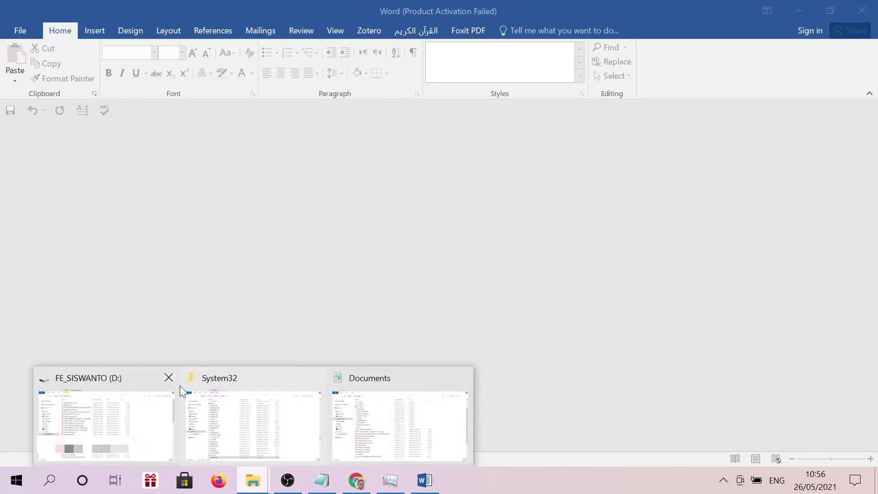
Step: Close the D: drive window, check the Documents folder for the saved FILE COBA.docx and minimize the Word window
click(171, 377)
click(278, 400)
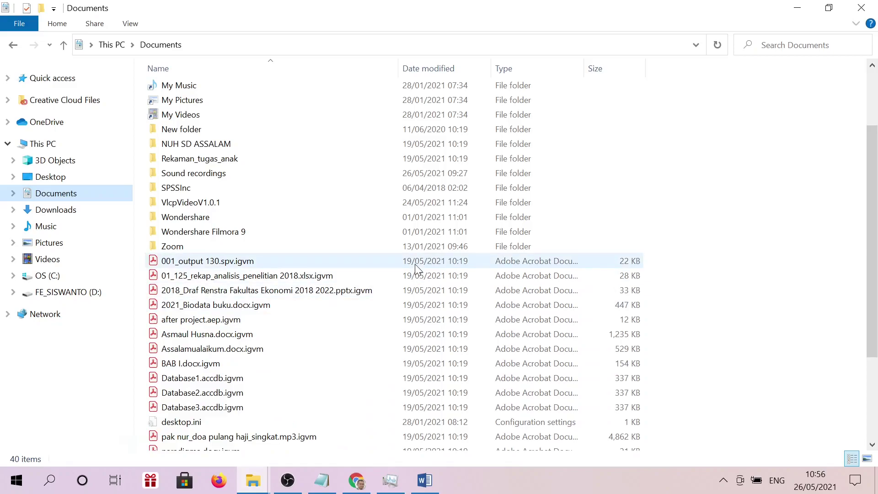
scroll(724, 221, down, 3)
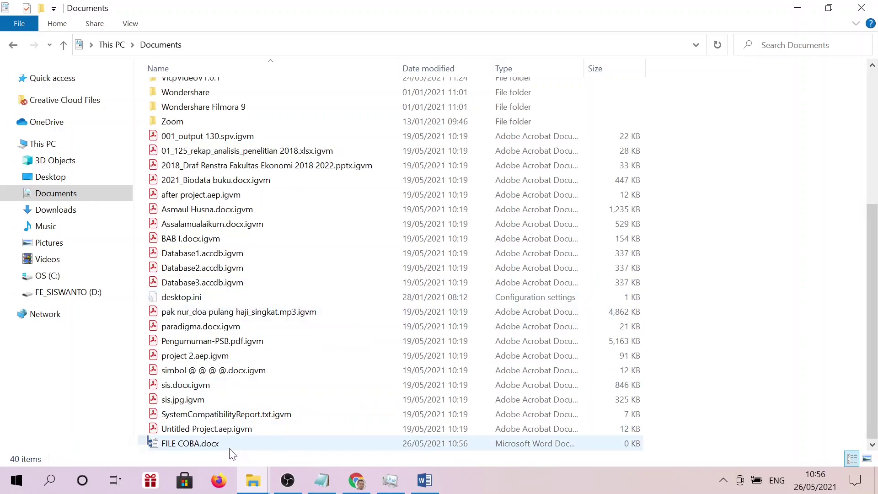
click(434, 489)
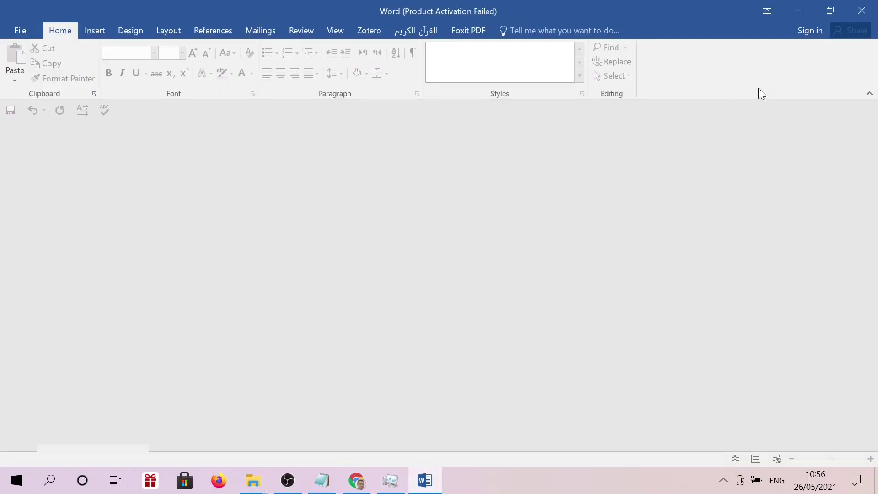
click(796, 12)
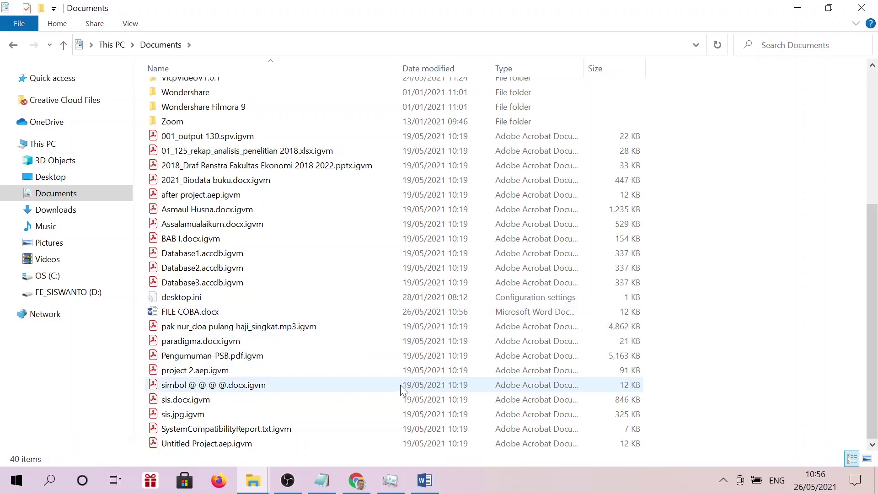
Step: Open FILE COBA.docx from Documents in Word and close the Chrome history window
click(205, 314)
double_click(207, 316)
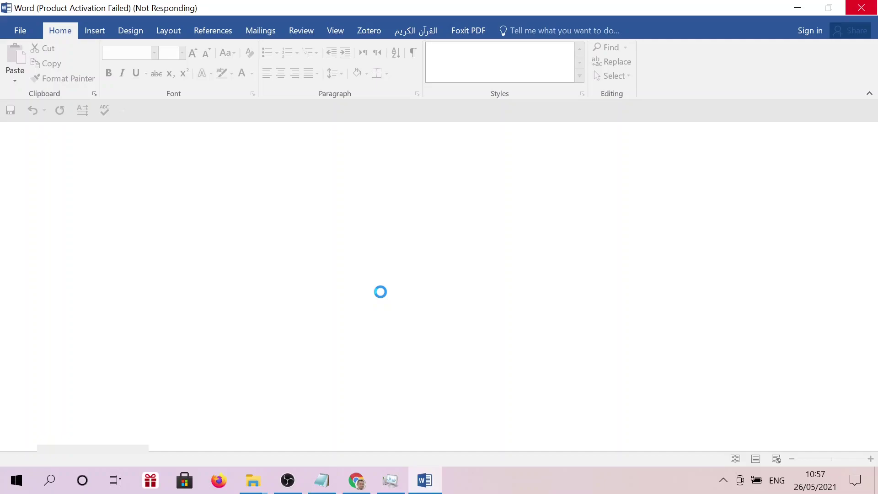
key(alt+Tab)
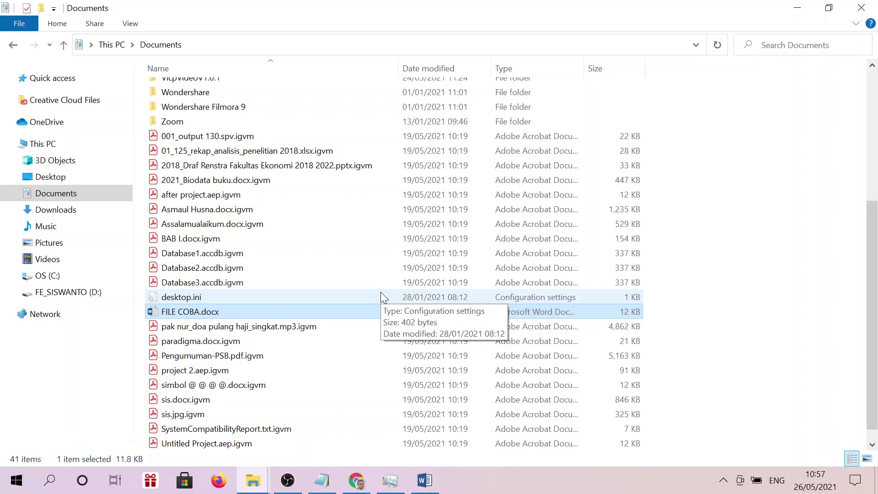
key(alt+Tab)
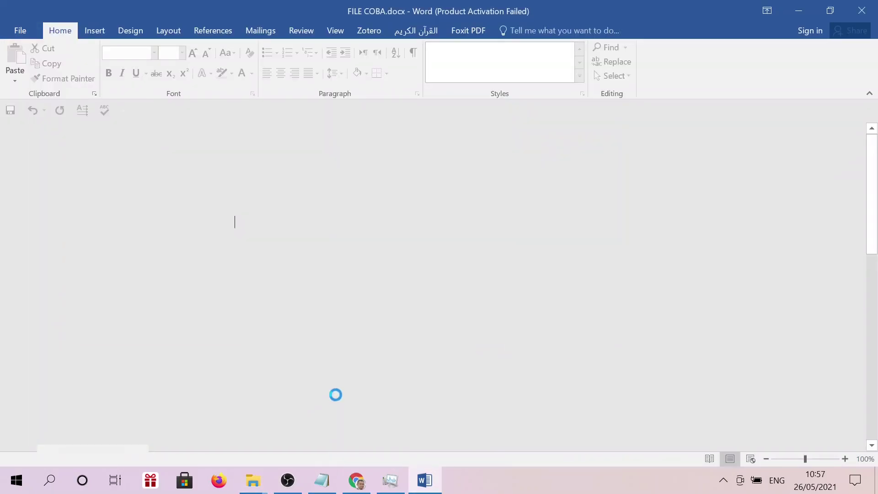
click(357, 480)
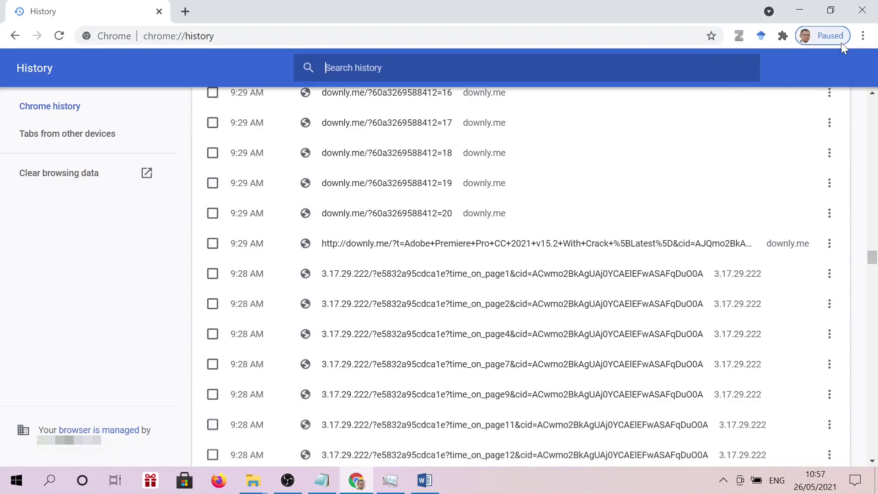
click(862, 10)
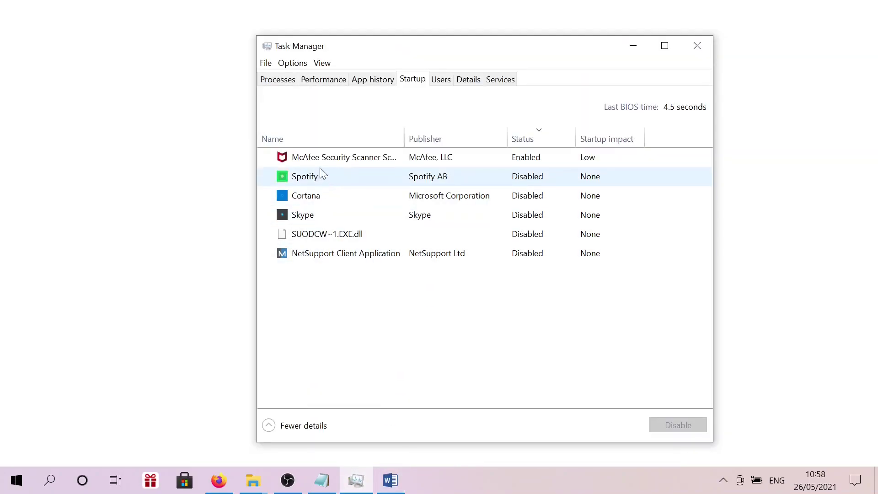
Step: Check CPU performance and the running processes in Task Manager, and open the file location of the Wljd33jY2t process
click(321, 80)
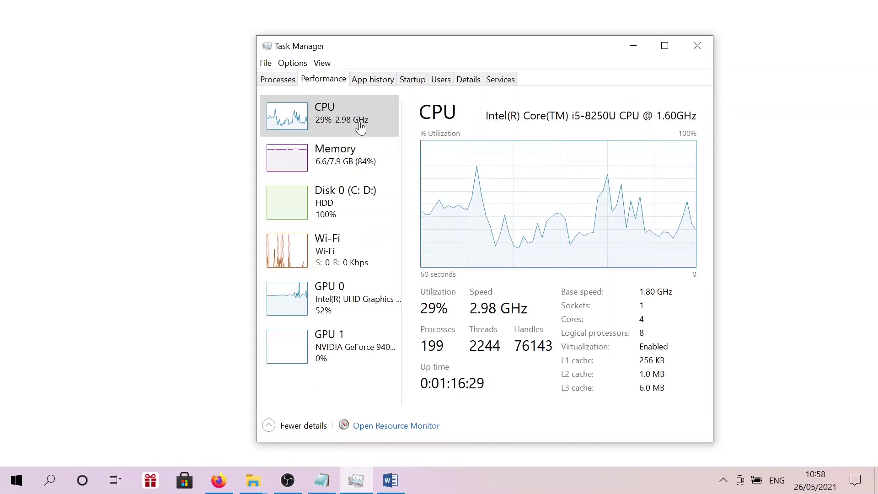
click(279, 85)
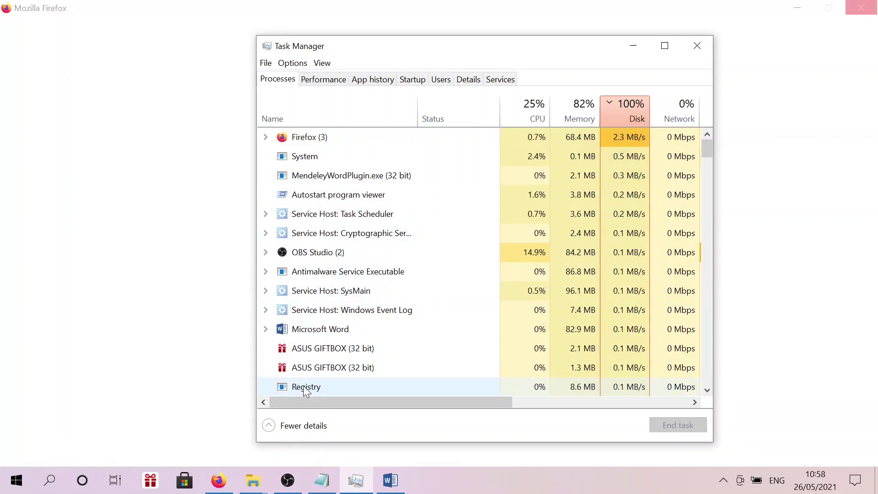
scroll(300, 289, down, 2)
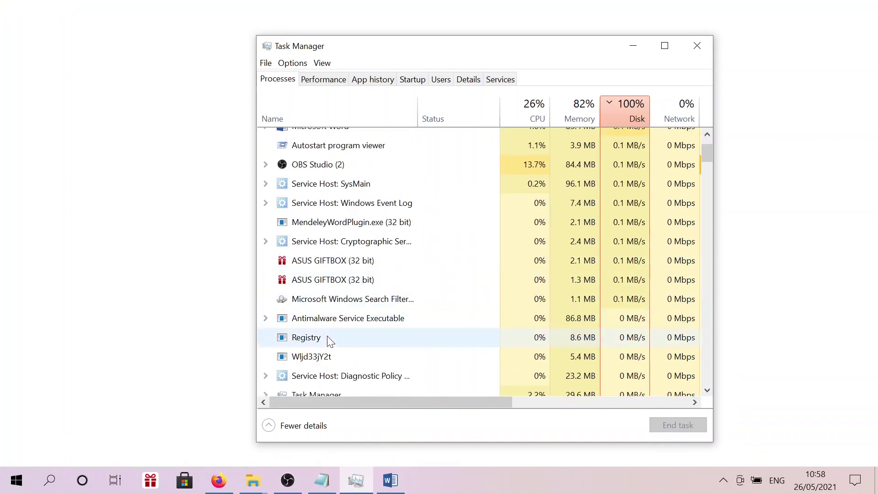
click(328, 357)
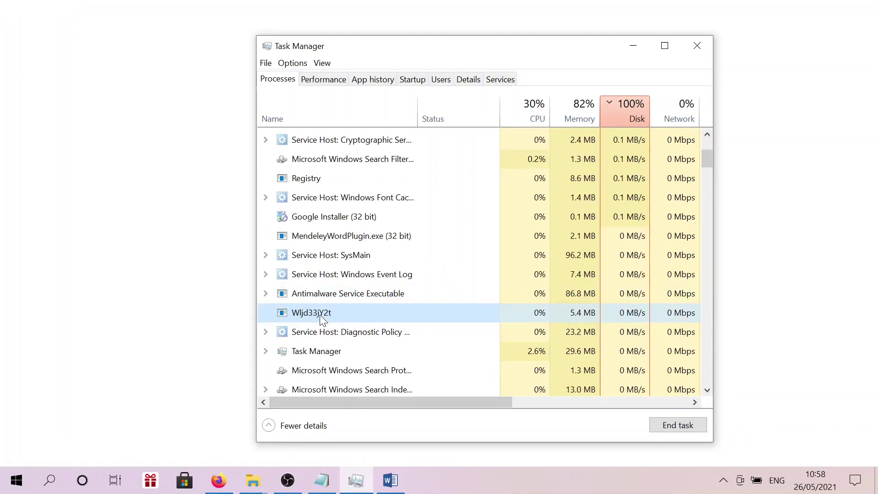
right_click(319, 314)
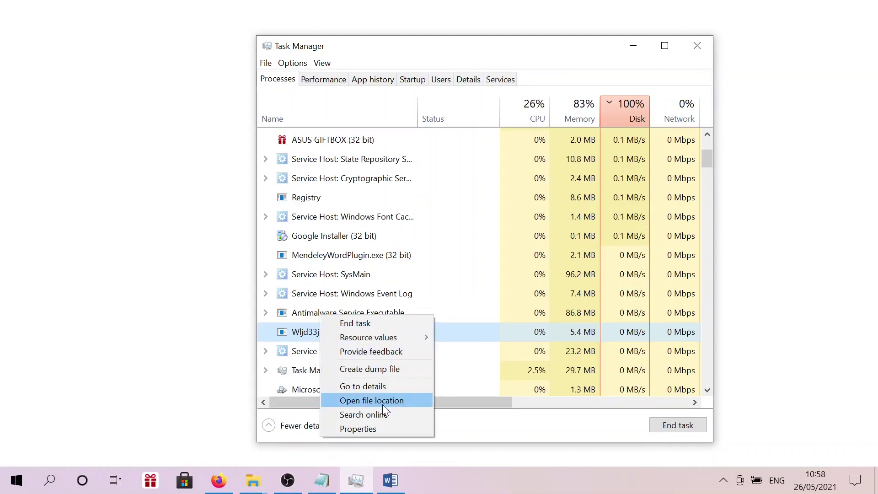
click(370, 402)
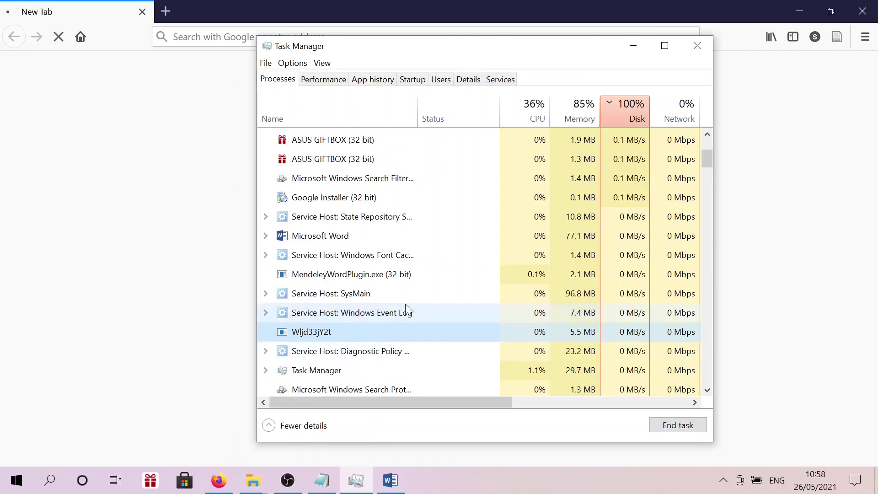
Step: Switch to Firefox, open a new tab and close the OBS forum tab
scroll(429, 283, up, 5)
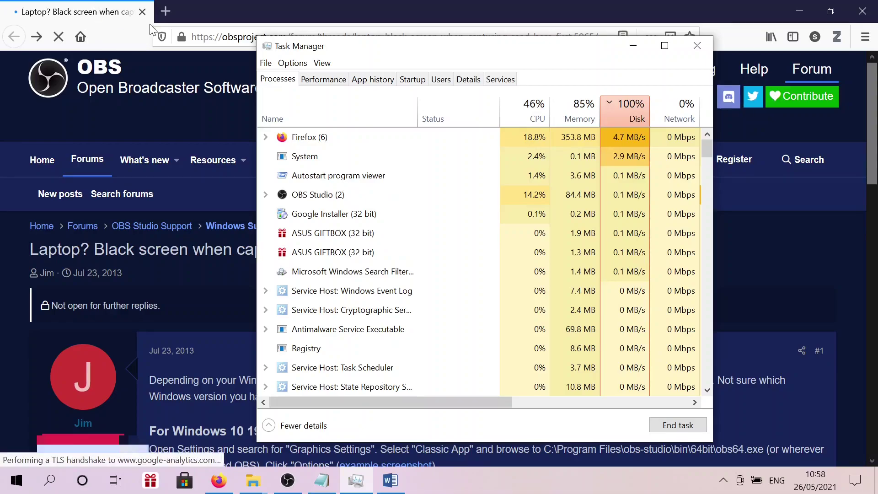
click(167, 12)
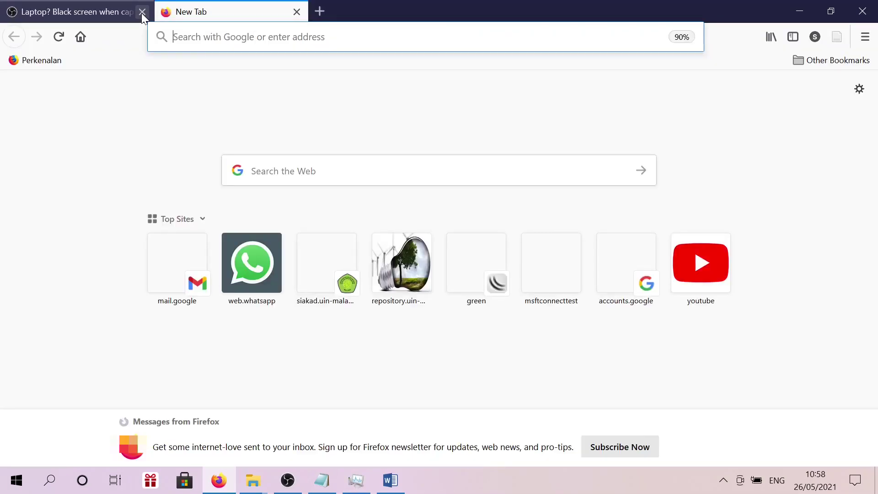
click(142, 13)
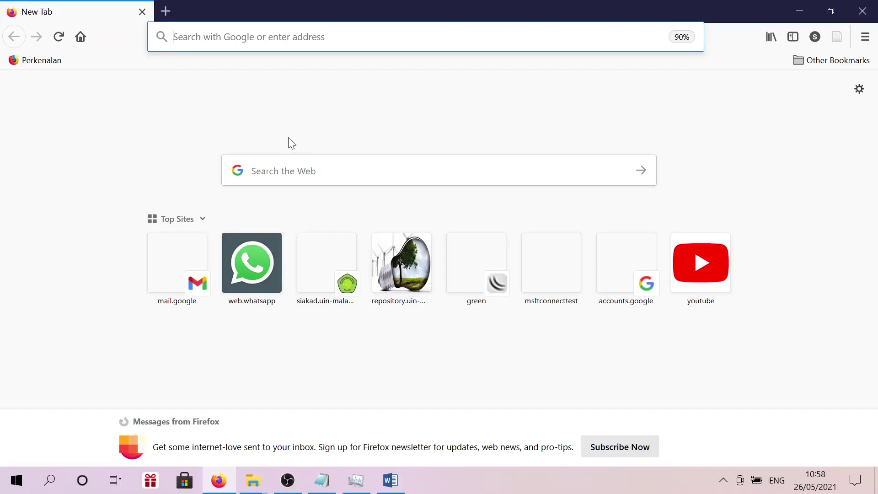
Step: Search Google for the suggested query "igdm ransomware decryption tool" and look through the results
text(IGVM)
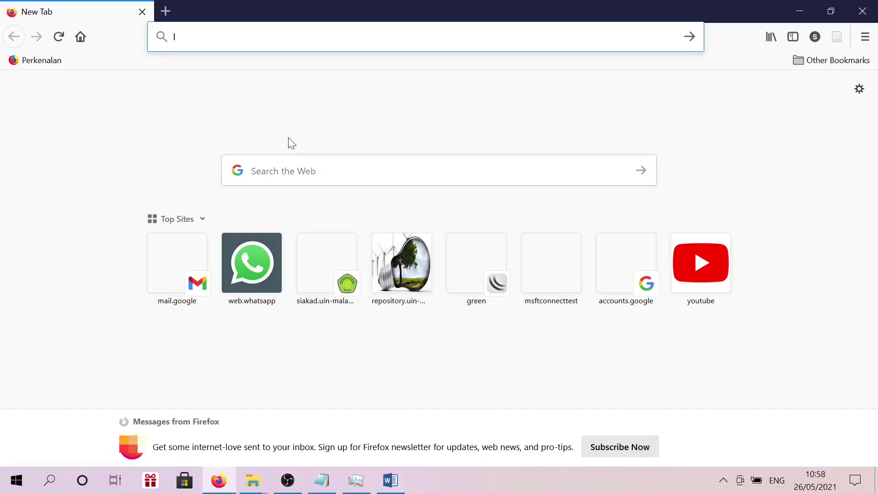
key(BackSpace)
key(BackSpace)
key(BackSpace)
key(BackSpace)
text(igvm )
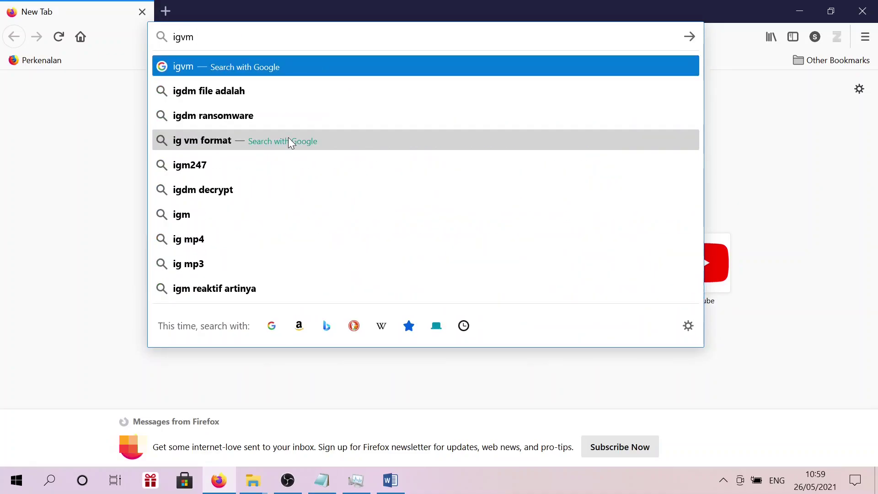
text(rans)
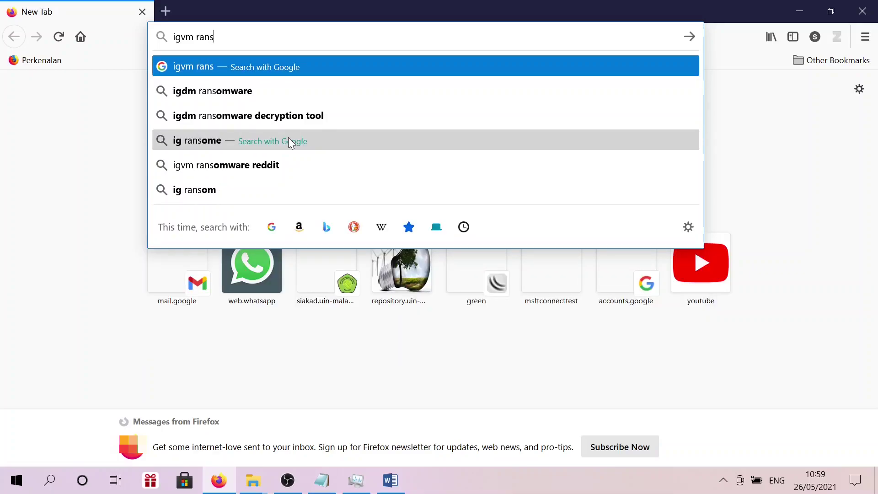
click(281, 123)
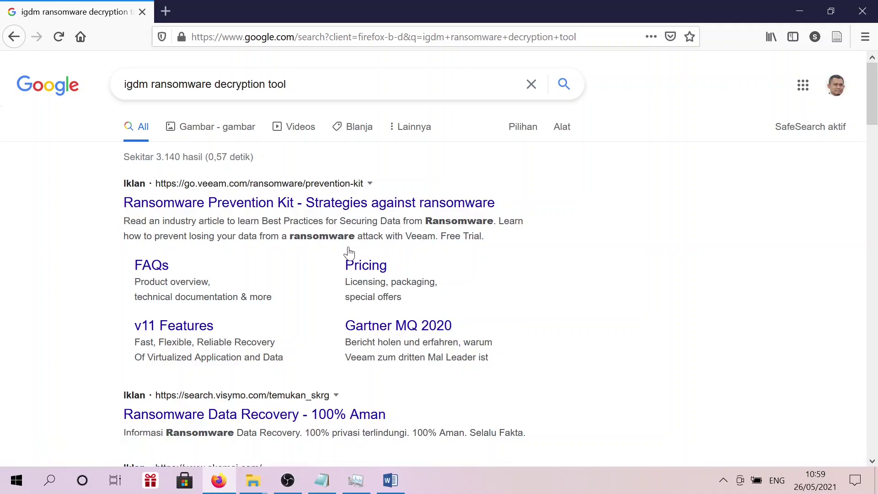
scroll(212, 268, down, 5)
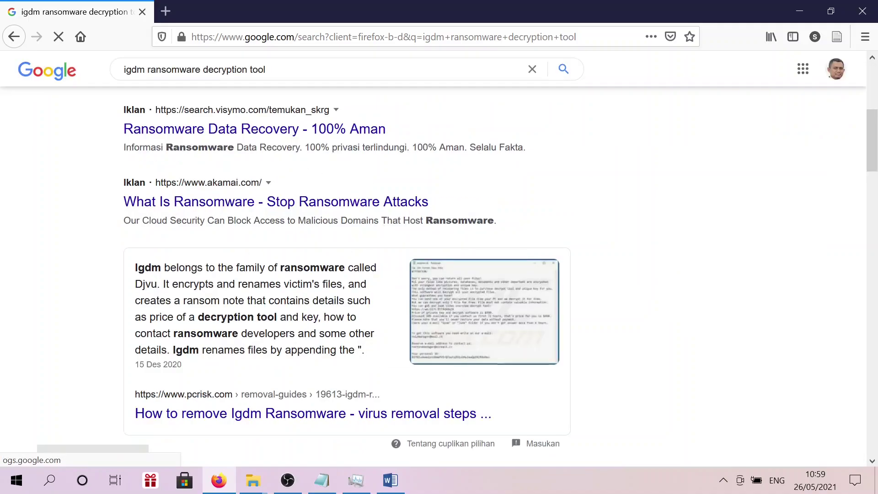
scroll(222, 262, down, 5)
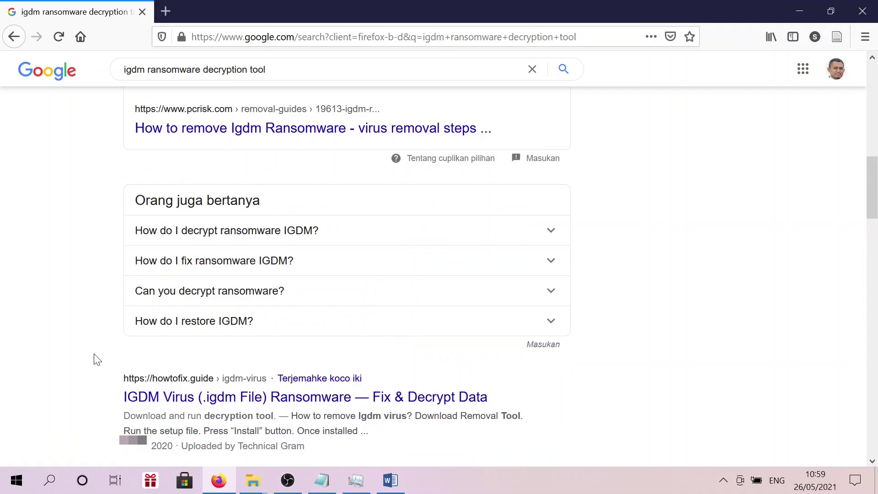
scroll(85, 358, down, 4)
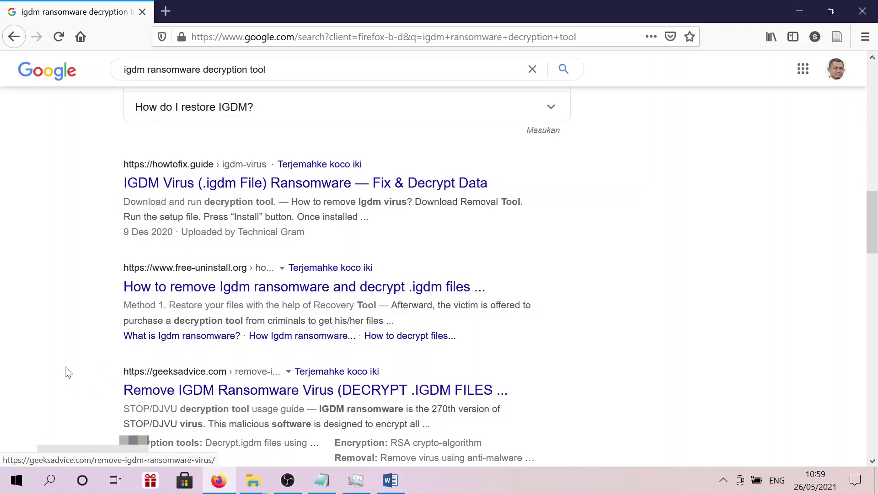
scroll(295, 462, down, 3)
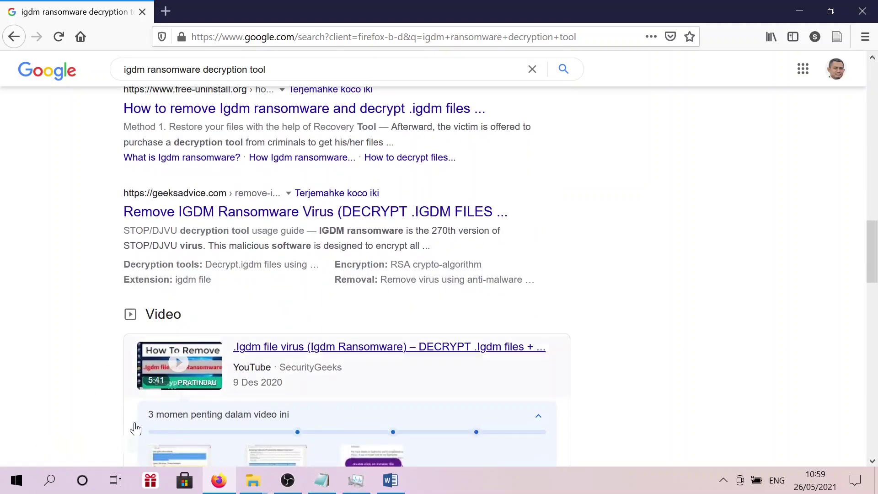
scroll(321, 458, down, 2)
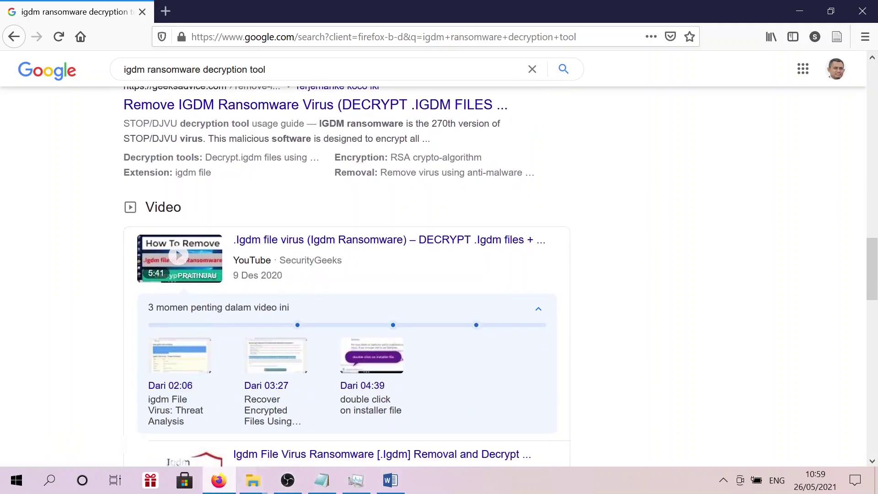
Step: Review FILE COBA.docx in Word and close it, and check the extensions of the encrypted files in the Documents folder
mouse_move(263, 483)
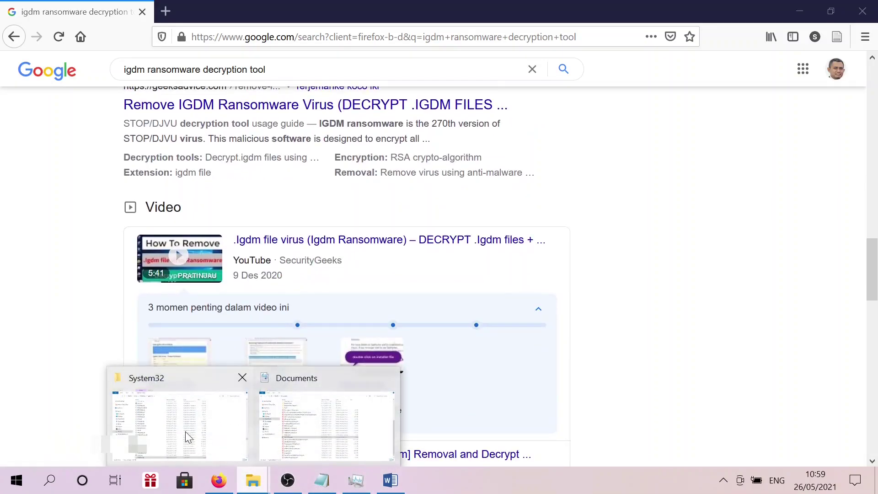
click(309, 414)
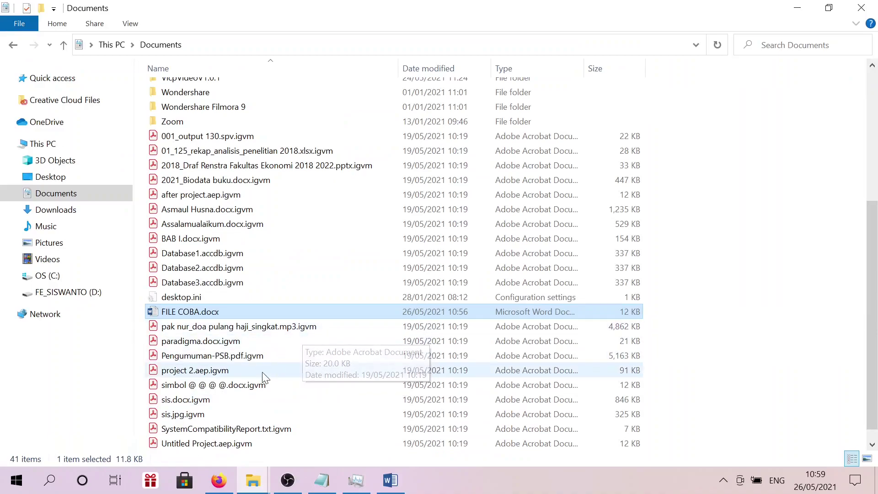
click(390, 480)
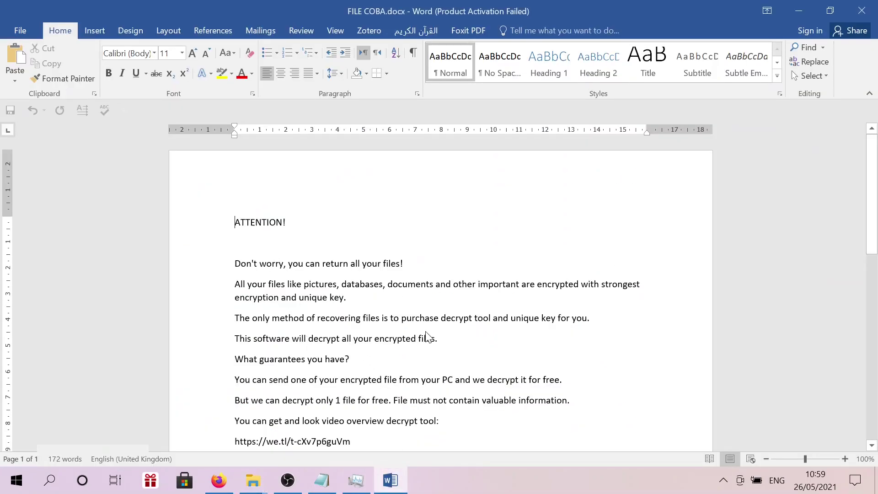
scroll(428, 337, down, 5)
scroll(428, 337, up, 5)
click(861, 11)
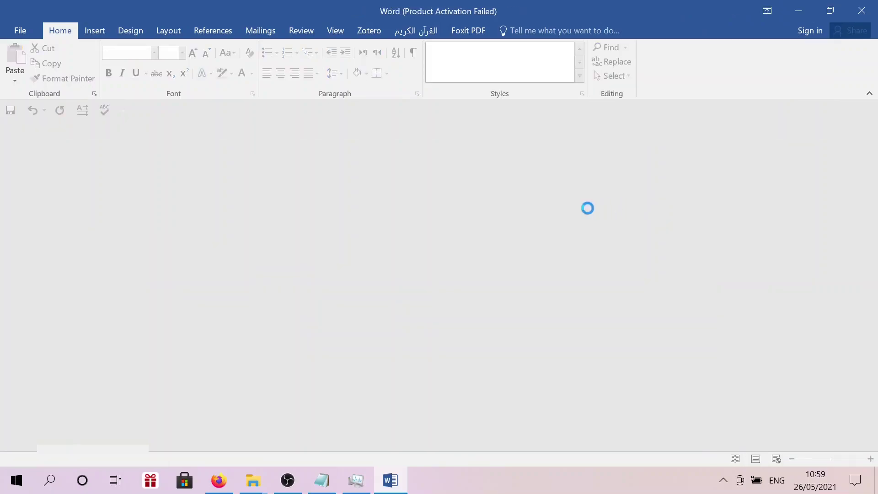
click(256, 483)
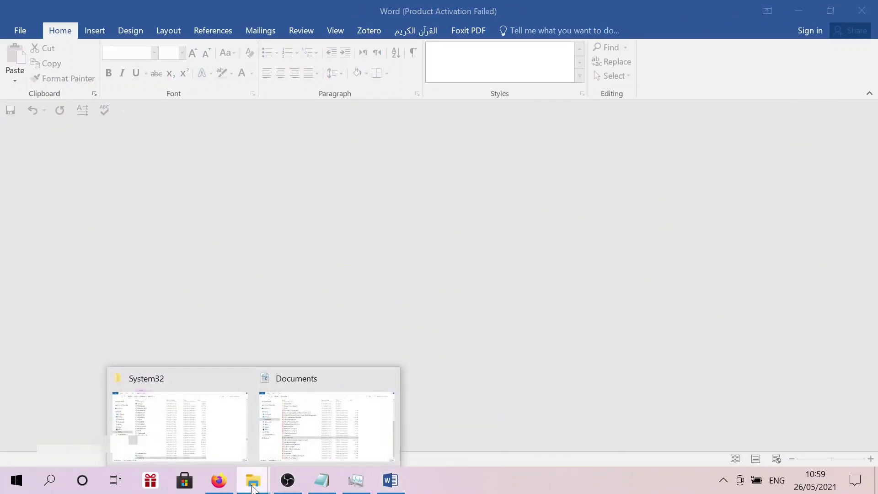
click(272, 411)
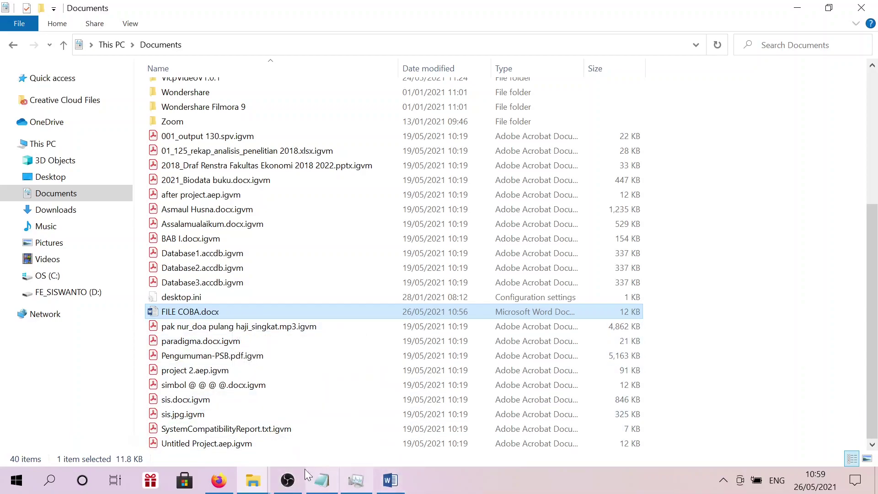
Step: Switch back to Firefox and correct the Google query to "igvm ransomware decryption tool"
click(218, 481)
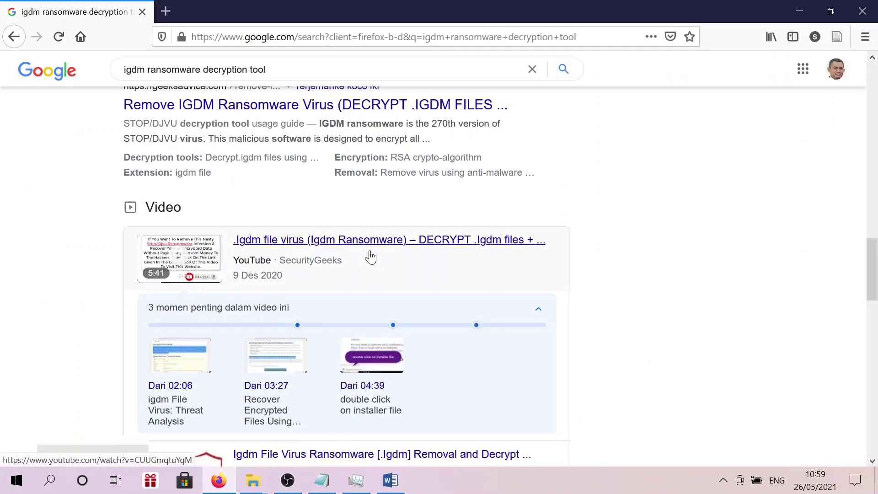
scroll(370, 257, up, 10)
scroll(371, 258, up, 10)
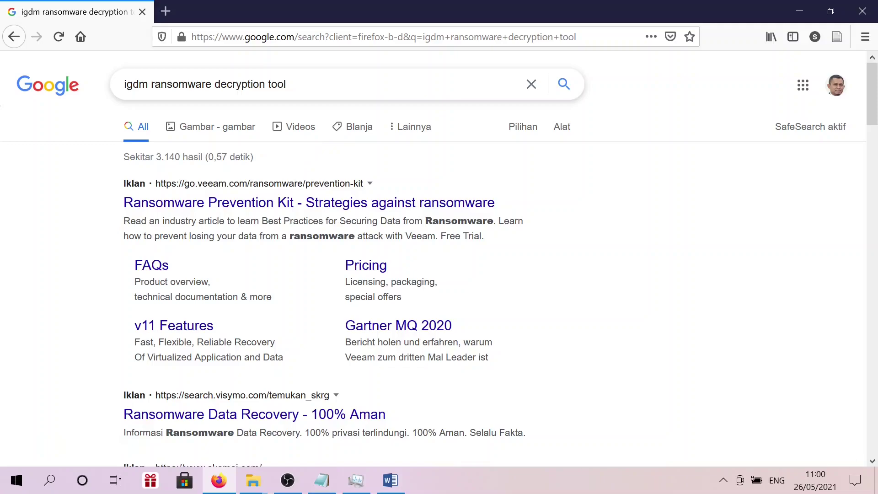
click(139, 83)
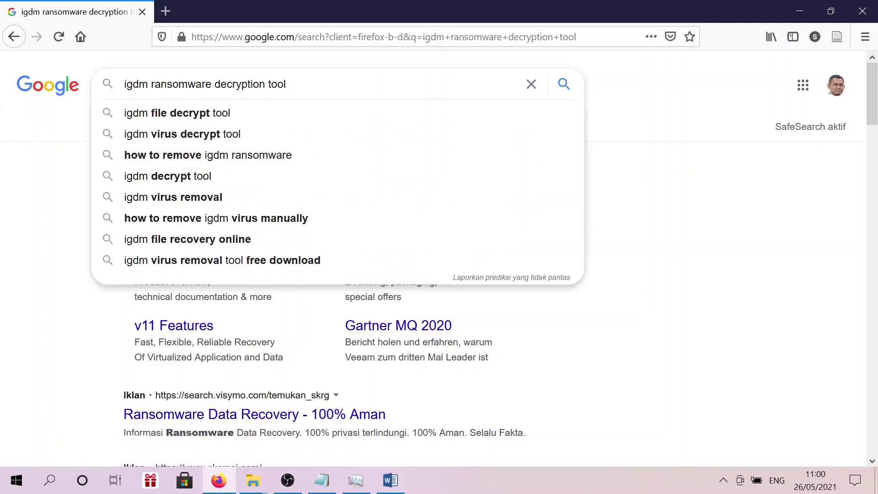
key(BackSpace)
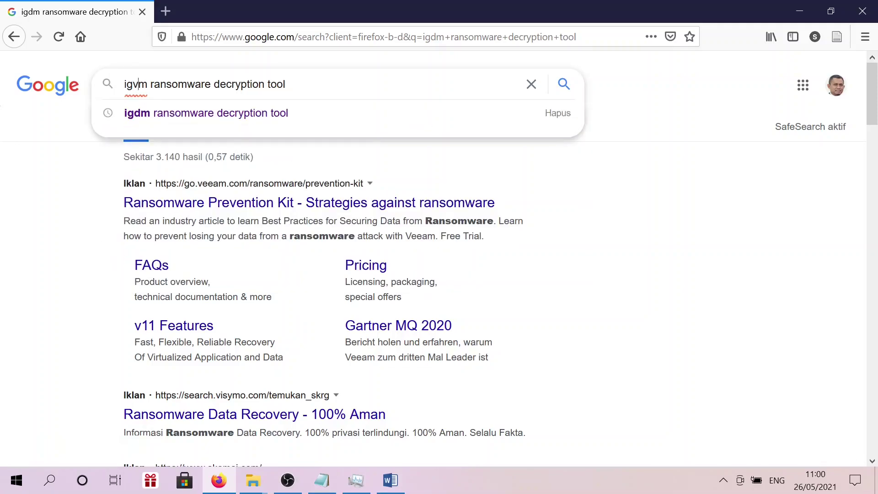
key(Return)
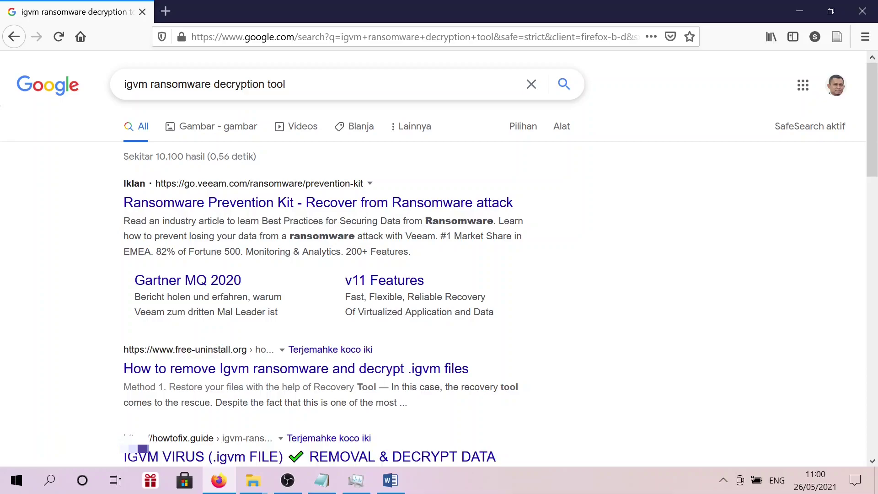
Step: Look through the igvm results and open BleepingComputer's "Decrypt .igvm files" forum topic in a new tab
scroll(337, 224, down, 4)
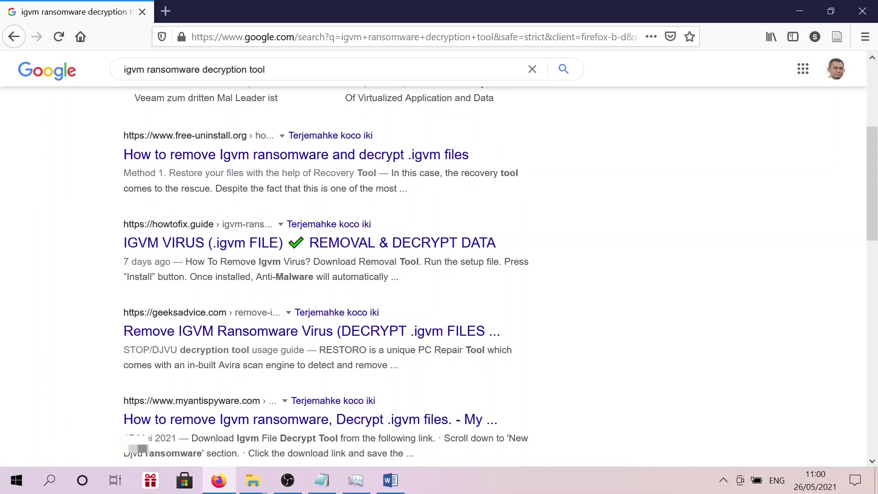
scroll(229, 433, up, 3)
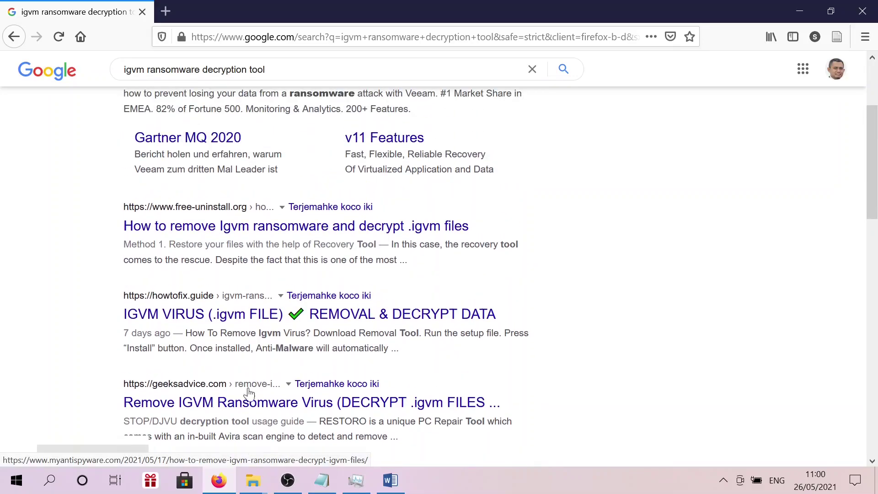
scroll(261, 306, down, 3)
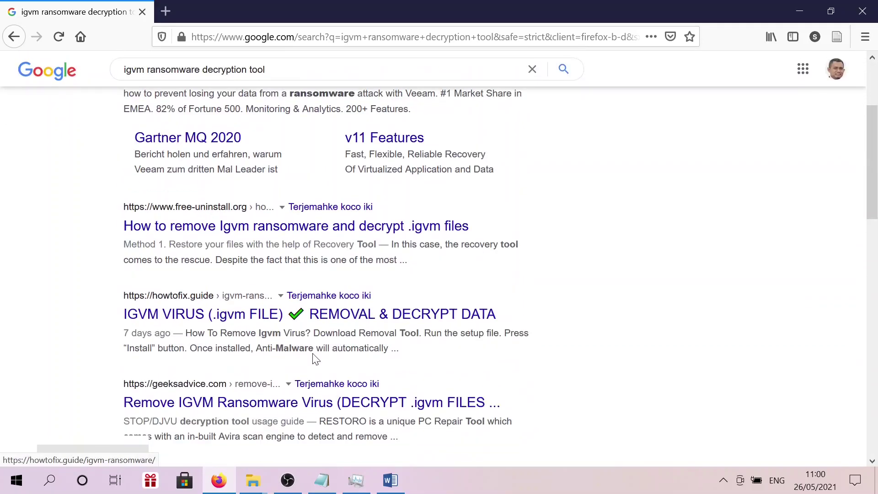
scroll(260, 311, down, 2)
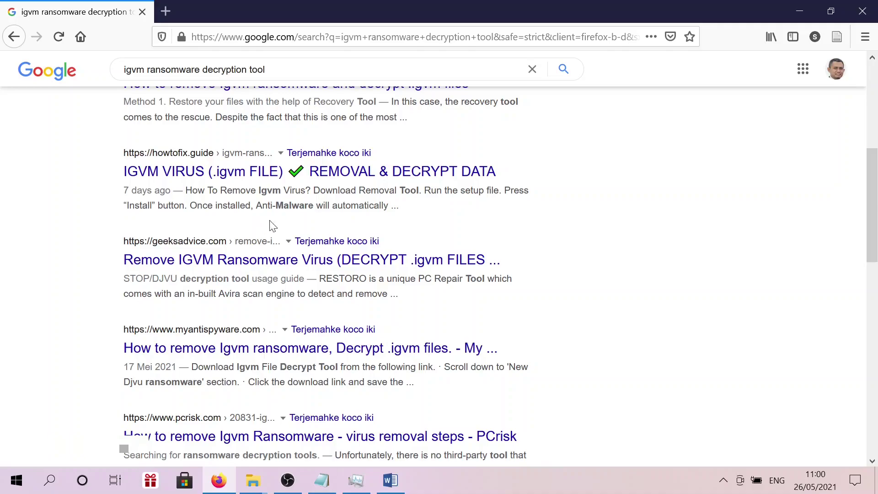
scroll(320, 274, down, 4)
scroll(316, 301, down, 2)
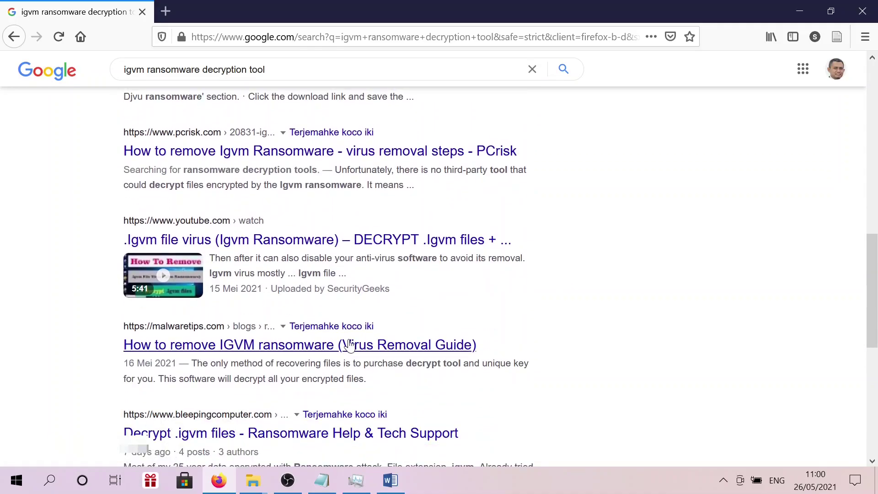
scroll(350, 346, down, 2)
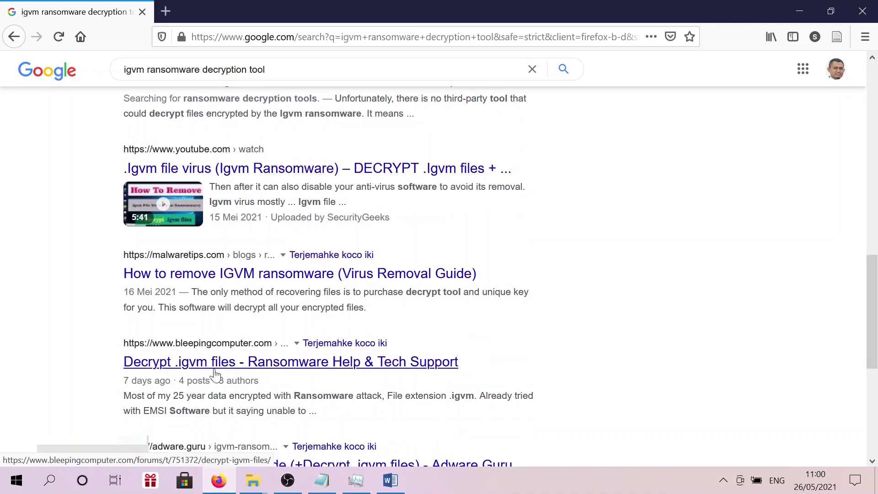
middle_click(234, 364)
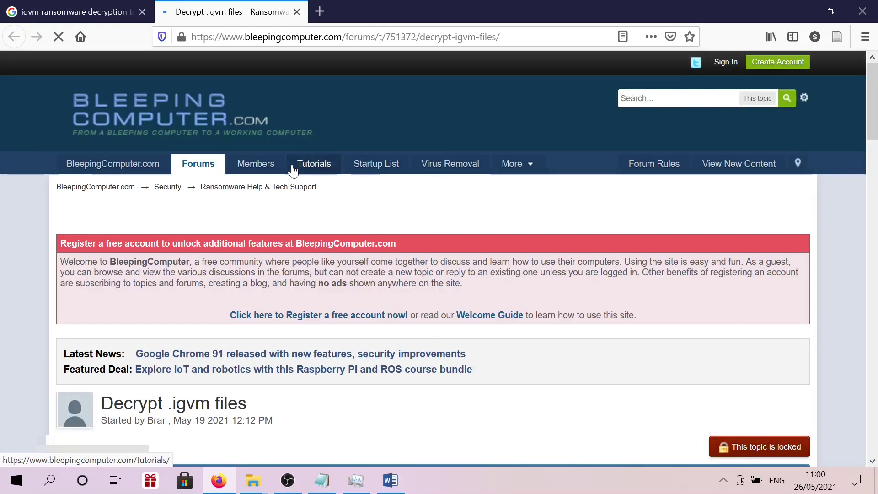
Step: Read the posts in the "Decrypt .igvm files" topic for advice on decrypting the encrypted files
scroll(403, 246, down, 4)
scroll(407, 245, down, 3)
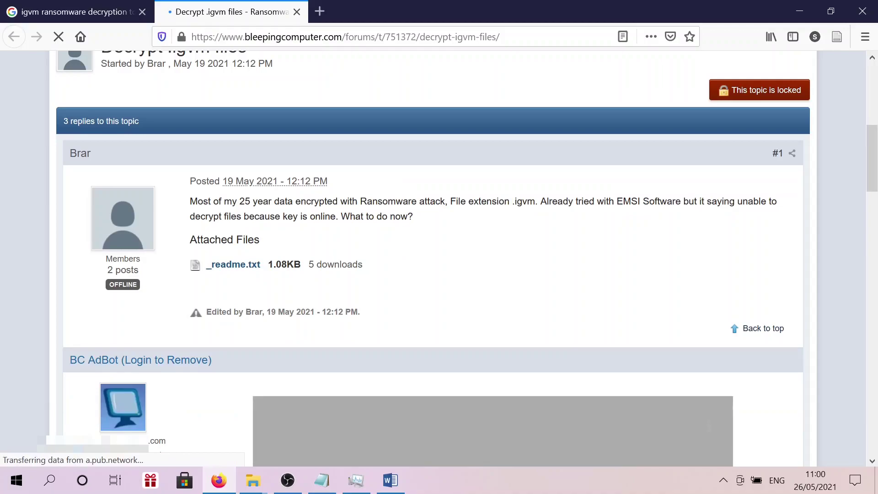
scroll(369, 226, down, 4)
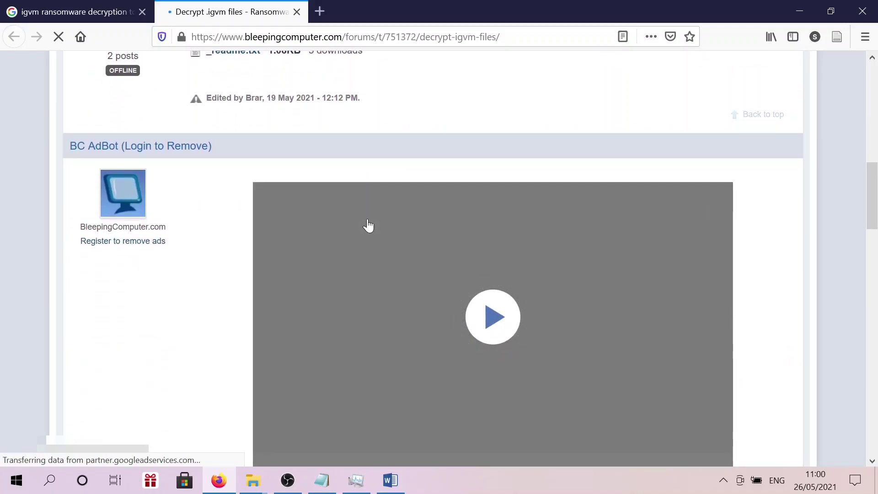
scroll(369, 226, down, 5)
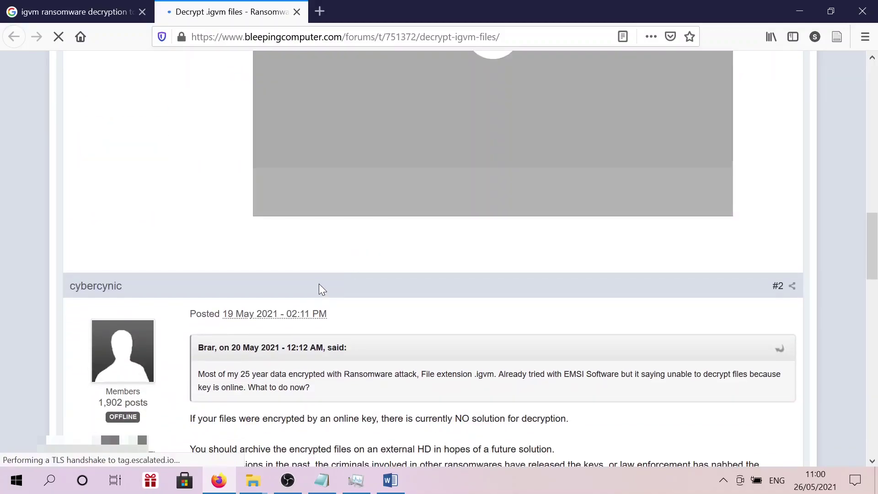
scroll(319, 285, down, 3)
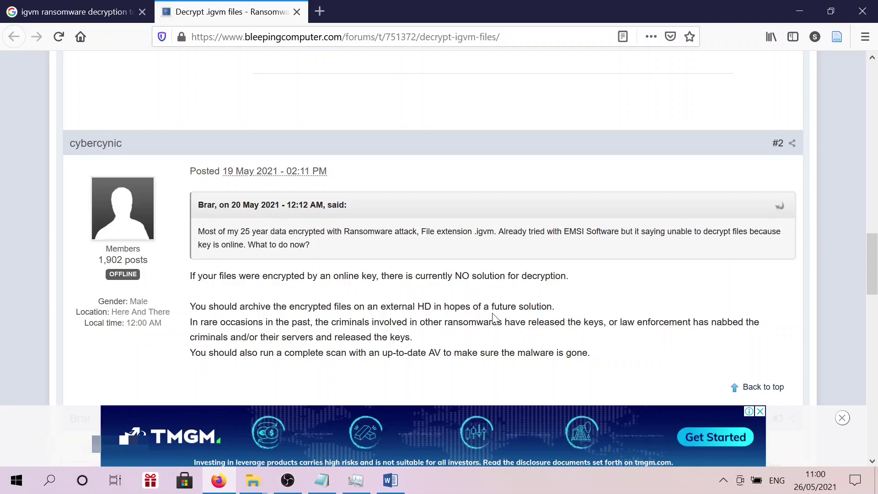
scroll(498, 305, up, 14)
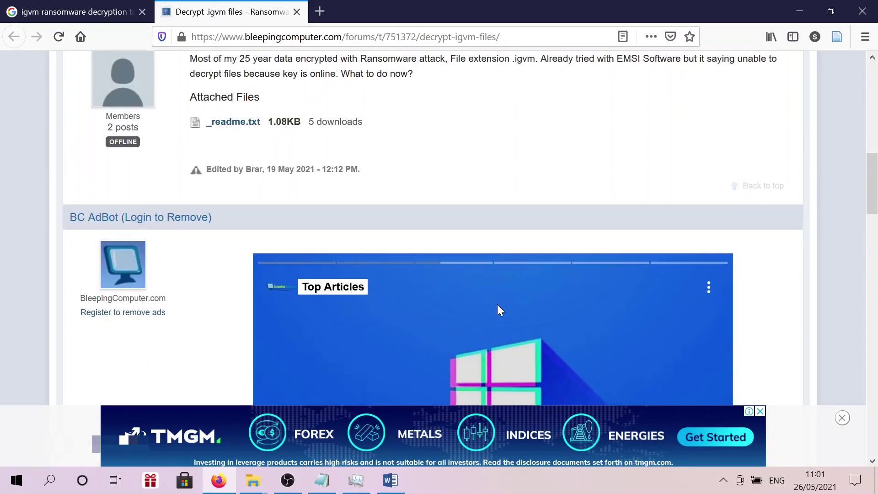
scroll(499, 306, down, 10)
scroll(503, 311, down, 2)
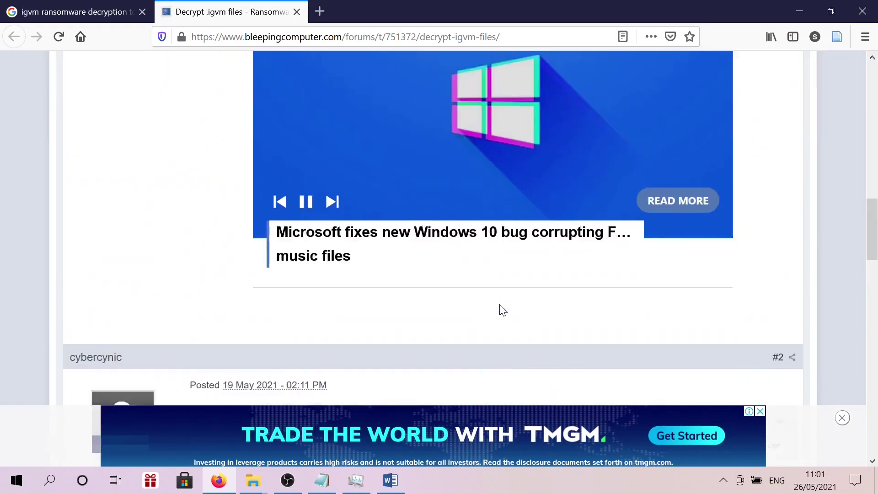
scroll(503, 311, up, 2)
scroll(503, 311, down, 10)
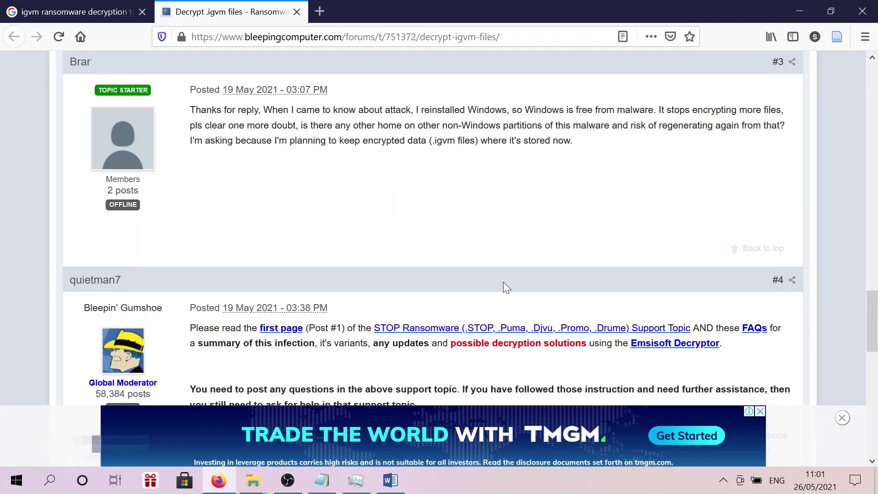
scroll(503, 282, up, 20)
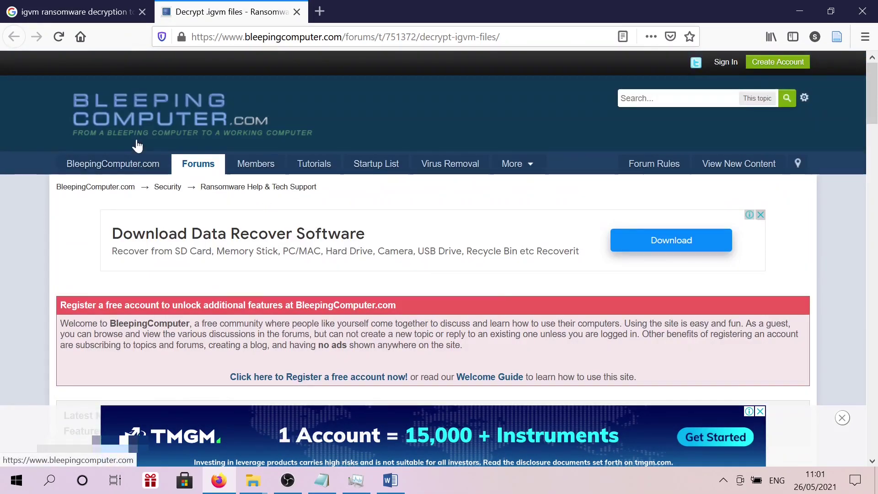
Step: Return to the Google results tab and search for "bitdefender labs anti-ransomware"
click(106, 14)
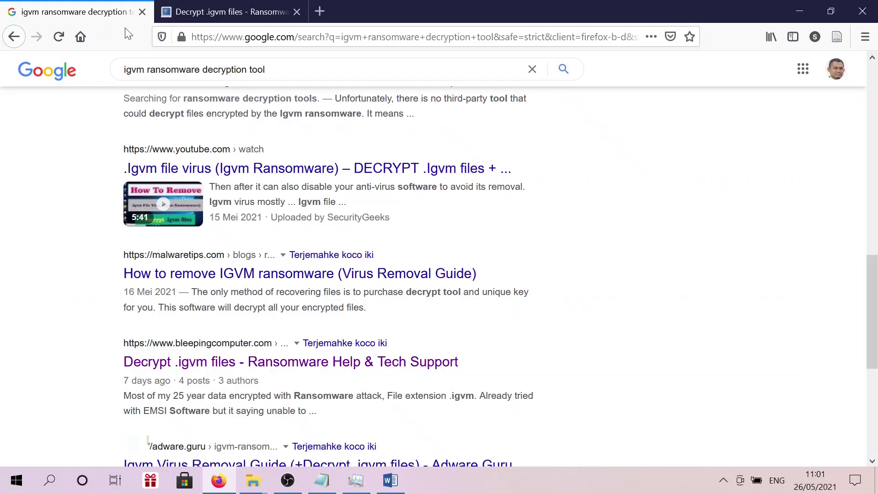
click(532, 69)
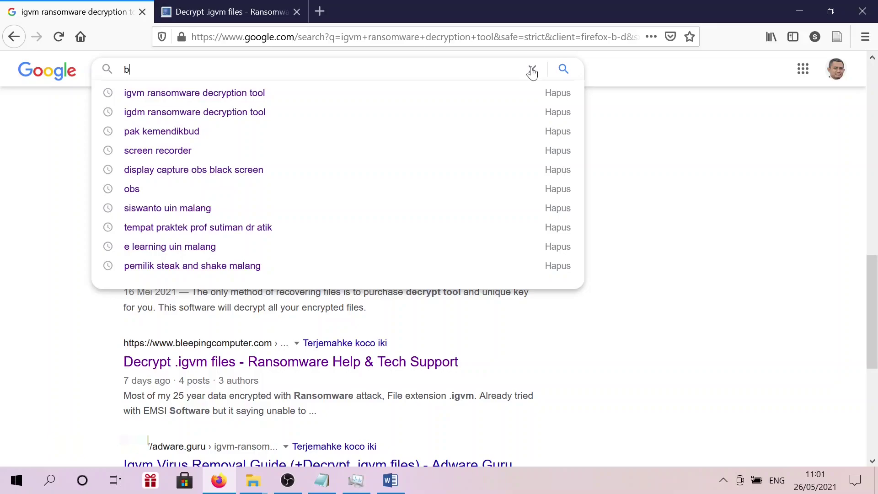
text(bitdefe)
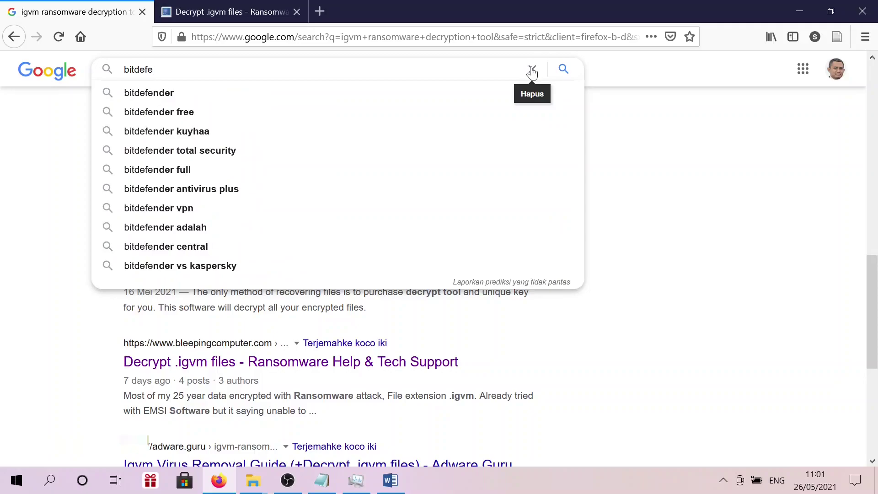
text(nder lab)
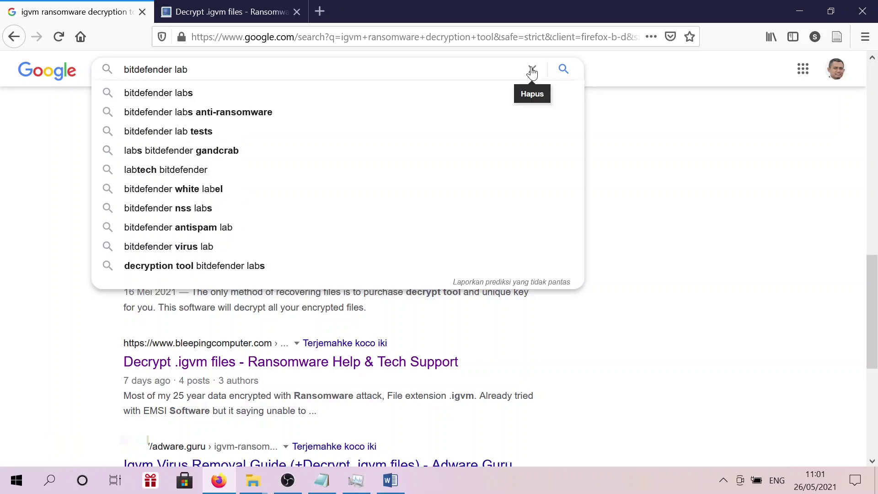
click(278, 112)
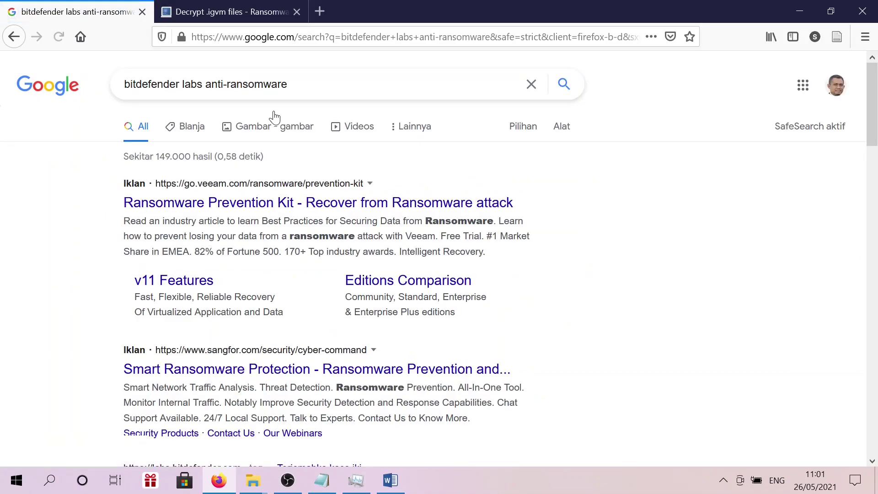
Step: Look through the search results, open "ransomware – Bitdefender Labs" in a new tab and switch to it
scroll(288, 213, down, 3)
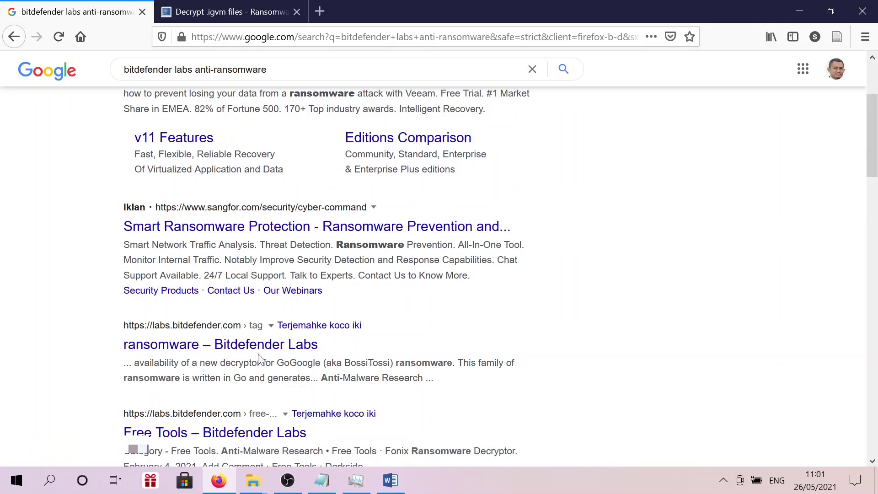
scroll(325, 342, down, 2)
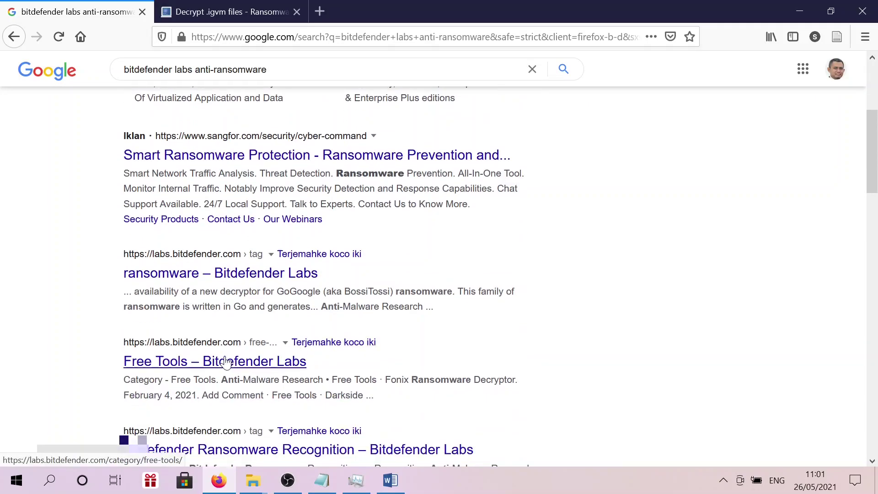
scroll(226, 361, down, 3)
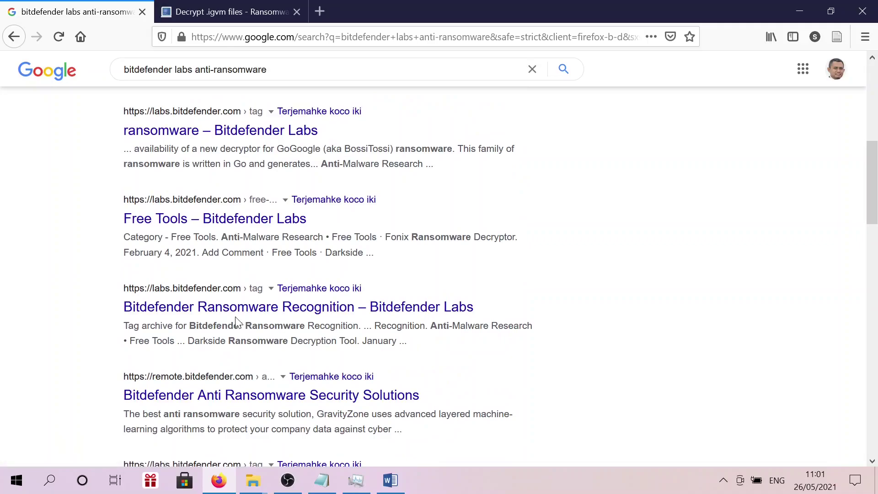
scroll(236, 315, down, 2)
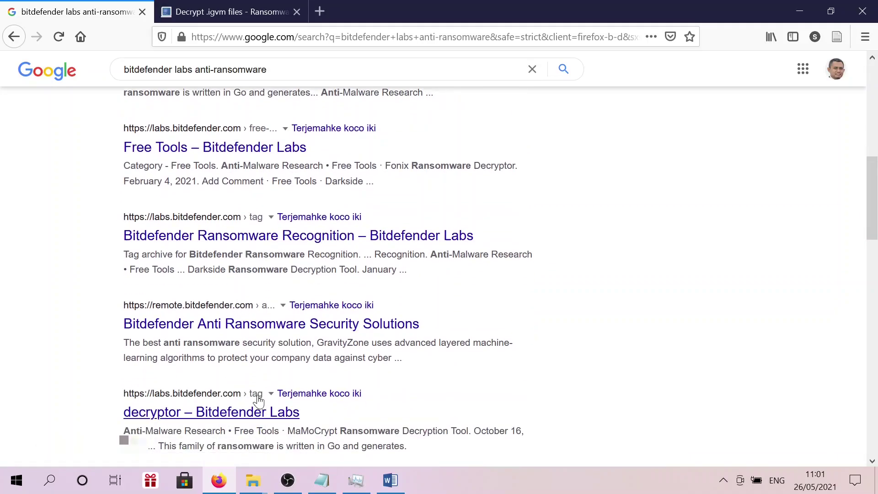
scroll(233, 306, up, 4)
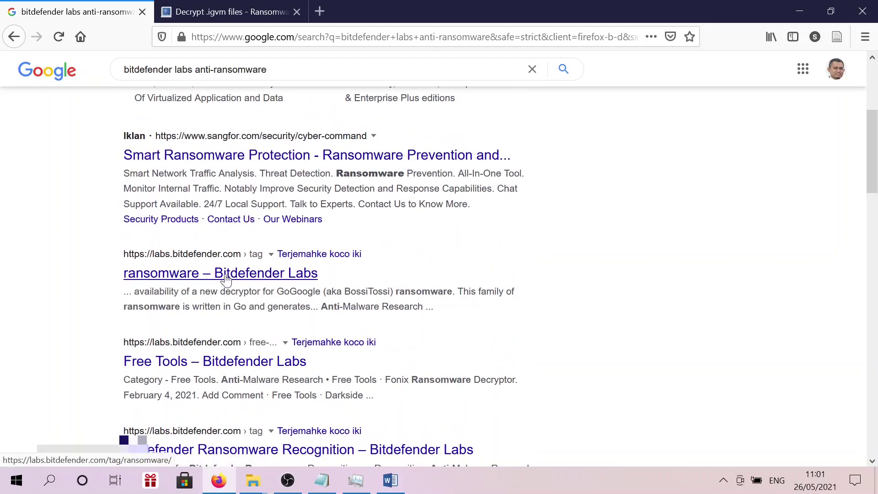
middle_click(226, 279)
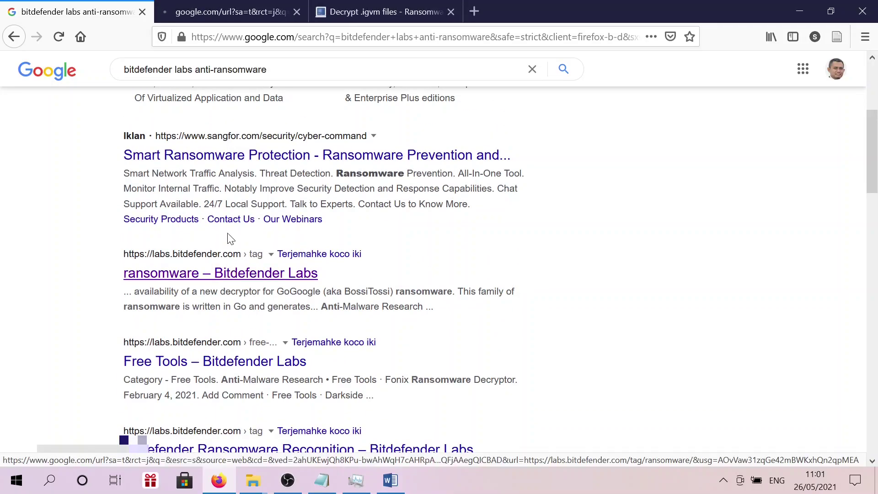
click(241, 2)
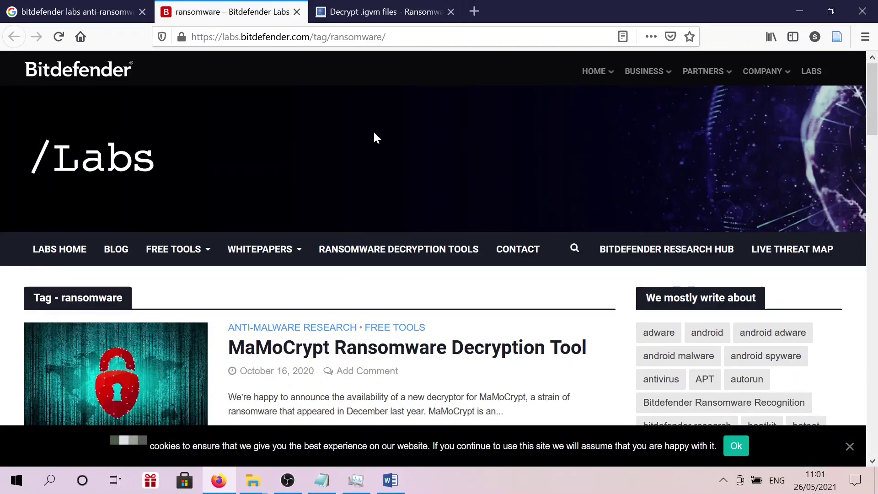
Step: Skim the Bitdefender Labs ransomware tag page and open its Ransomware Decryption Tools section
scroll(373, 135, down, 2)
scroll(374, 133, down, 3)
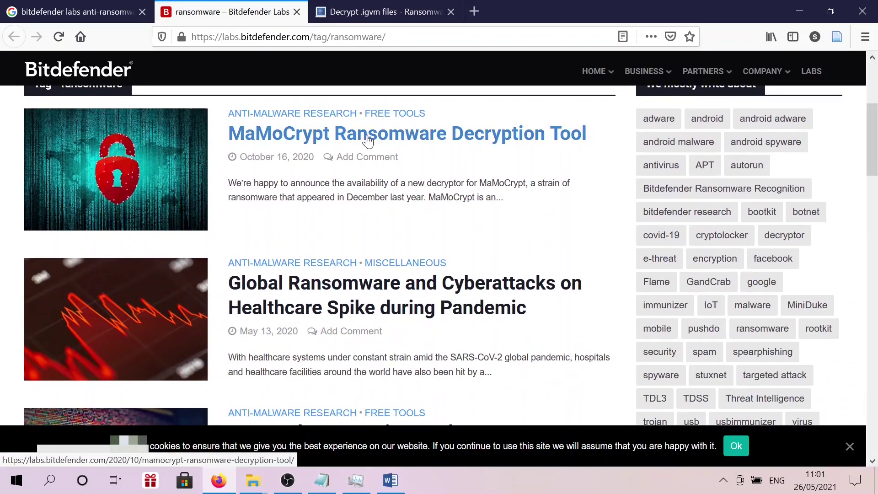
scroll(376, 146, up, 5)
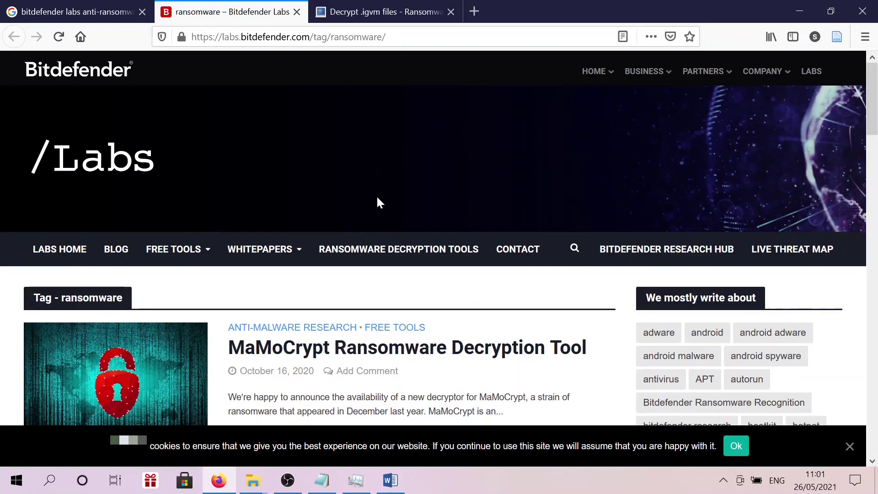
click(373, 258)
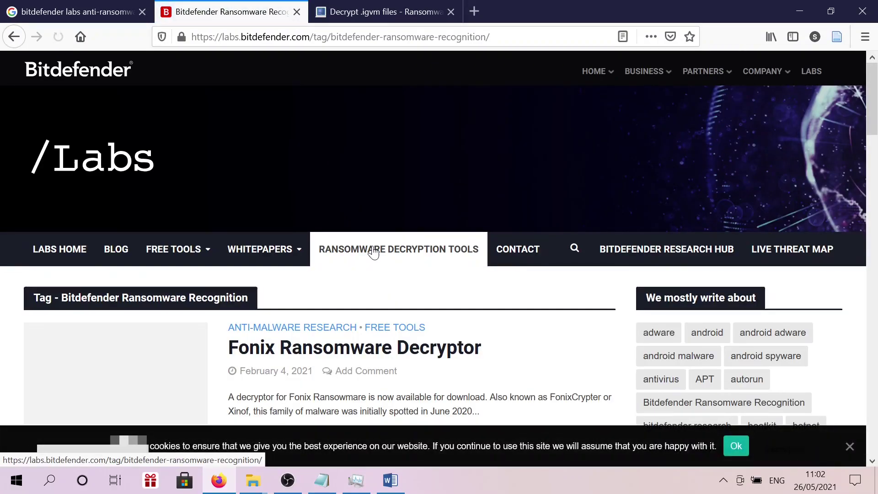
Step: Look through the listed Bitdefender decryption tools and open the Fonix Ransomware Decryptor article
scroll(373, 251, down, 2)
scroll(372, 244, down, 4)
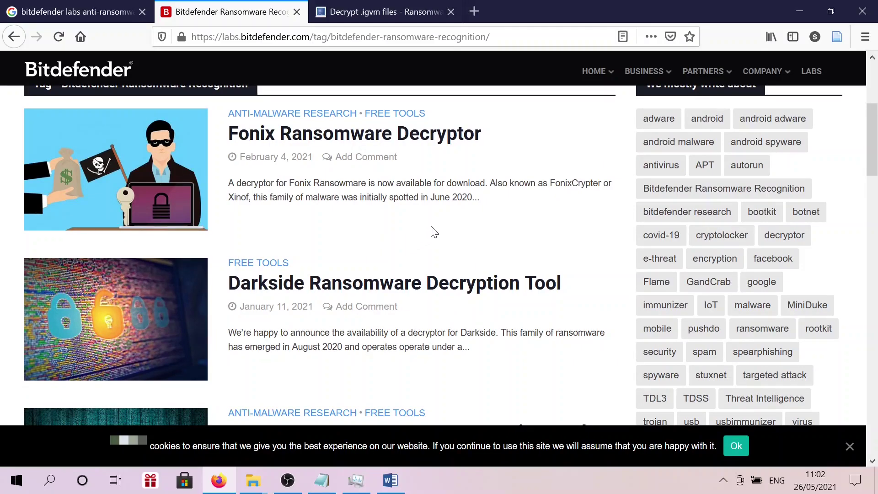
scroll(407, 224, down, 8)
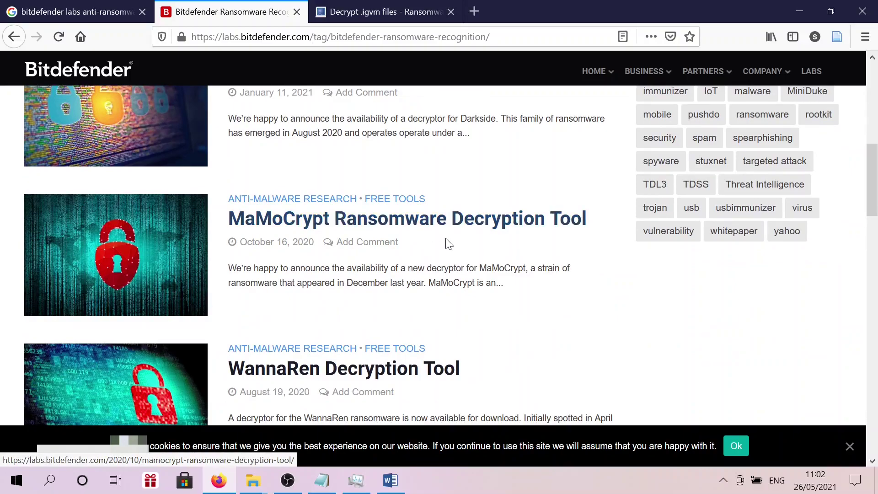
scroll(455, 247, down, 4)
scroll(467, 253, down, 15)
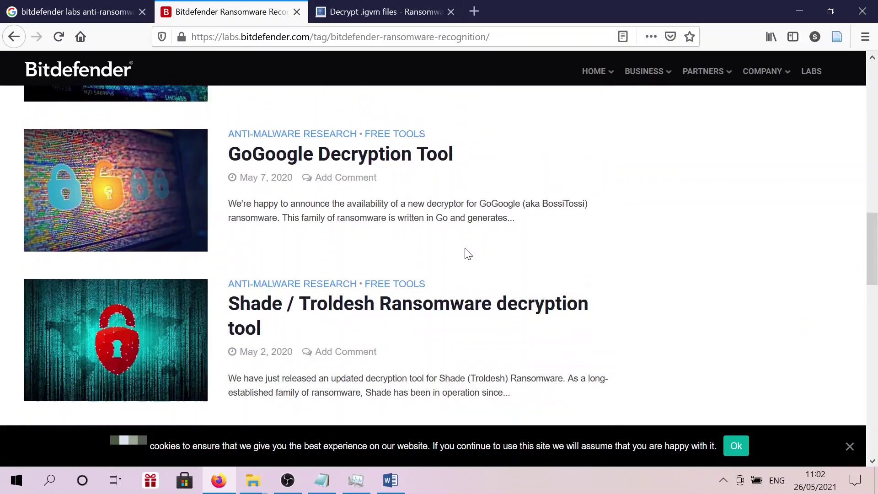
scroll(467, 253, down, 6)
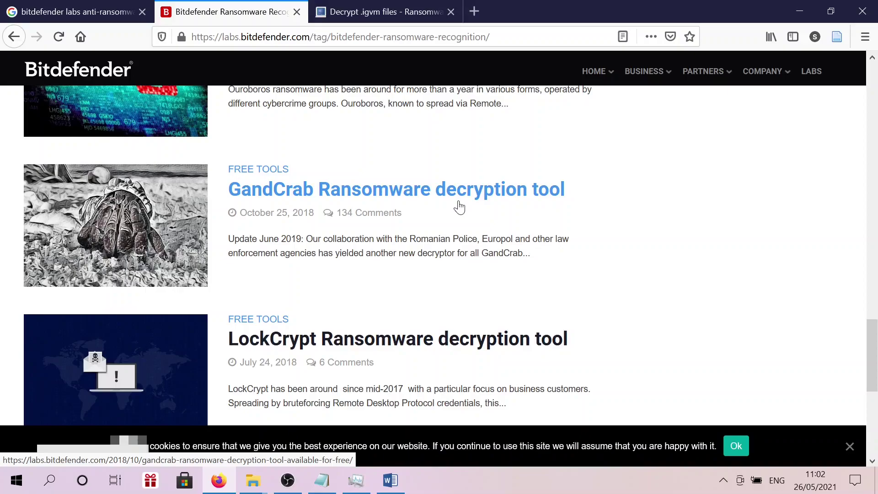
scroll(460, 207, up, 20)
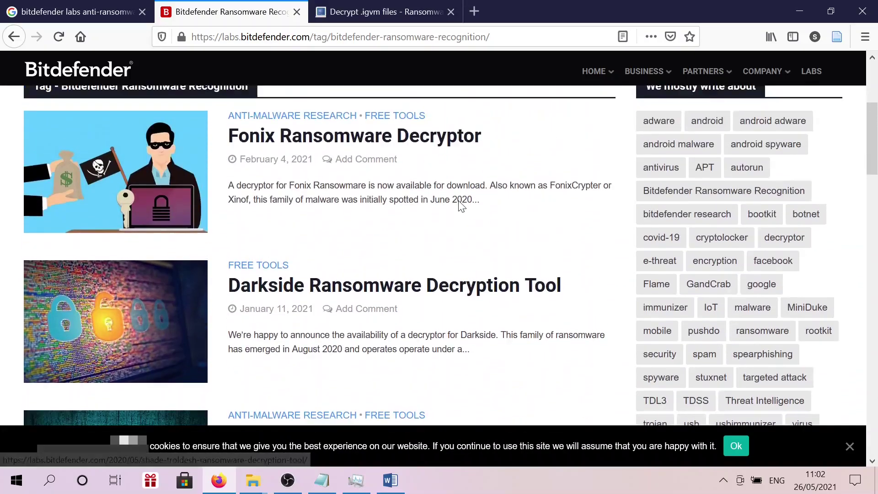
scroll(460, 208, down, 5)
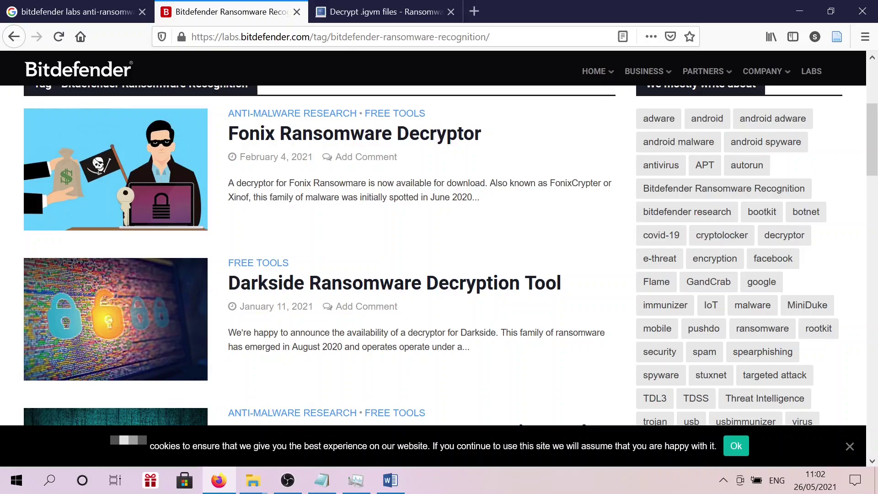
click(318, 143)
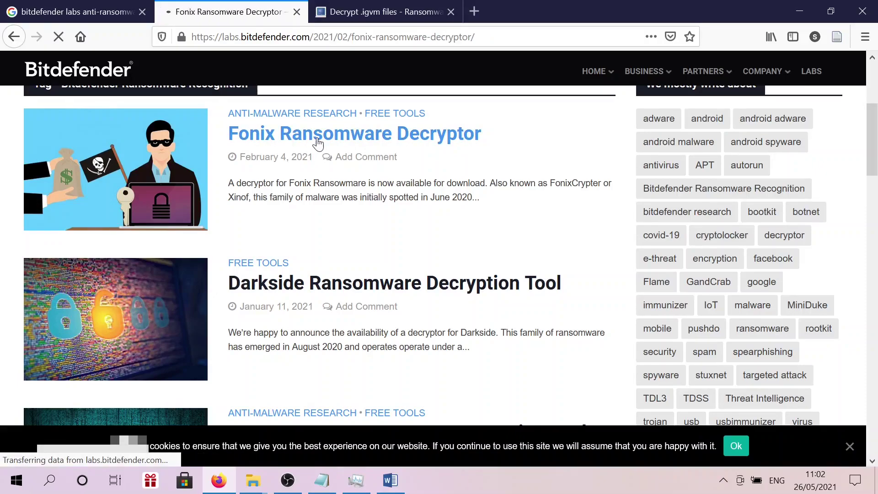
Step: Read the Fonix Ransomware Decryptor introduction and its usage instructions up to Step 4
scroll(334, 158, down, 5)
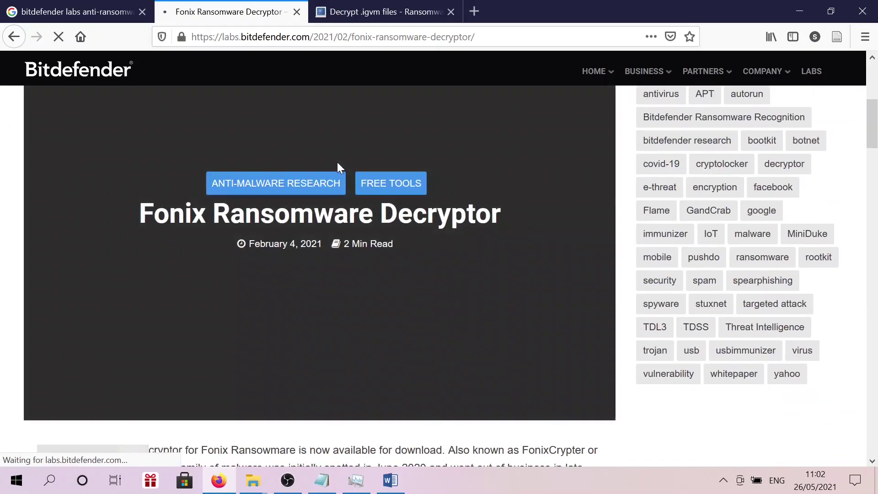
scroll(355, 188, down, 5)
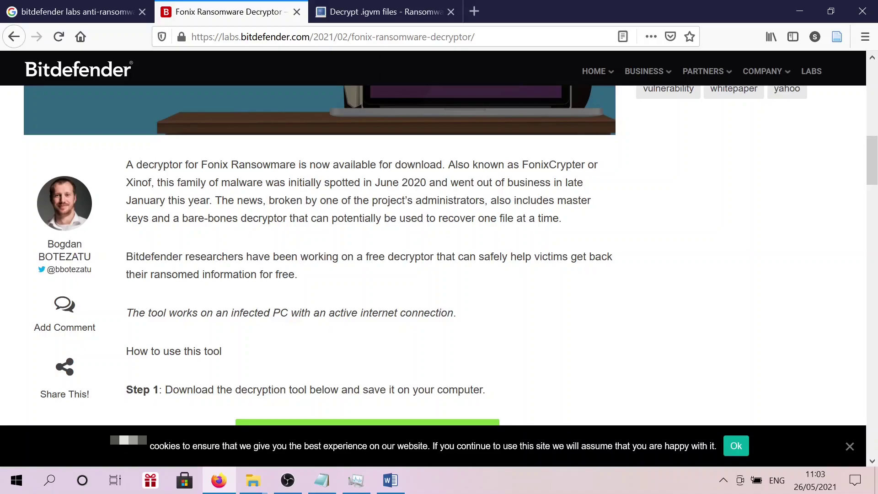
scroll(329, 229, down, 3)
scroll(488, 229, down, 3)
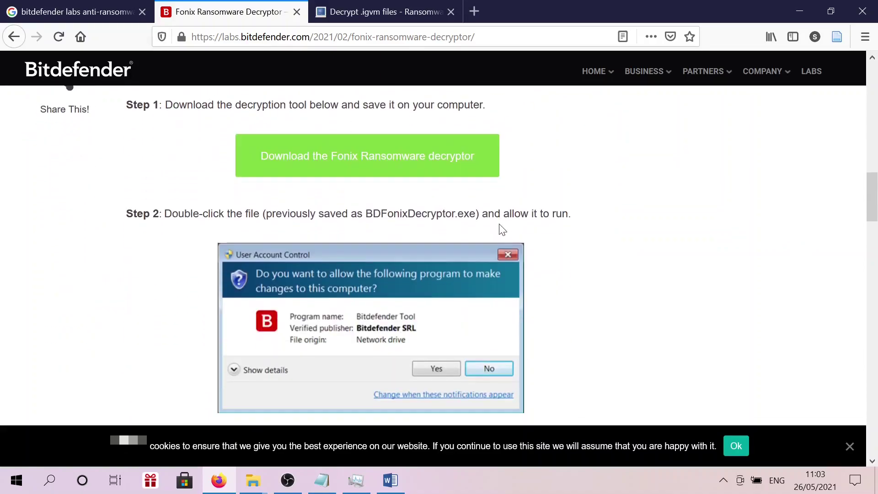
scroll(568, 227, down, 6)
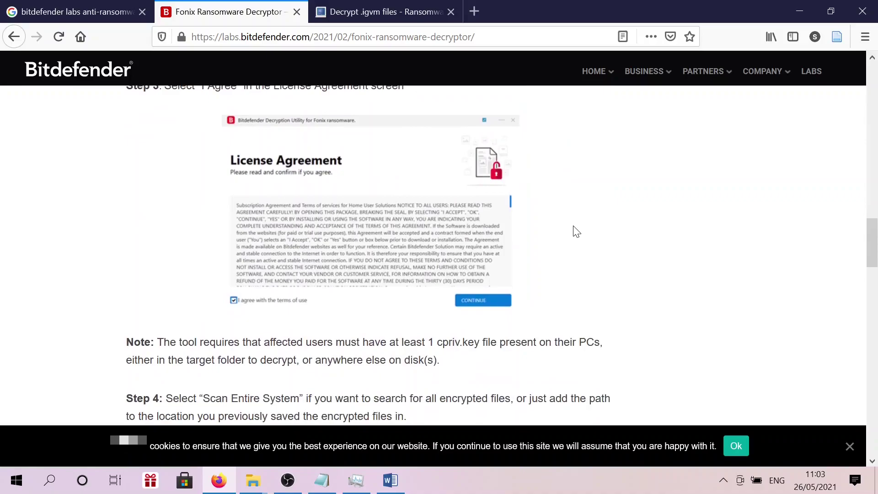
scroll(580, 228, down, 2)
Step: Open the Microsoft Defender threat notification, check the Virus & threat protection page, and return to the decryptor article
mouse_move(737, 398)
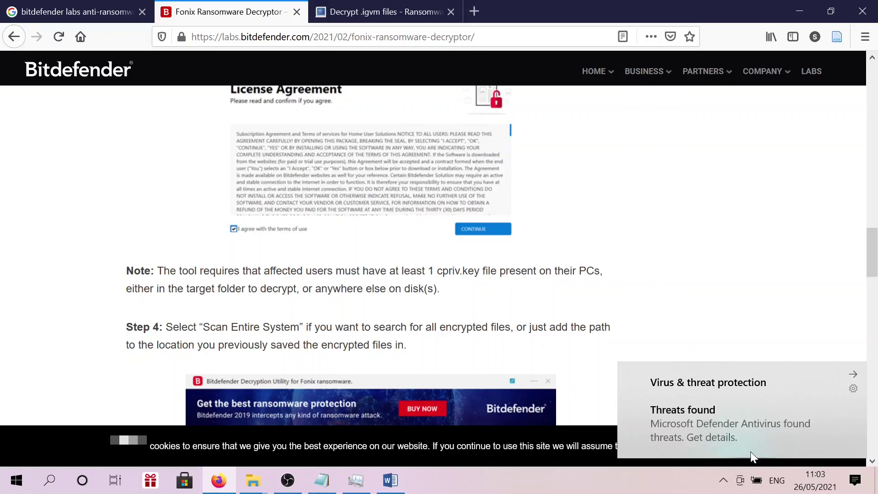
click(704, 440)
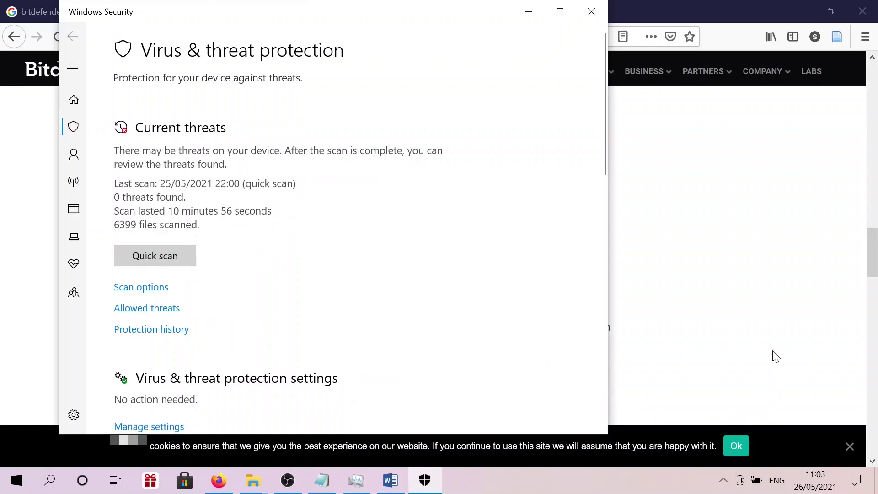
click(742, 268)
Step: Read the remaining decryptor instructions from Step 4 to the acknowledgement and return to the start of the article
scroll(604, 281, down, 4)
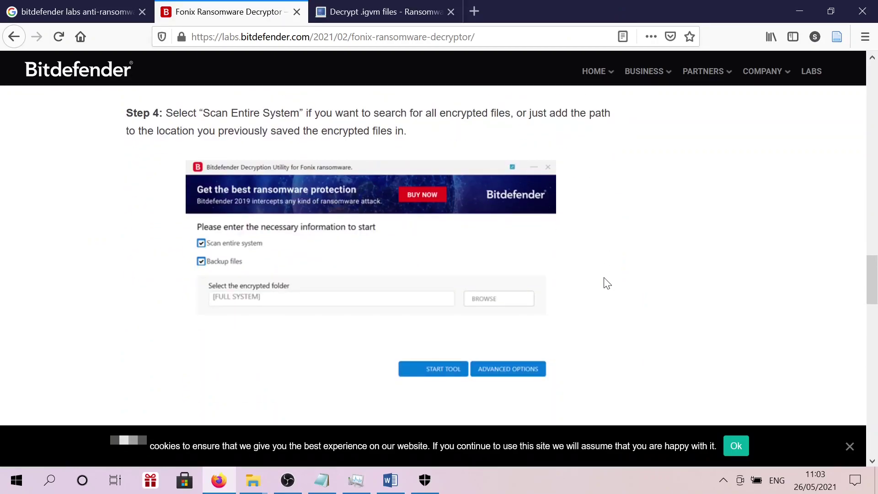
scroll(605, 282, down, 4)
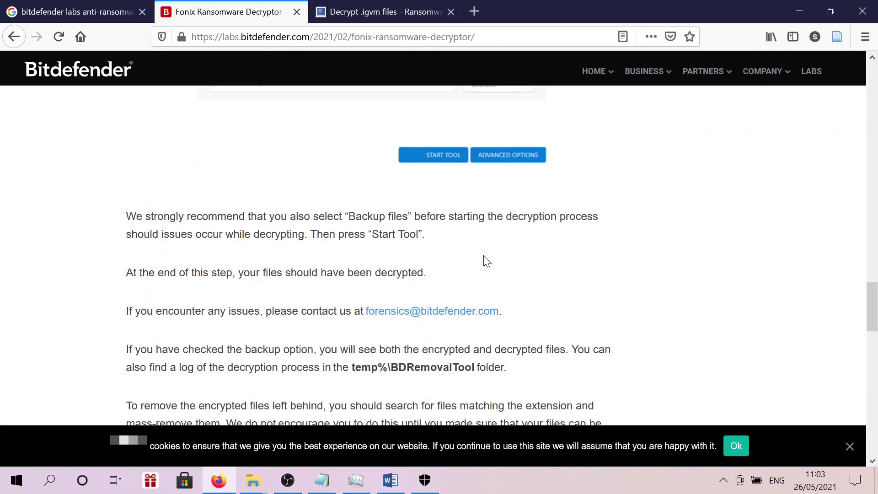
scroll(533, 276, down, 3)
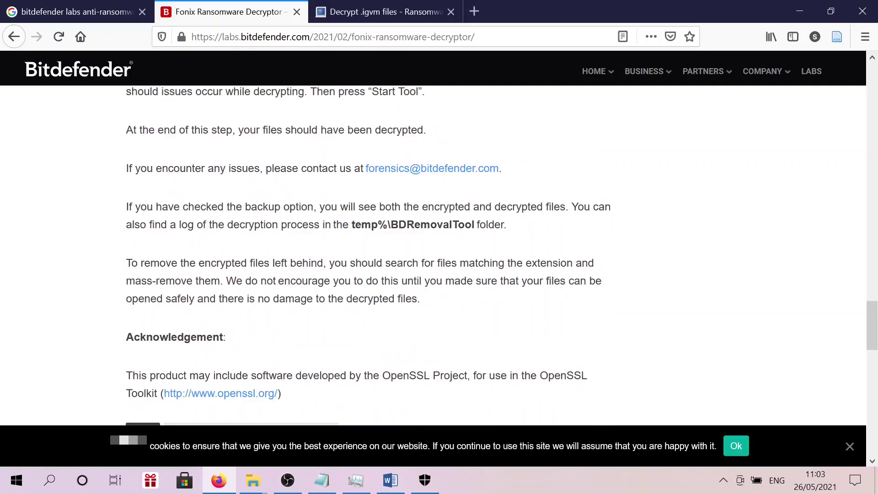
scroll(576, 290, up, 20)
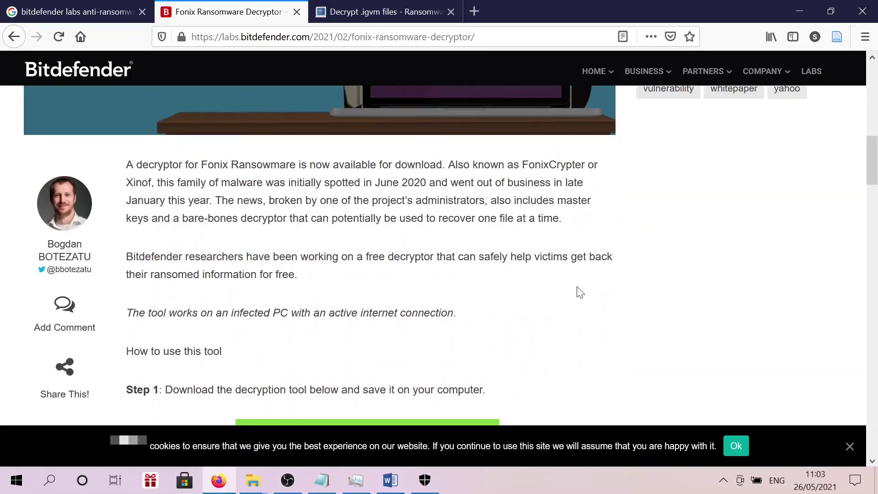
scroll(596, 270, up, 6)
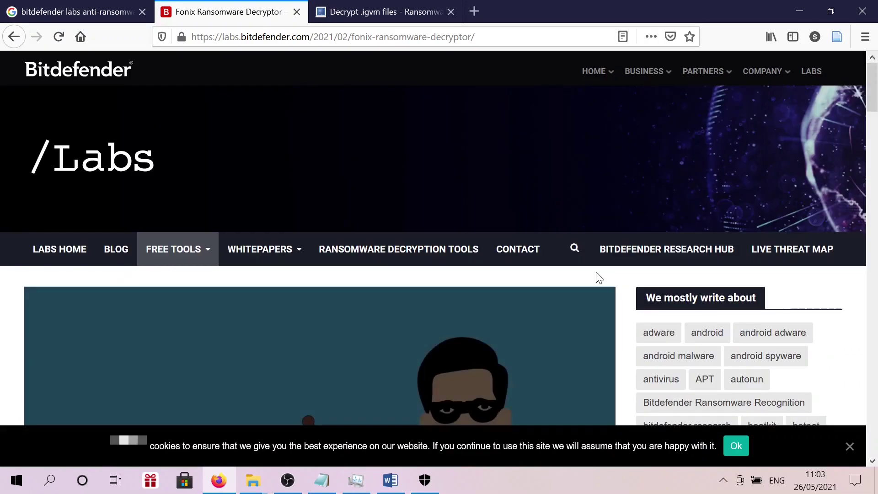
Step: Download the Fonix Ransomware decryptor from Step 1 of the article and save BDFONIXDecryptor.exe
scroll(561, 267, down, 8)
scroll(542, 252, down, 10)
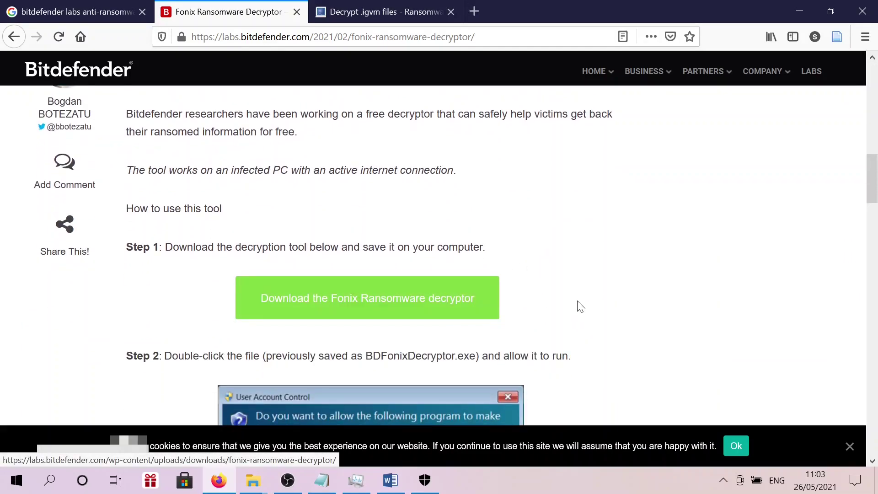
click(392, 306)
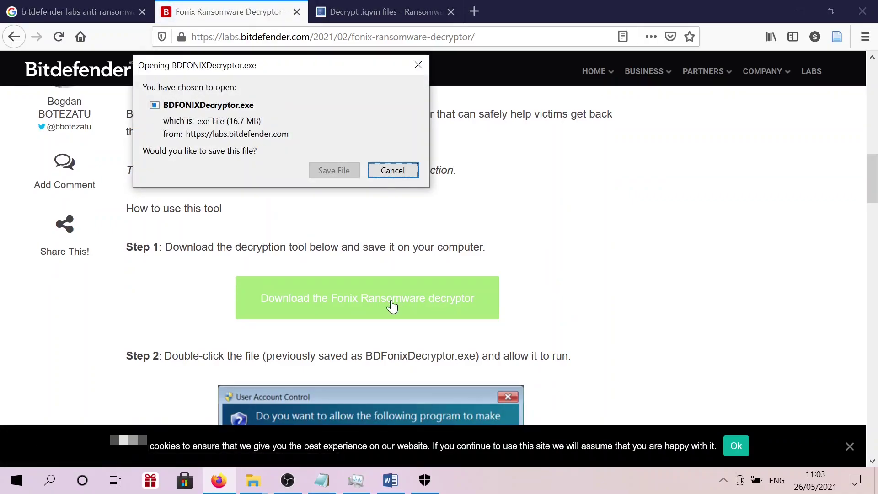
click(334, 171)
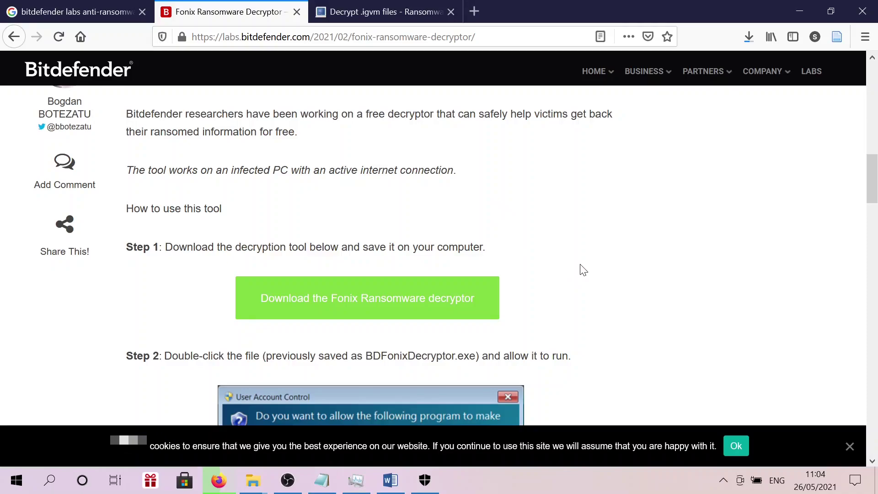
Step: Go back from the Fonix article to the Bitdefender Ransomware Recognition listing and close the "Decrypt .igvm files" page
scroll(583, 269, up, 10)
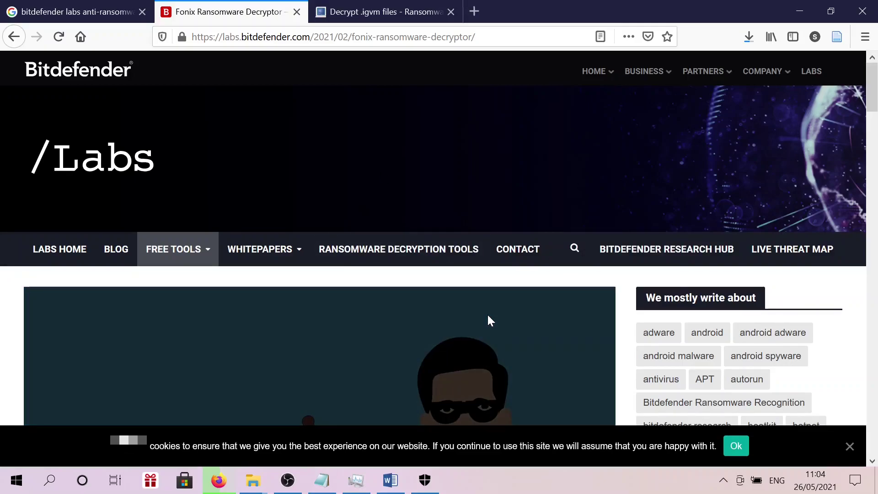
scroll(503, 312, down, 15)
scroll(516, 305, up, 5)
scroll(517, 304, up, 10)
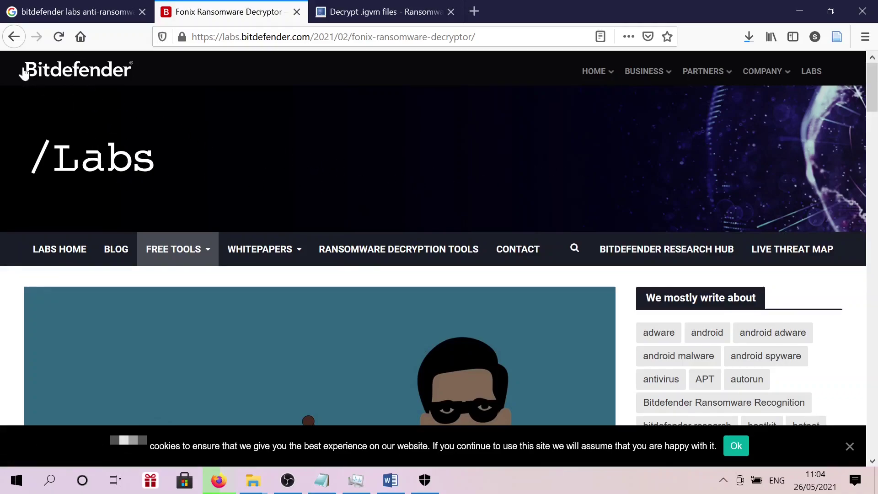
click(14, 36)
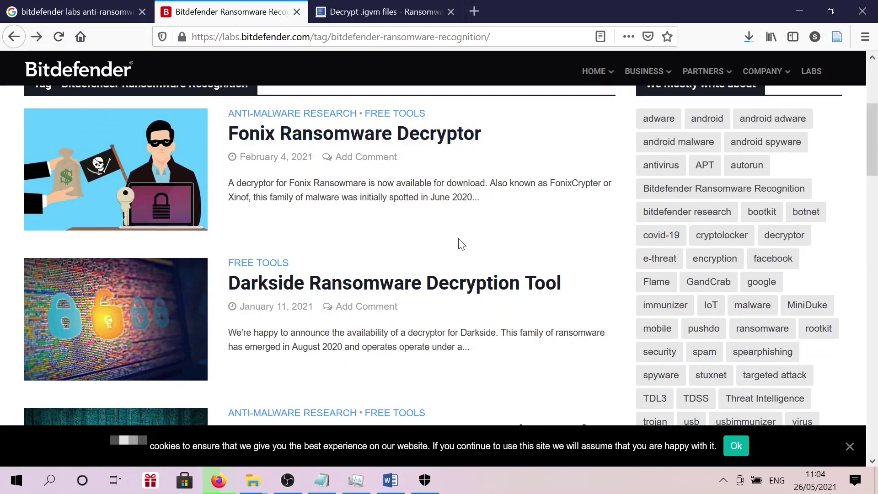
scroll(457, 243, up, 5)
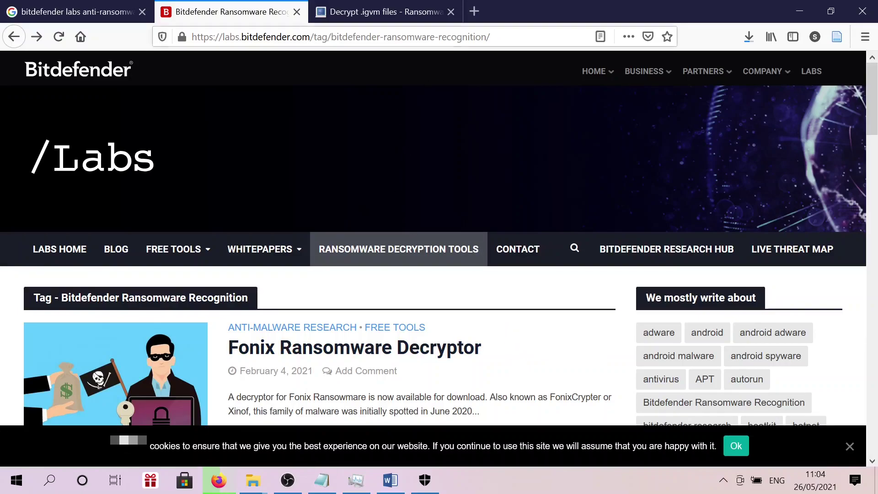
click(451, 11)
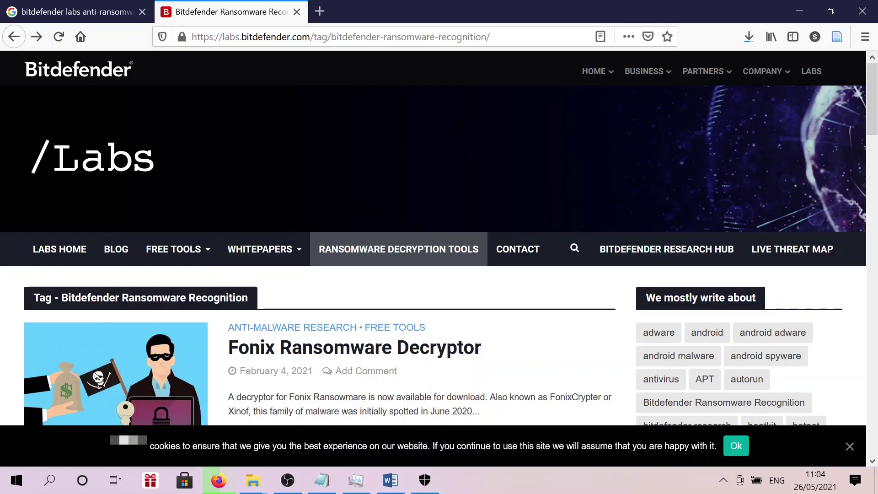
Step: Switch to Notepad to review the _readme.txt ransom note, and look through the encrypted .igvm files in File Explorer's Documents folder
click(320, 485)
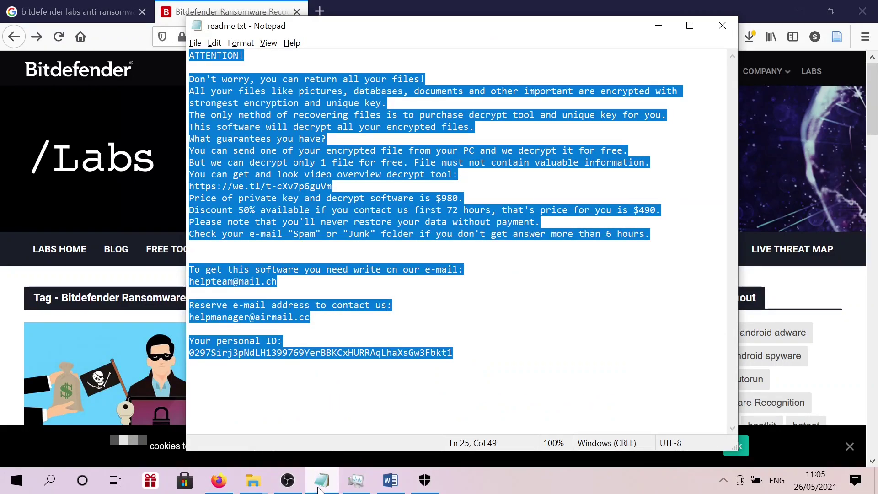
click(282, 341)
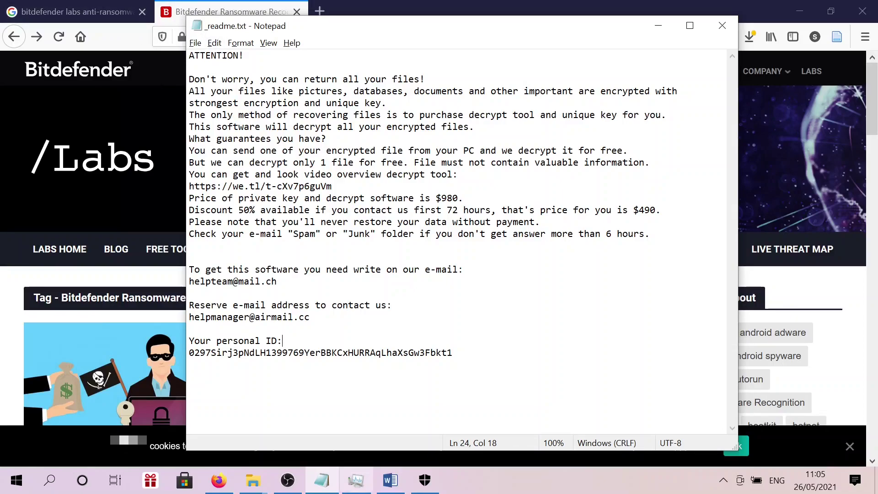
click(254, 485)
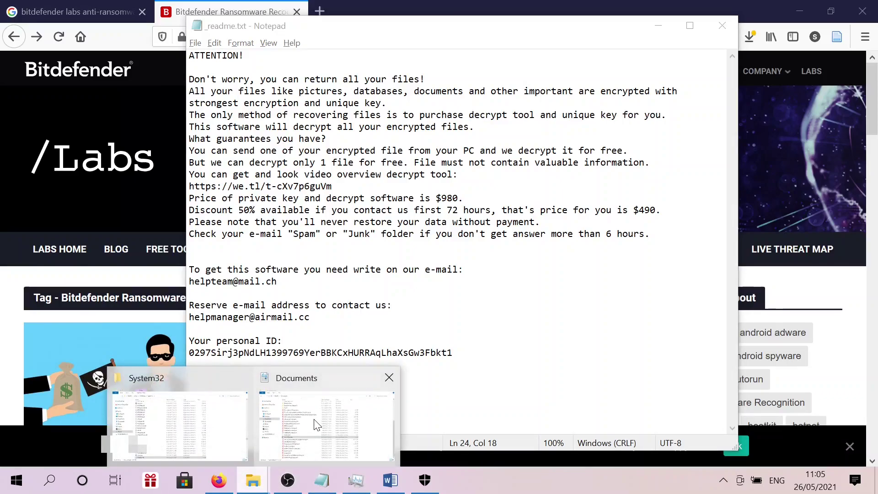
click(295, 423)
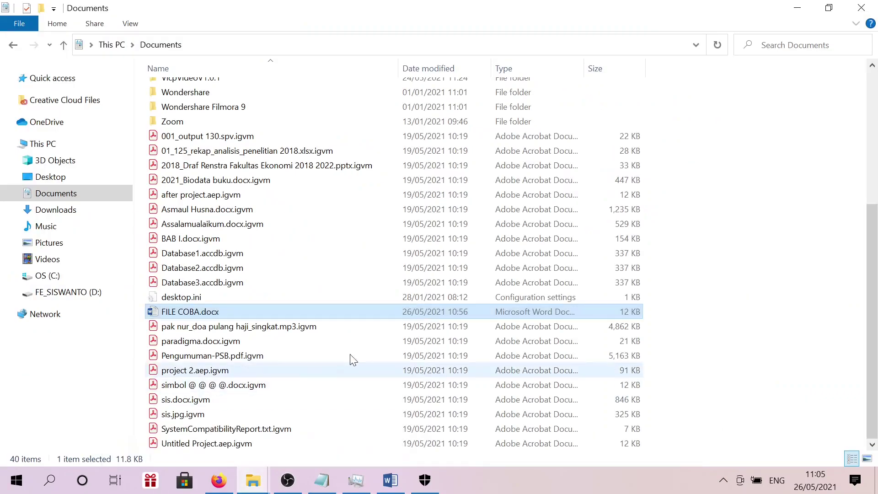
click(320, 341)
scroll(338, 312, up, 5)
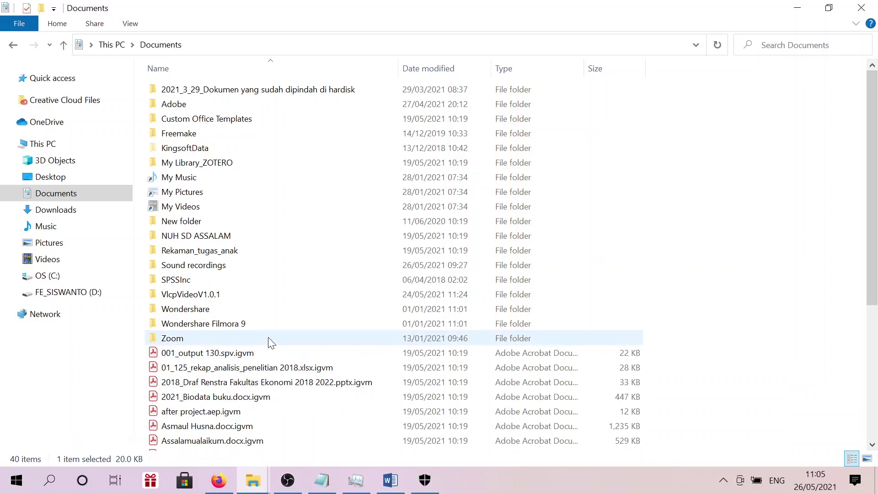
scroll(316, 322, down, 5)
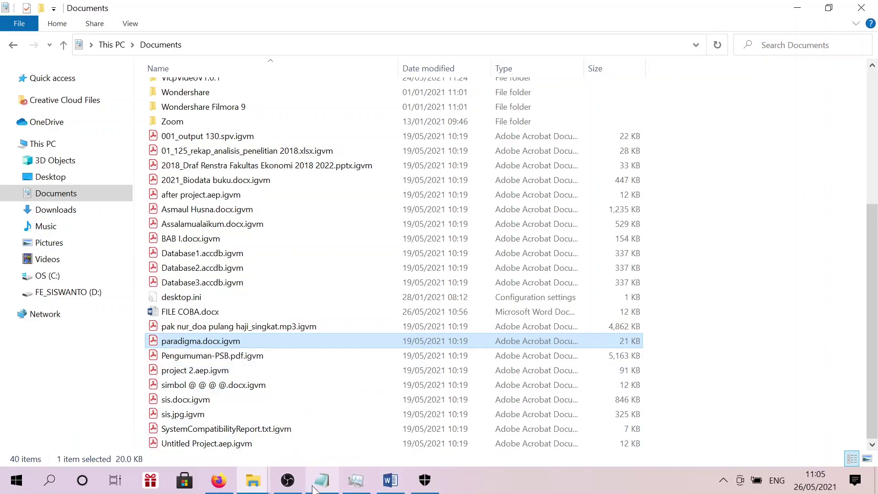
Step: Switch back to Firefox and replace the earlier Google query with a search for "igvm ransomware variants"
click(219, 480)
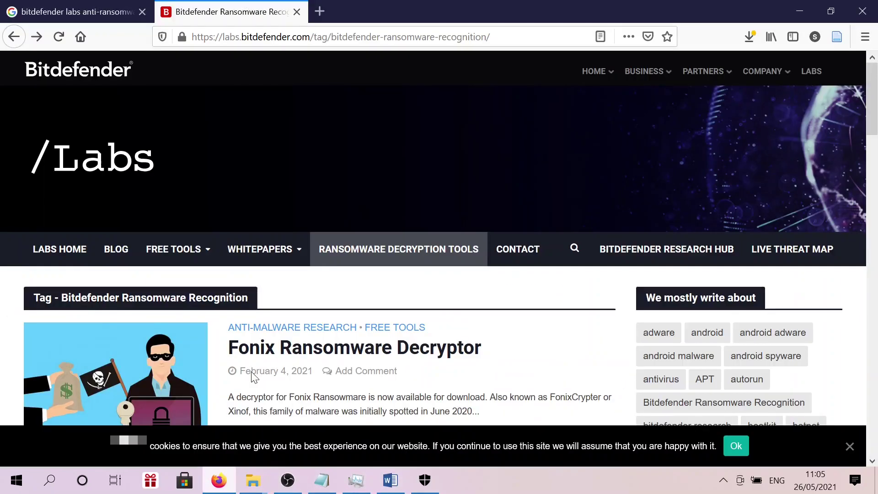
click(4, 8)
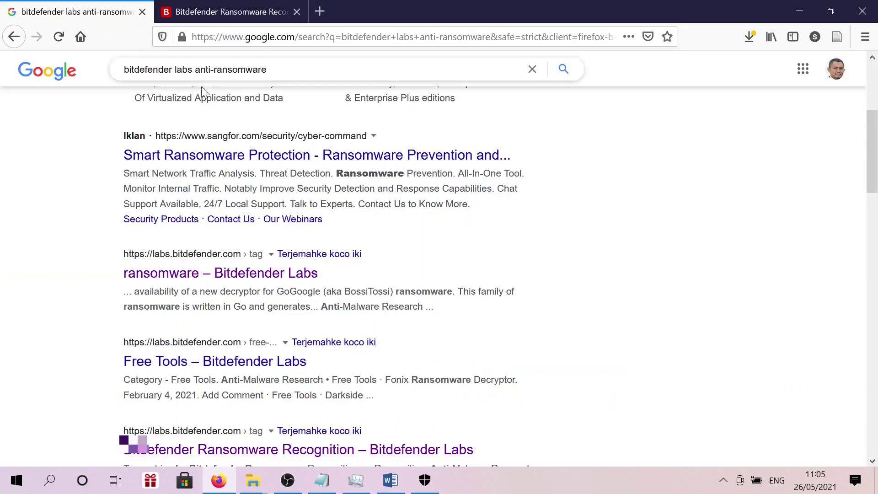
click(532, 69)
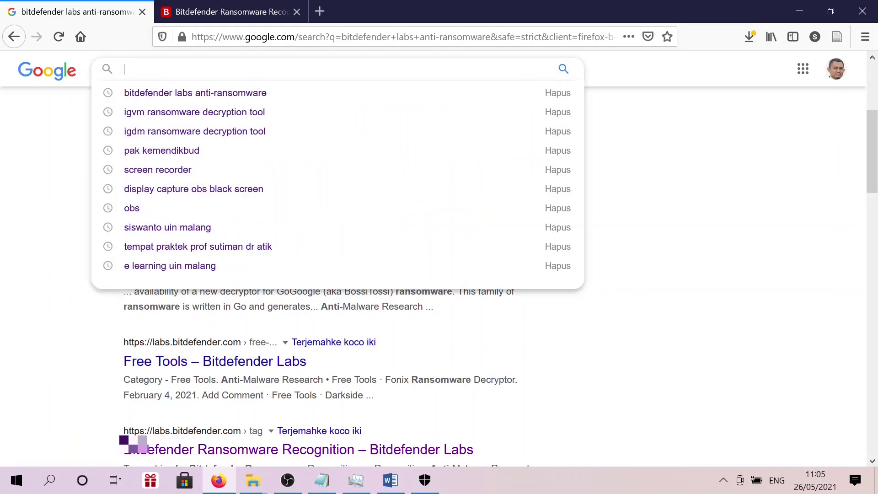
text(igv)
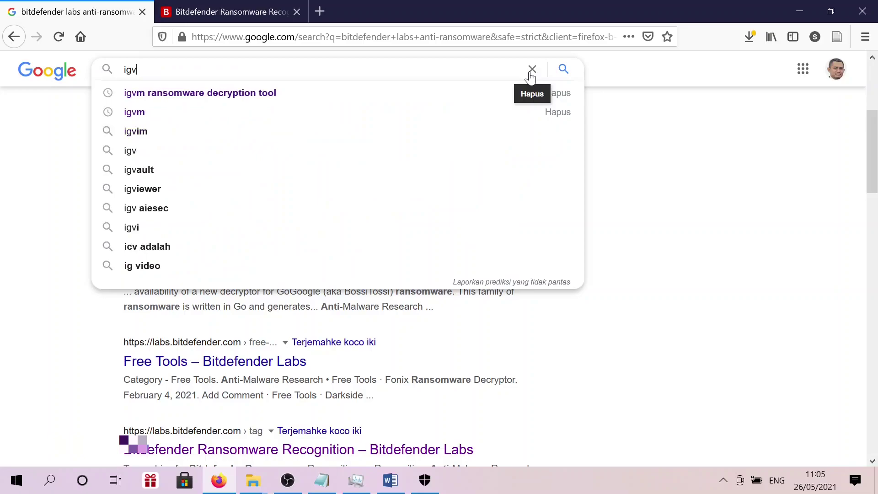
text(m ransom)
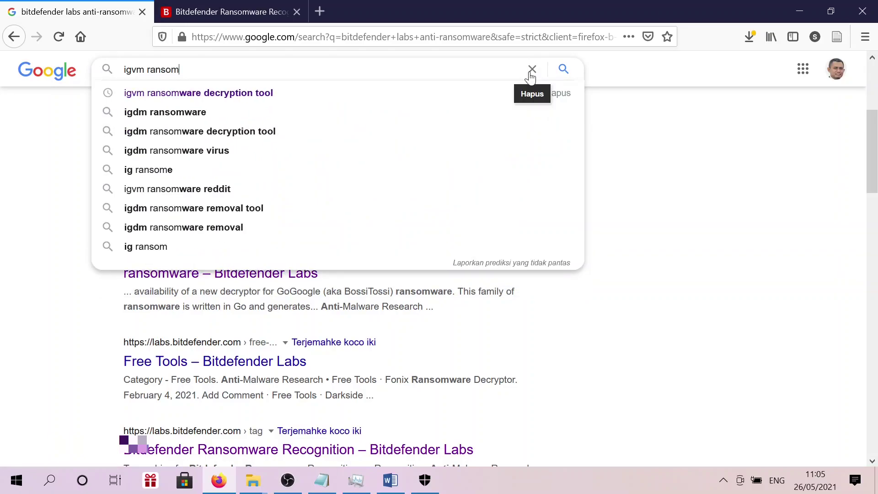
text(ware va)
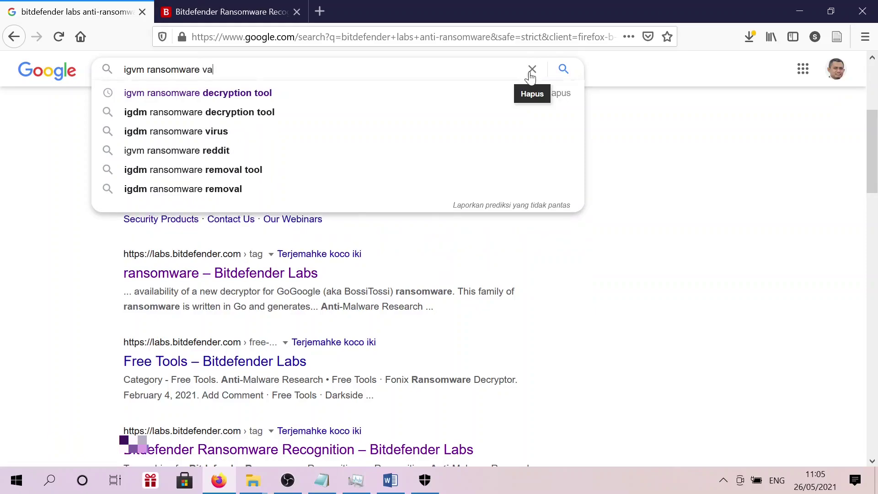
text(r)
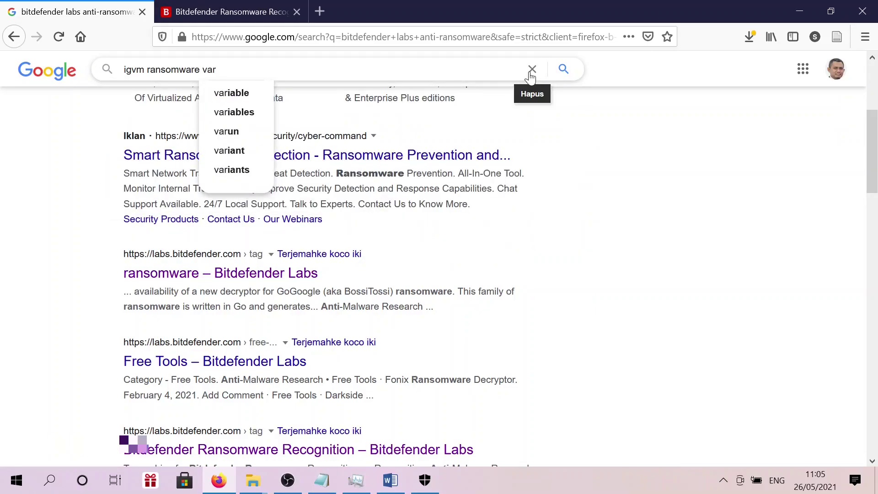
text(ians)
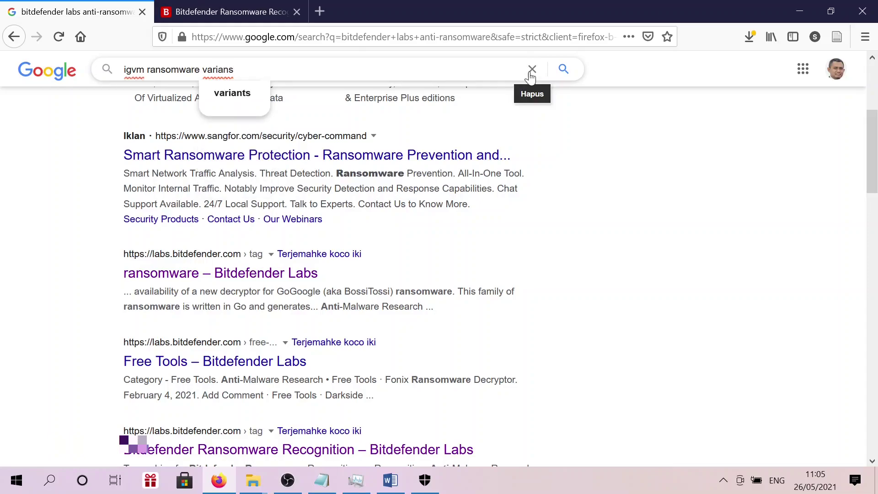
key(BackSpace)
text(ts)
key(Return)
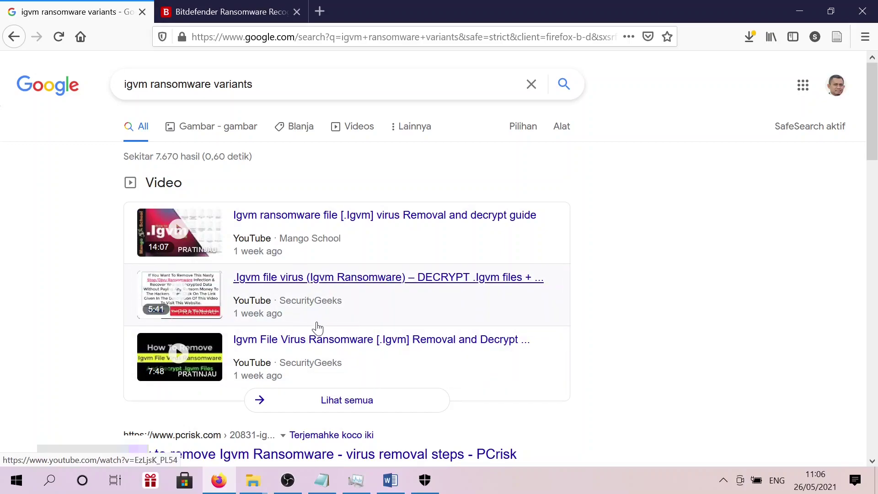
Step: Look over the search results and open howtofix.guide's "IGVM VIRUS (.igvm FILE) REMOVAL & DECRYPT DATA" article in a new tab
scroll(334, 361, down, 3)
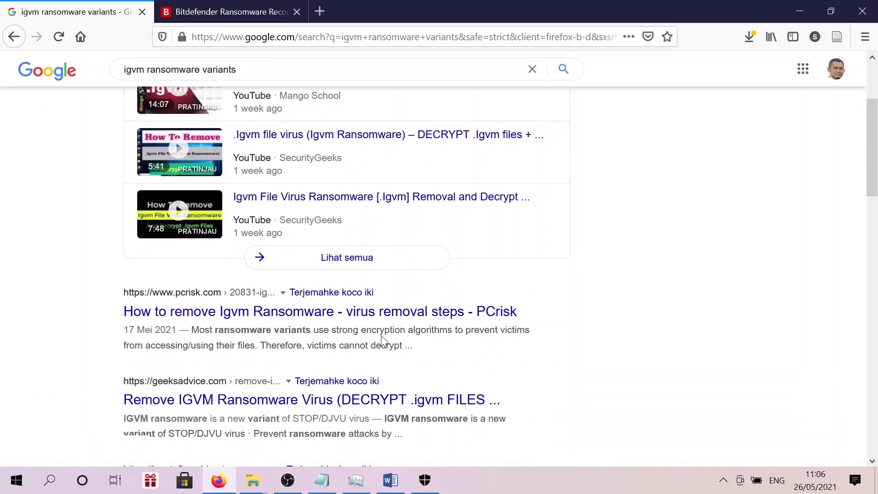
scroll(380, 336, up, 2)
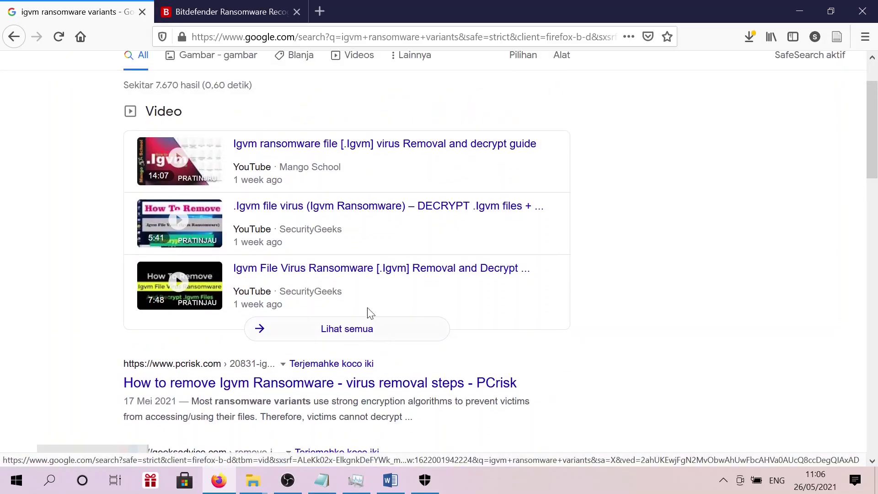
scroll(452, 270, down, 4)
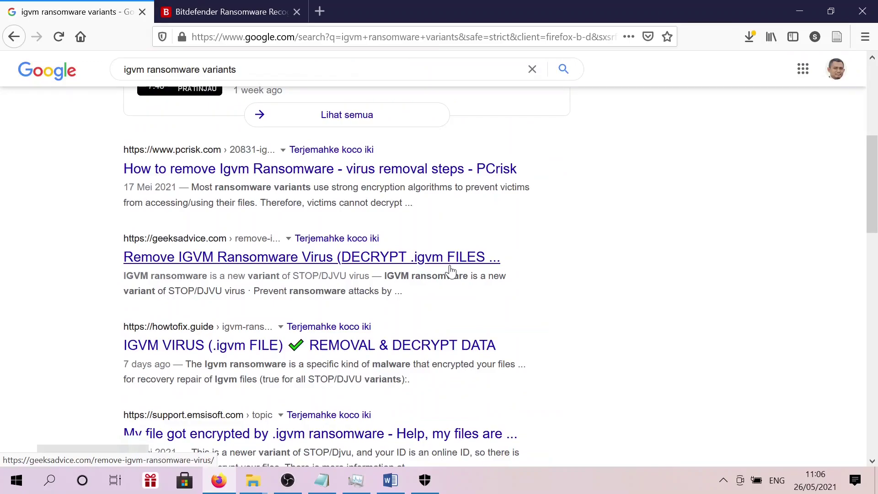
middle_click(360, 347)
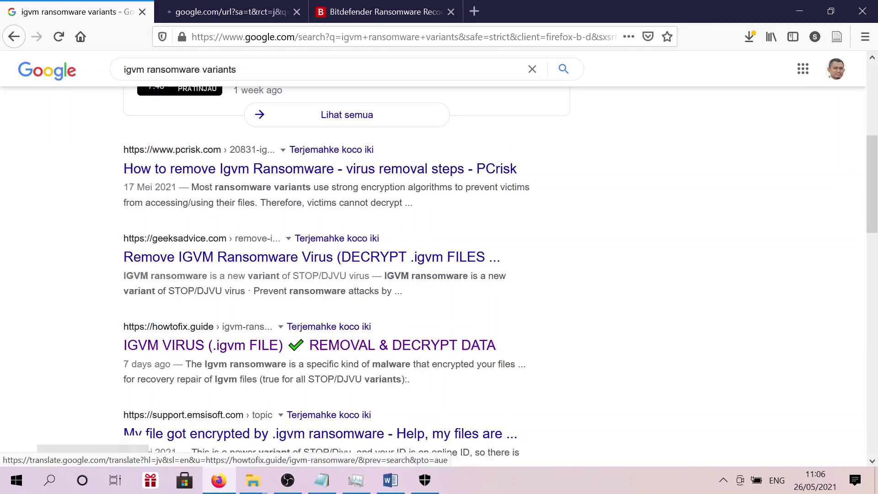
click(202, 14)
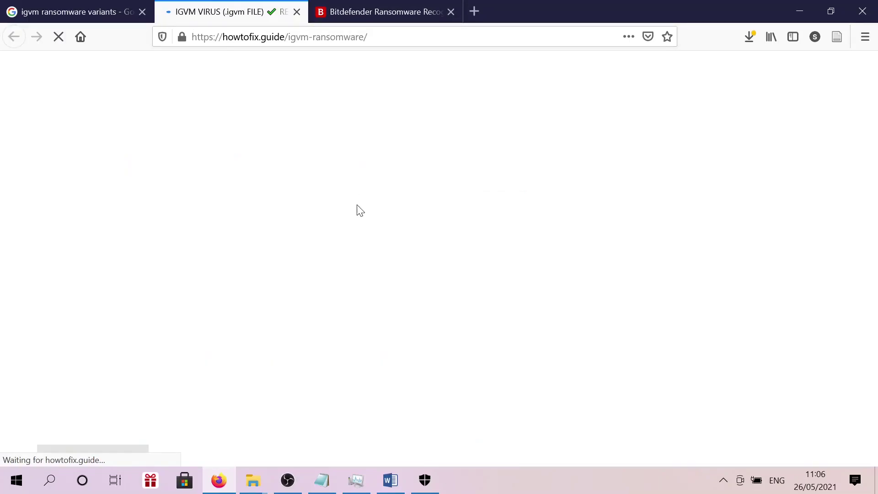
Step: Read the Igvm article's introduction, contents list, virus description and summary table down to the Fix Tool row
scroll(457, 260, down, 10)
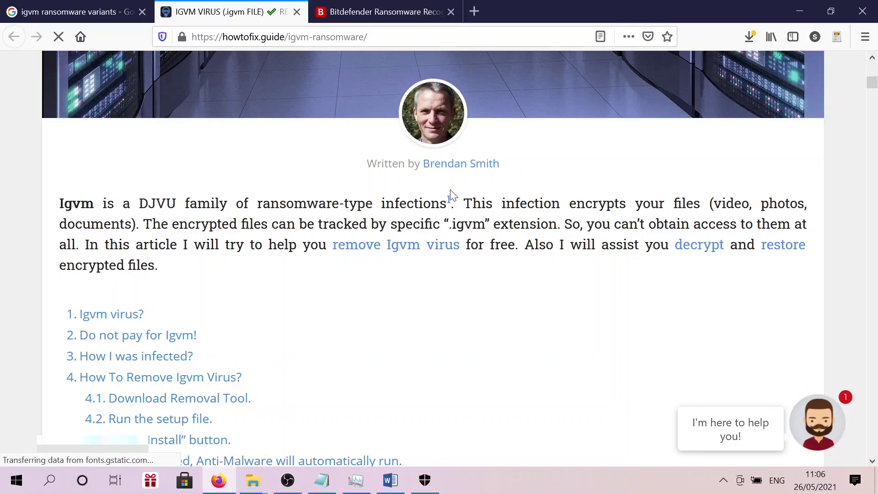
scroll(275, 291, down, 10)
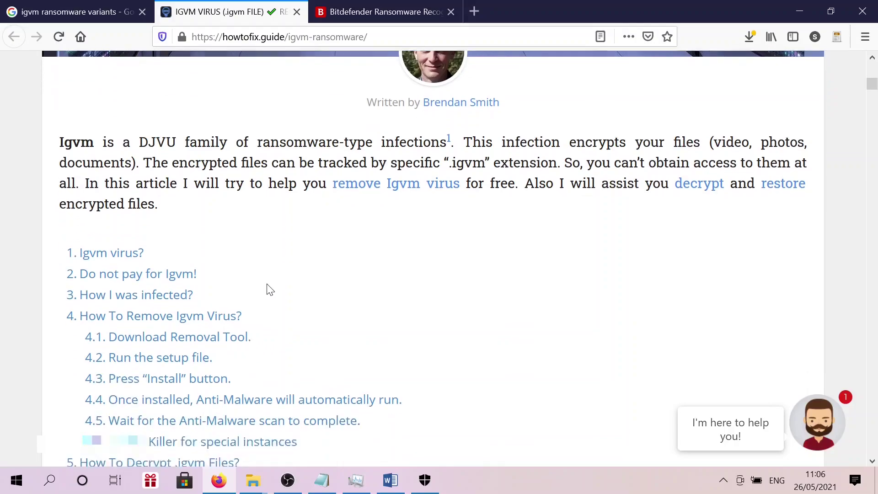
scroll(410, 270, down, 1)
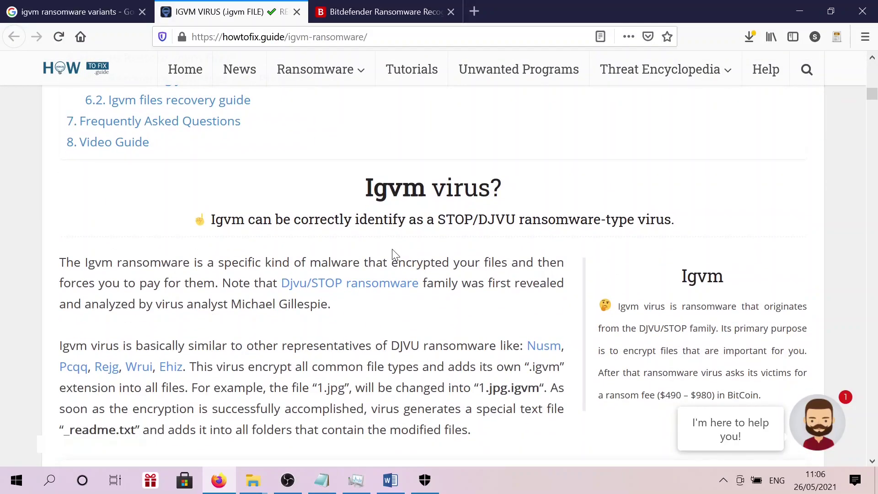
scroll(392, 255, down, 5)
scroll(392, 255, down, 9)
scroll(396, 254, down, 6)
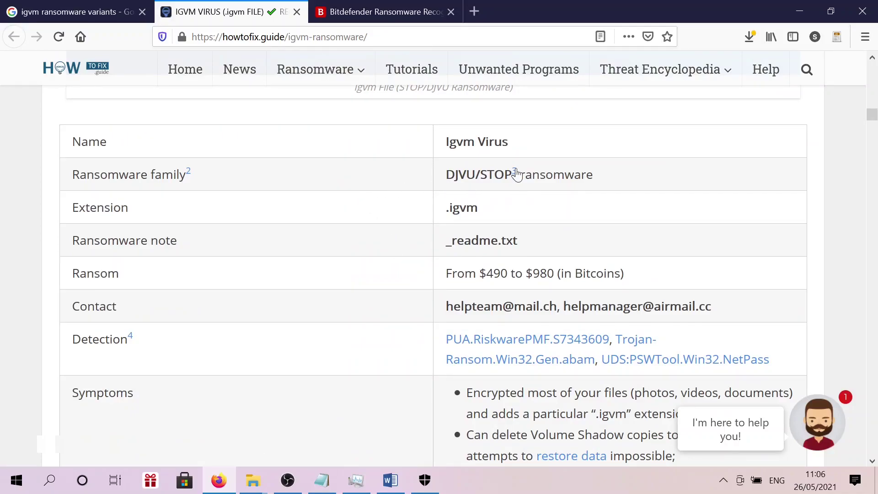
mouse_move(515, 172)
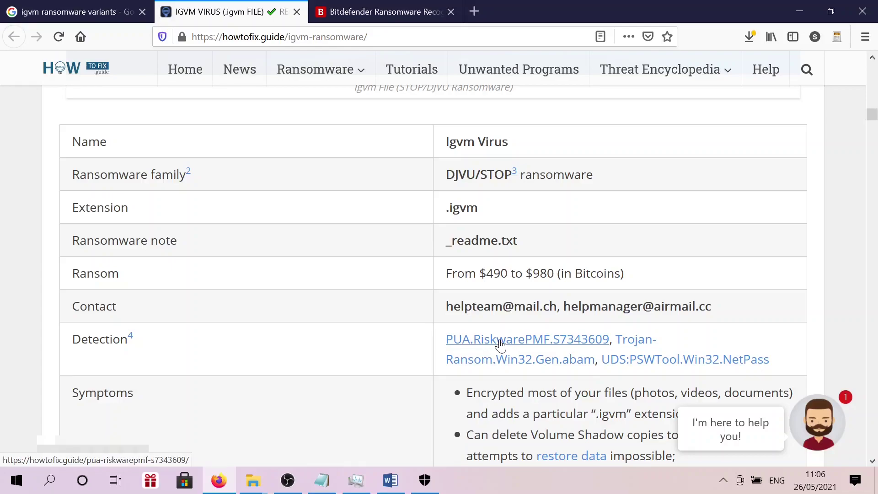
scroll(500, 343, down, 3)
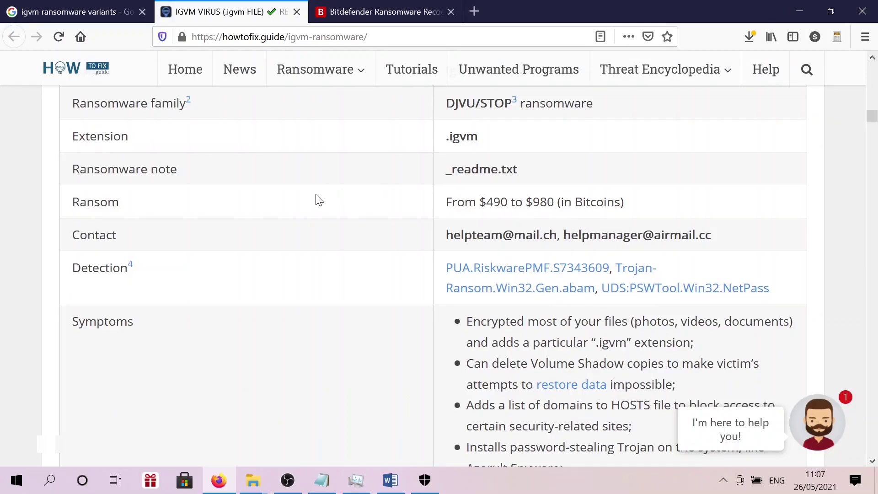
scroll(333, 259, down, 6)
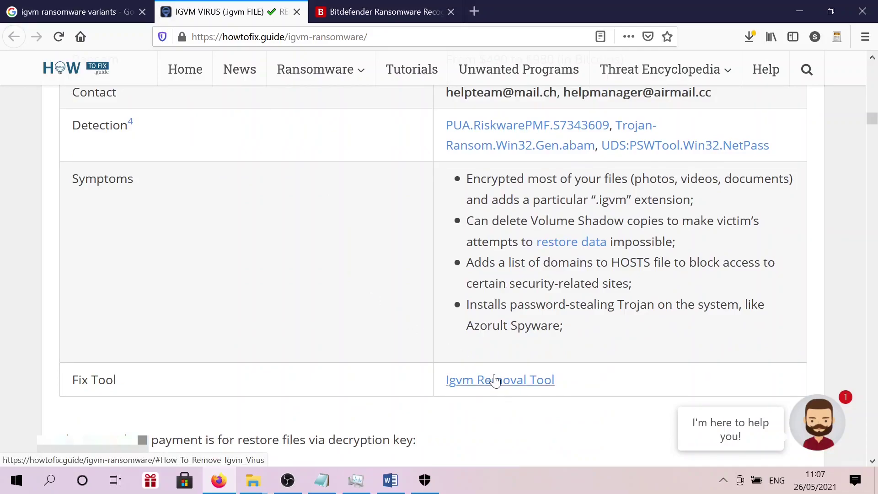
Step: Review the Igvm article's summary table, checking the ransomware family, footnote references, detection names, symptoms and Fix Tool row
scroll(349, 306, down, 9)
scroll(349, 307, up, 14)
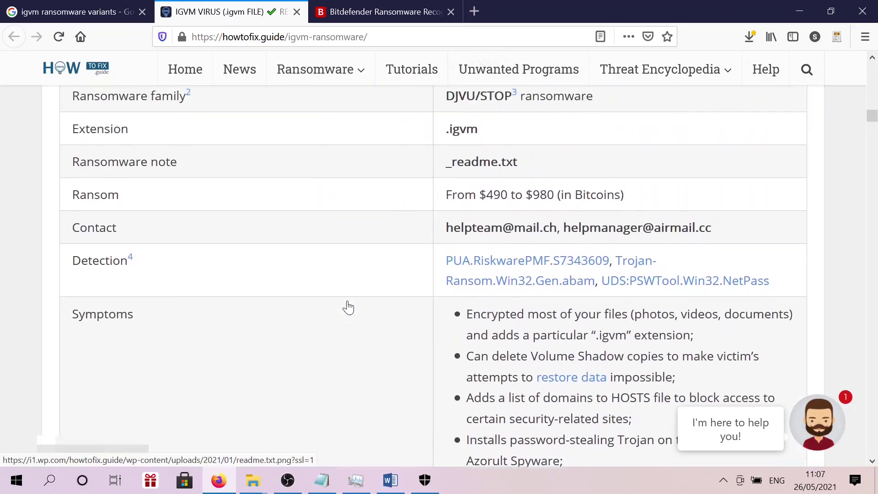
scroll(349, 308, up, 6)
mouse_move(189, 247)
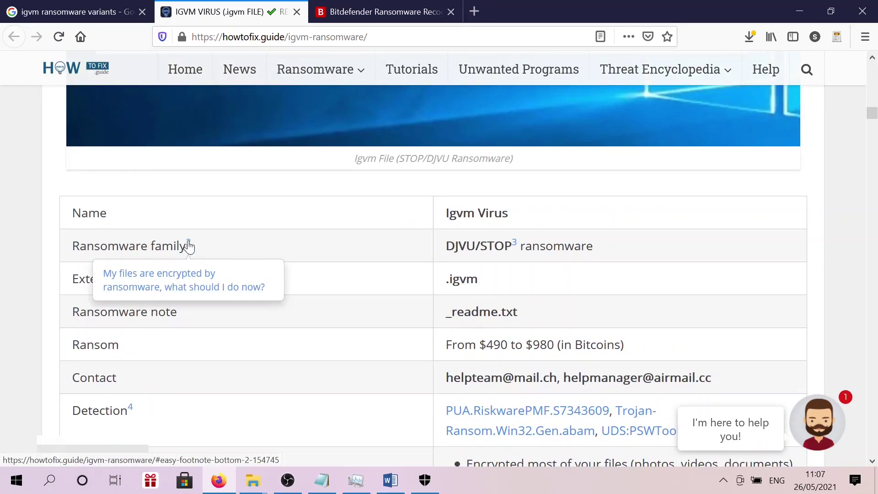
mouse_move(516, 251)
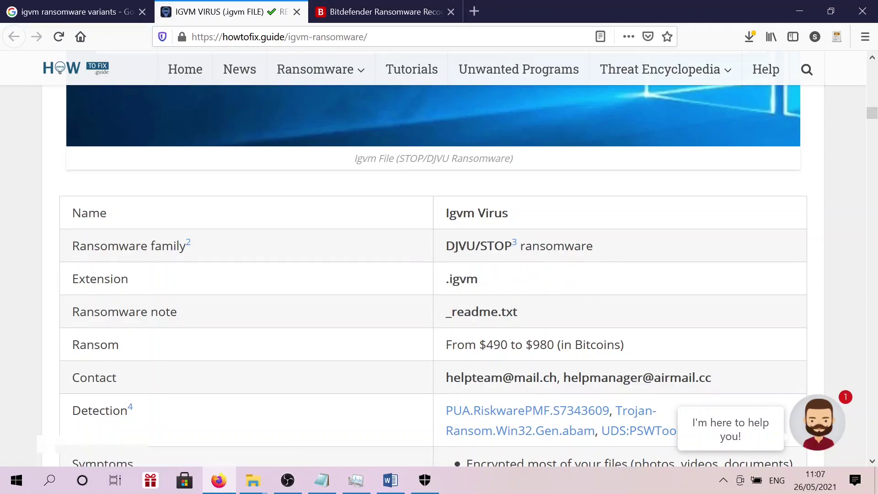
scroll(639, 263, down, 4)
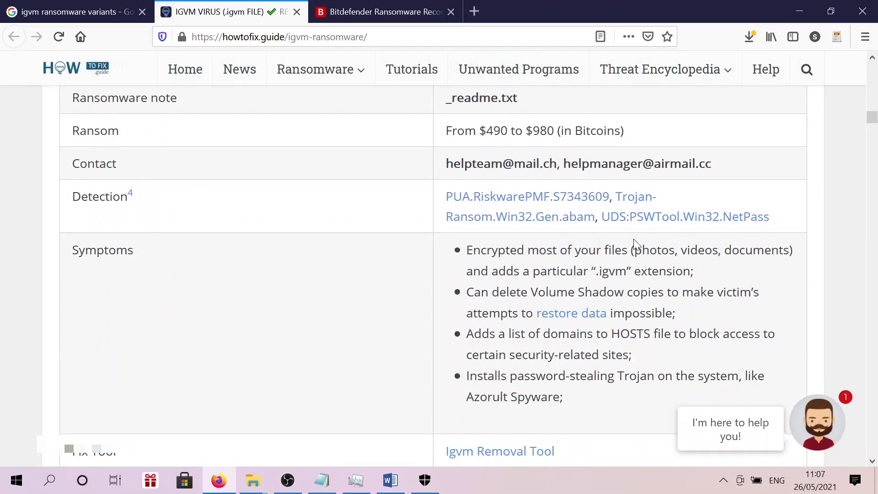
scroll(635, 243, down, 4)
scroll(602, 210, up, 4)
Step: Retry the interrupted download of BDFONIXDecryptor.exe
click(750, 37)
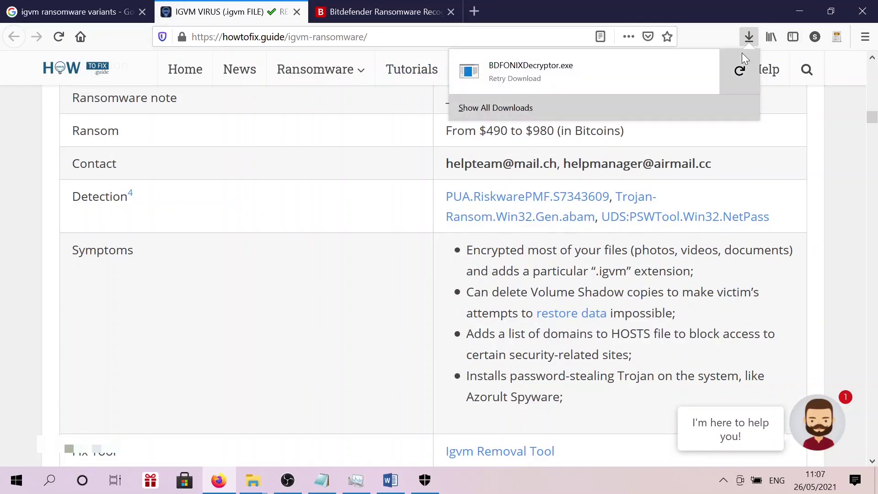
click(739, 73)
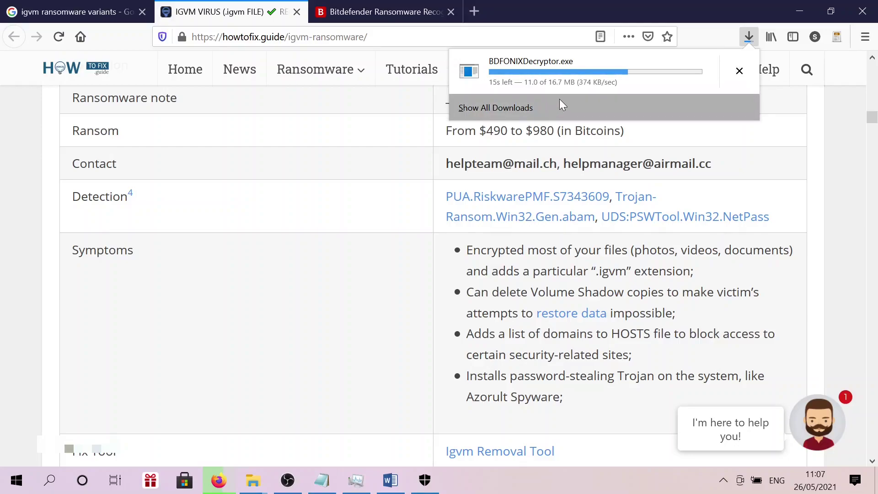
Step: Follow the article's Igvm Removal Tool link to the GridinSoft Anti-Malware download, and decline saving install-antimalware-fix.exe
scroll(582, 260, down, 5)
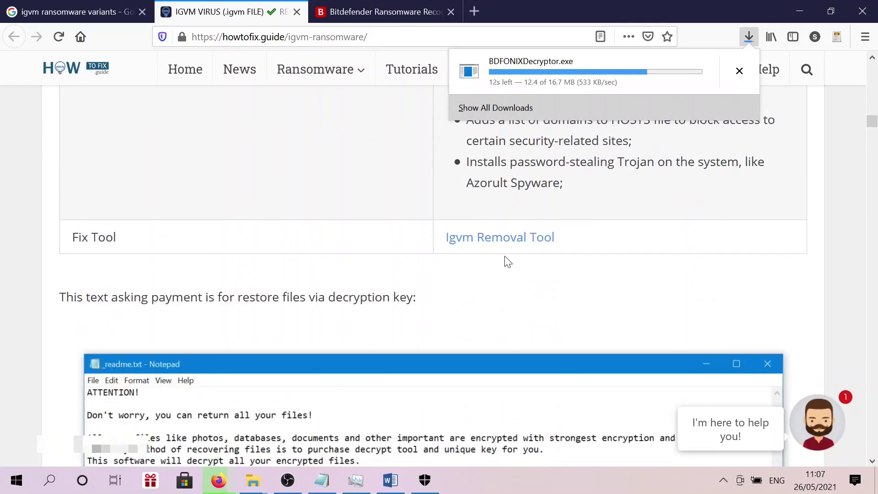
click(483, 242)
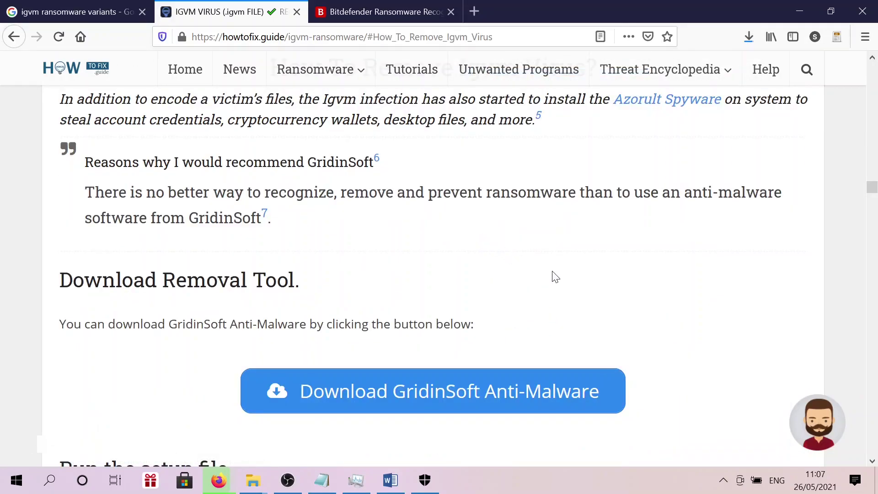
click(467, 394)
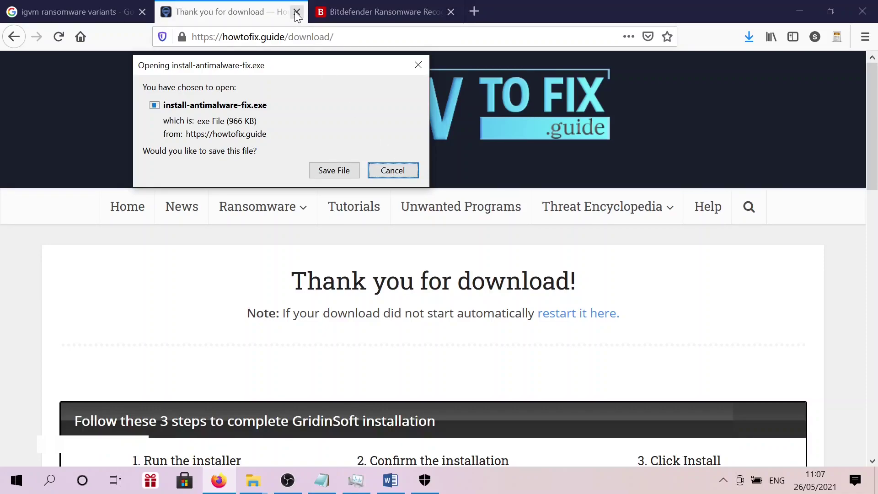
click(386, 176)
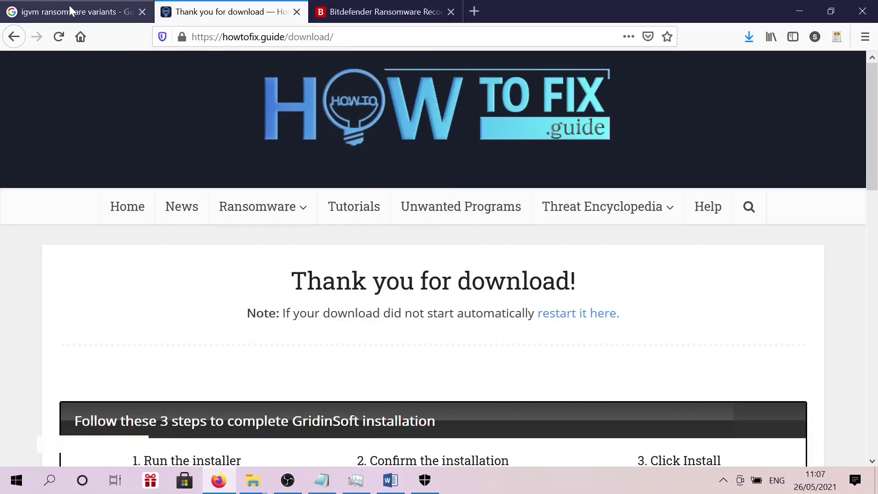
Step: Go back to the Google results tab and replace the query with a search for "spyhunter"
click(69, 5)
click(531, 69)
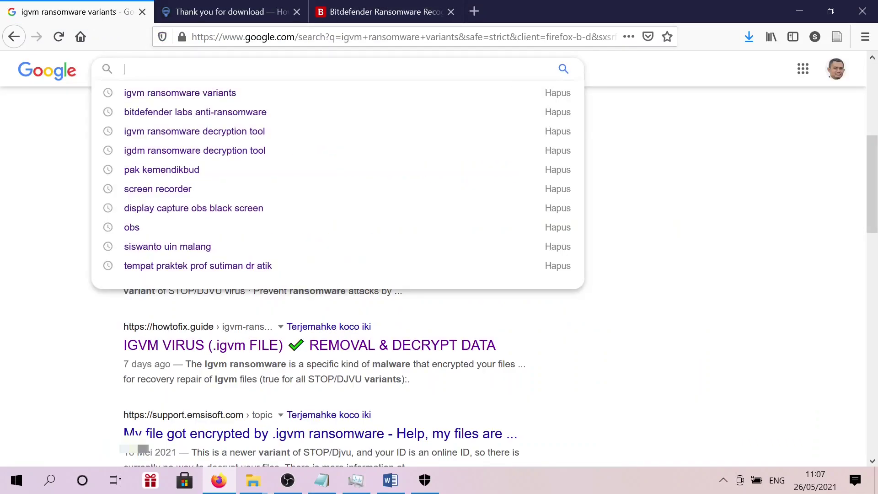
text(spyhun)
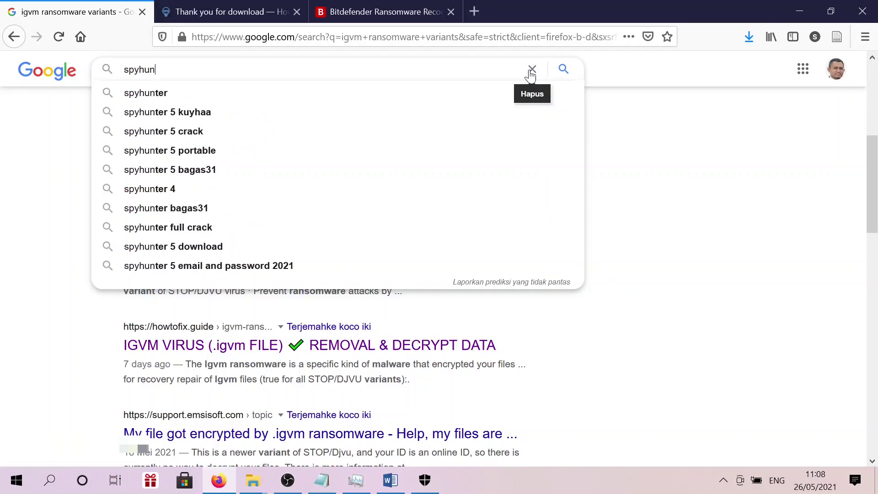
click(172, 92)
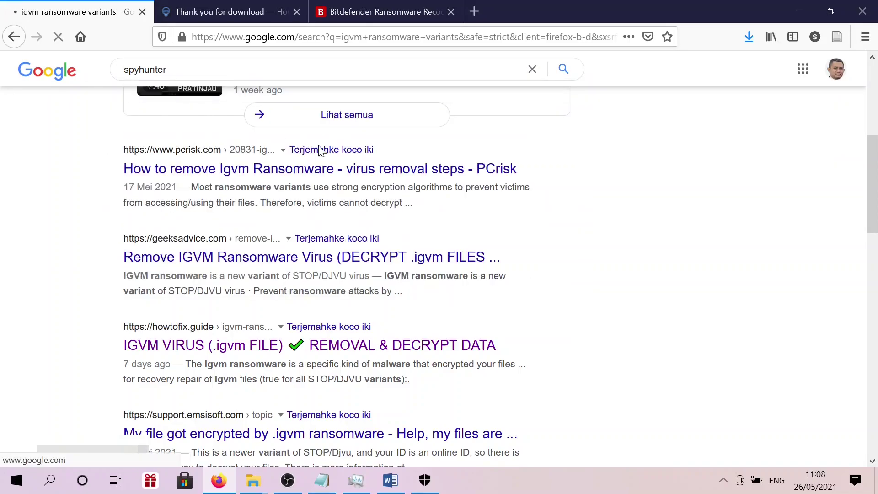
Step: Run the downloaded BDFONIXDecryptor.exe despite the SmartScreen block, and open the SpyHunter website from the search results
click(748, 37)
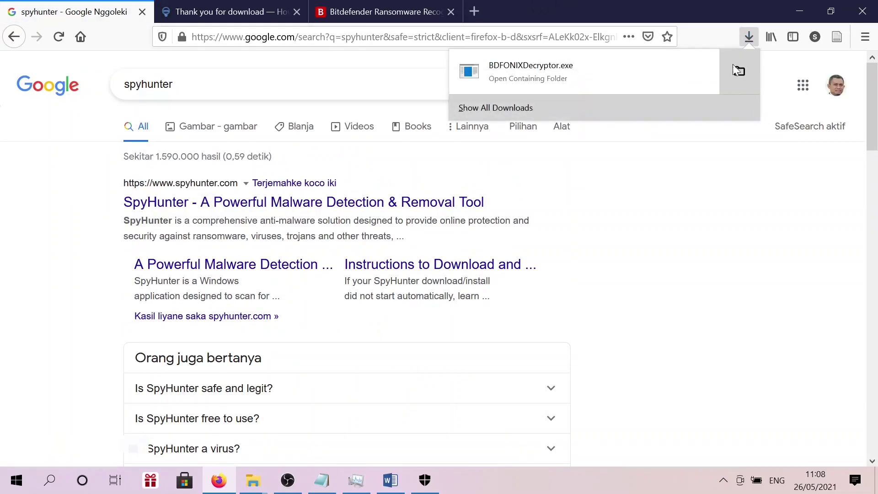
click(515, 70)
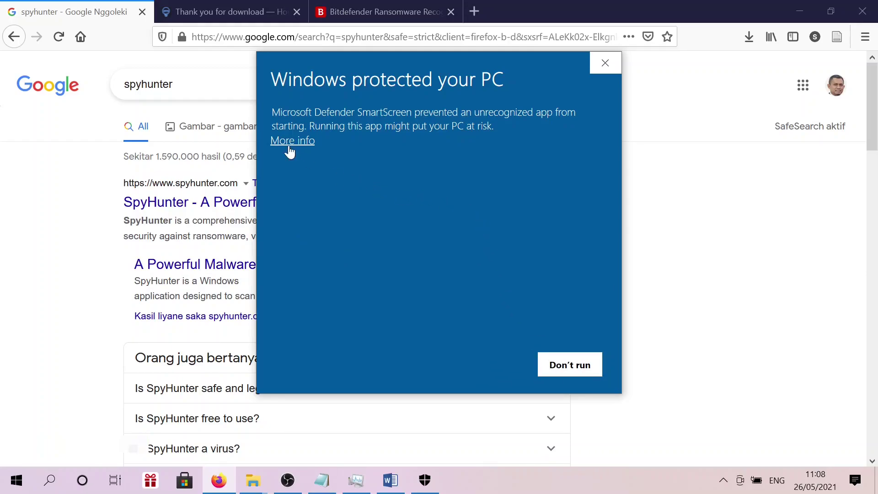
click(289, 141)
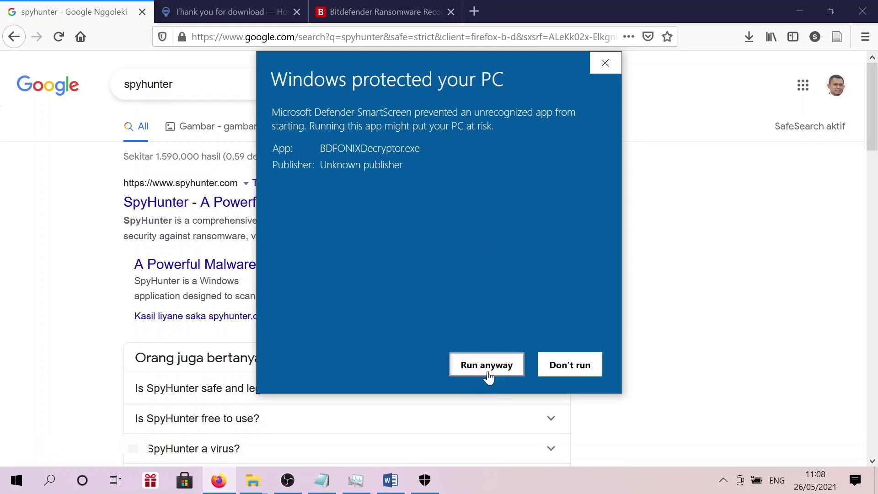
click(485, 369)
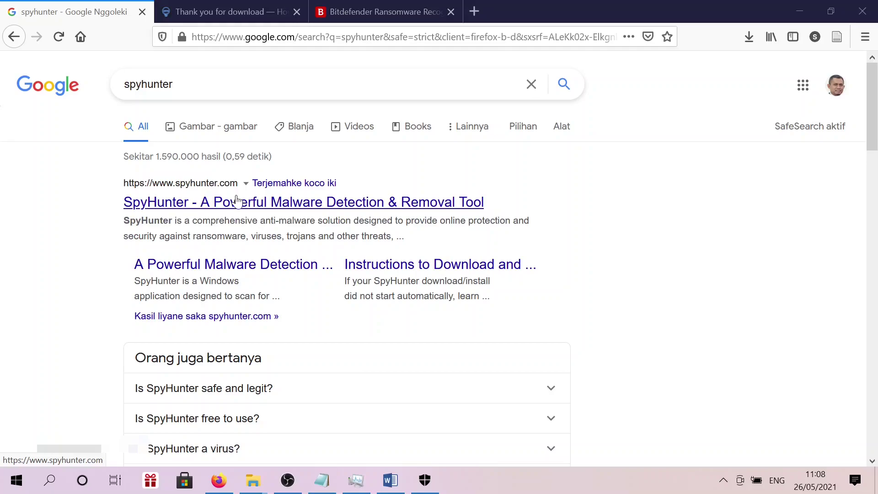
click(241, 211)
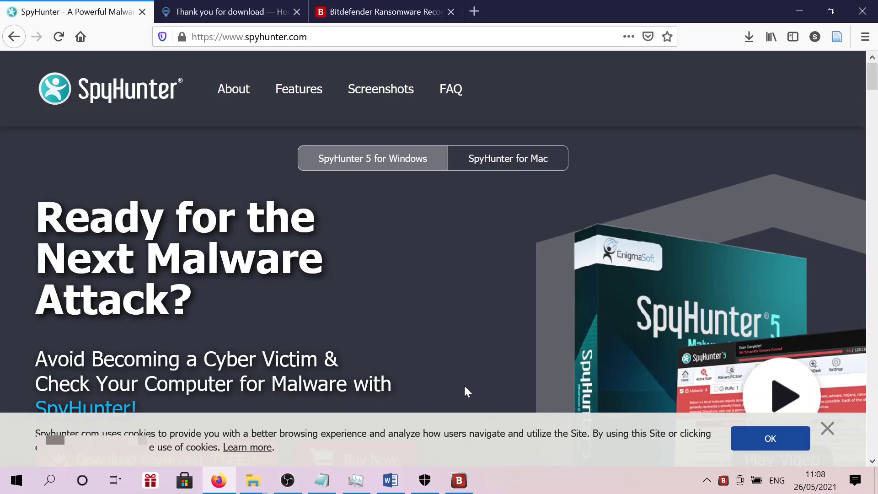
Step: Switch to the Bitdefender Decryption Utility for Fonix, accept its license agreement and dismiss the usage notice
mouse_move(458, 491)
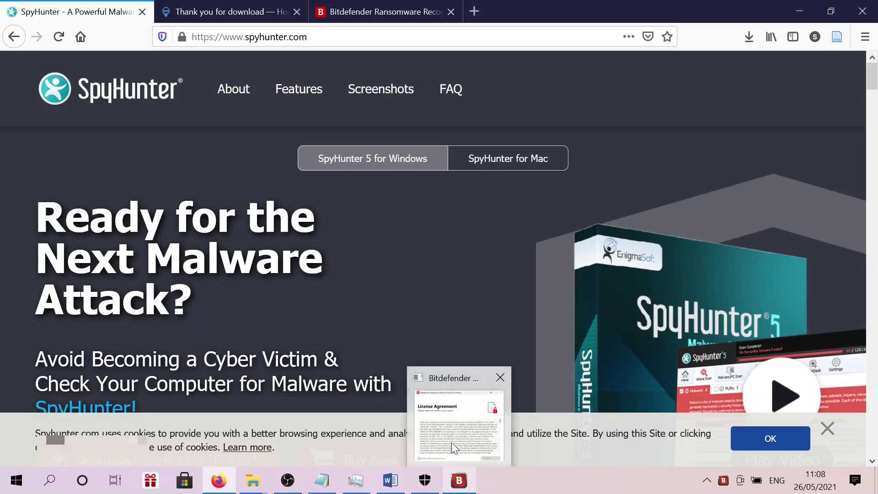
click(442, 418)
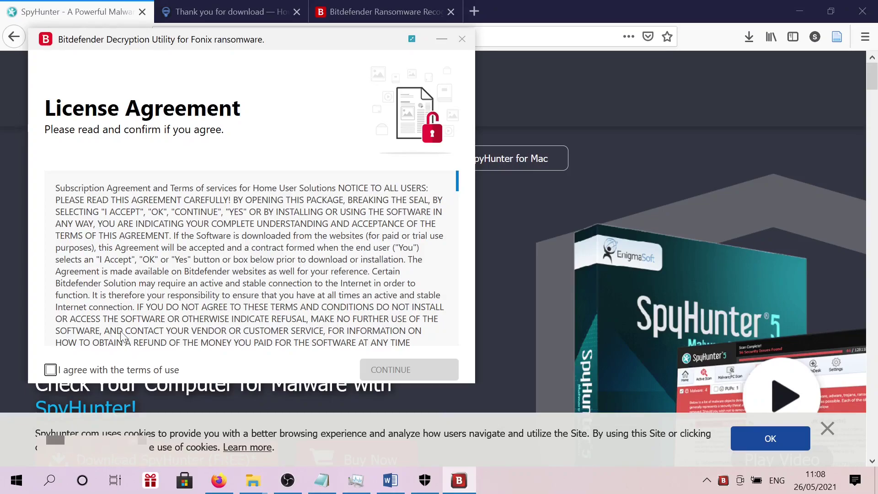
click(66, 369)
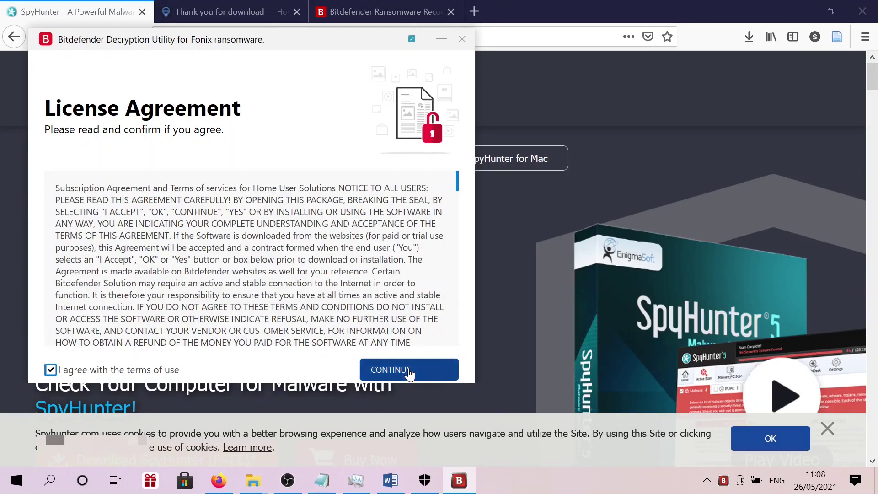
click(452, 366)
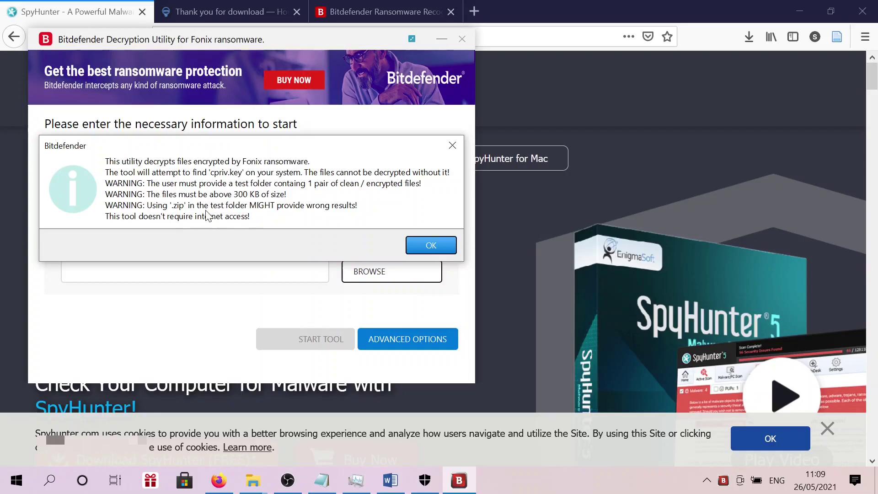
click(424, 246)
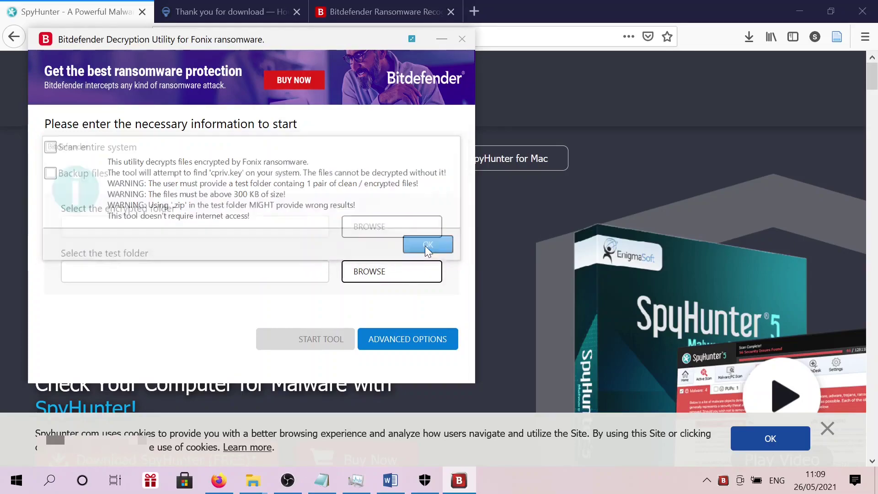
Step: Configure the decryptor to scan the entire system, overwrite existing clean files and back up files
click(101, 150)
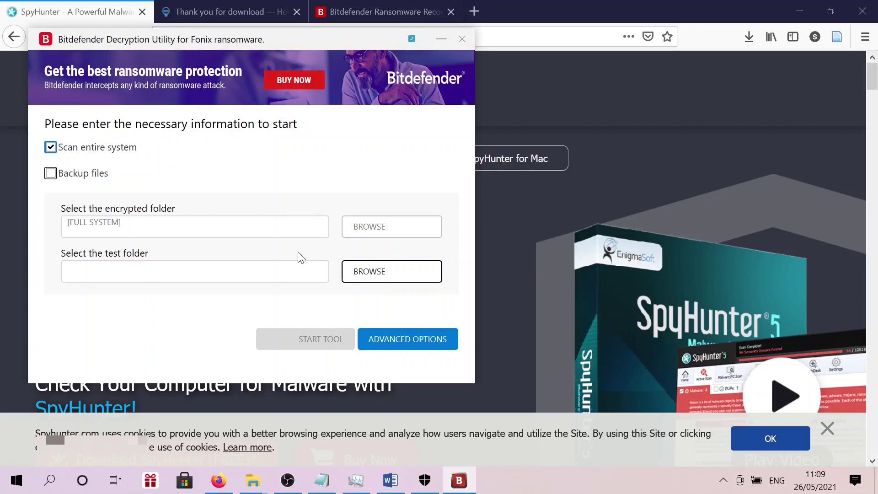
click(387, 351)
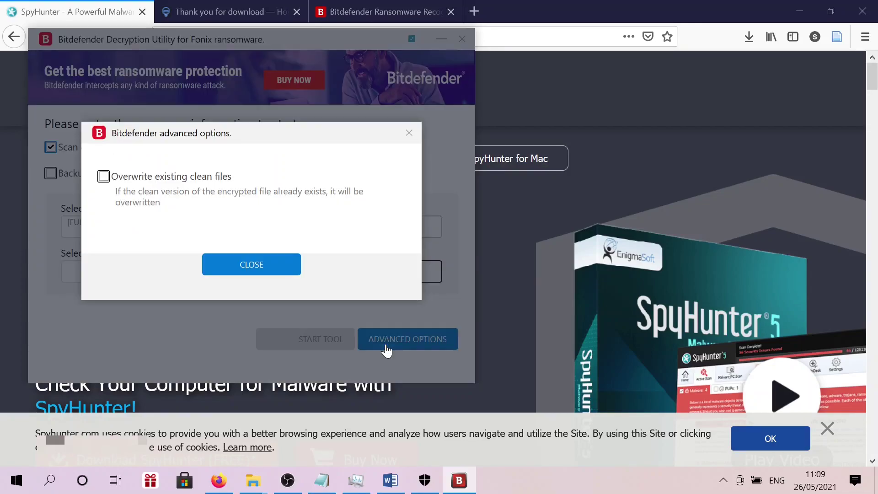
click(177, 182)
click(247, 263)
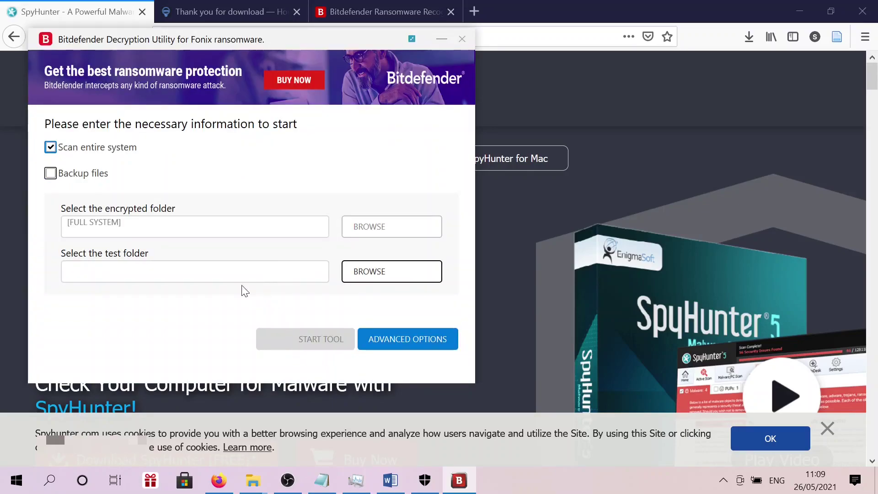
click(99, 176)
Step: Choose Documents as the test folder, start the decryption tool and read its scan log
click(350, 277)
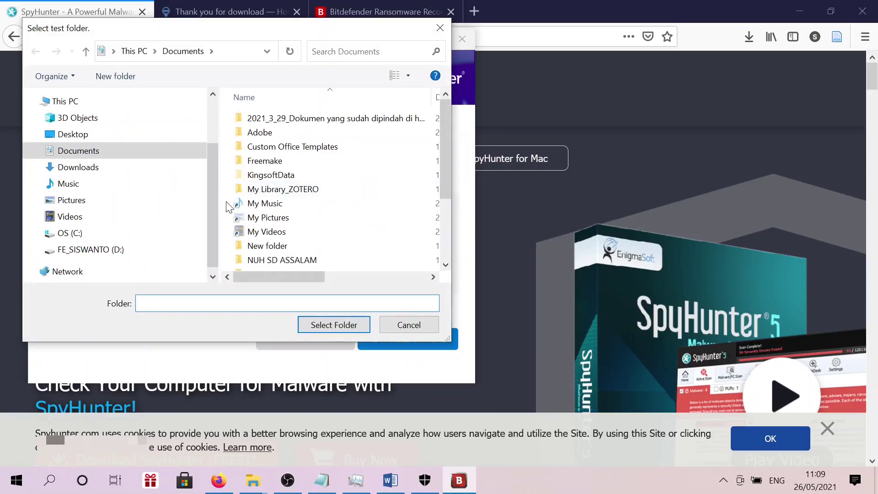
click(334, 329)
click(300, 343)
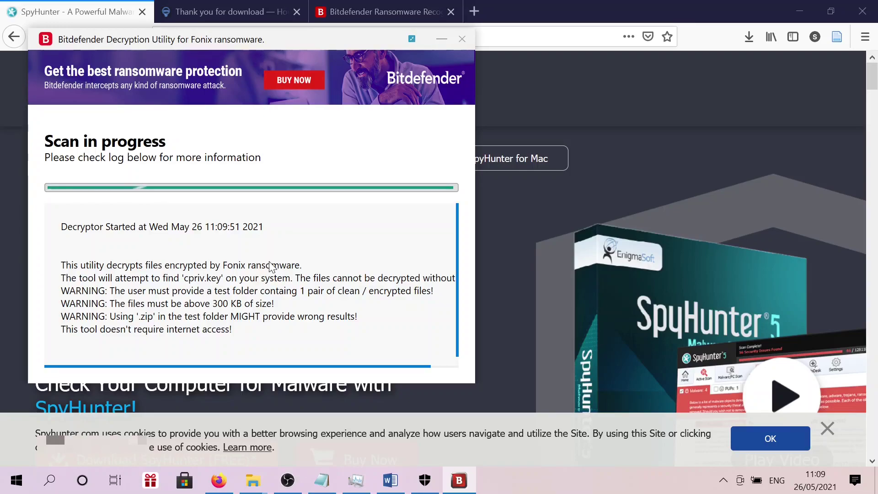
scroll(288, 293, down, 1)
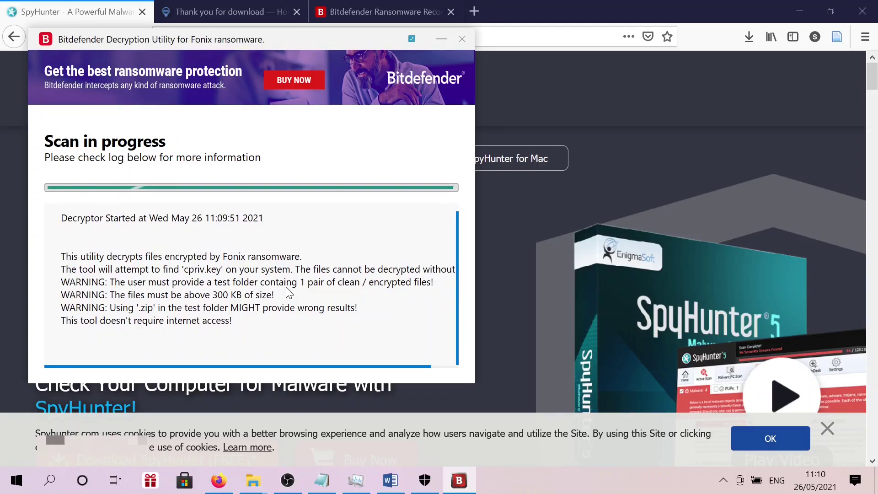
scroll(287, 293, up, 1)
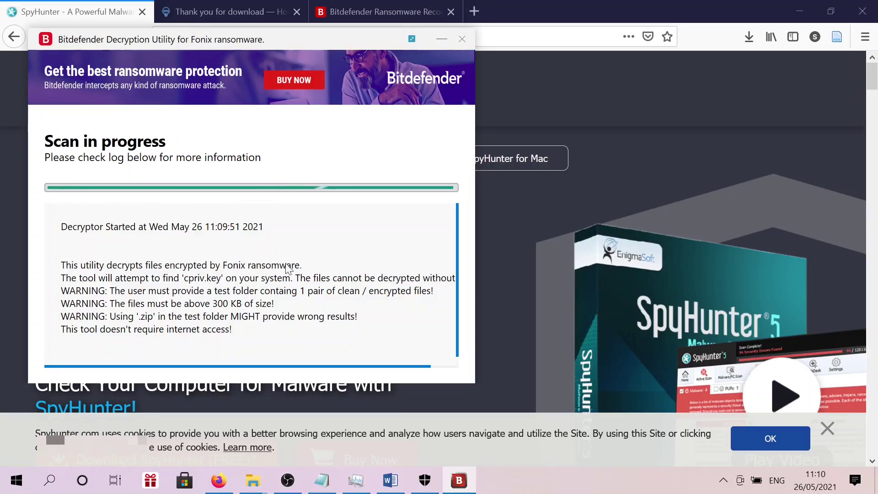
Step: Return to the howtofix.guide Igvm article to recheck its summary table, and switch back to the Bitdefender utility's scan progress
click(233, 12)
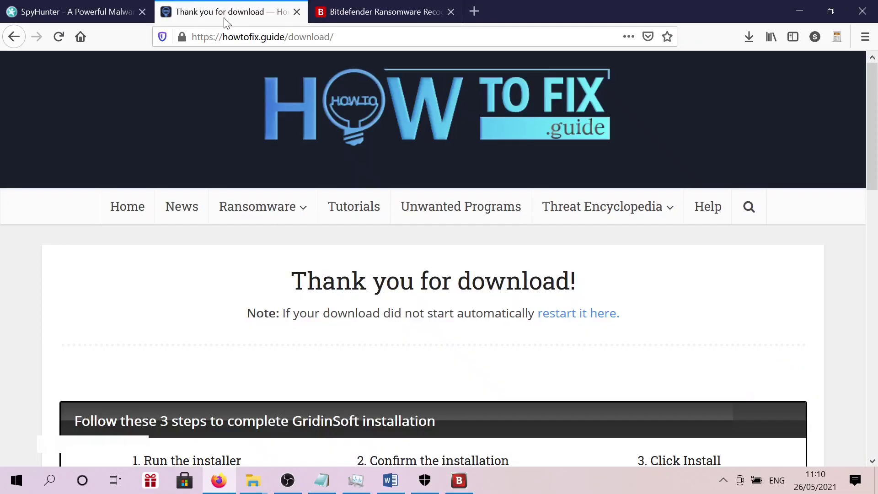
click(19, 39)
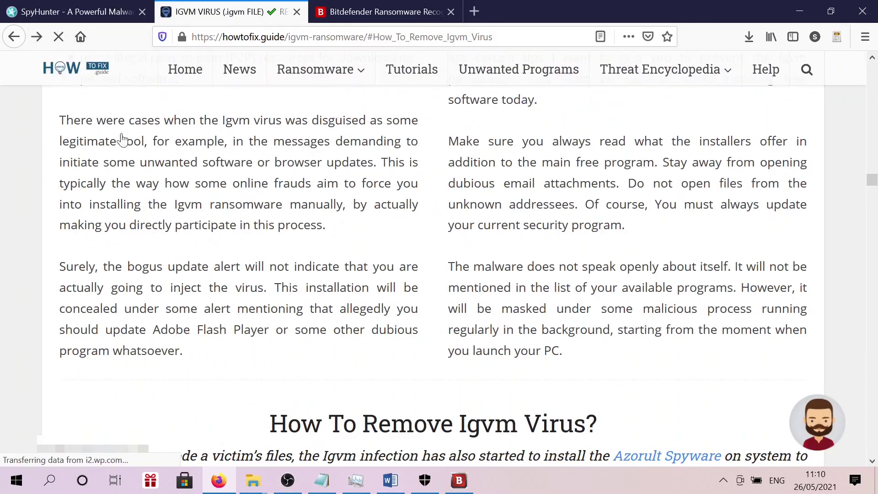
scroll(178, 194, up, 20)
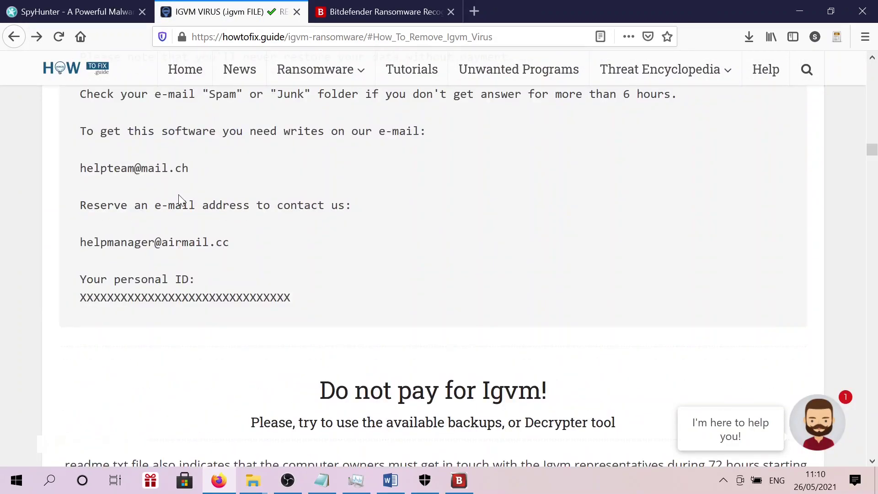
scroll(164, 186, up, 10)
scroll(163, 186, down, 5)
scroll(336, 217, up, 2)
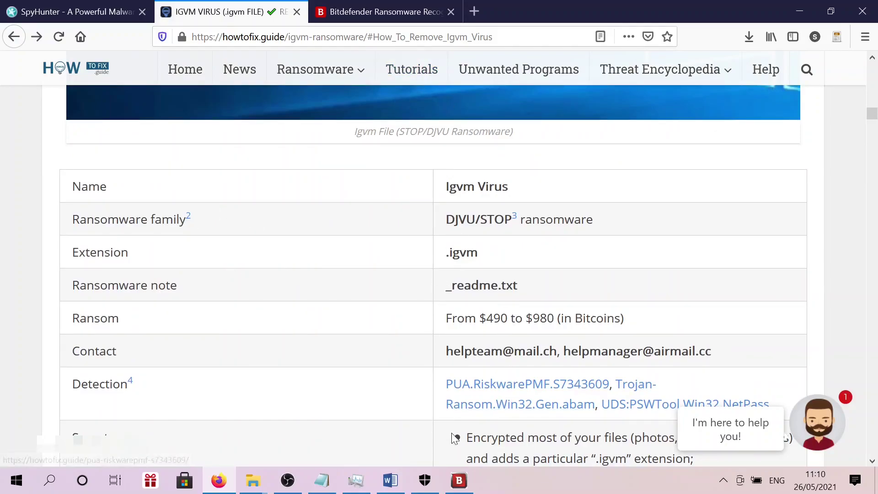
click(460, 481)
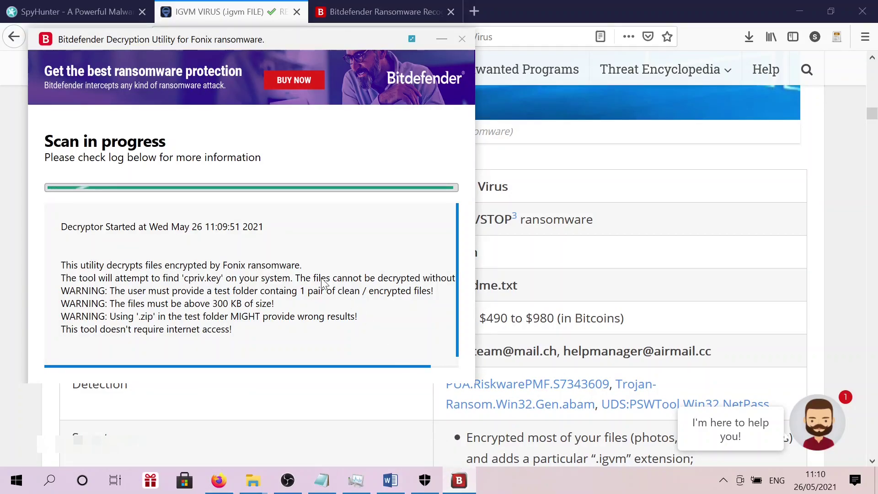
Step: Return to the Bitdefender Labs posts tagged Bitdefender Ransomware Recognition and look through the ransomware decryption tools for a suitable one
click(350, 12)
click(14, 36)
scroll(379, 212, down, 3)
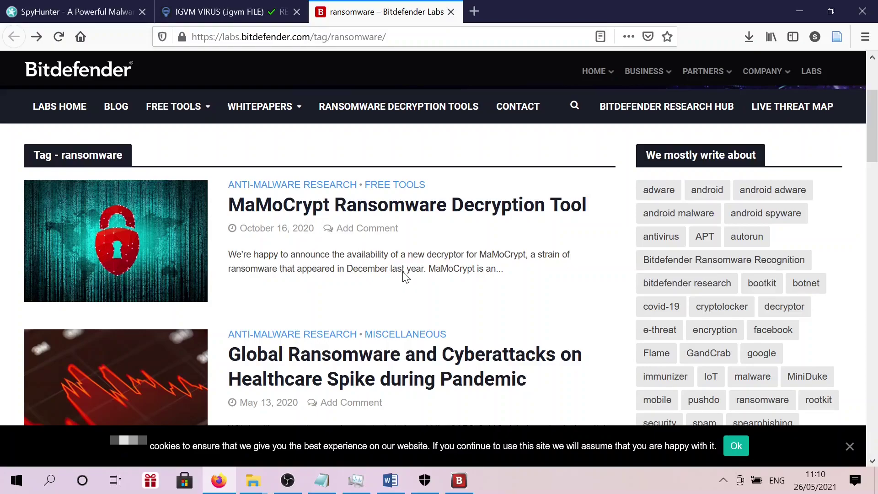
click(387, 118)
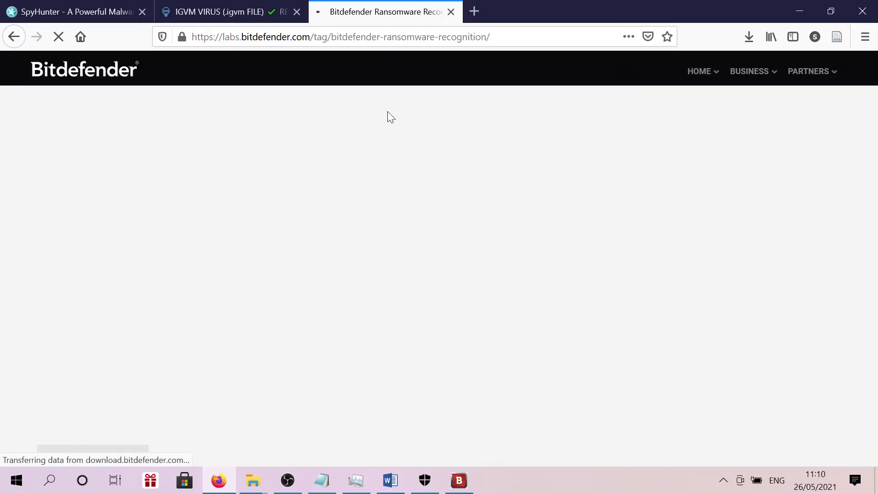
scroll(392, 261, down, 7)
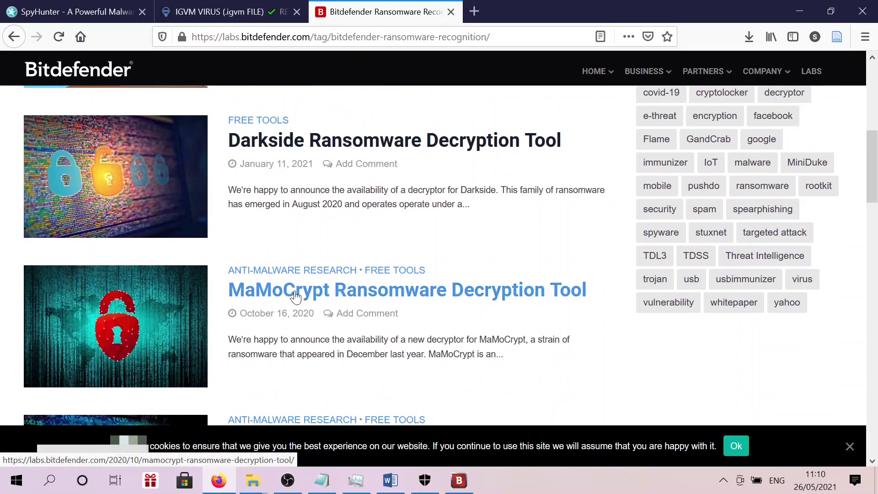
scroll(295, 302, down, 3)
scroll(306, 305, down, 3)
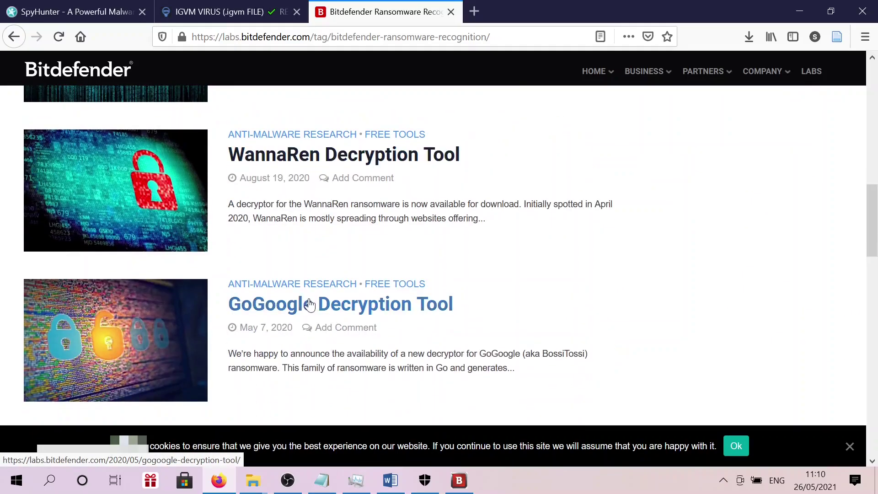
scroll(304, 309, down, 4)
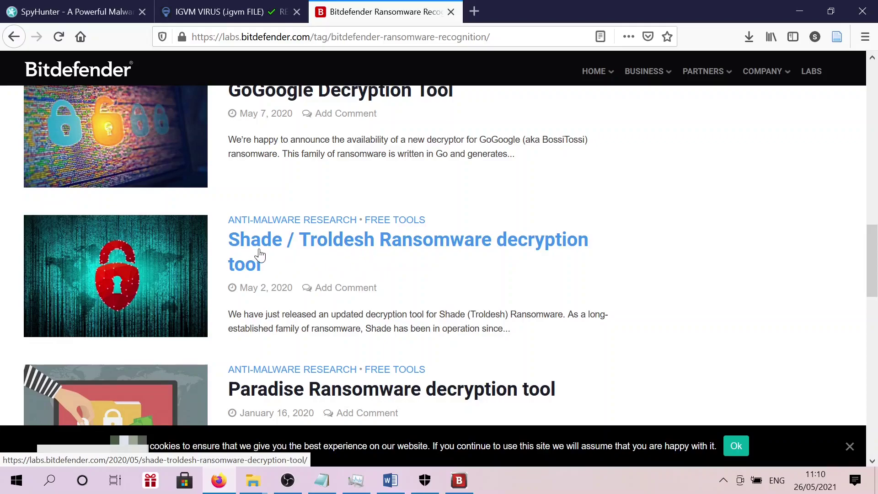
scroll(321, 263, down, 2)
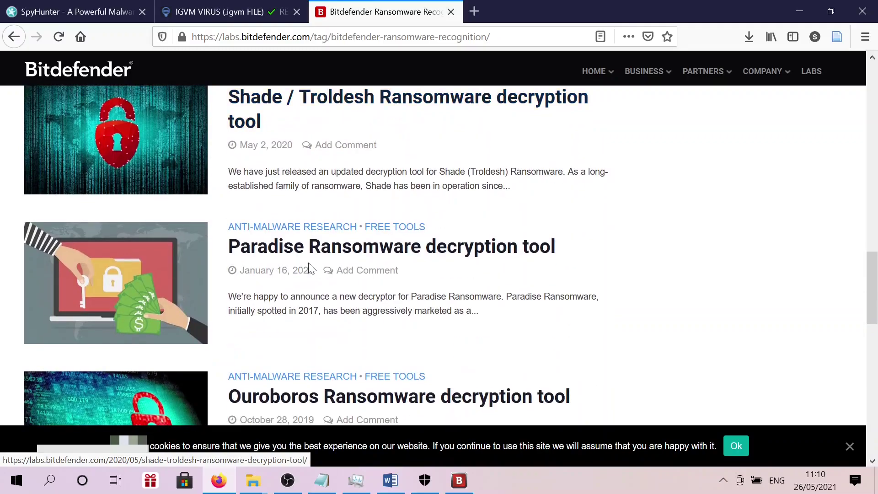
scroll(298, 261, down, 5)
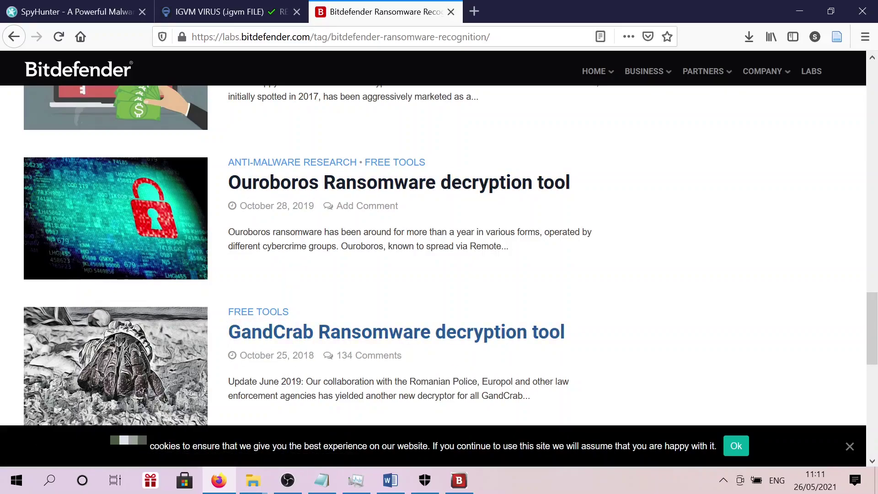
scroll(297, 329, down, 3)
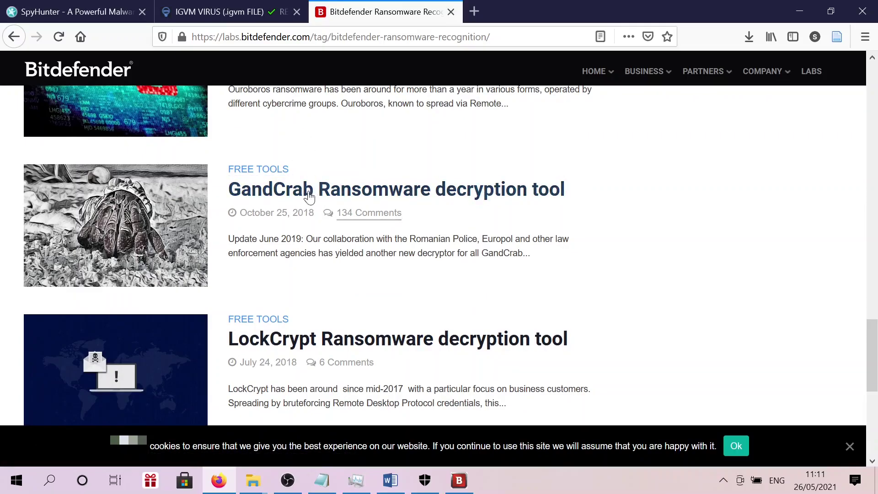
Step: Recheck the Igvm article and the SpyHunter homepage, and minimize the browser to read the Bitdefender utility's scan log
click(221, 12)
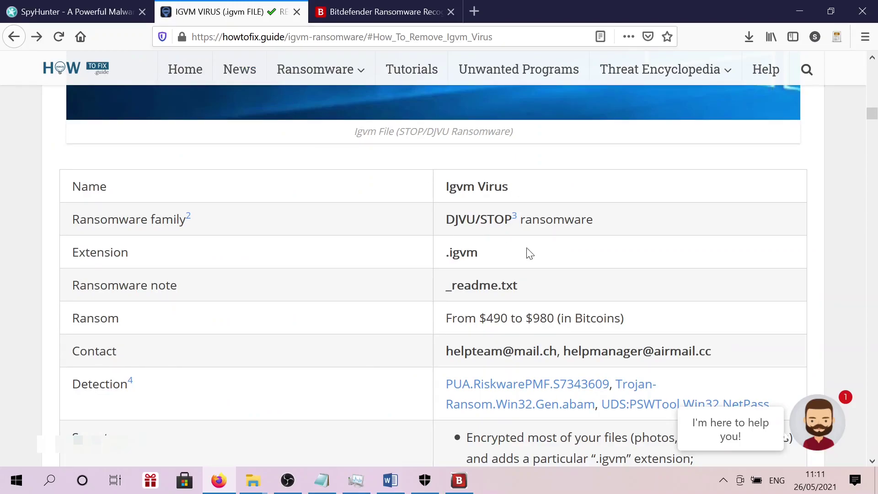
click(67, 12)
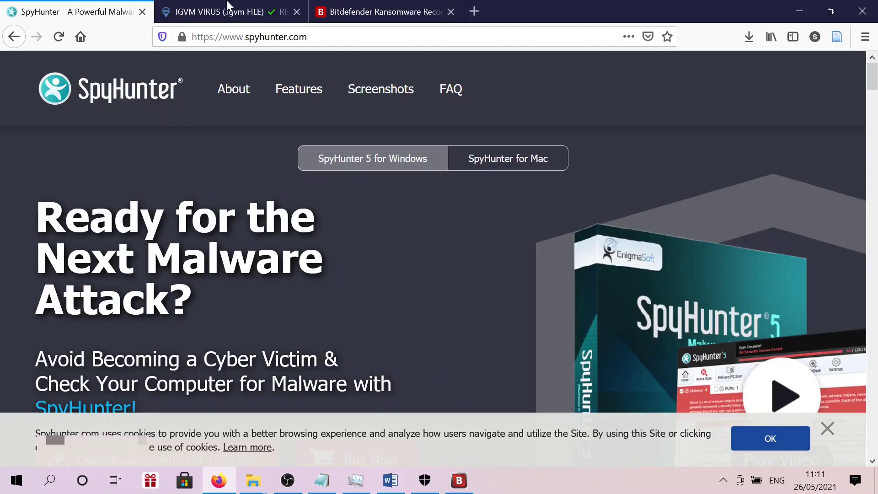
click(800, 11)
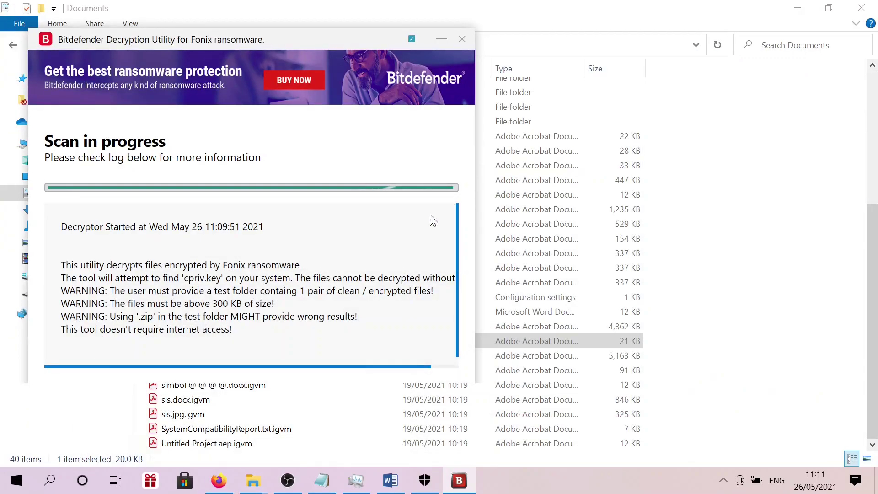
scroll(271, 283, down, 1)
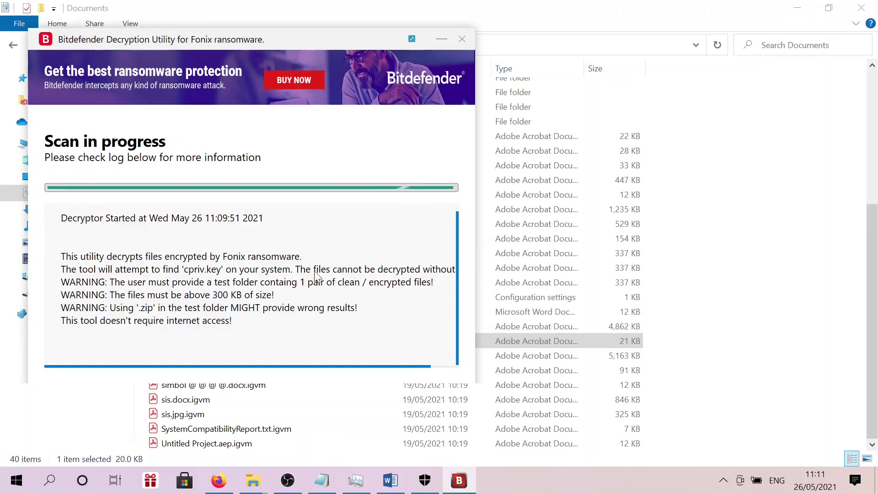
Step: Return to the SpyHunter website, check the browser's downloads, and download and save SpyHunter-5.10-6-5285-Installer.exe
click(219, 480)
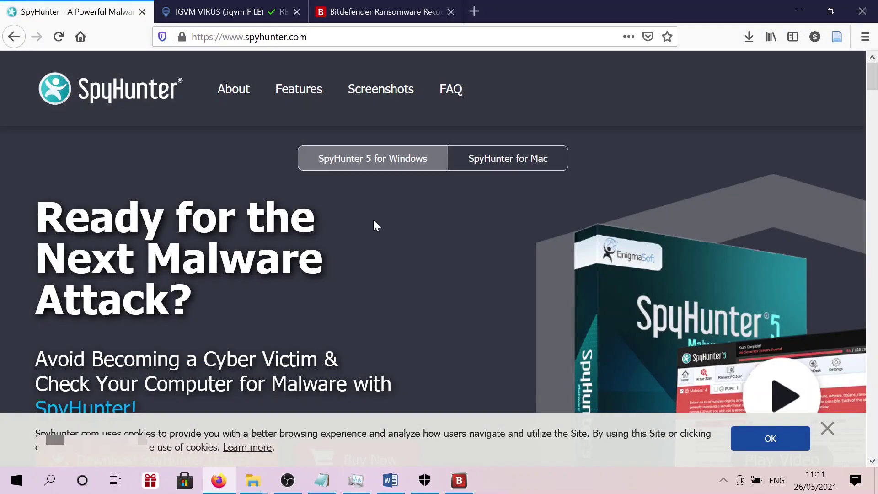
click(745, 40)
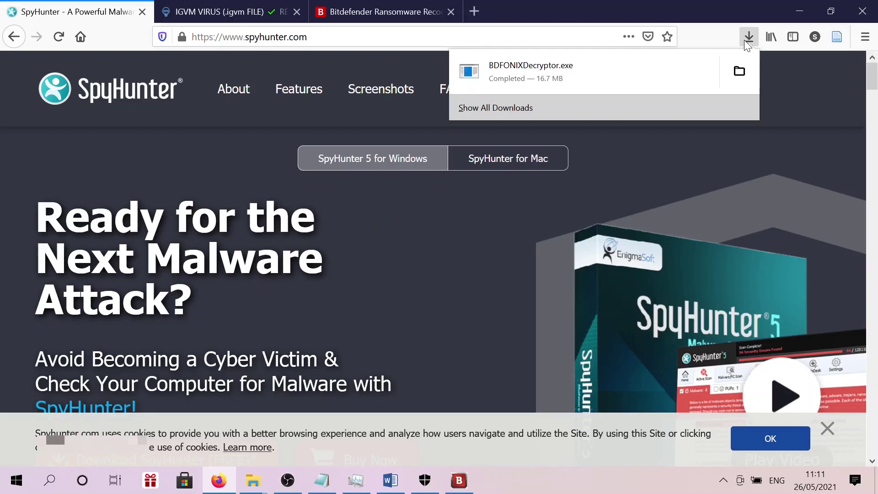
click(745, 40)
scroll(623, 260, down, 3)
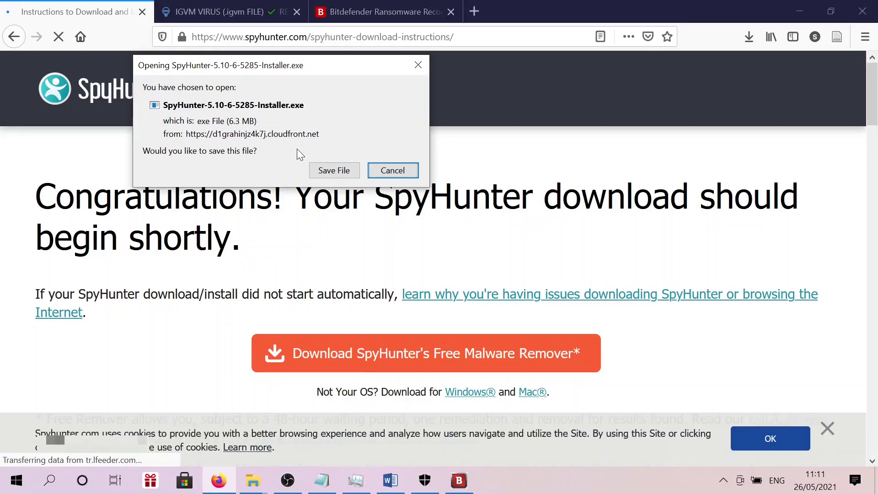
click(354, 172)
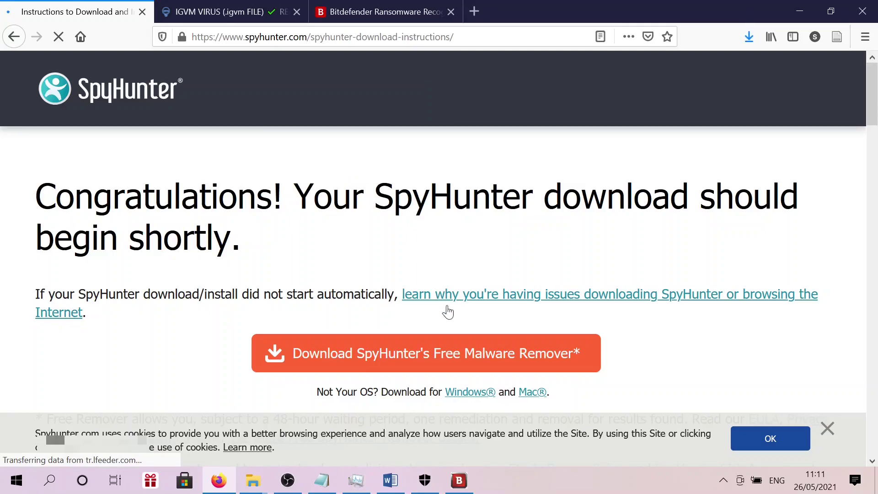
Step: Launch the downloaded SpyHunter installer, grant it permission to run and choose English as the setup language
click(748, 42)
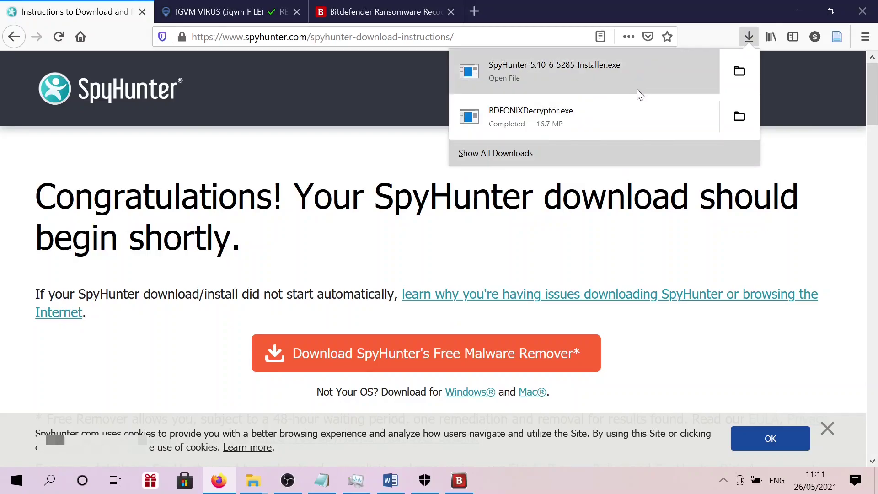
click(580, 71)
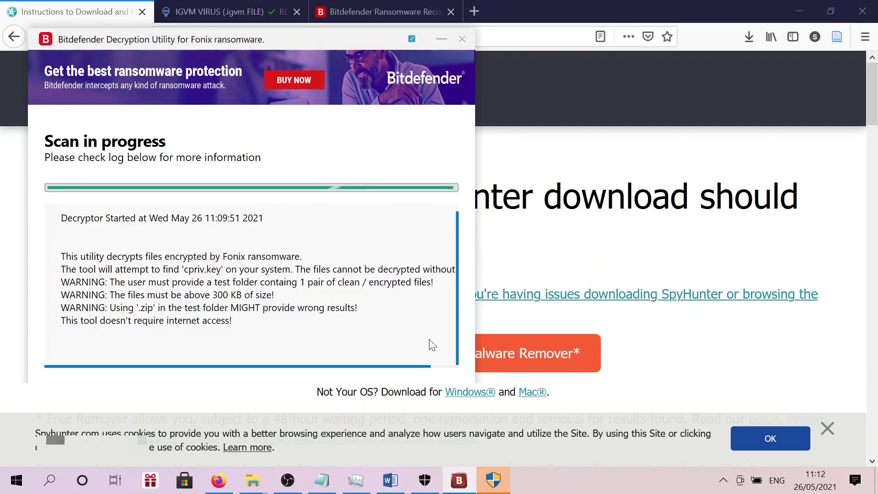
click(494, 481)
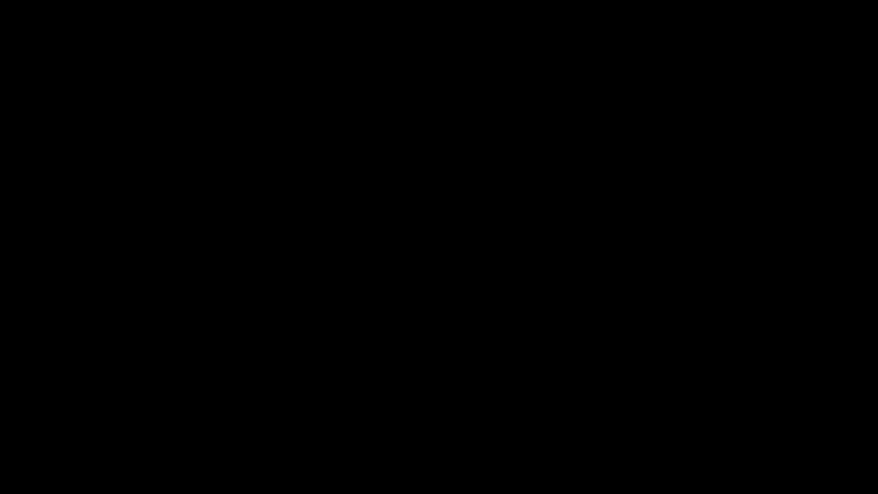
click(464, 262)
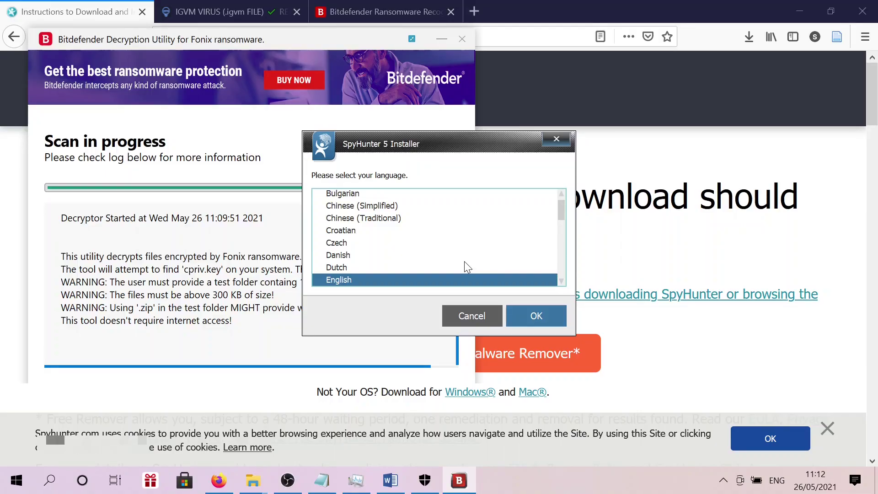
click(537, 316)
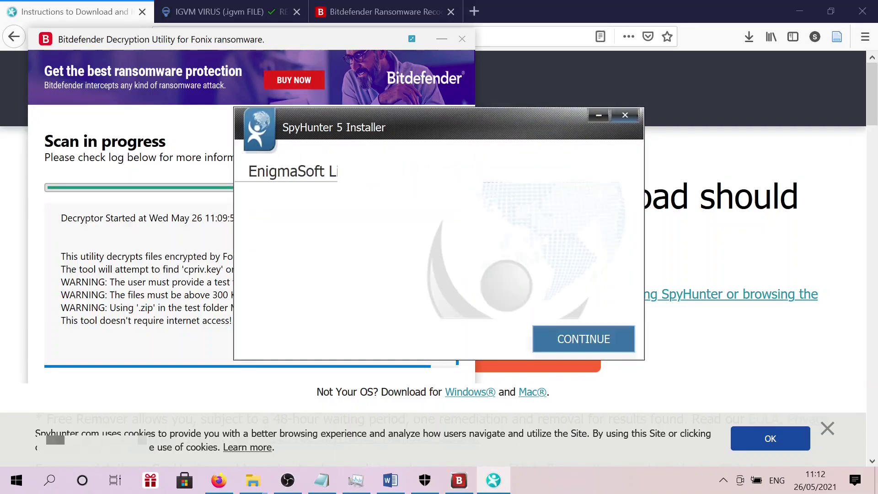
Step: Continue through the SpyHunter 5 setup, accept the EULA and Privacy Policy, and start the installation
click(545, 344)
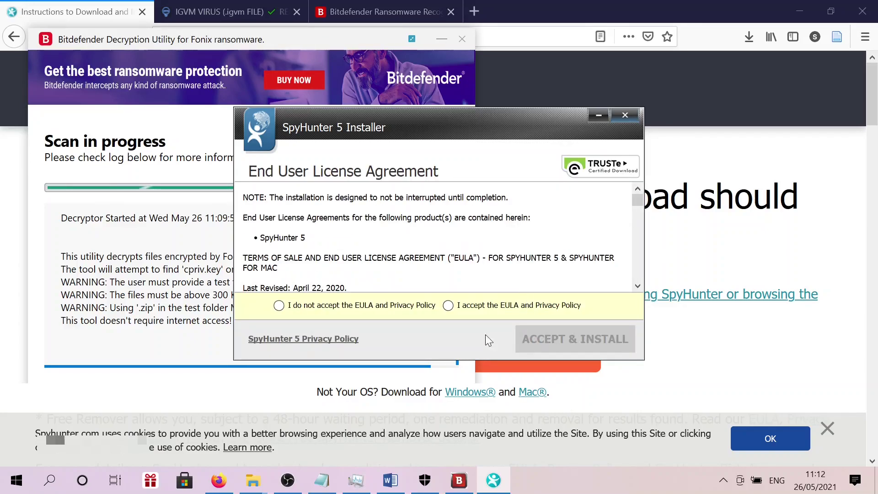
click(448, 305)
click(551, 341)
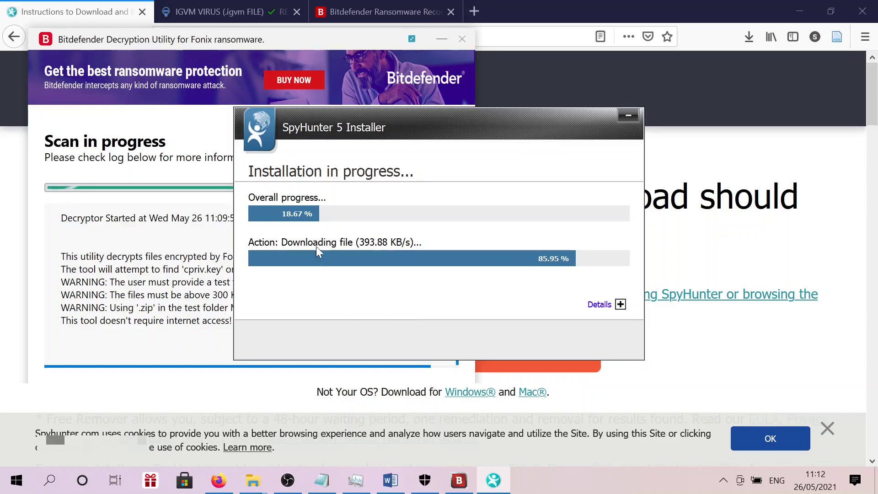
Step: Move the SpyHunter installer window off the Bitdefender utility and check the progress of both the installation and the scan
click(158, 44)
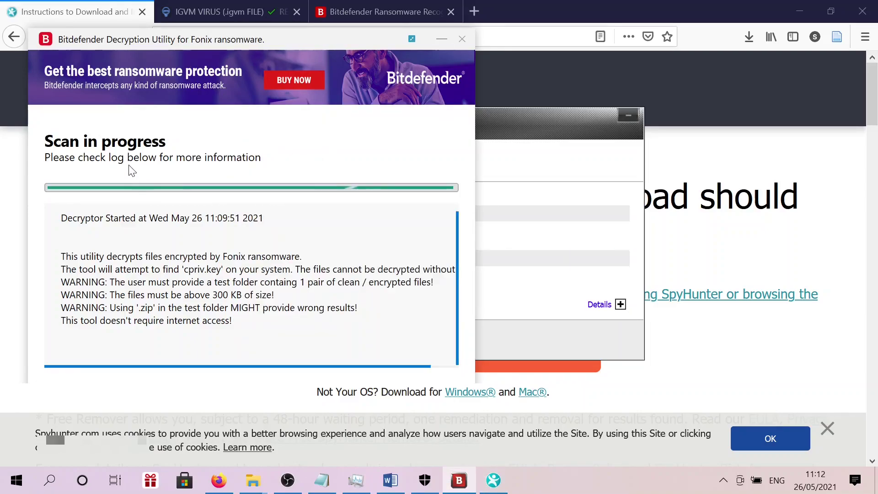
click(519, 149)
drag(519, 150, 527, 93)
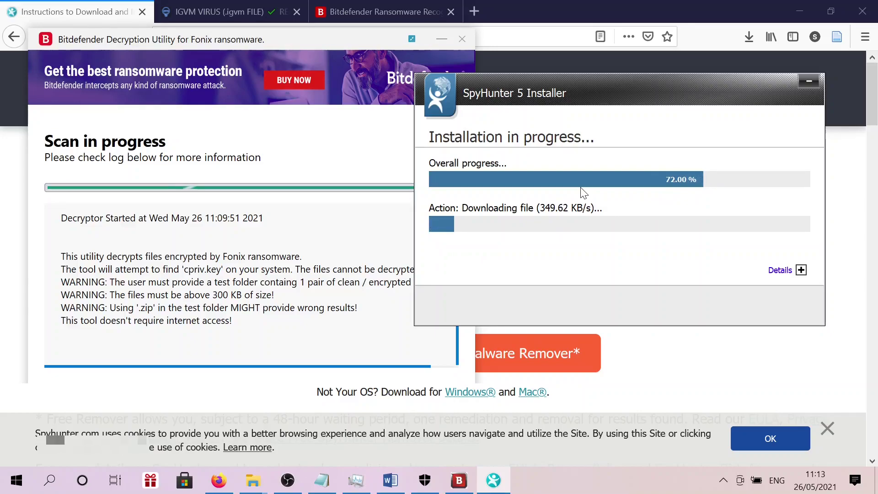
click(339, 222)
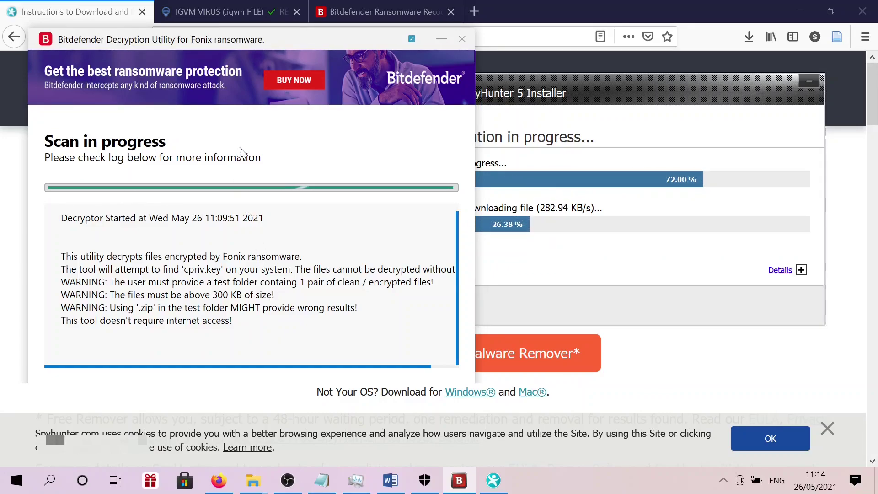
click(549, 139)
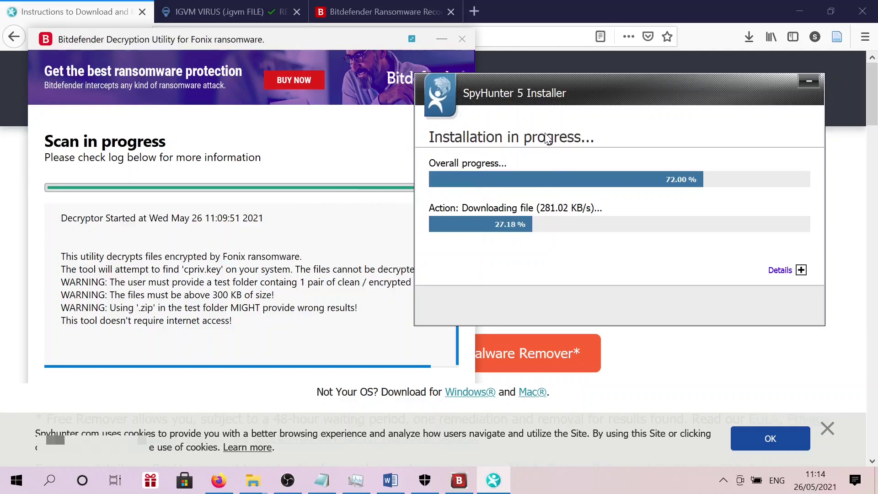
click(210, 226)
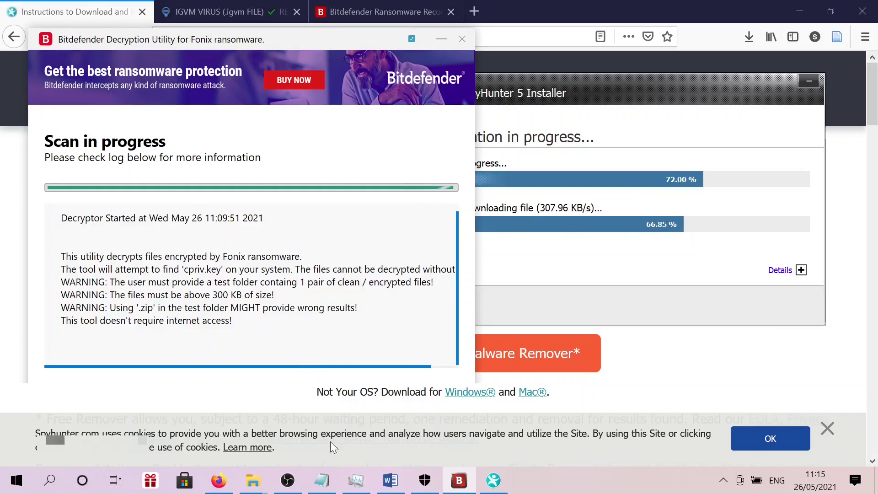
Step: Show the _readme.txt ransom note in Notepad, highlight the discounted price of $490, and minimize the note
click(322, 481)
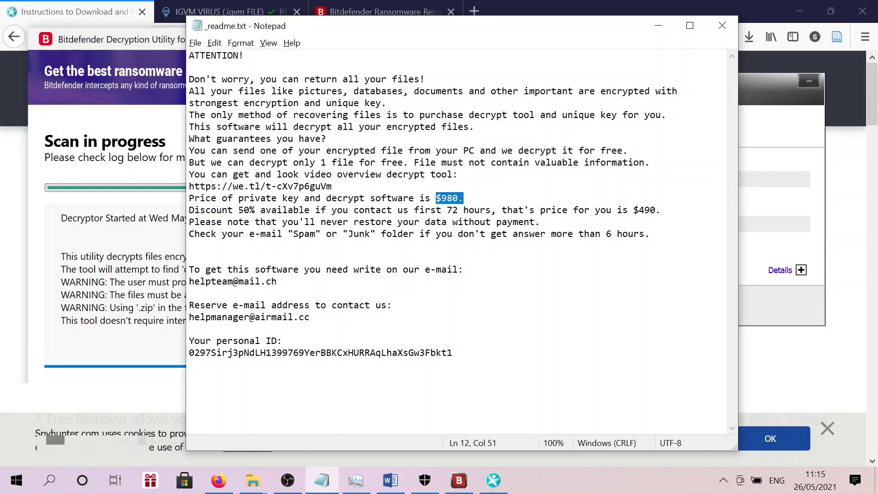
double_click(647, 211)
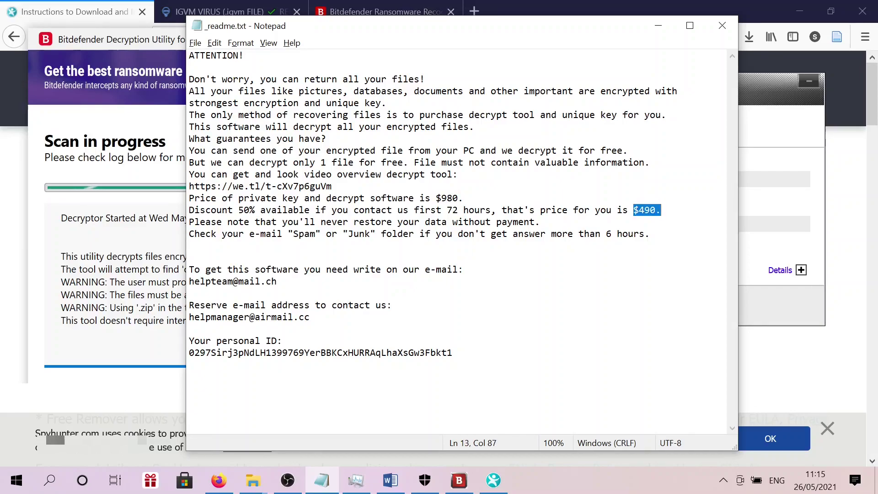
click(659, 26)
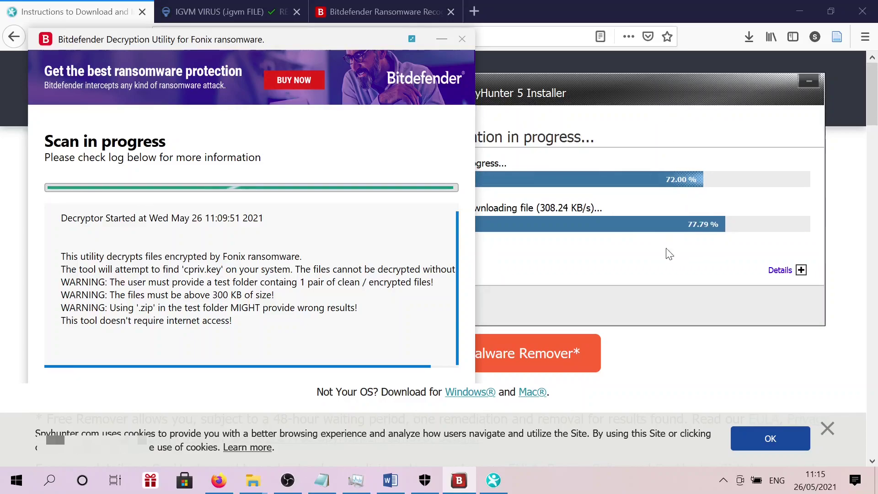
click(723, 480)
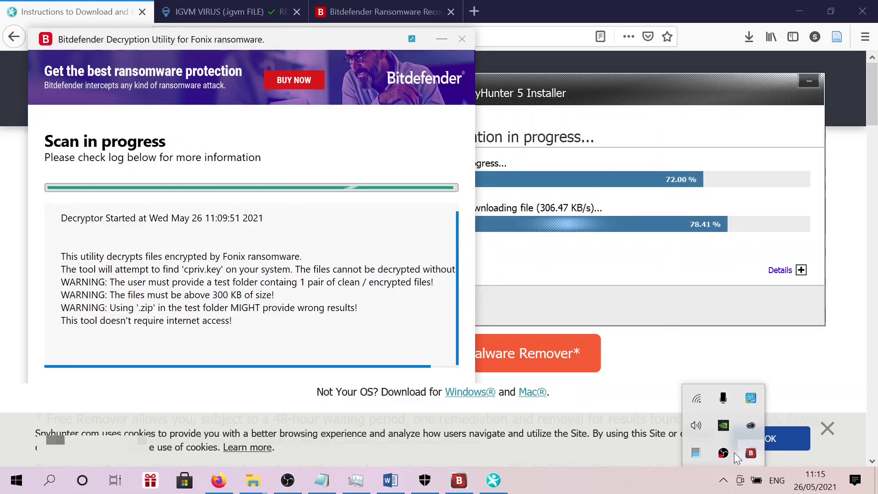
right_click(721, 451)
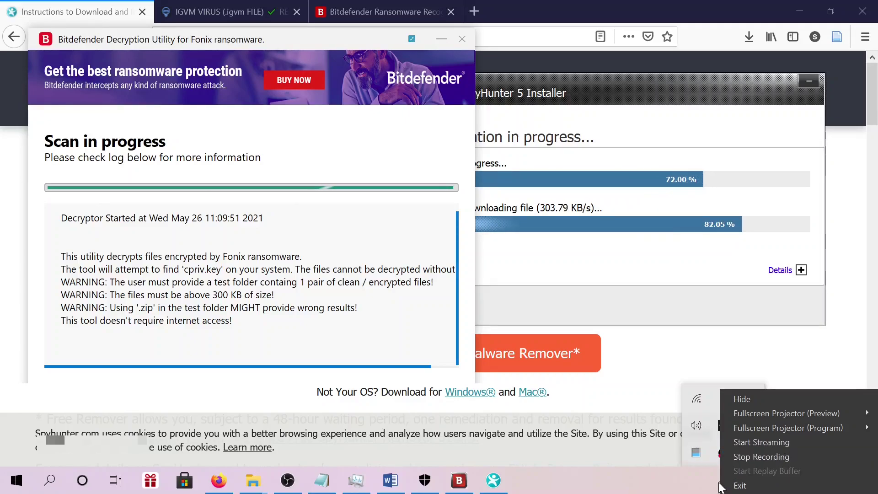
click(668, 487)
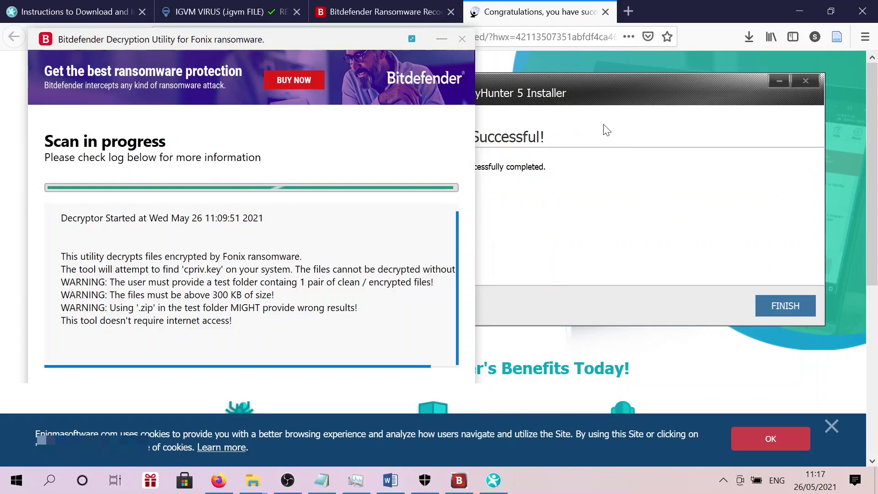
Step: Finish the SpyHunter 5 installer and minimize the Firefox, Documents folder, Word and Windows Security windows
click(585, 102)
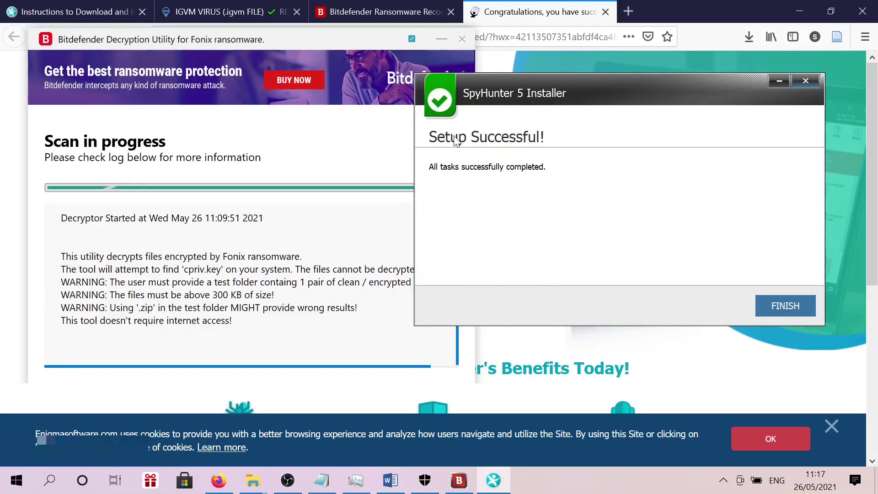
click(777, 304)
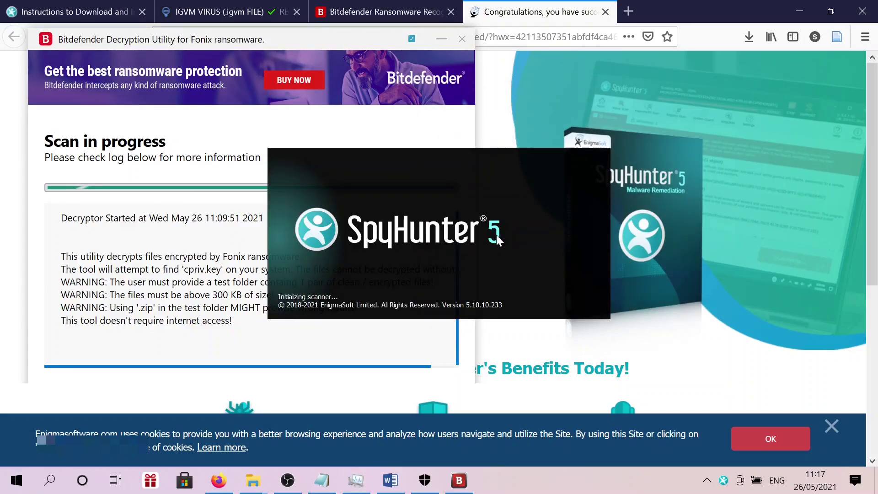
click(797, 14)
click(797, 14)
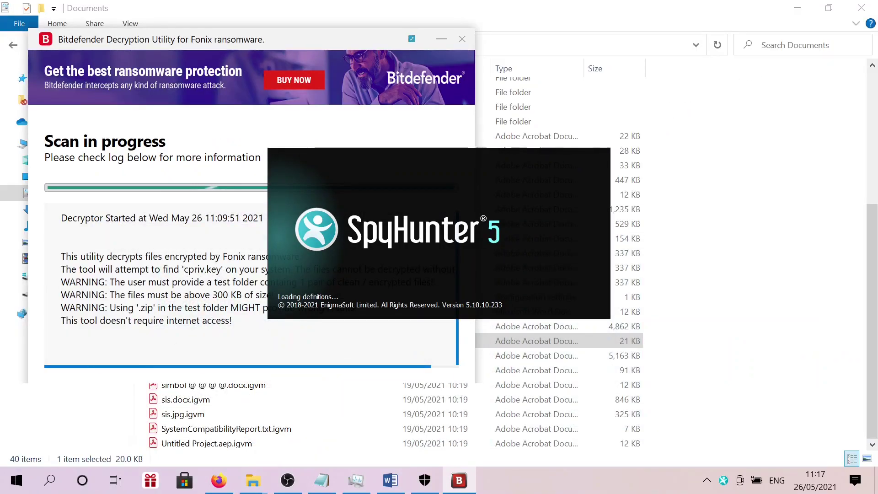
click(797, 16)
click(797, 16)
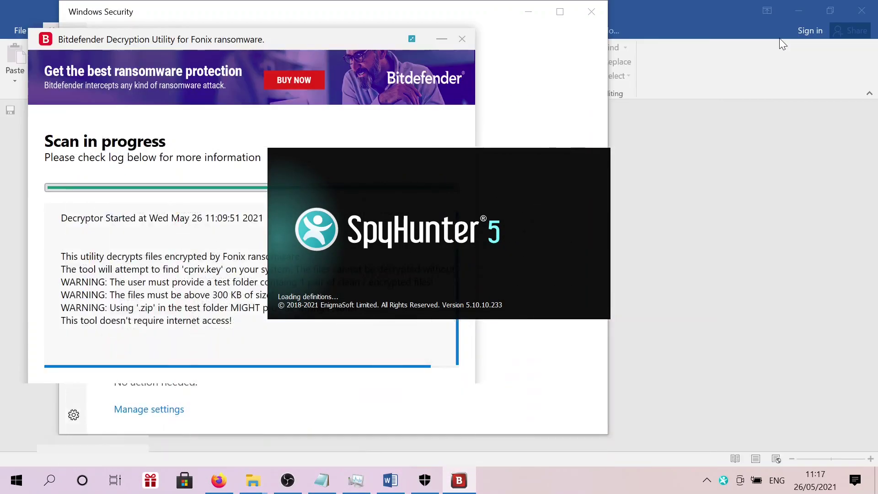
click(790, 12)
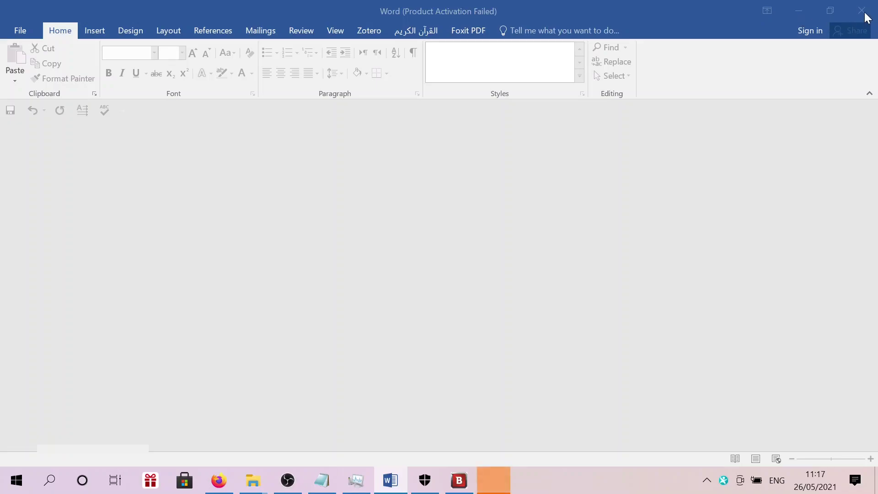
click(494, 480)
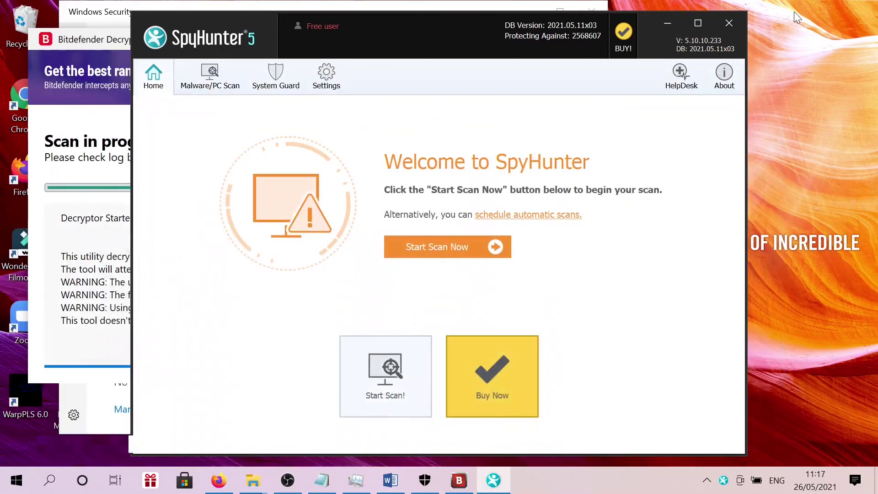
click(550, 5)
click(535, 8)
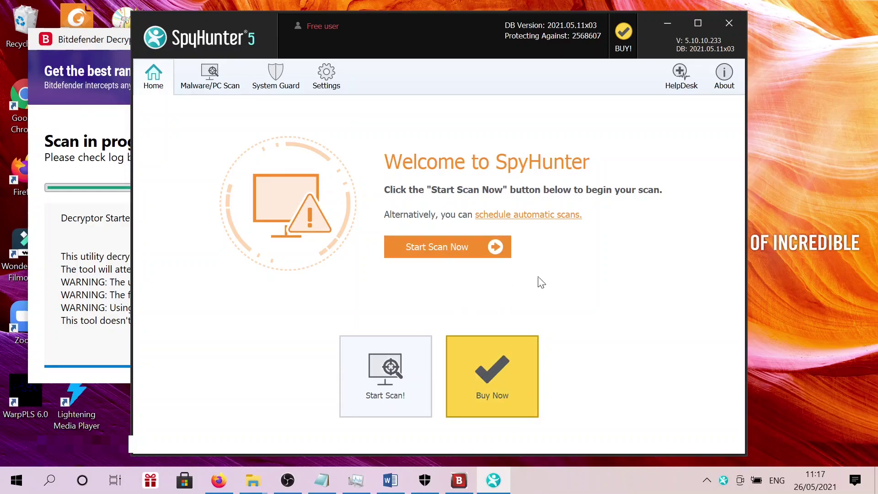
Step: Start a SpyHunter scan of the computer and check its progress alongside the Bitdefender decryption scan
click(411, 245)
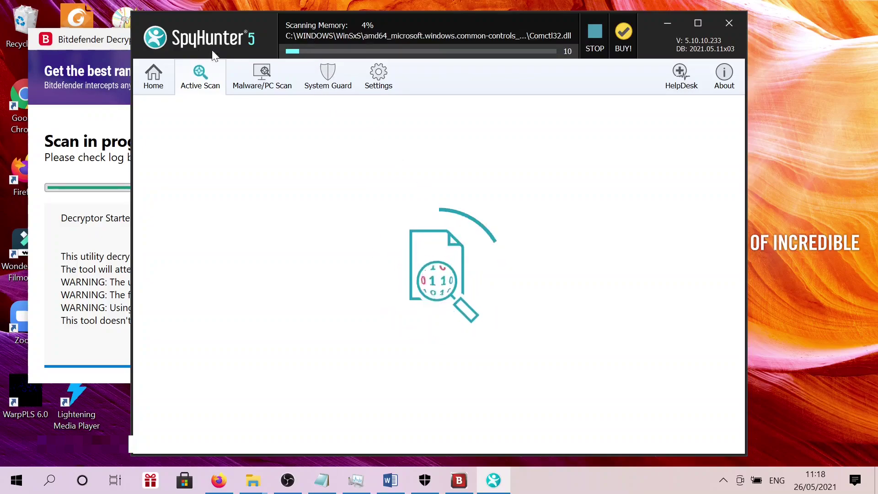
click(90, 40)
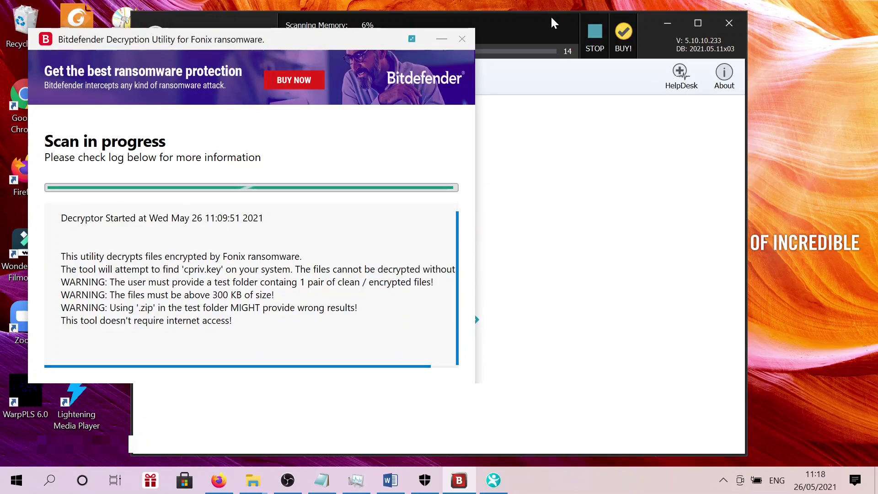
click(647, 55)
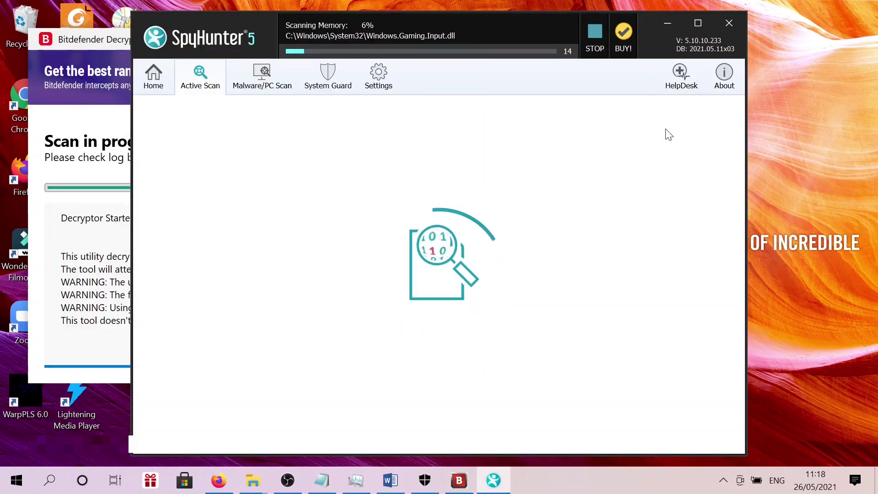
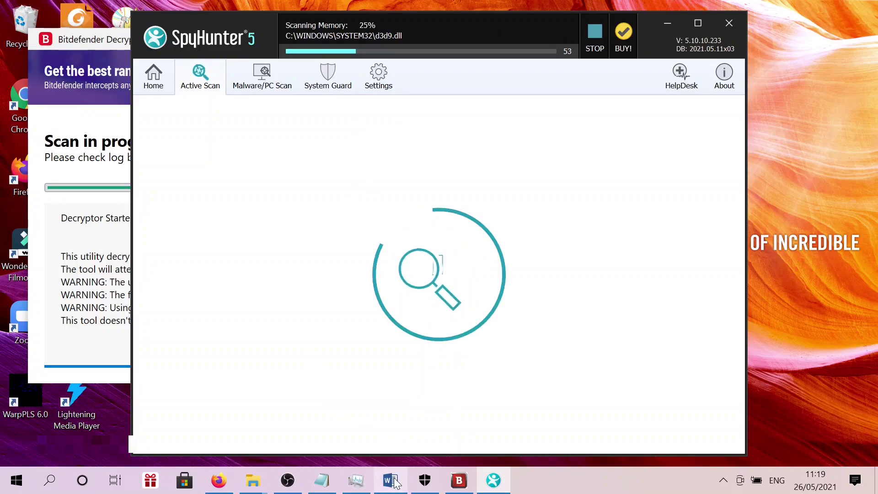
Step: Close the empty Word window and the _readme.txt ransom note in Notepad
mouse_move(391, 480)
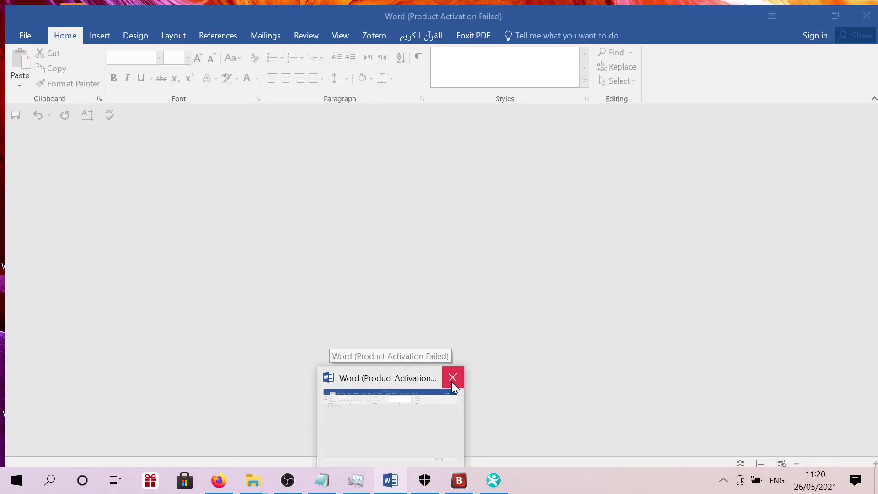
click(452, 381)
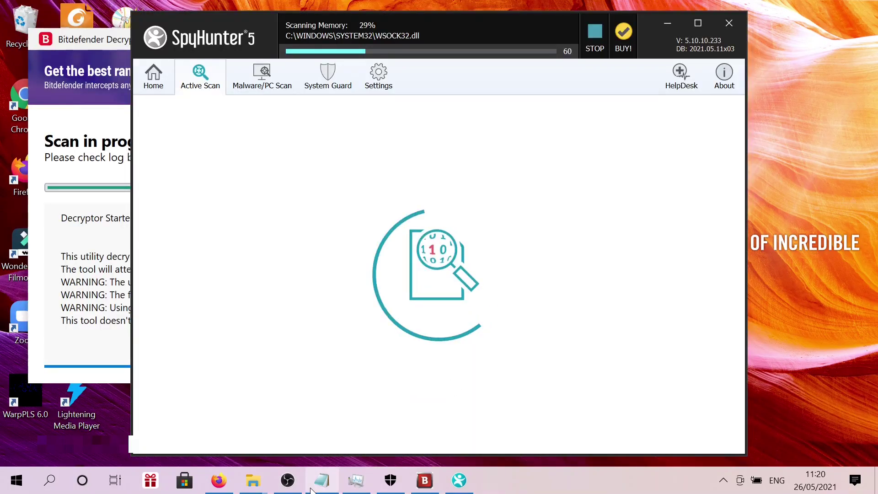
mouse_move(322, 480)
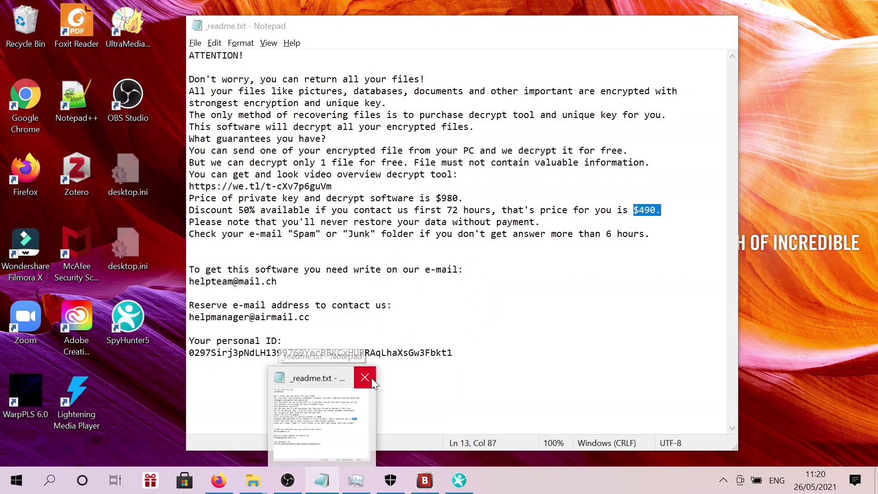
click(372, 379)
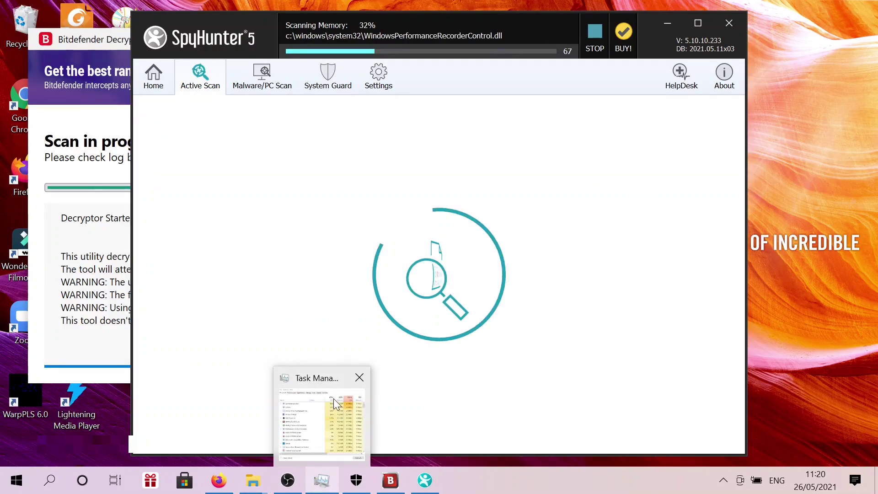
Step: Preview the running processes in Task Manager and review the Bitdefender decryptor's scan status and log
mouse_move(334, 385)
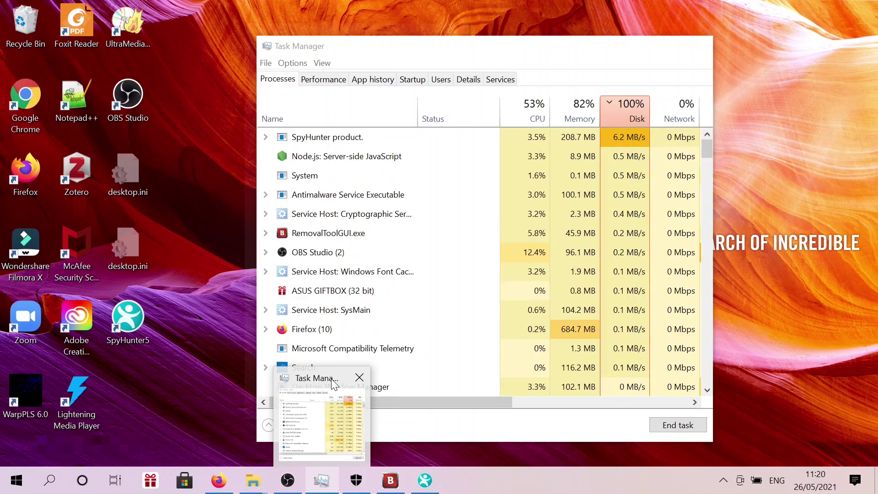
click(423, 479)
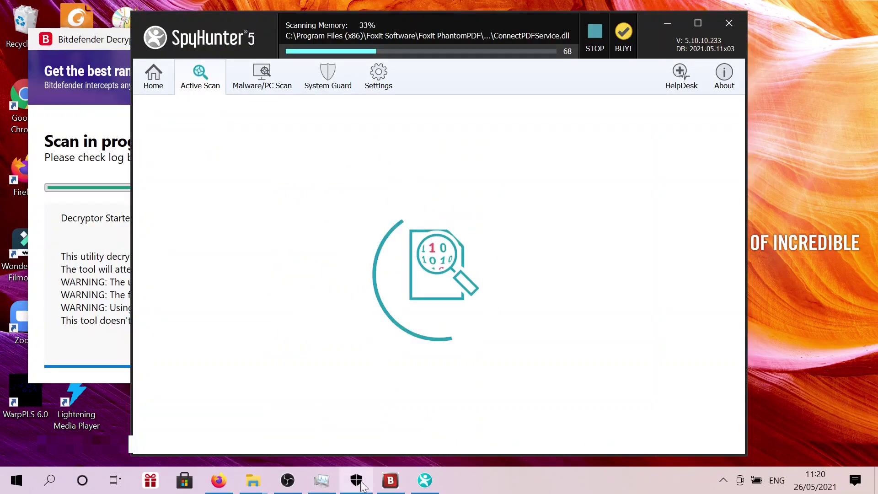
mouse_move(356, 486)
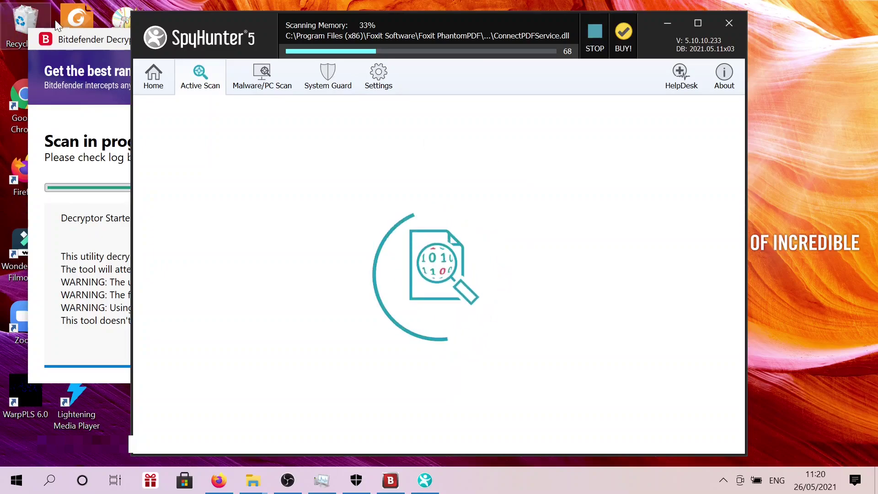
click(84, 38)
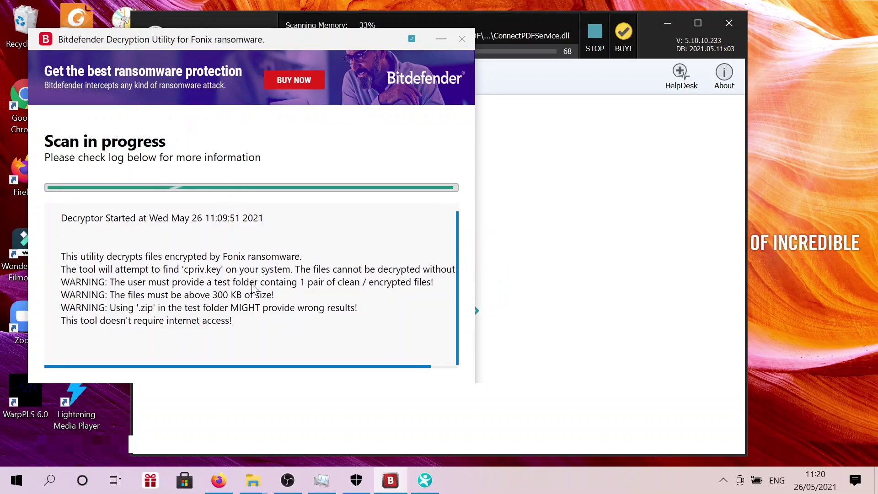
scroll(259, 283, up, 1)
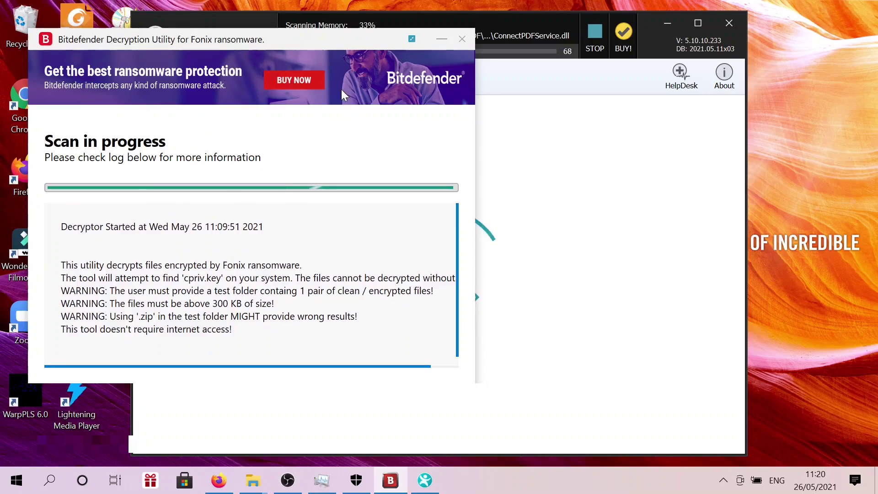
click(462, 39)
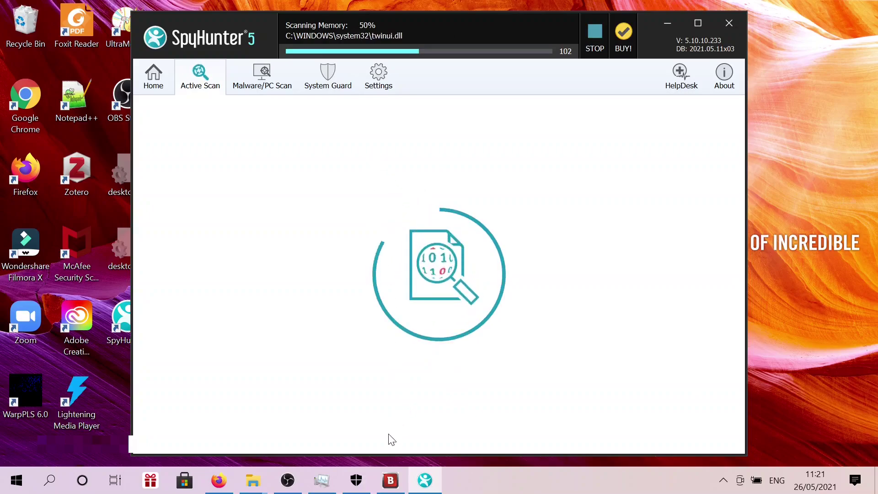
click(400, 483)
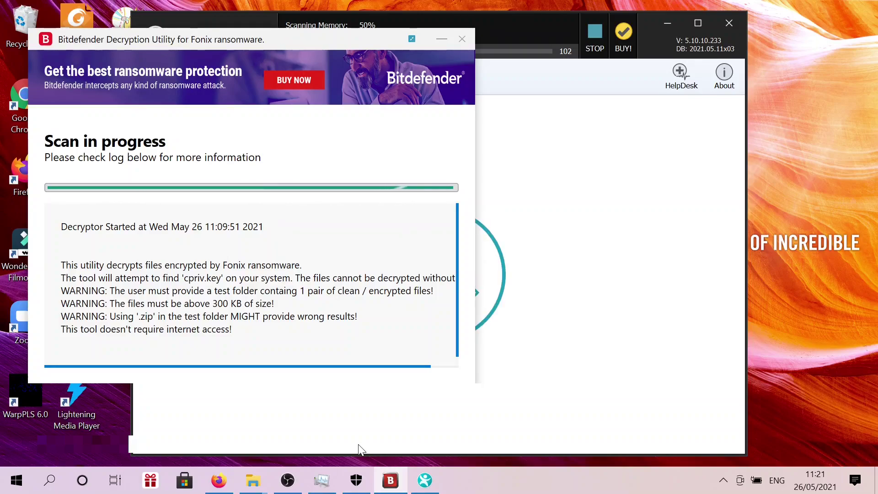
Step: Switch to OBS Studio, pause the screen recording, resume it, and minimize the OBS window
click(287, 483)
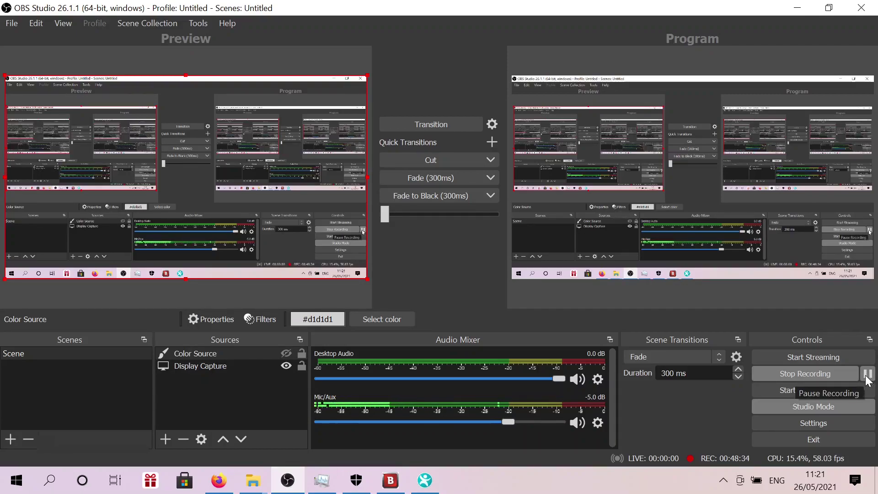
click(867, 375)
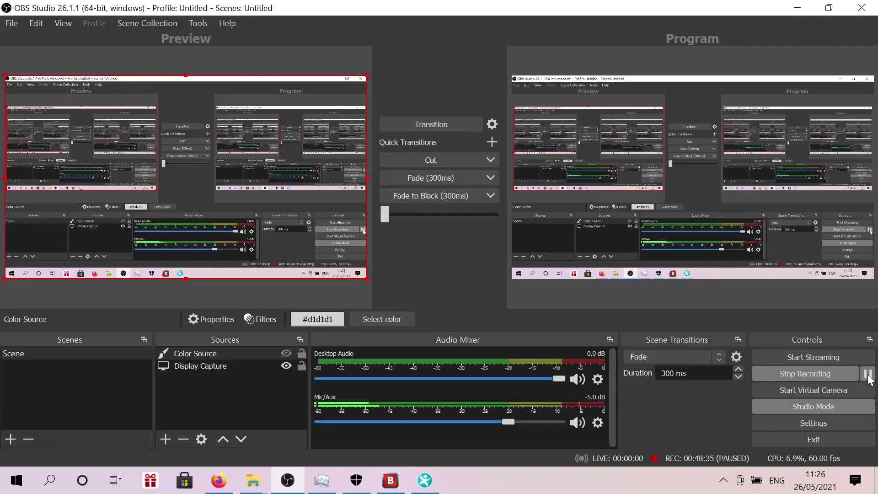
click(867, 374)
click(798, 8)
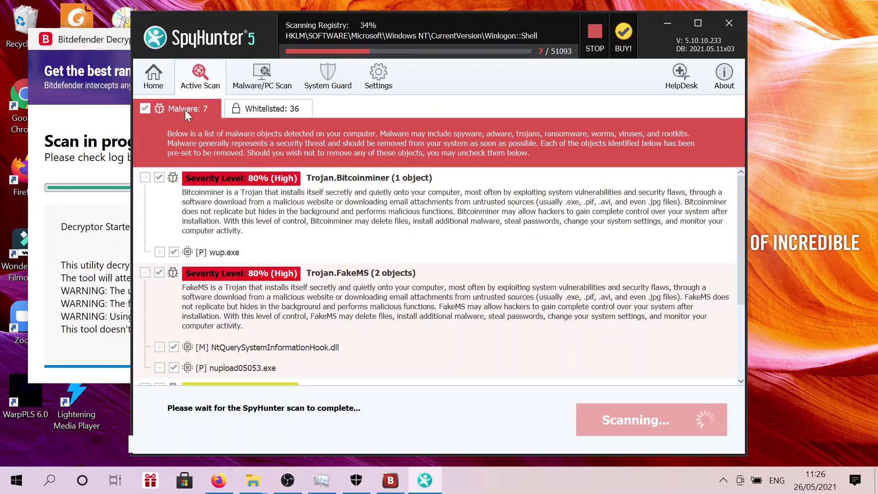
Step: Examine SpyHunter's list of detected malware, including each threat's severity level, description and affected processes or registry entries
scroll(400, 203, down, 1)
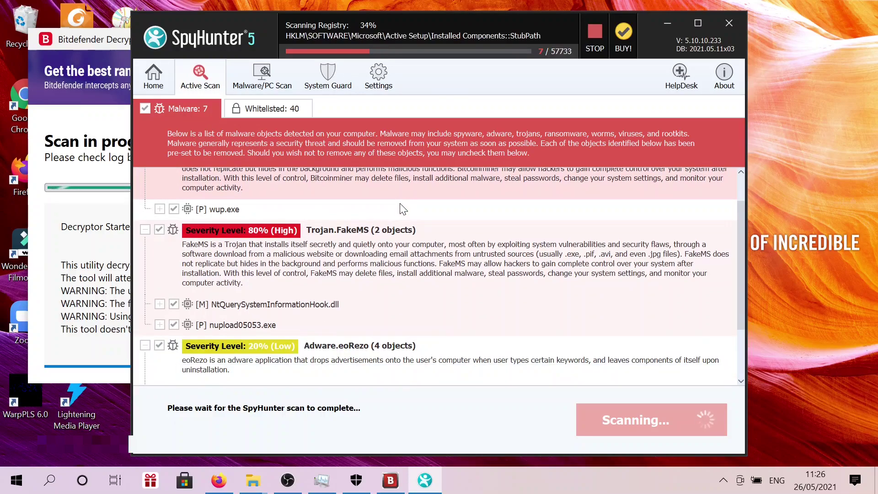
scroll(401, 209, up, 1)
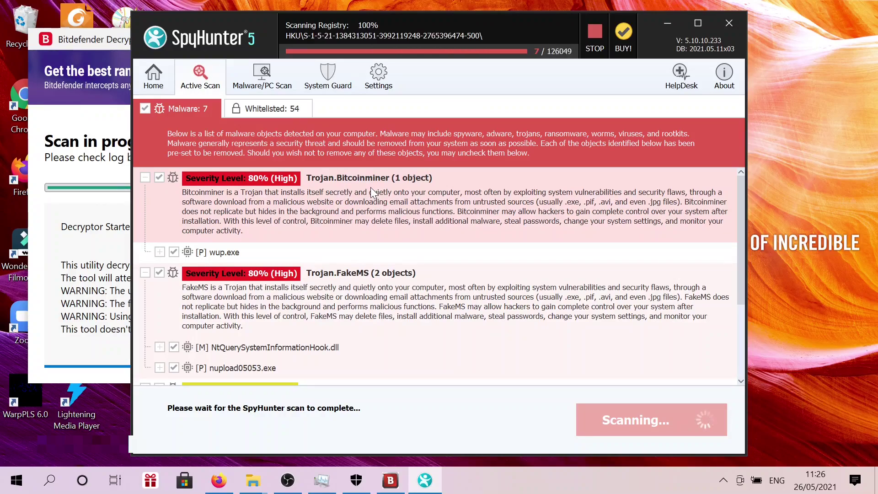
scroll(320, 219, down, 1)
scroll(297, 206, up, 1)
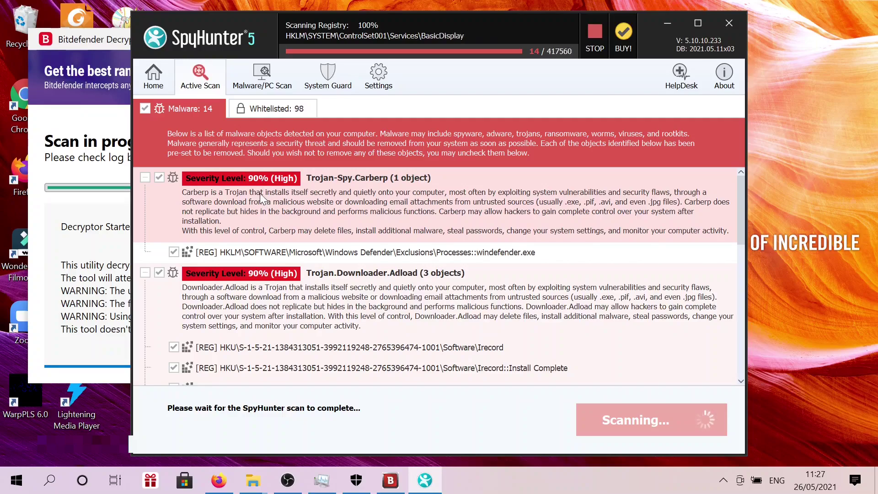
scroll(295, 326, down, 3)
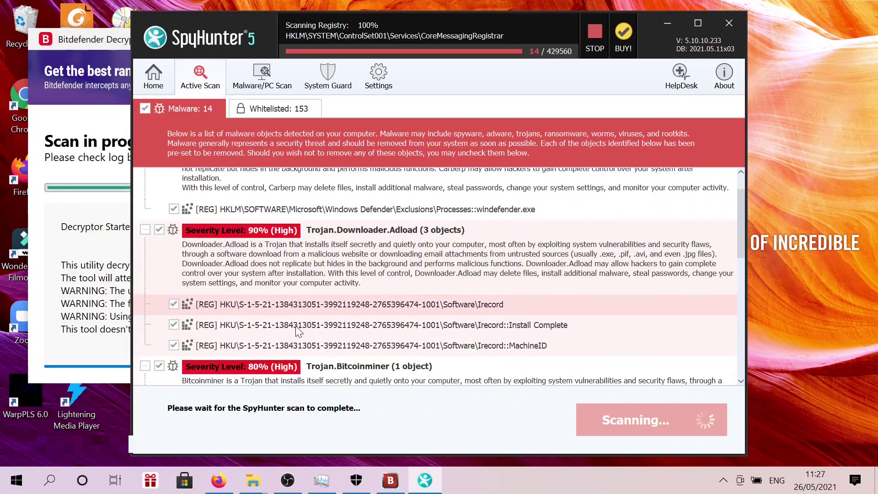
scroll(302, 322, down, 9)
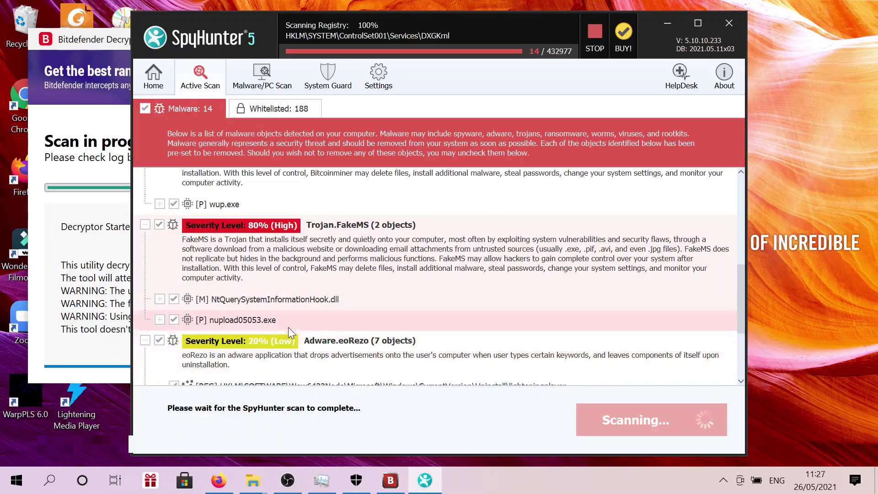
scroll(298, 325, down, 5)
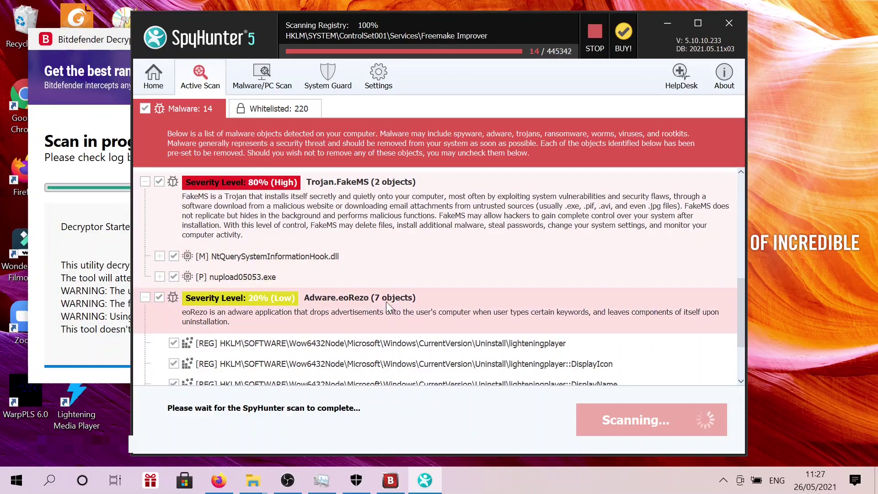
scroll(386, 302, down, 3)
scroll(414, 273, down, 1)
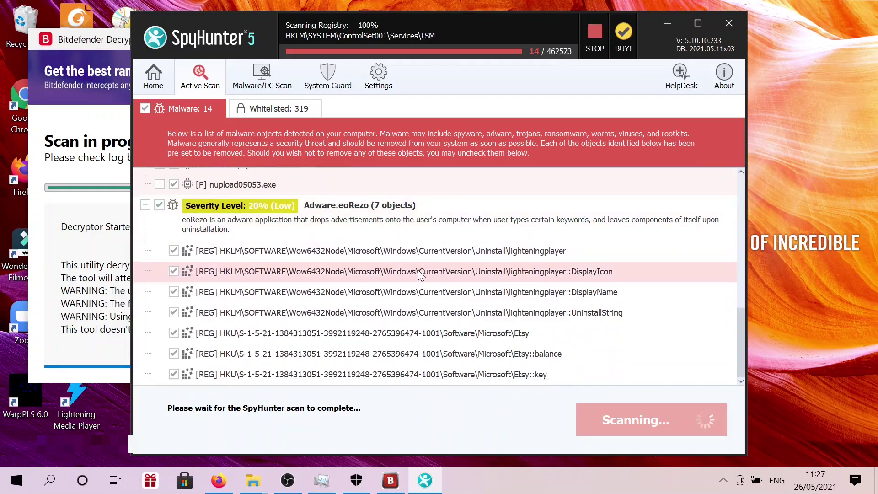
scroll(315, 229, up, 15)
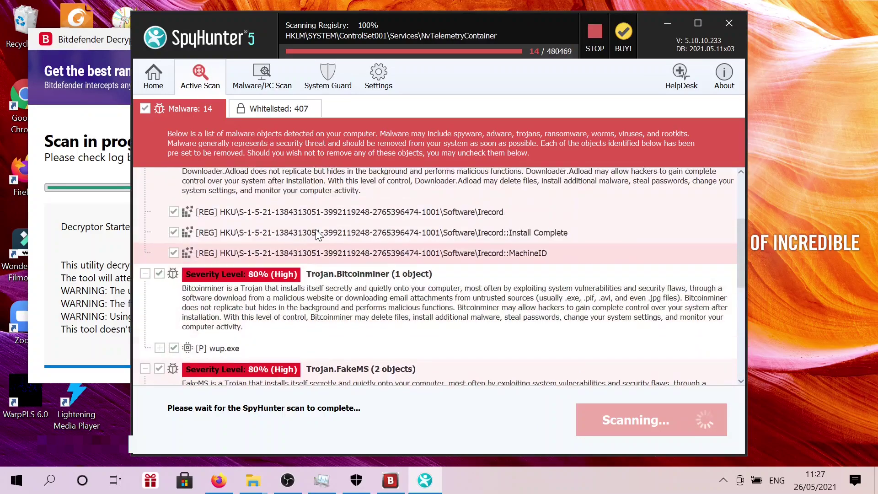
scroll(315, 229, up, 2)
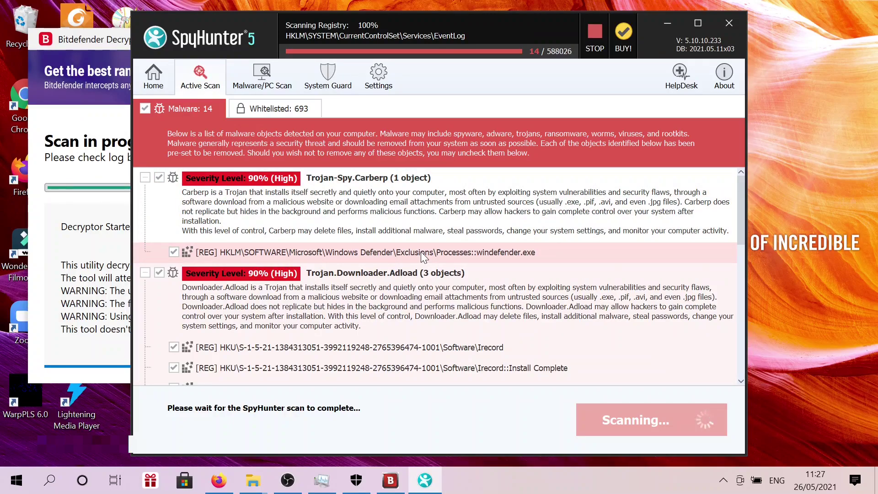
scroll(292, 316, down, 1)
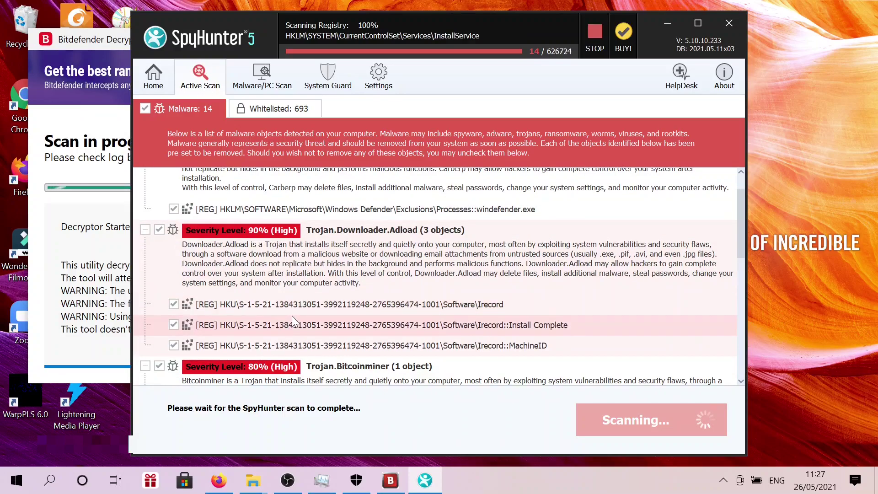
Step: Read through SpyHunter's remaining malware detections down to Adware.eoRezo, and look over the whitelisted components
scroll(292, 316, down, 4)
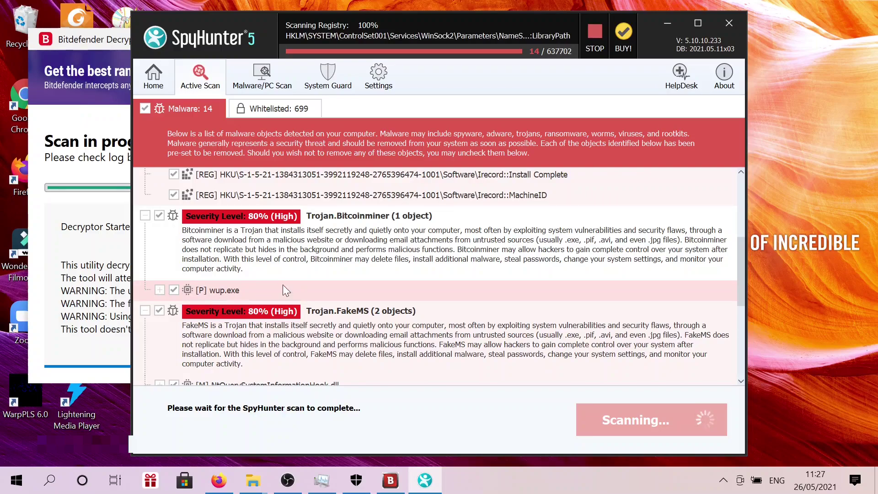
scroll(282, 284, down, 2)
scroll(358, 306, down, 2)
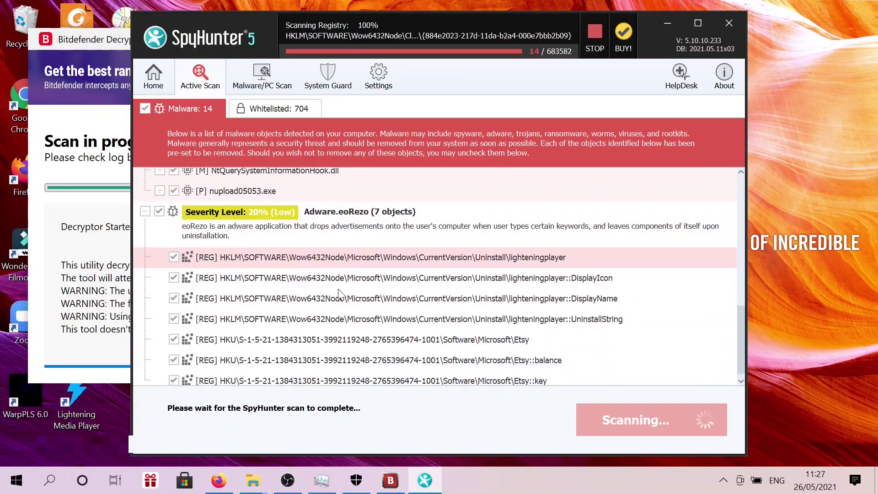
scroll(338, 289, down, 1)
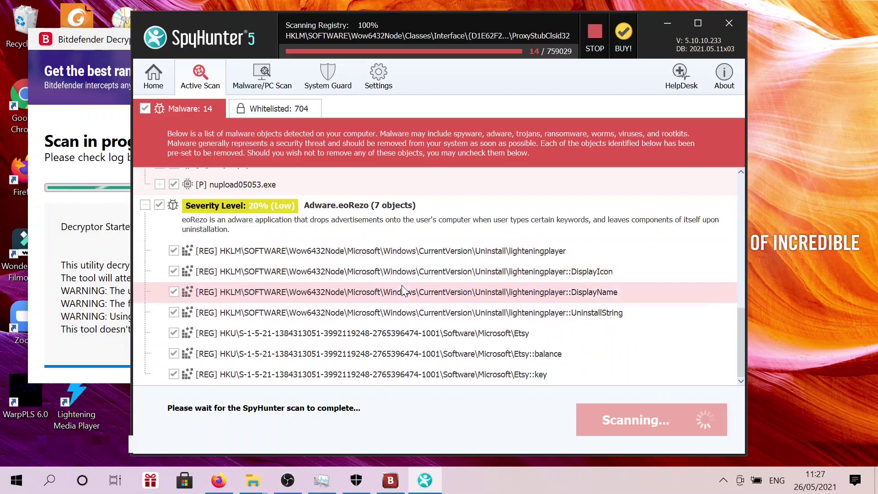
scroll(494, 316, up, 1)
scroll(494, 315, up, 10)
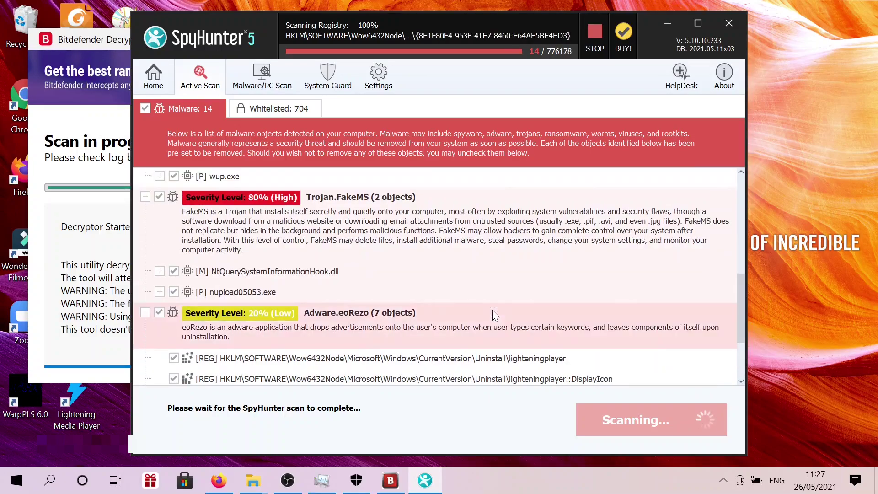
scroll(493, 309, up, 1)
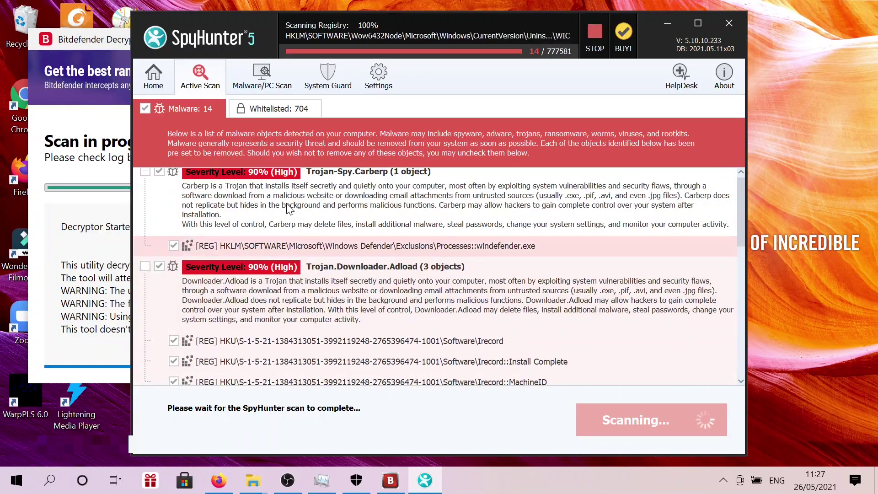
click(274, 109)
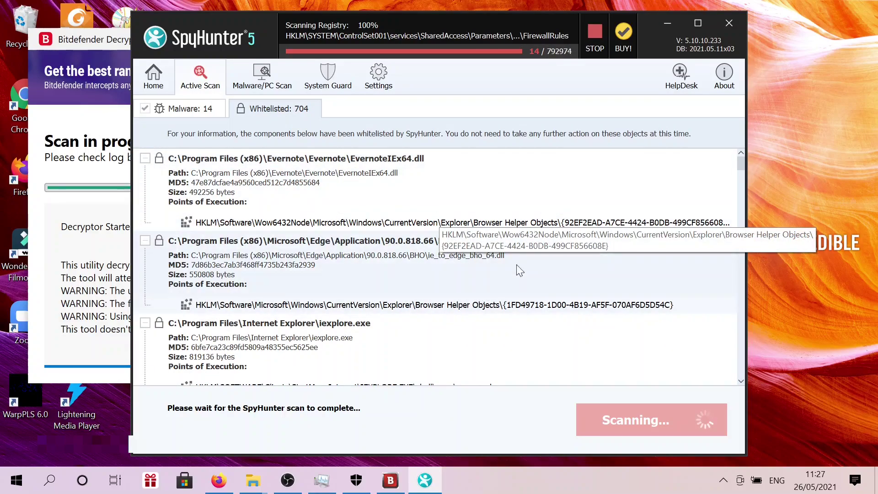
click(176, 115)
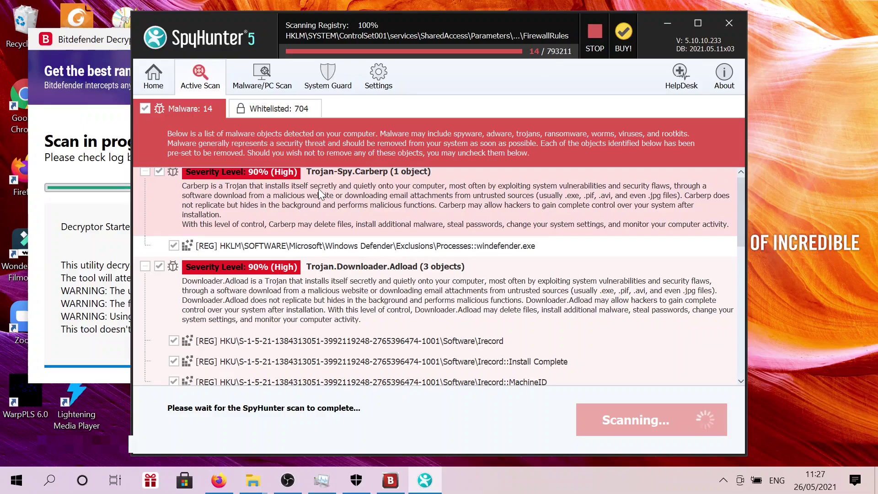
Step: Check the Bitdefender decryptor's scan status, then switch to Firefox and review the Bitdefender Labs ransomware decryption tools page
click(96, 42)
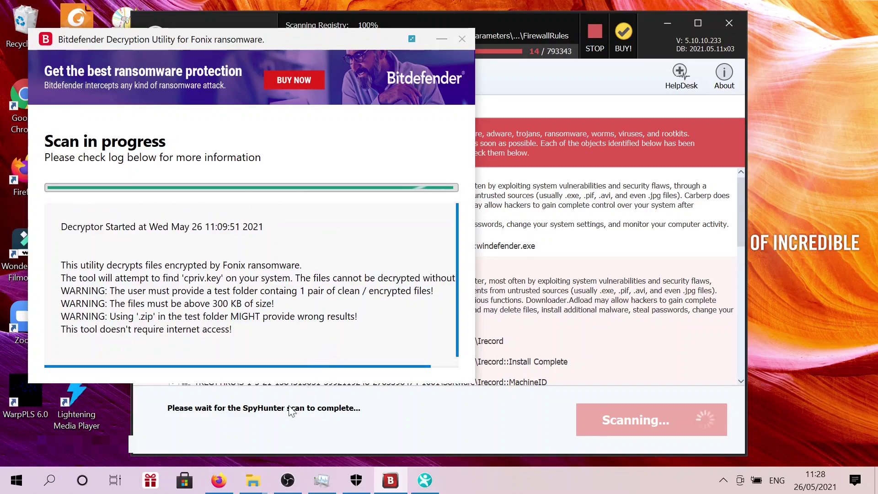
click(218, 480)
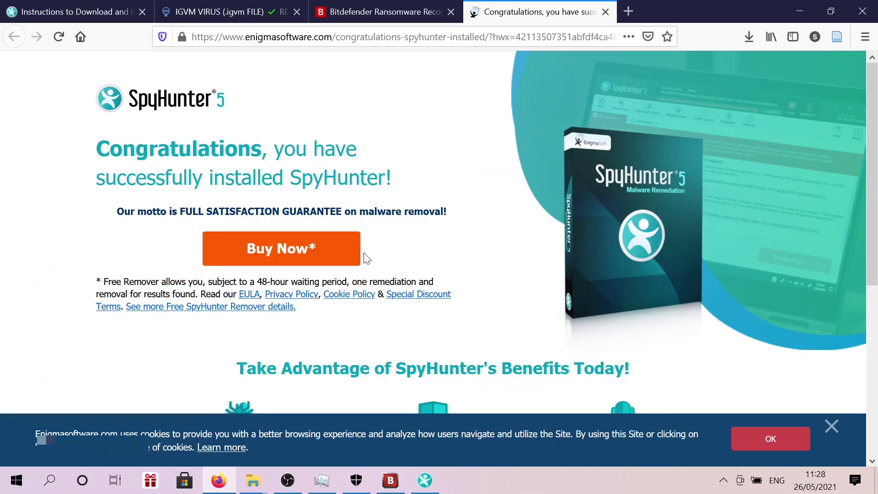
click(379, 12)
scroll(551, 222, up, 8)
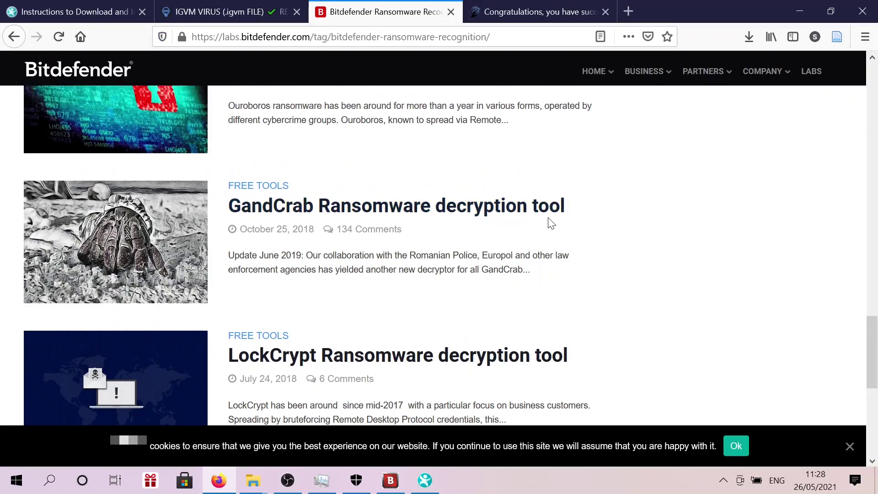
scroll(549, 220, up, 10)
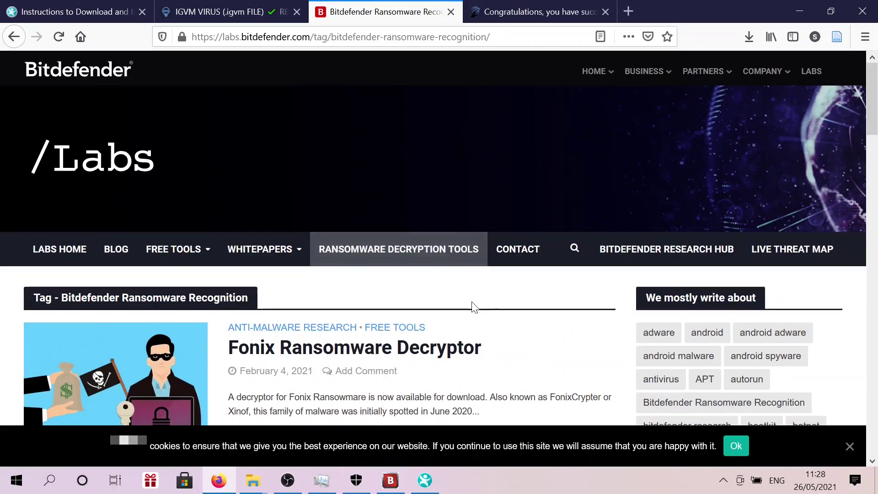
scroll(444, 348, down, 3)
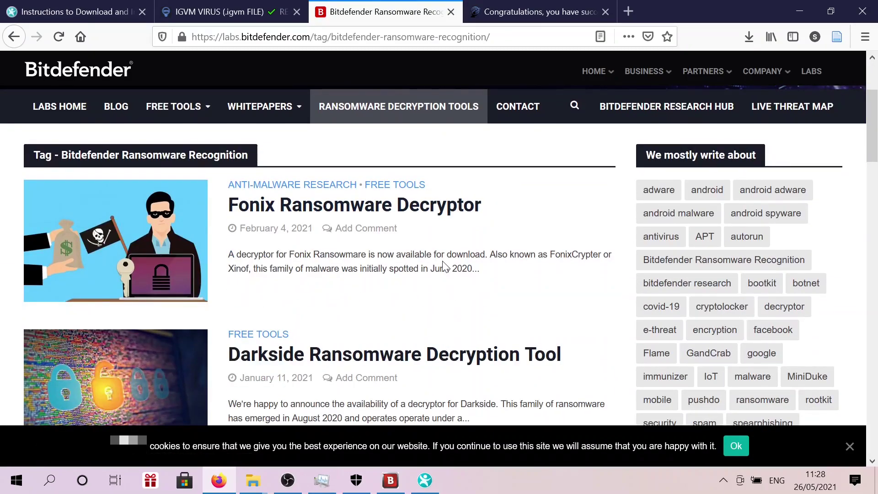
scroll(446, 302, up, 2)
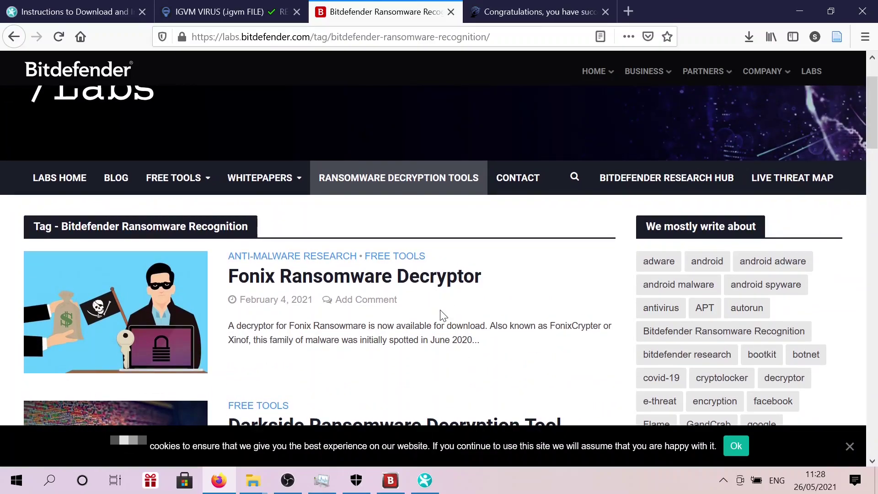
Step: Switch to SpyHunter, review the Trojan detections in its malware list again, and minimize the window
click(433, 487)
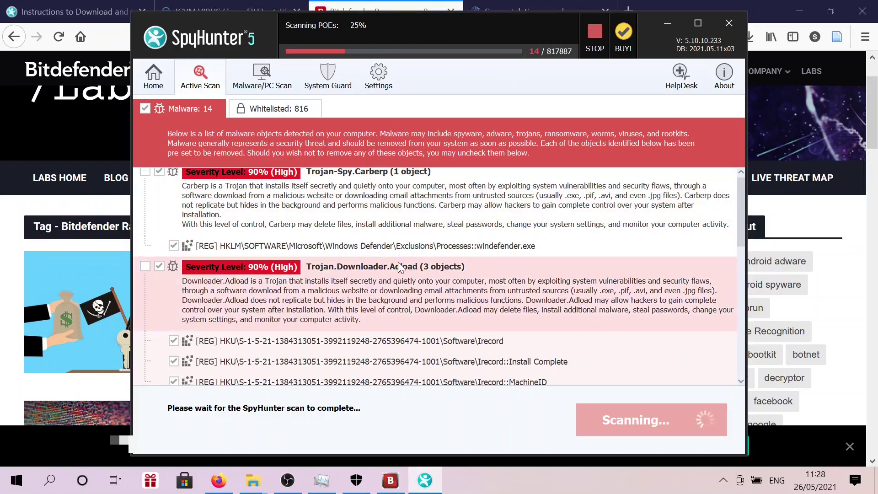
scroll(401, 267, down, 3)
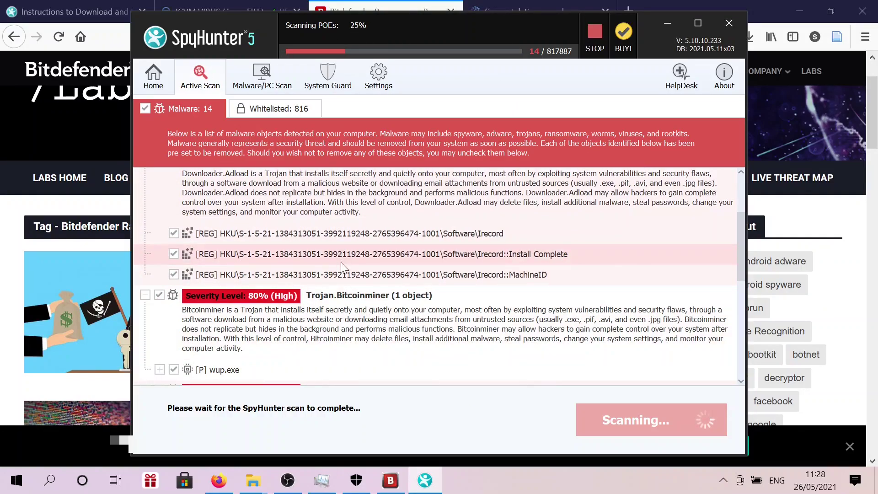
scroll(339, 300, down, 4)
scroll(339, 301, up, 7)
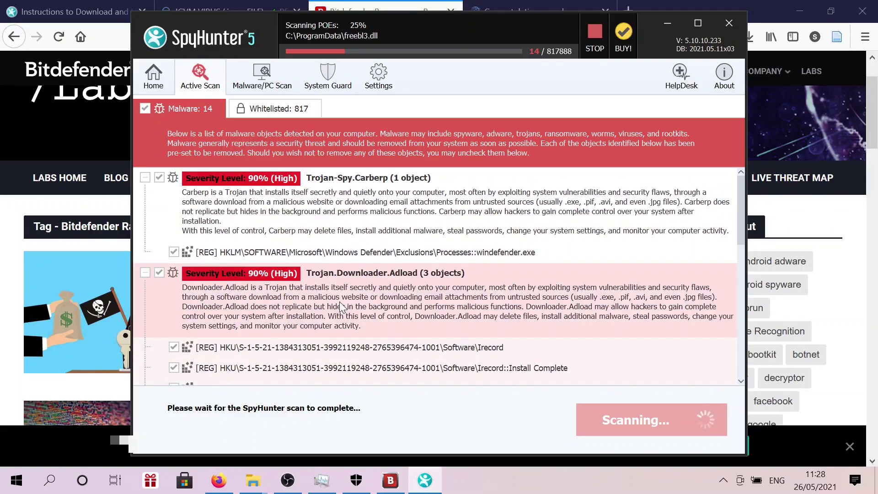
scroll(349, 293, down, 3)
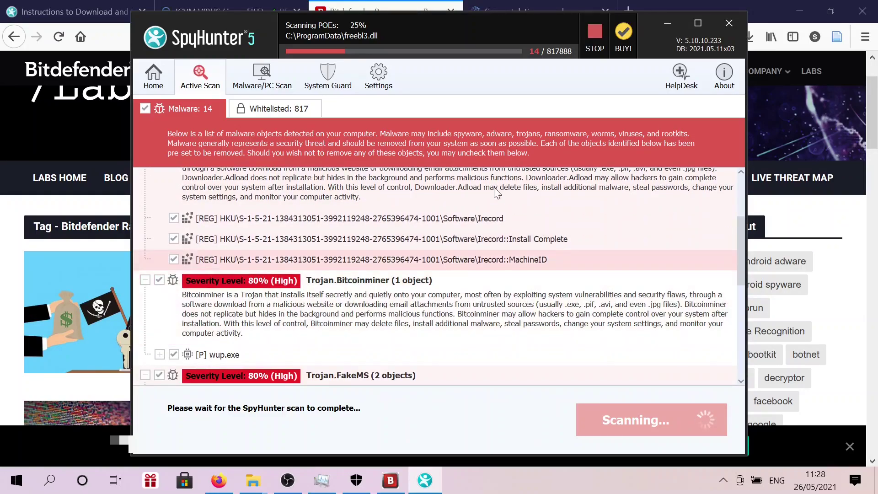
click(668, 23)
mouse_move(593, 71)
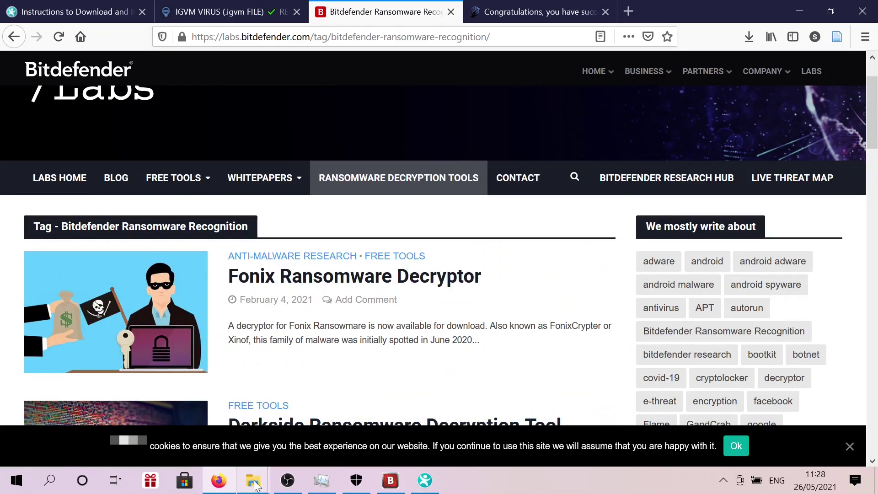
Step: Check the .igvm files in the Documents folder, minimize File Explorer, and review the Fonix Ransomware Decryptor entry on Bitdefender Labs
mouse_move(252, 480)
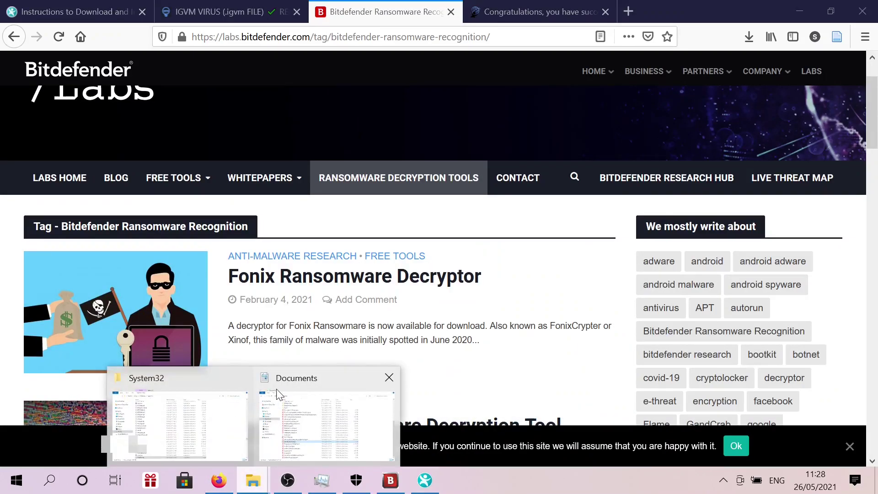
click(294, 430)
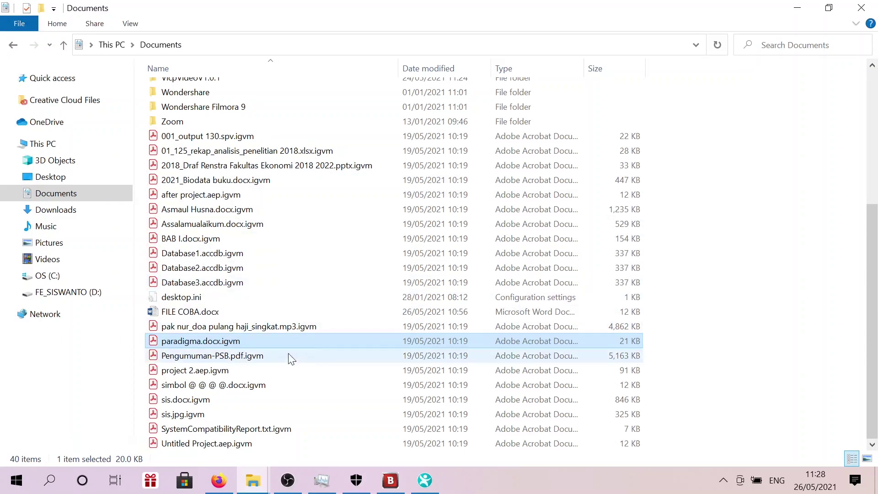
click(798, 8)
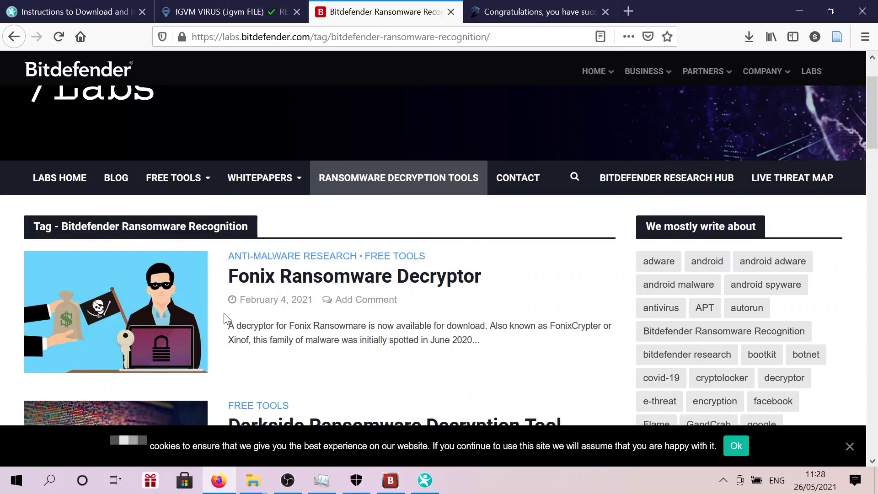
scroll(215, 317, down, 3)
scroll(315, 275, up, 2)
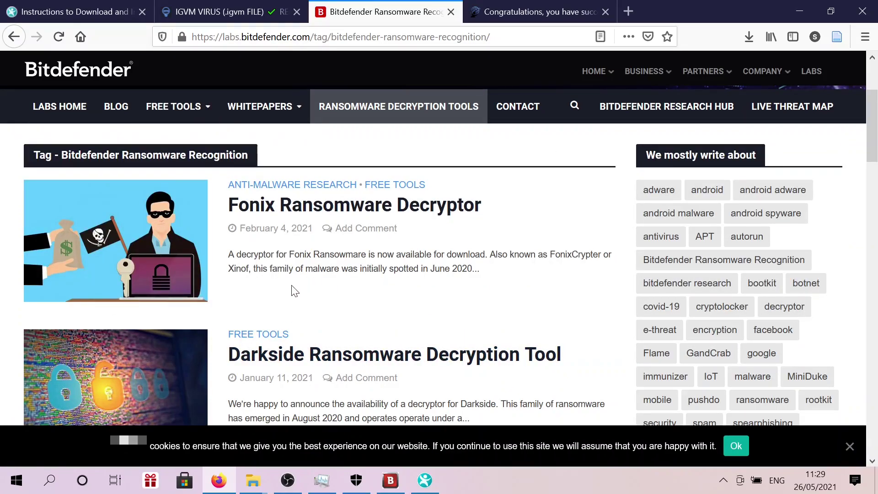
scroll(421, 292, up, 3)
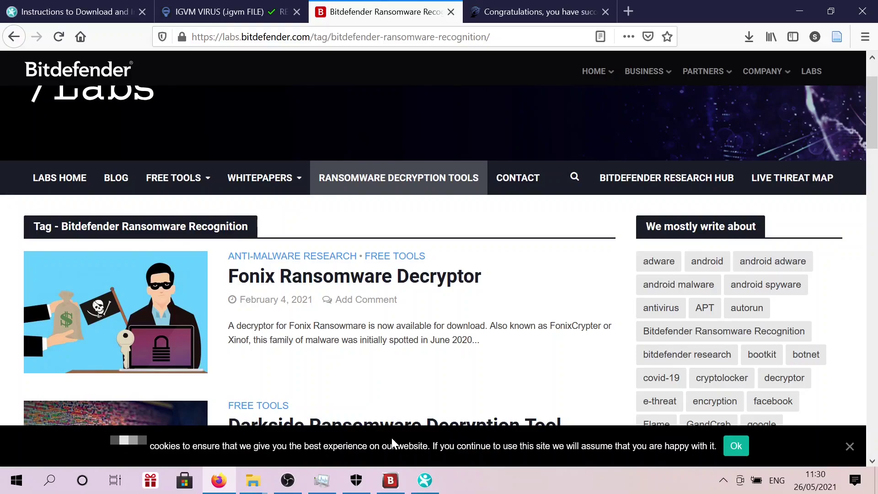
Step: Switch to SpyHunter and examine its detected potentially unwanted programs and the list of privacy-threatening cookies
click(422, 488)
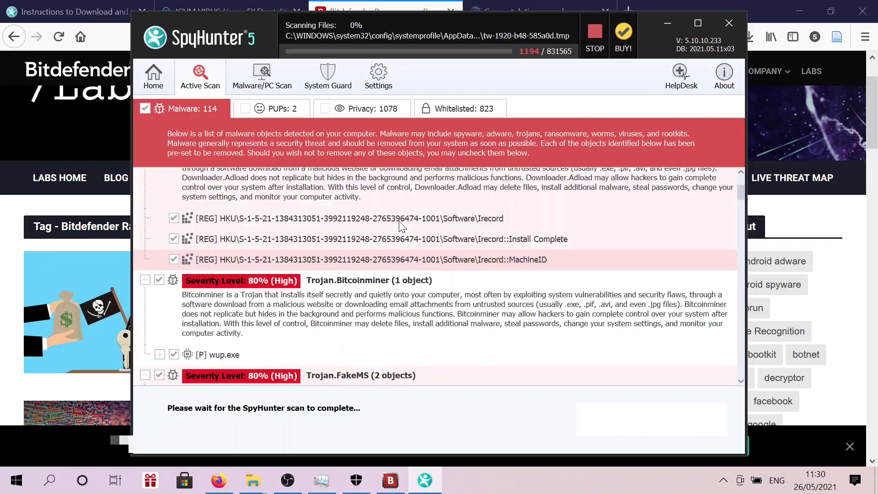
scroll(399, 220, up, 3)
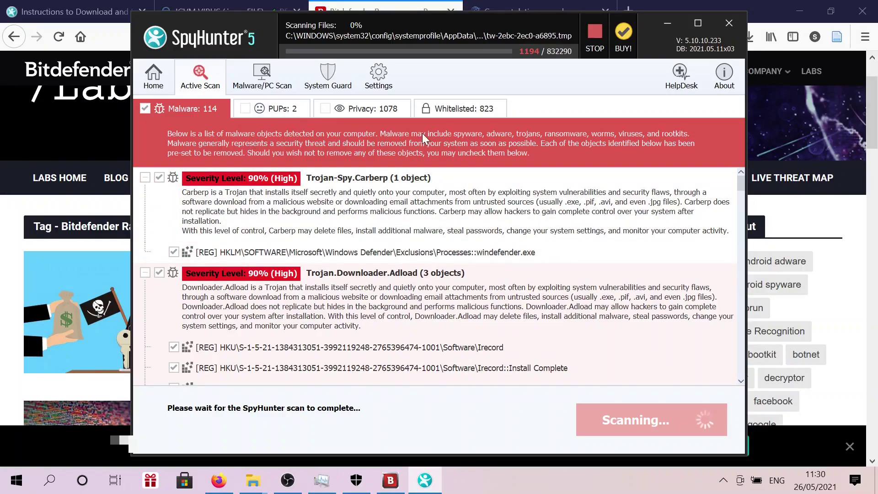
click(273, 110)
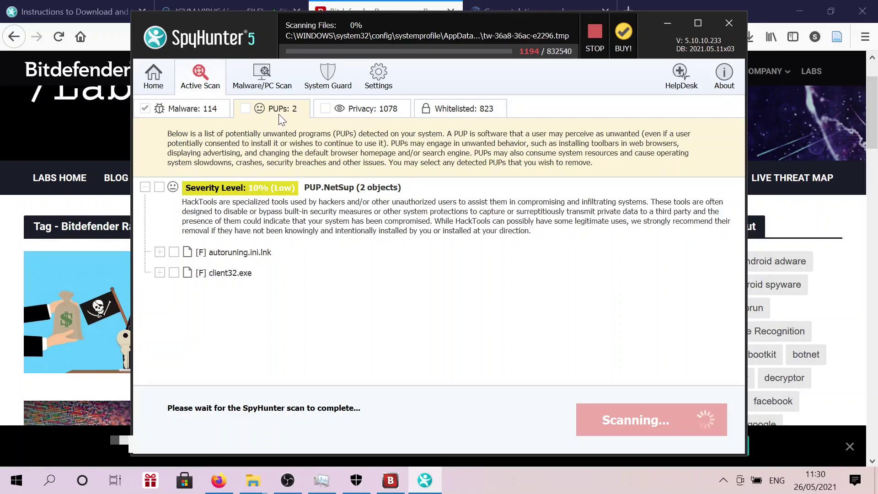
click(358, 109)
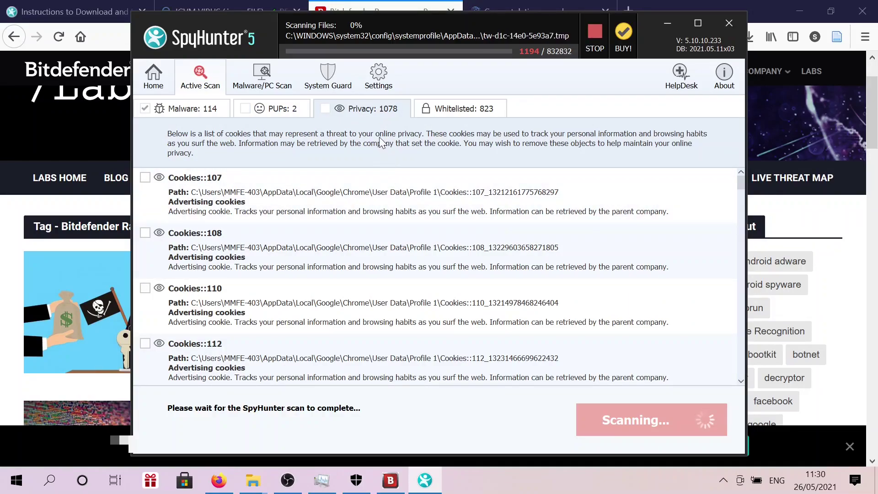
scroll(369, 250, down, 2)
scroll(369, 250, up, 2)
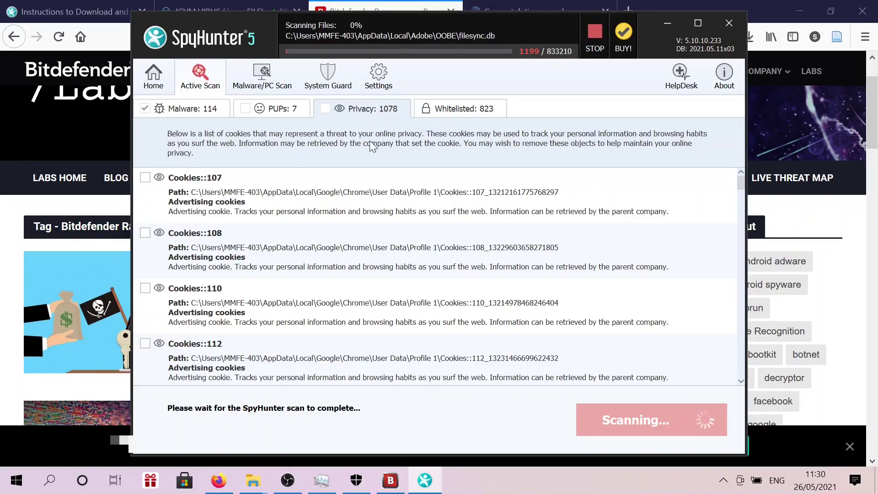
scroll(327, 221, down, 5)
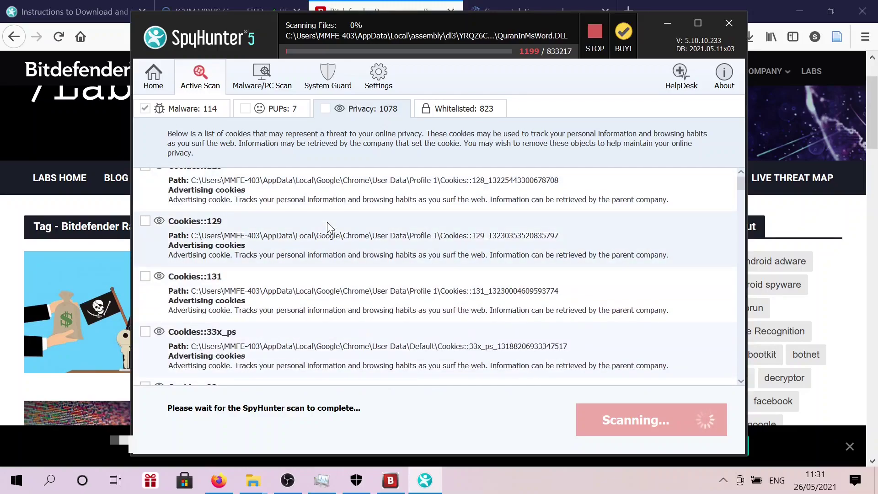
scroll(327, 222, up, 3)
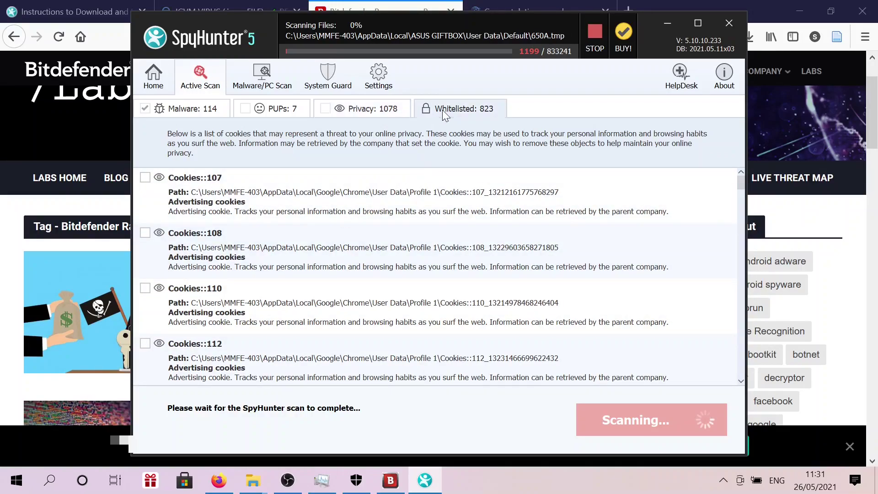
Step: Examine the components whitelisted by SpyHunter and return to the privacy cookies list
click(443, 110)
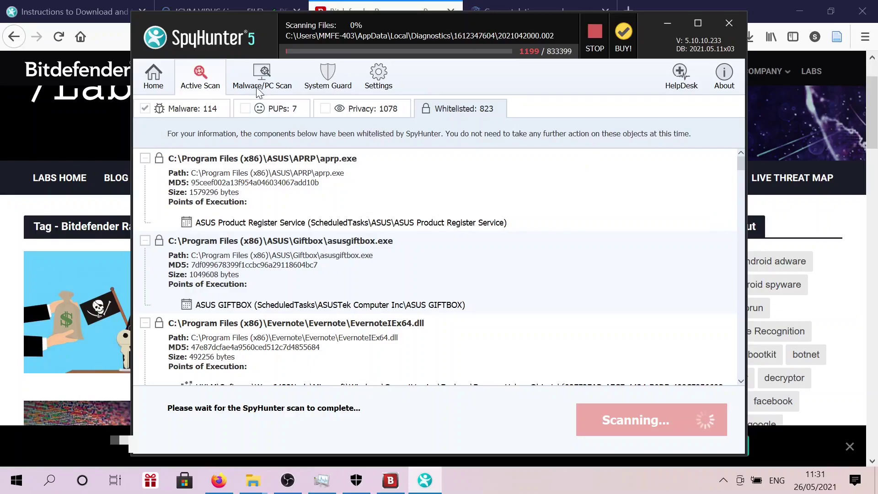
scroll(355, 217, down, 3)
scroll(356, 218, up, 3)
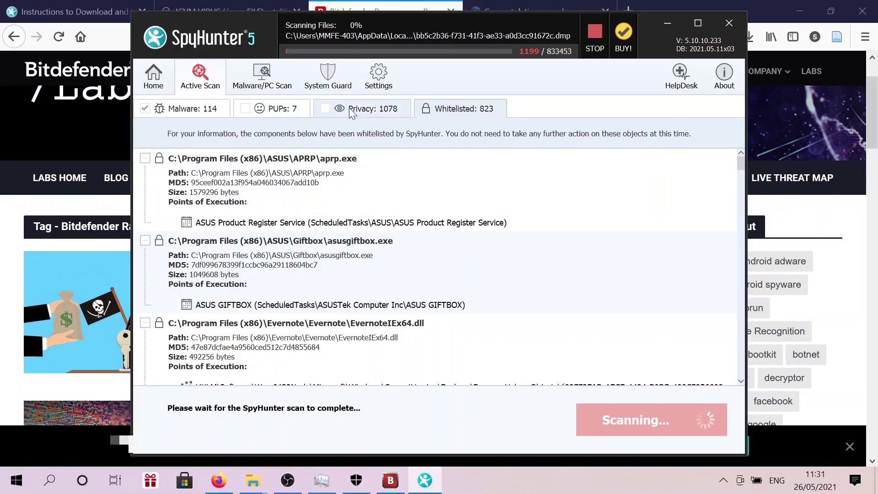
click(369, 108)
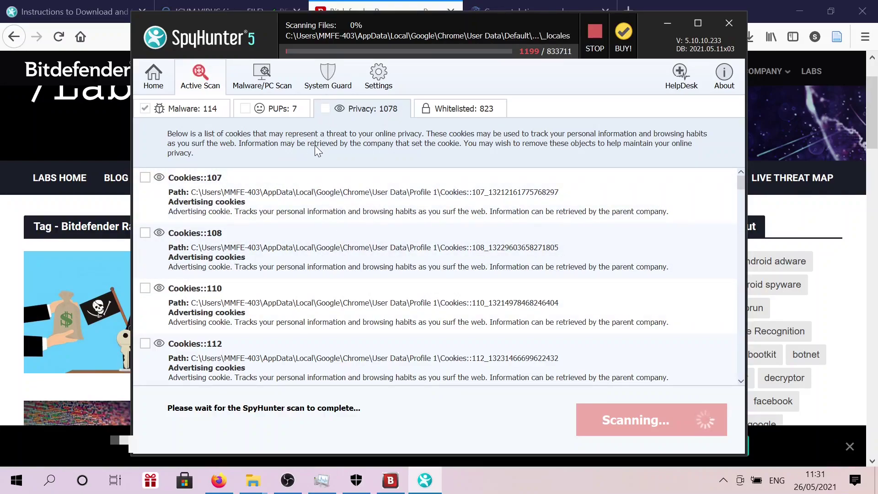
Step: Examine the PUP.NetSup and PUP.Traffic Exchange detections and their objects in SpyHunter's list of potentially unwanted programs
click(282, 112)
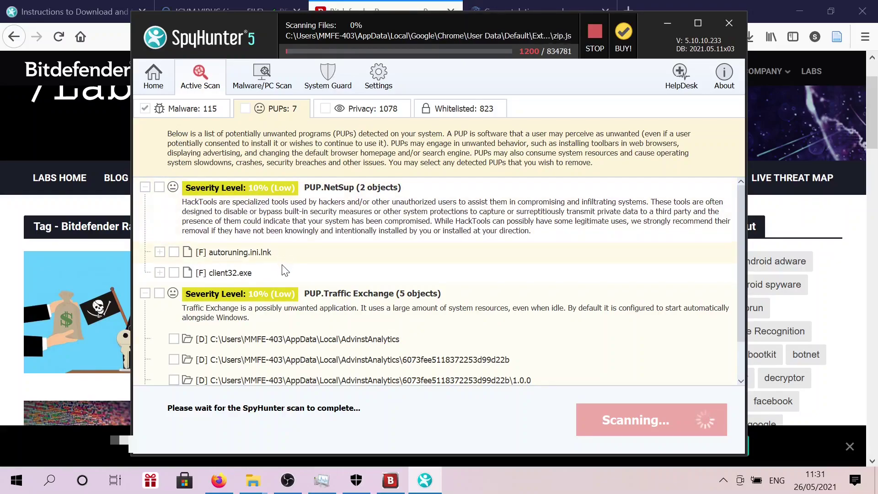
scroll(306, 305, down, 1)
scroll(308, 305, down, 1)
scroll(307, 305, up, 2)
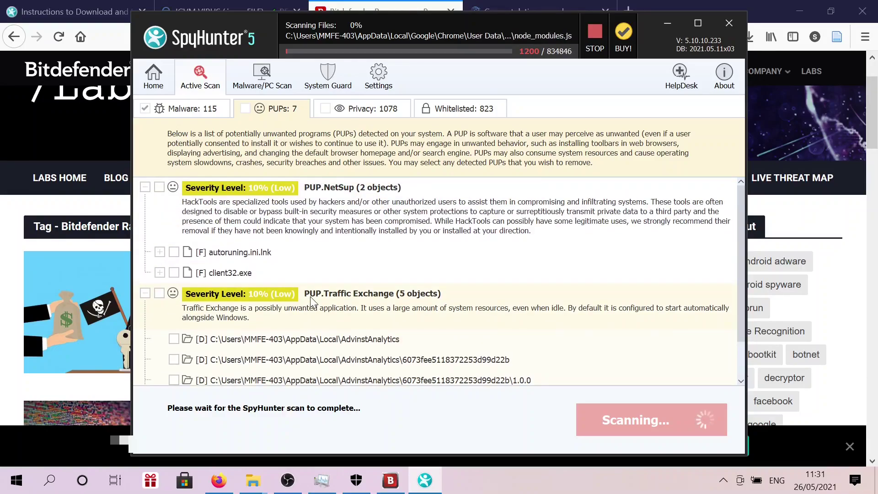
scroll(322, 264, down, 2)
scroll(322, 265, up, 2)
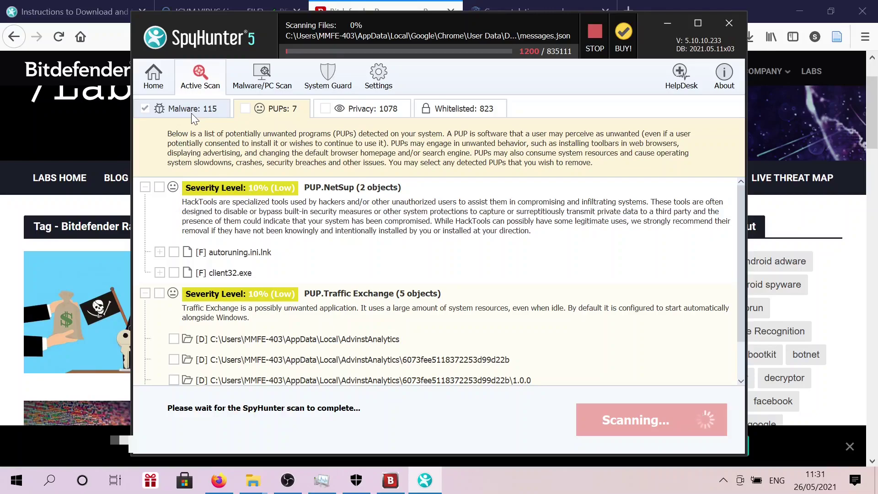
Step: Check the Bitdefender decryptor's scan status and log, then return to SpyHunter's malware list
click(391, 481)
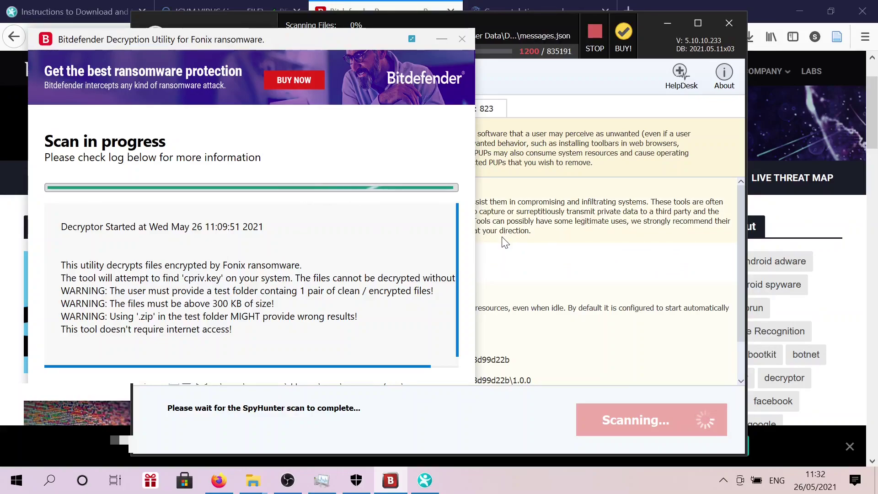
click(574, 183)
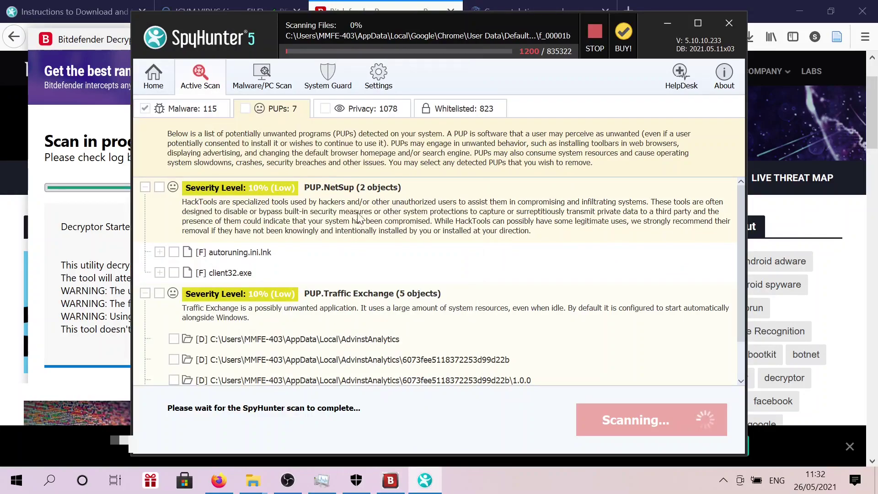
click(171, 113)
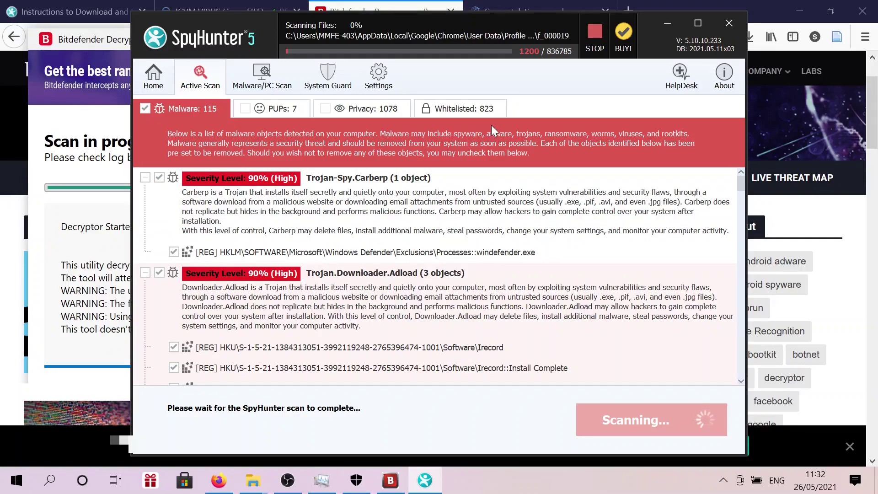
Step: Show the hidden system tray icons to reach OBS Studio
click(723, 479)
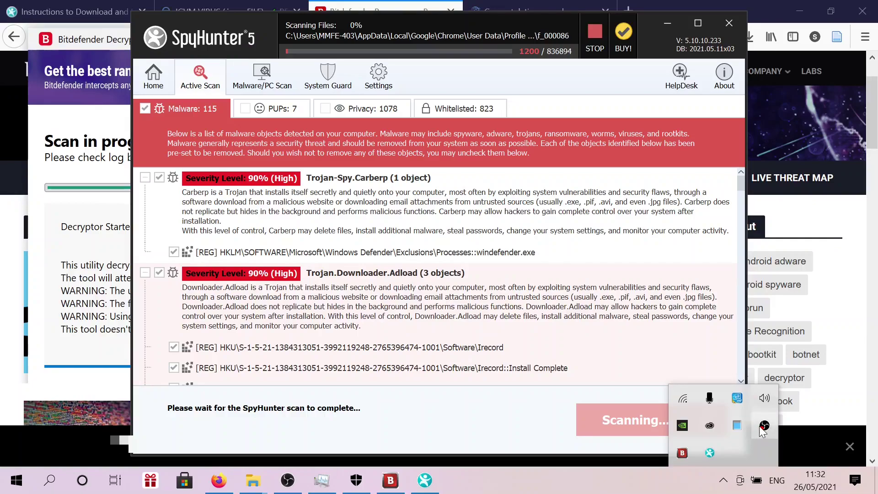